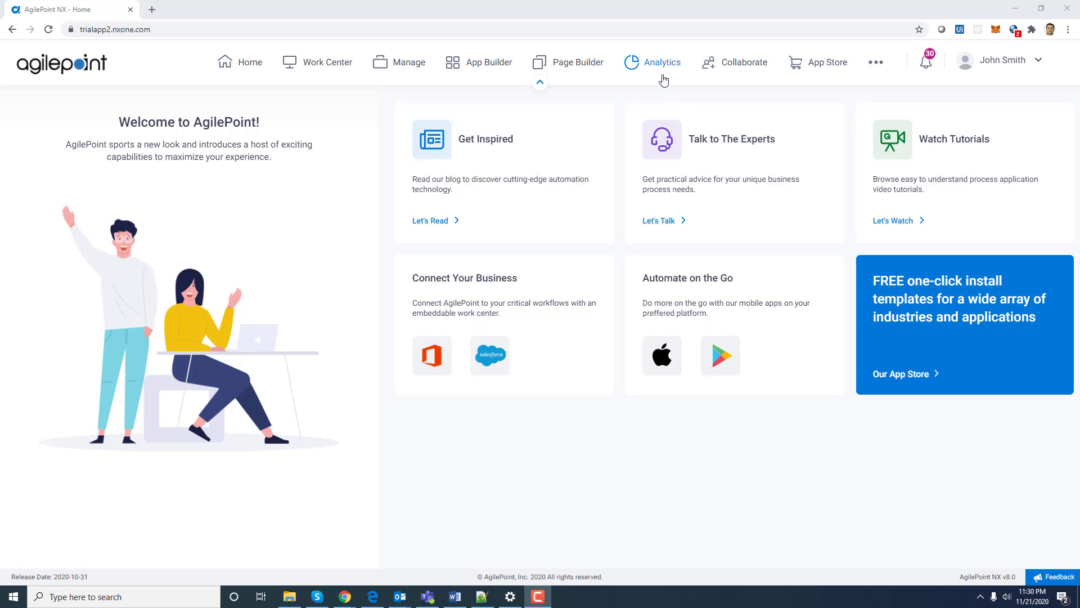
Go to the Analytics reports list and open the App Version History report in a new browser tab.
left_click(661, 66)
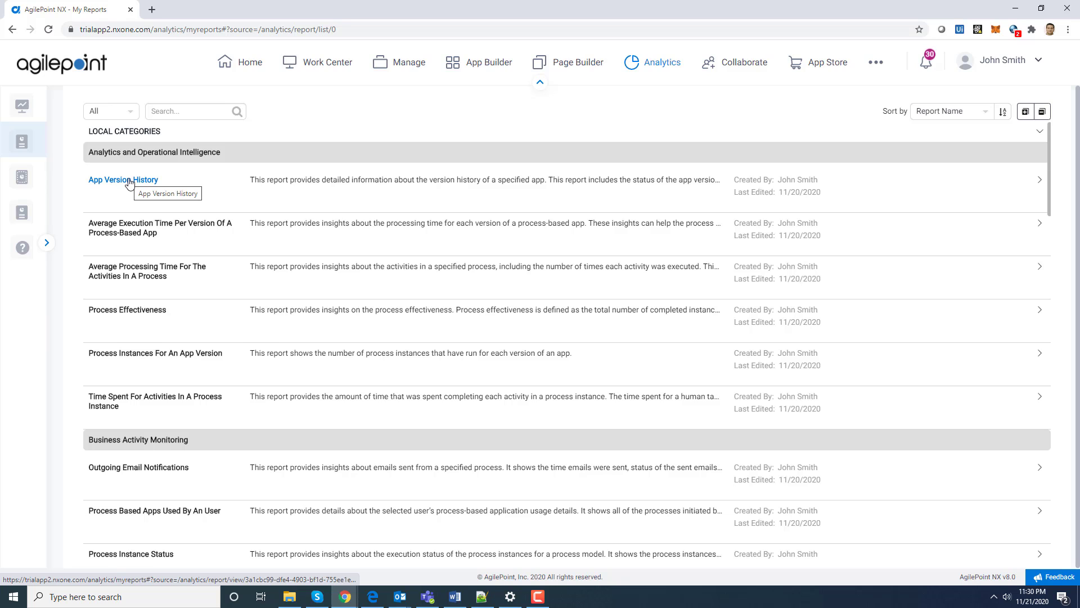
right_click(129, 181)
left_click(148, 187)
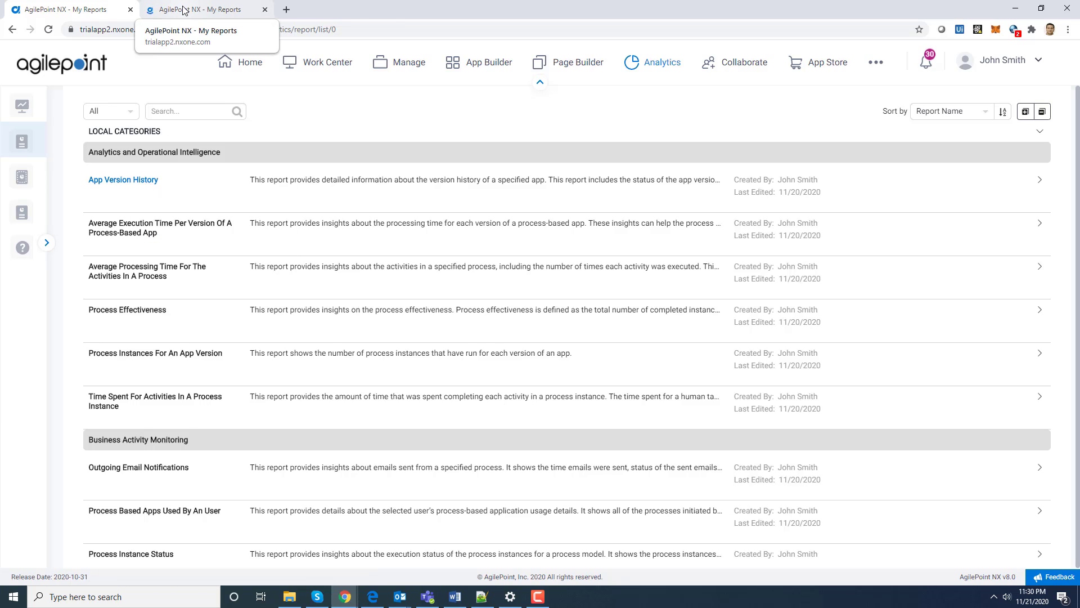
left_click(184, 10)
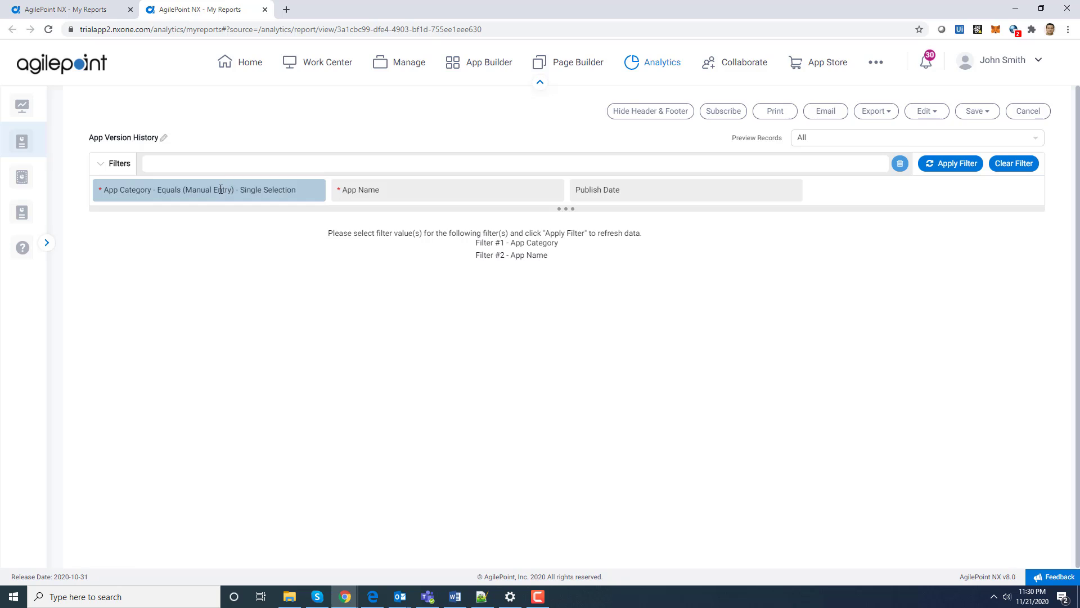
Filter the report to the Accounting And Finance app category and the Great Forms - Invoice Processing app, leaving the publish date empty.
left_click(218, 191)
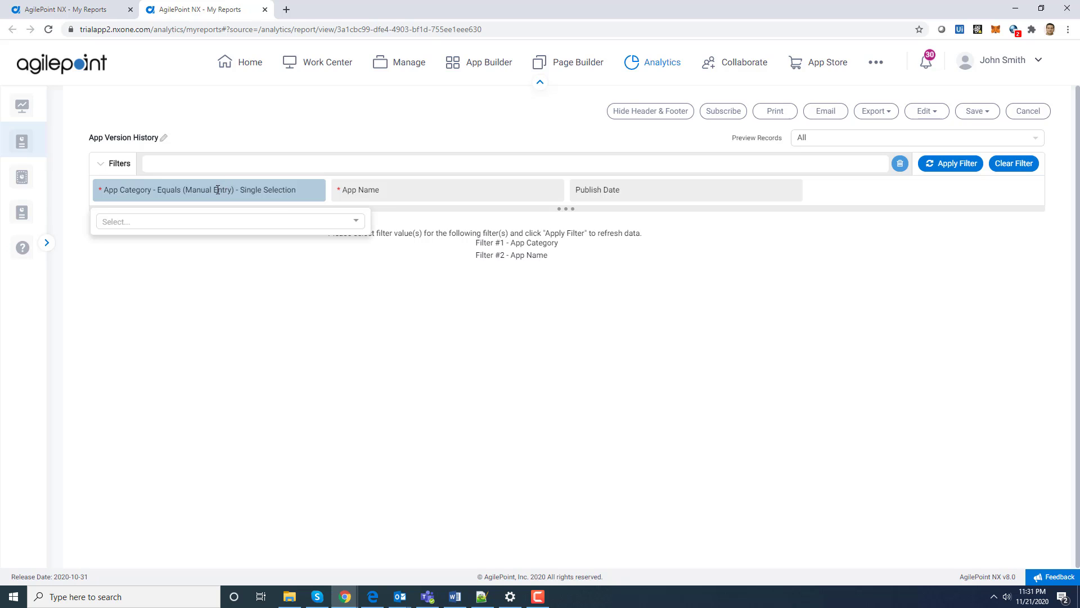
left_click(357, 221)
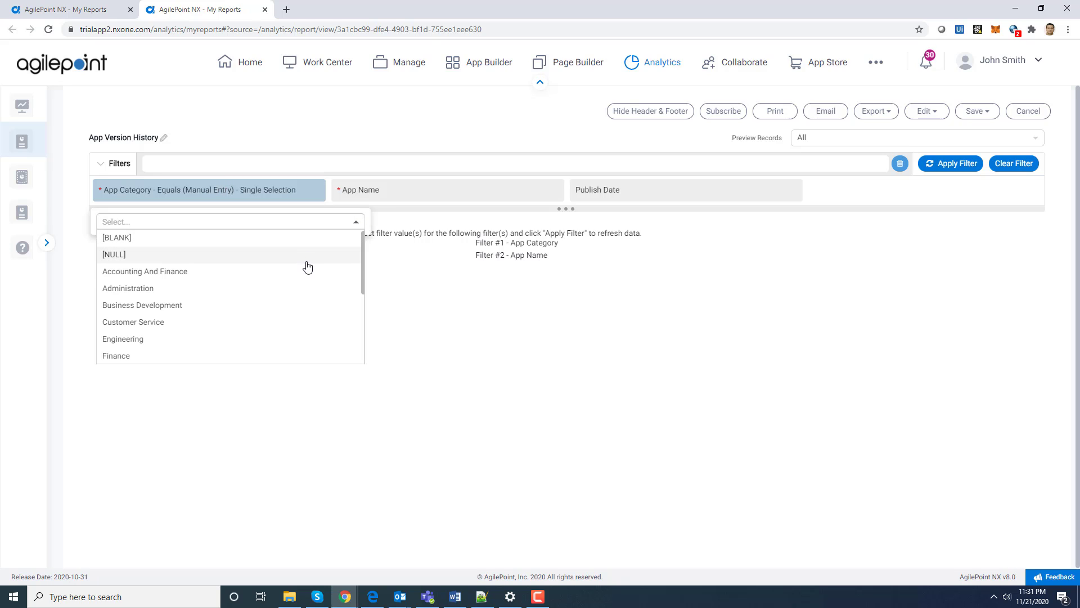
left_click(308, 270)
left_click(454, 195)
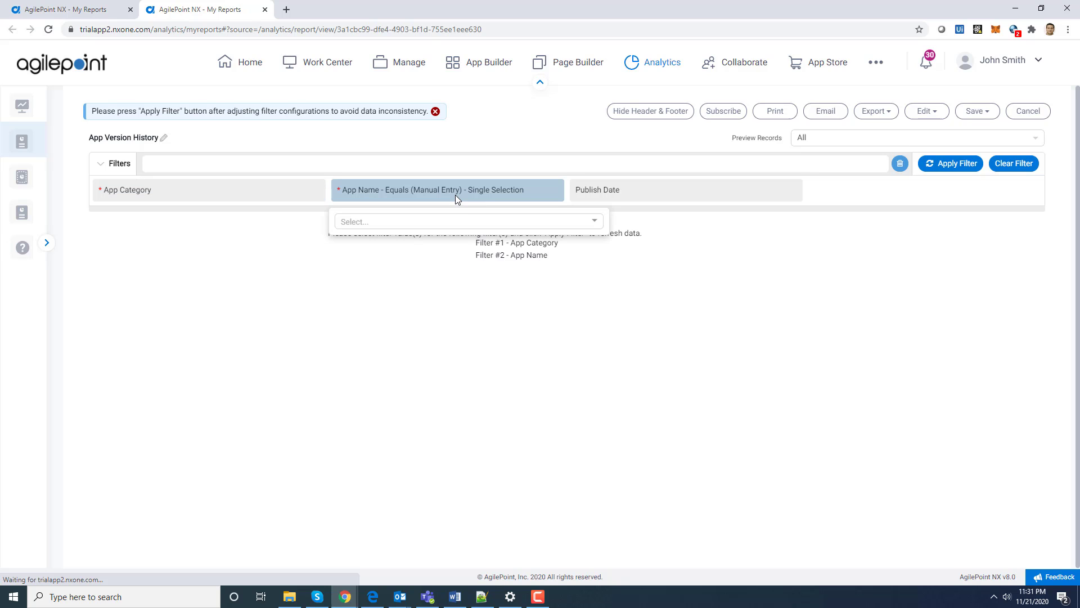
left_click(596, 223)
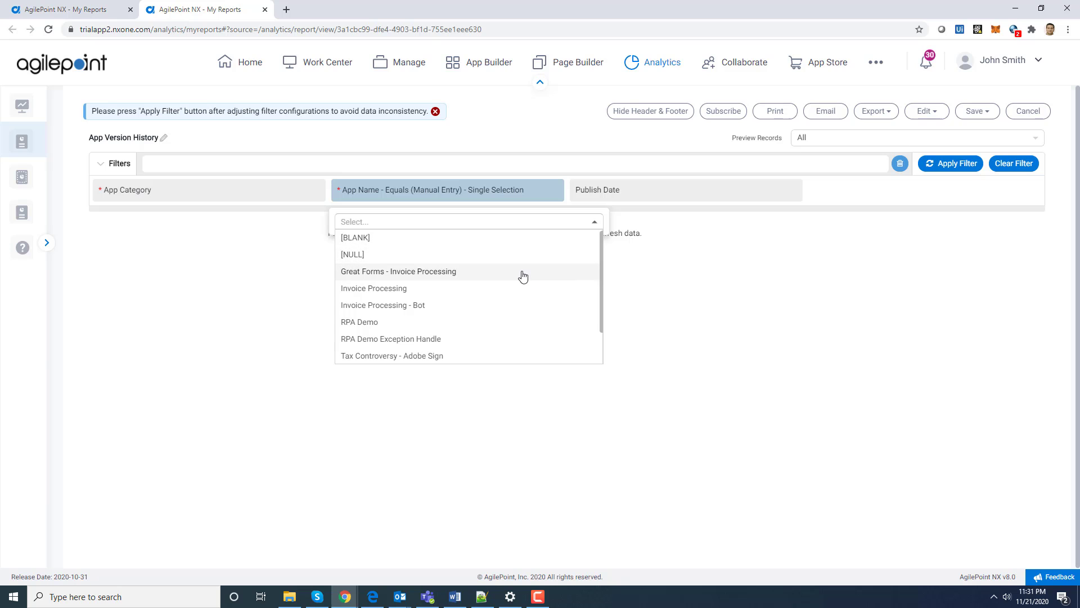
left_click(522, 276)
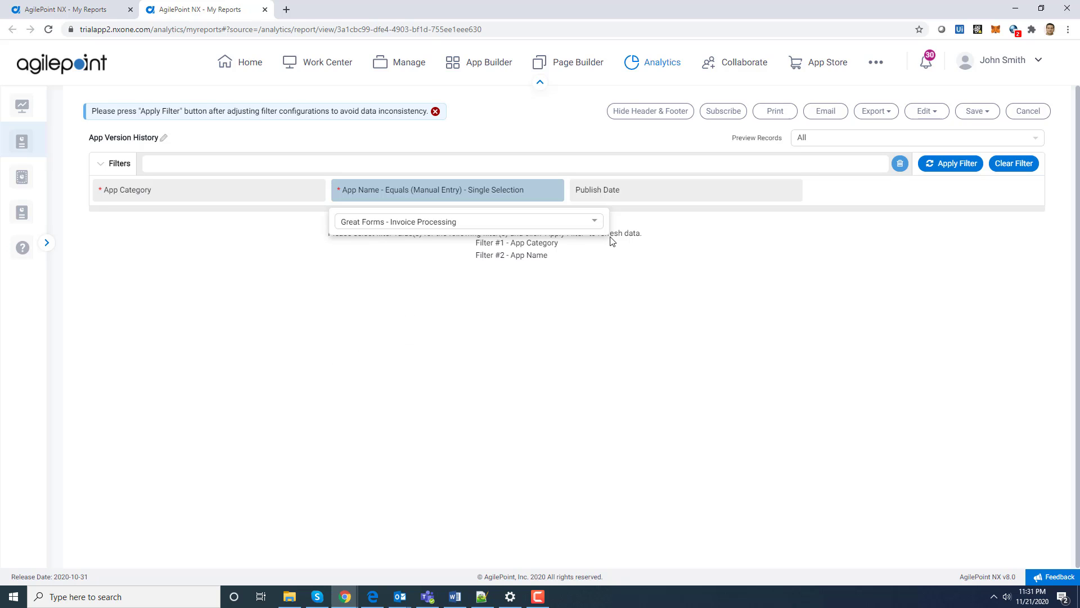
left_click(644, 203)
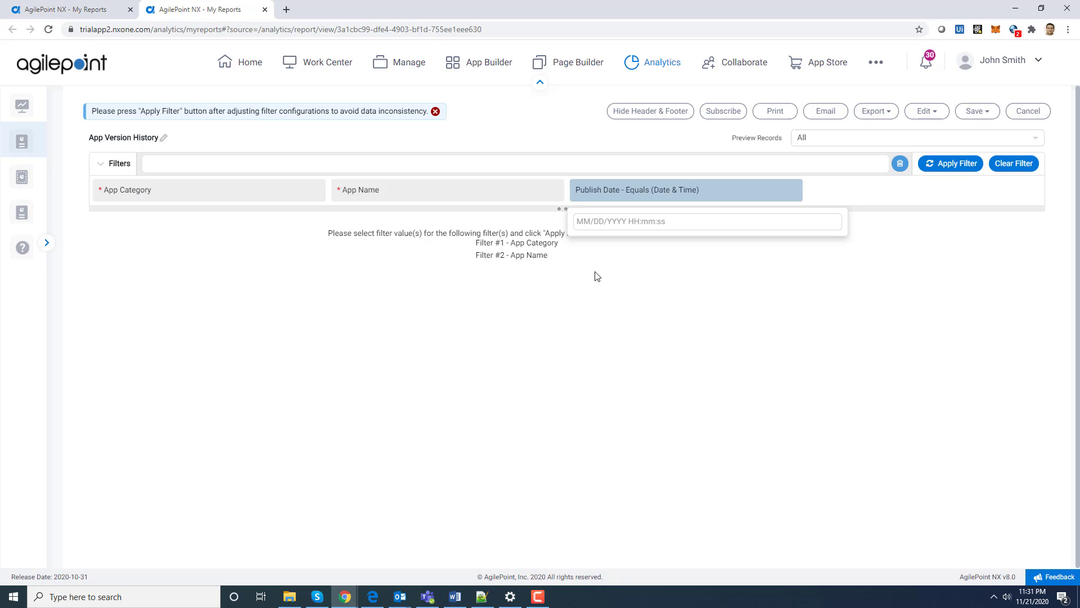
left_click(633, 271)
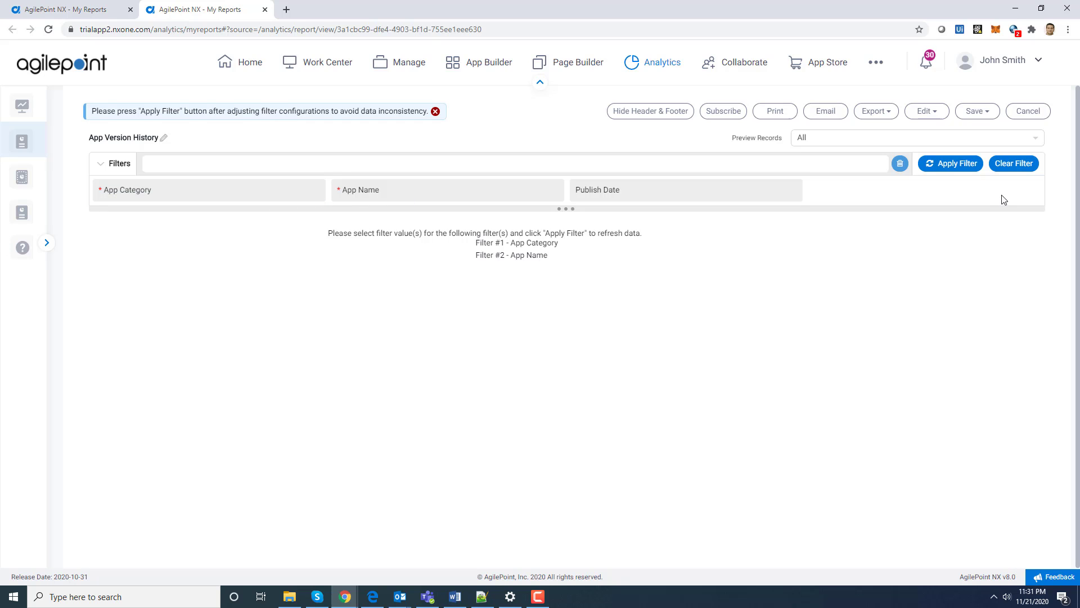
left_click(955, 165)
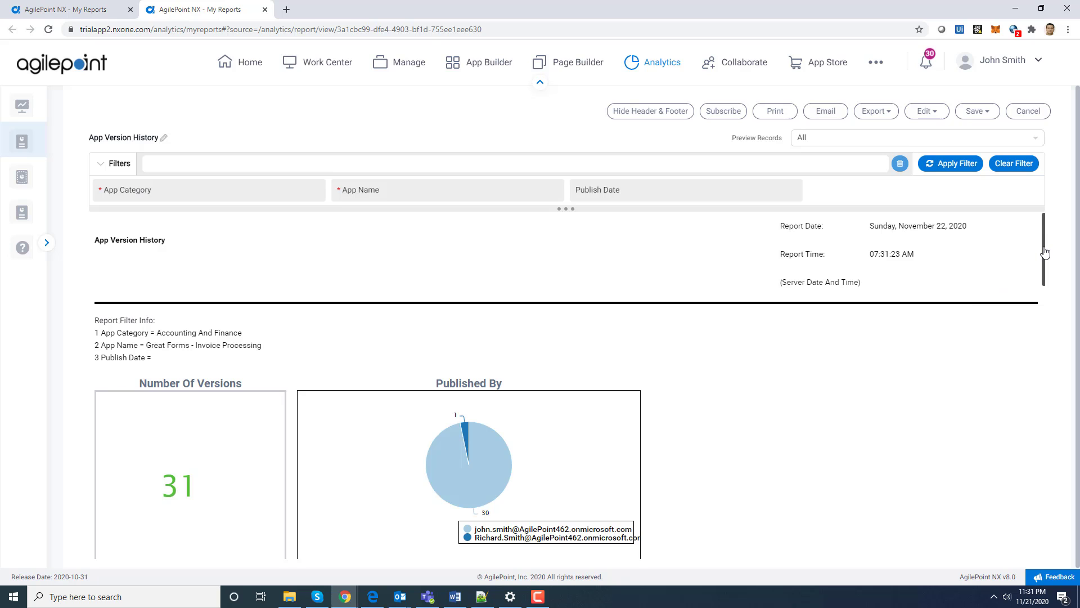
Examine the version count, publisher chart, quarterly release timeline and release history, and close the report's tab without saving.
left_click_drag(1045, 251, 1047, 273)
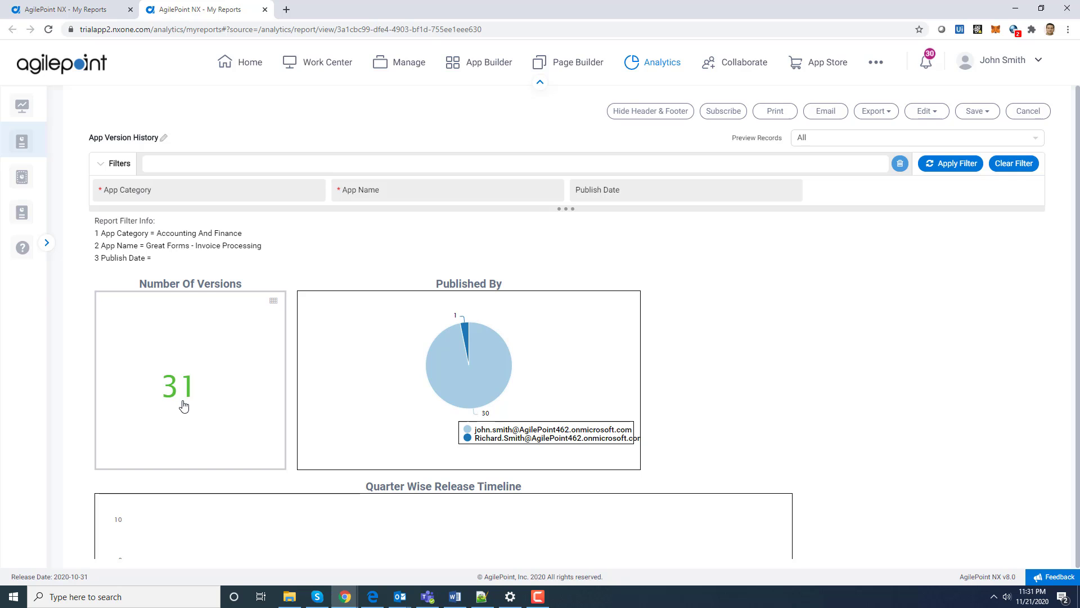
mouse_move(184, 406)
mouse_move(500, 359)
left_click_drag(1046, 280, 1064, 336)
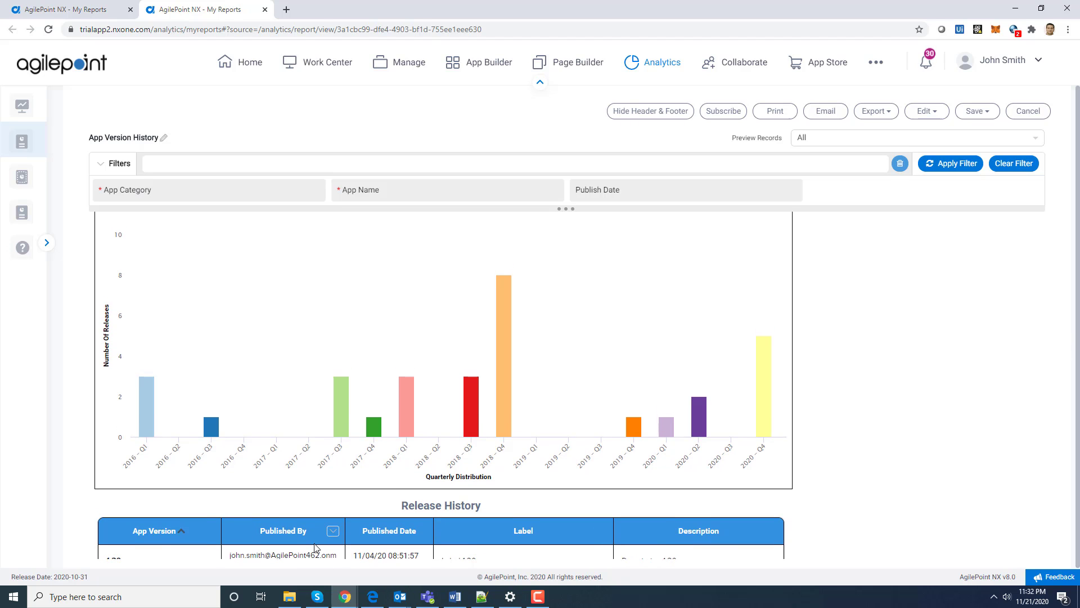
mouse_move(149, 438)
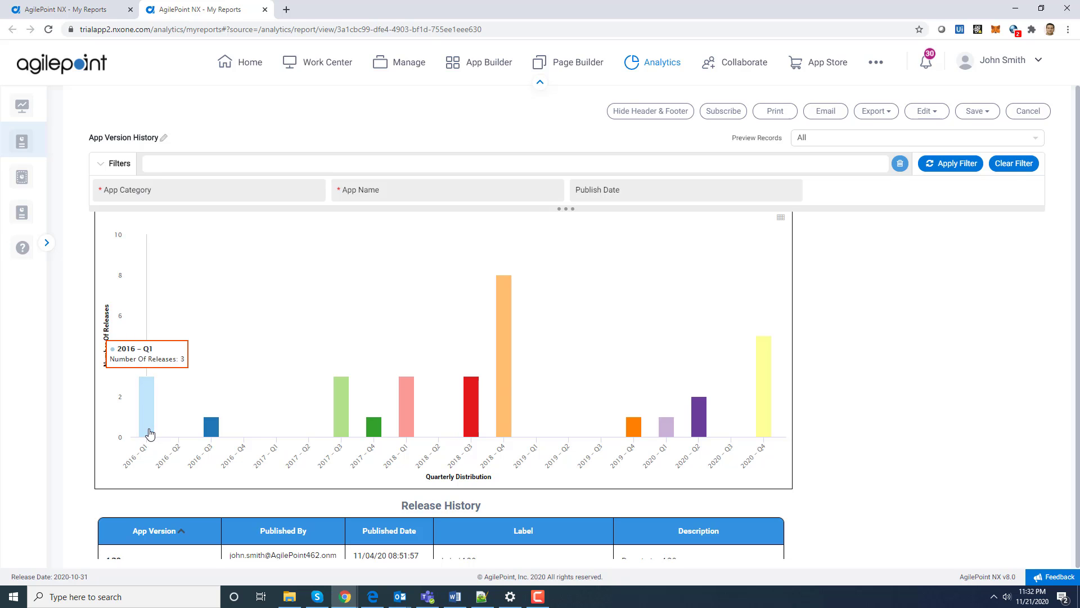
mouse_move(517, 422)
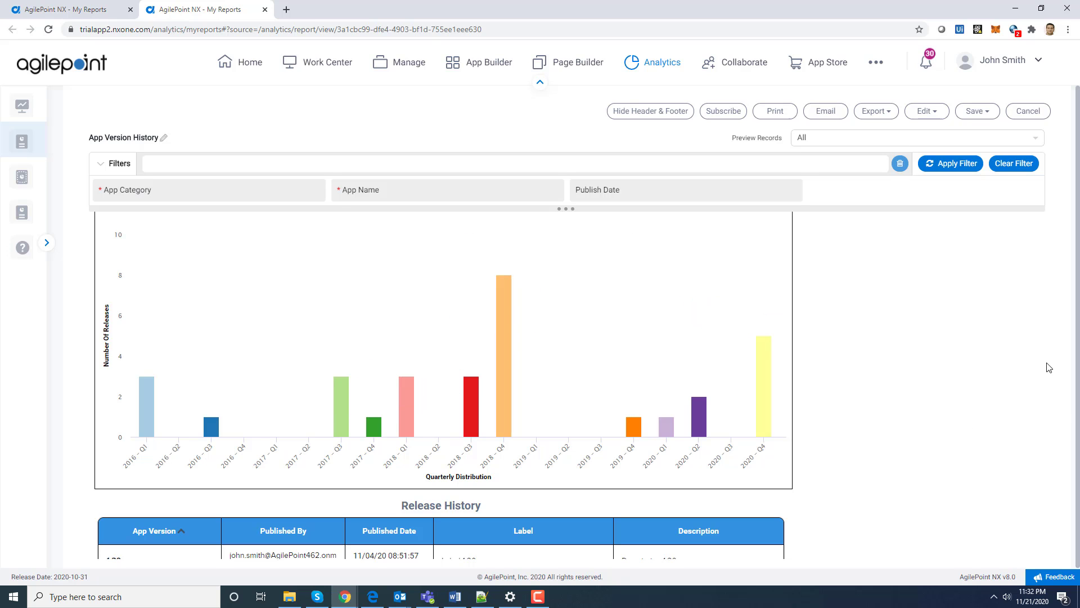
left_click_drag(1044, 362, 1057, 412)
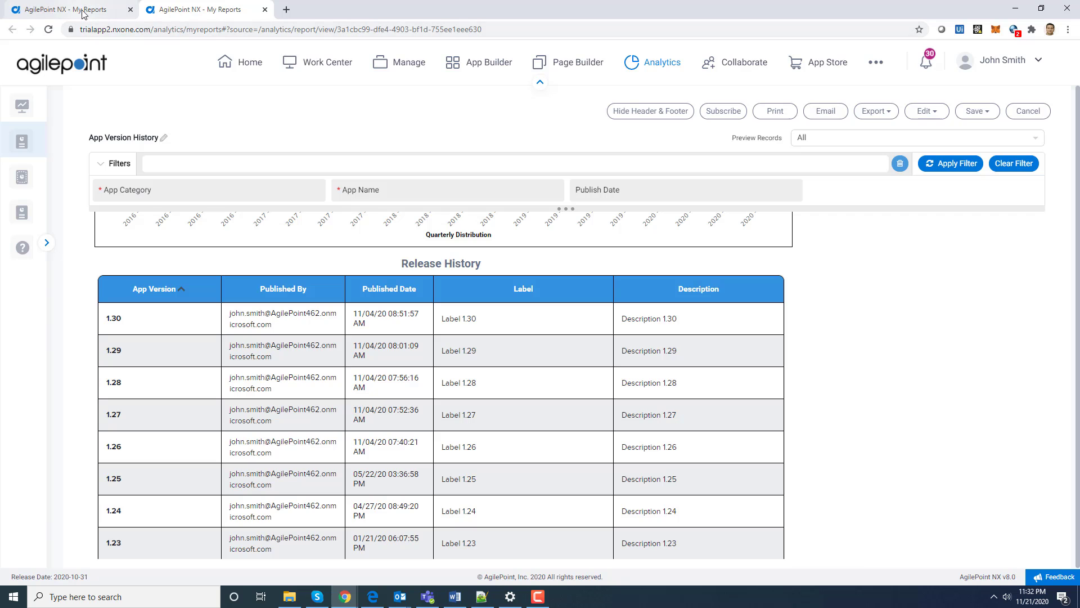
left_click(265, 9)
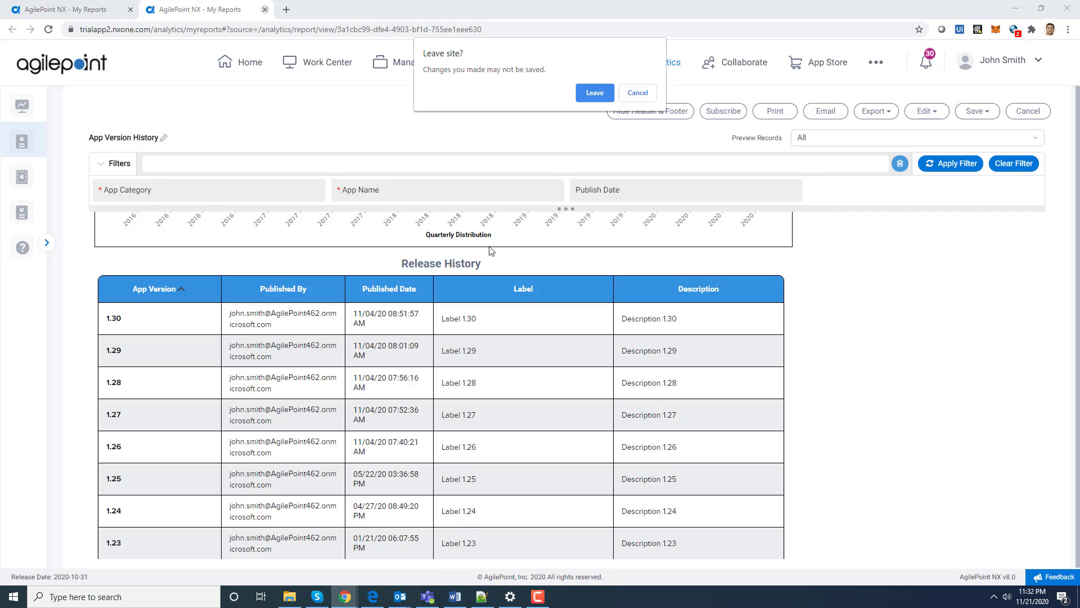
left_click(597, 94)
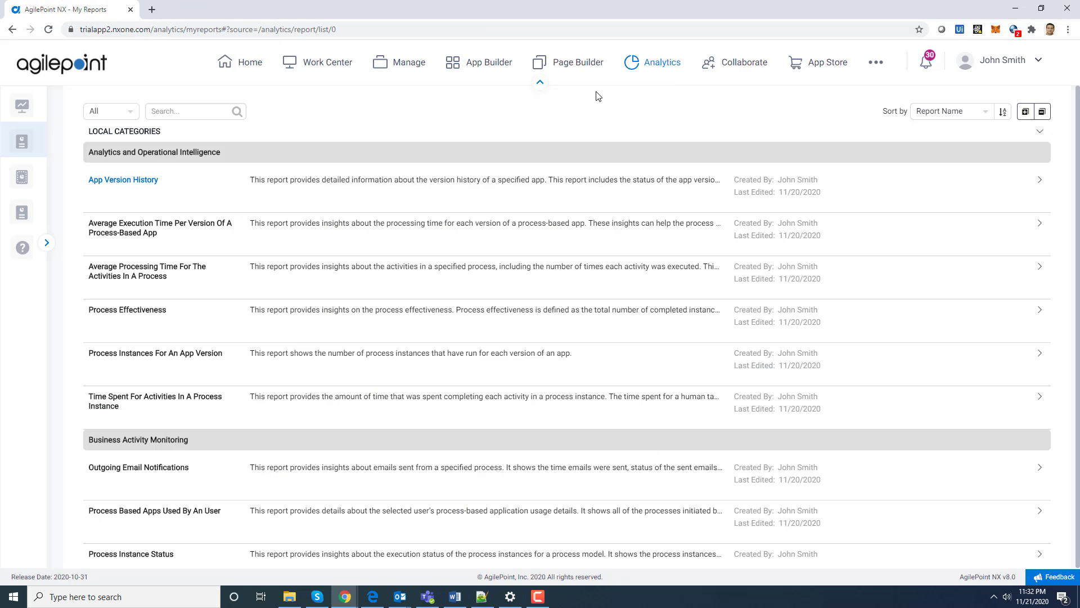
Open the Average Execution Time Per Version Of A Process-Based App report in a new browser tab.
right_click(172, 227)
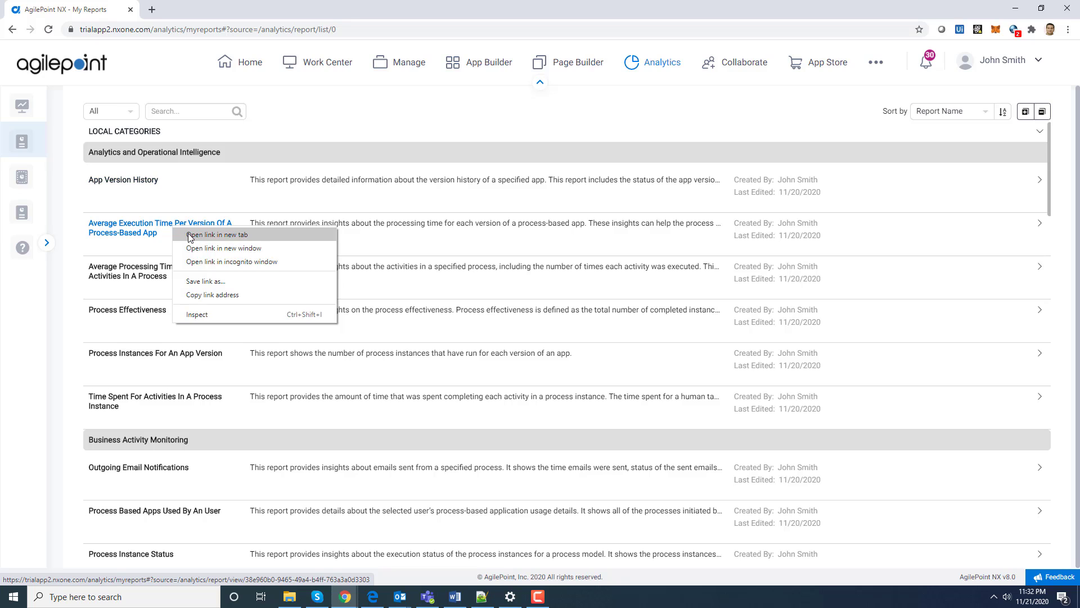
left_click(190, 236)
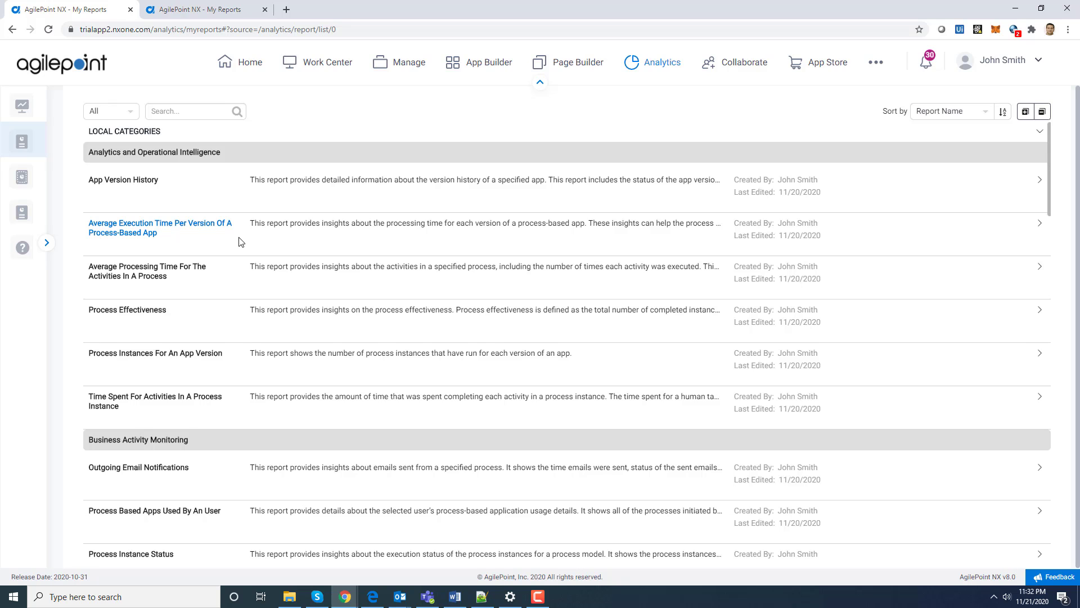
left_click(191, 6)
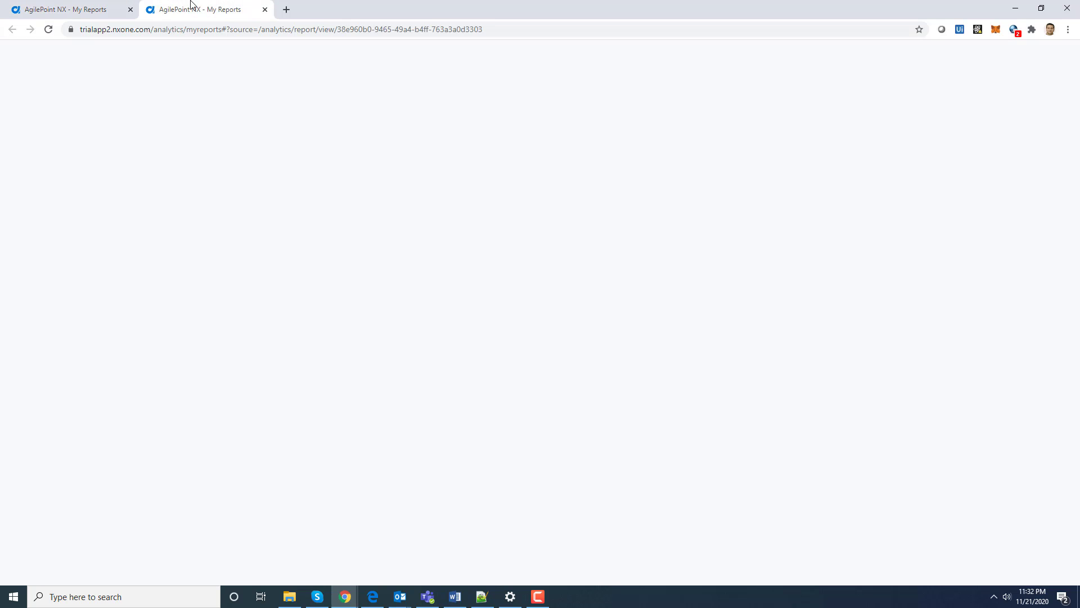
Filter the report to app category Accounting And Finance, with Great Forms - Invoice Processing as both app name and process model.
left_click(214, 196)
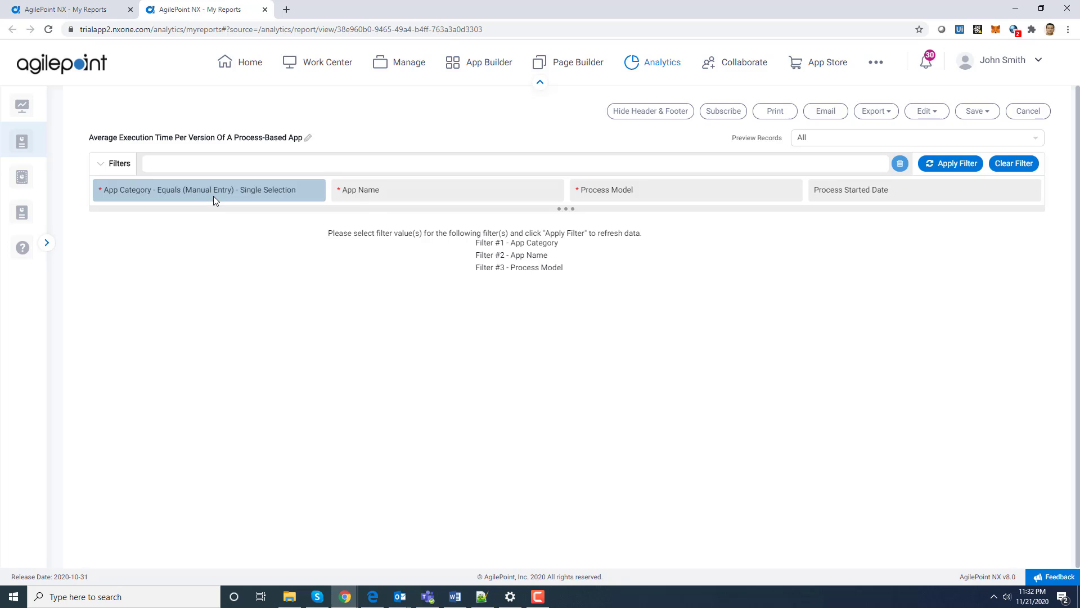
left_click(345, 221)
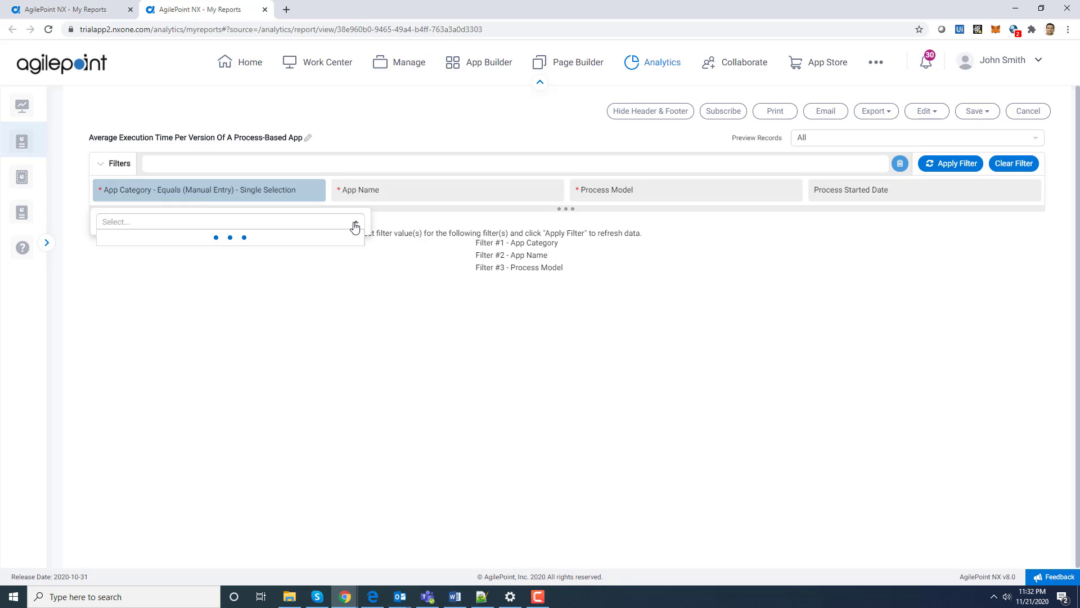
left_click(265, 275)
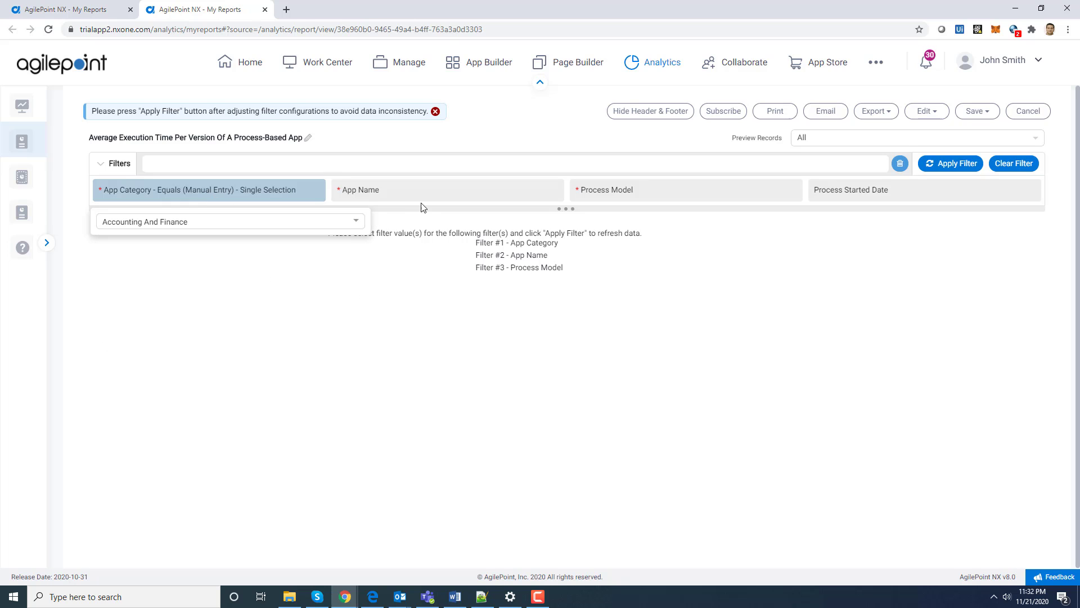
left_click(431, 191)
left_click(601, 225)
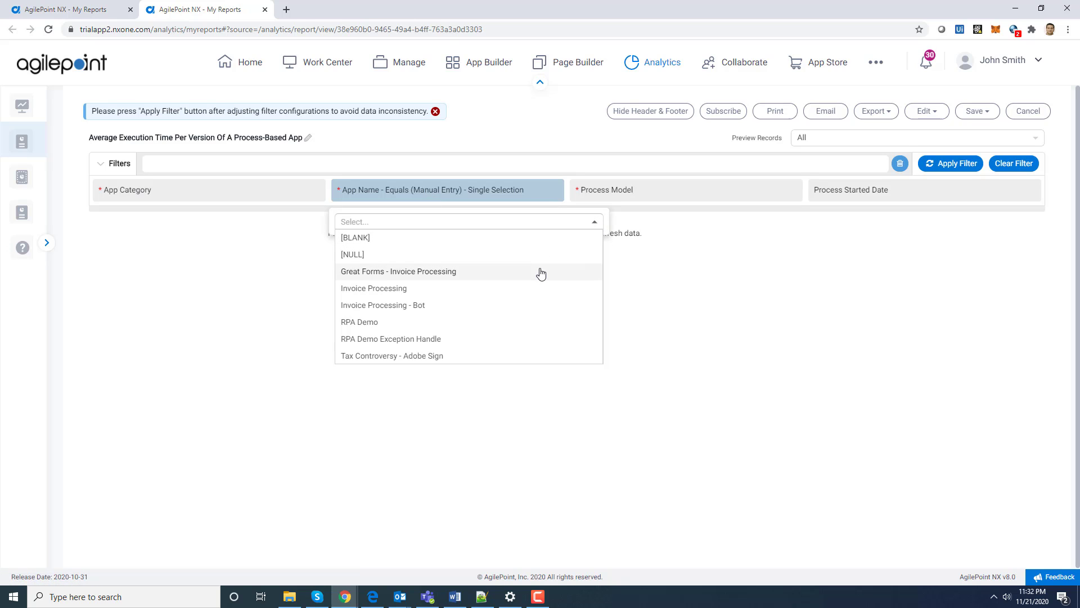
left_click(540, 272)
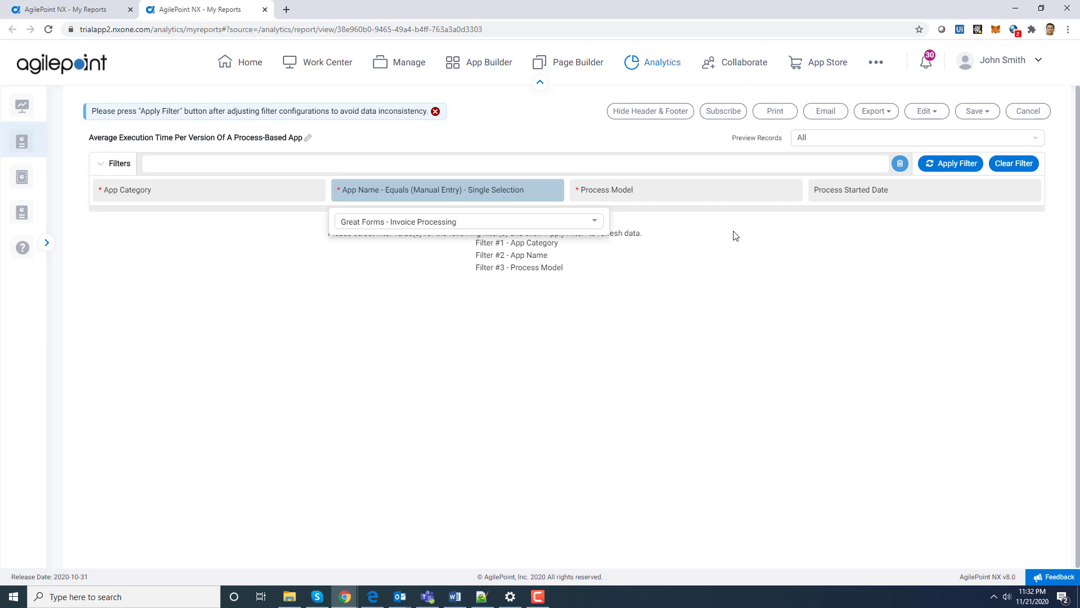
left_click(737, 193)
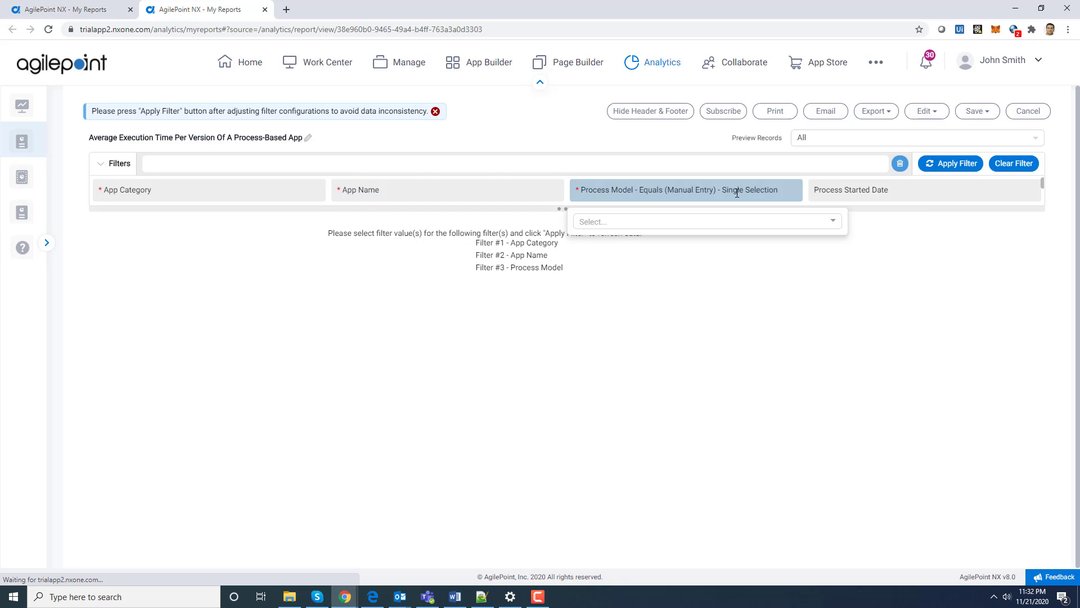
left_click(838, 225)
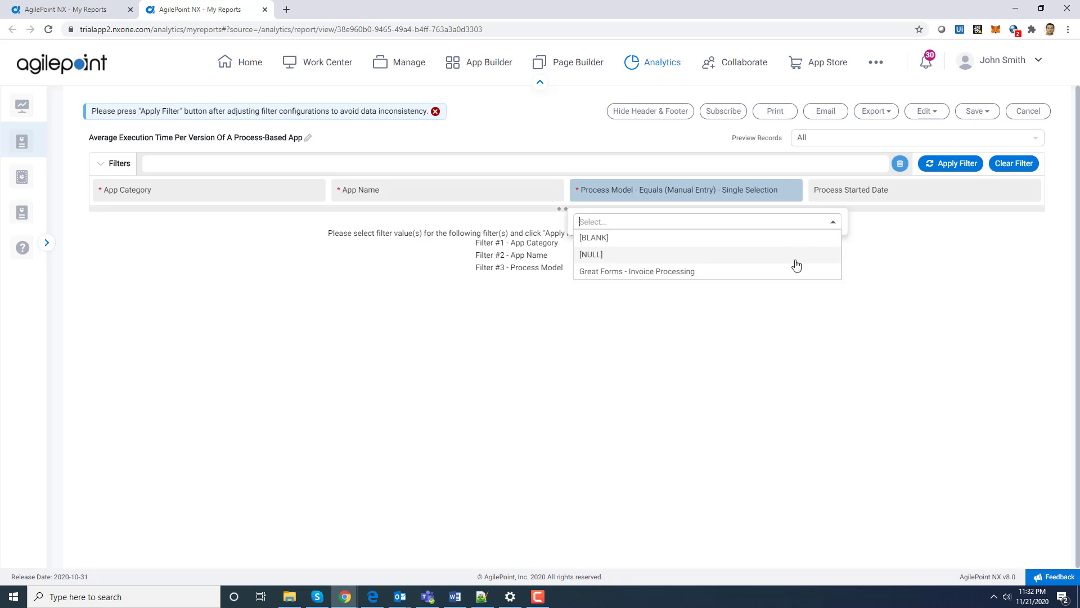
left_click(791, 273)
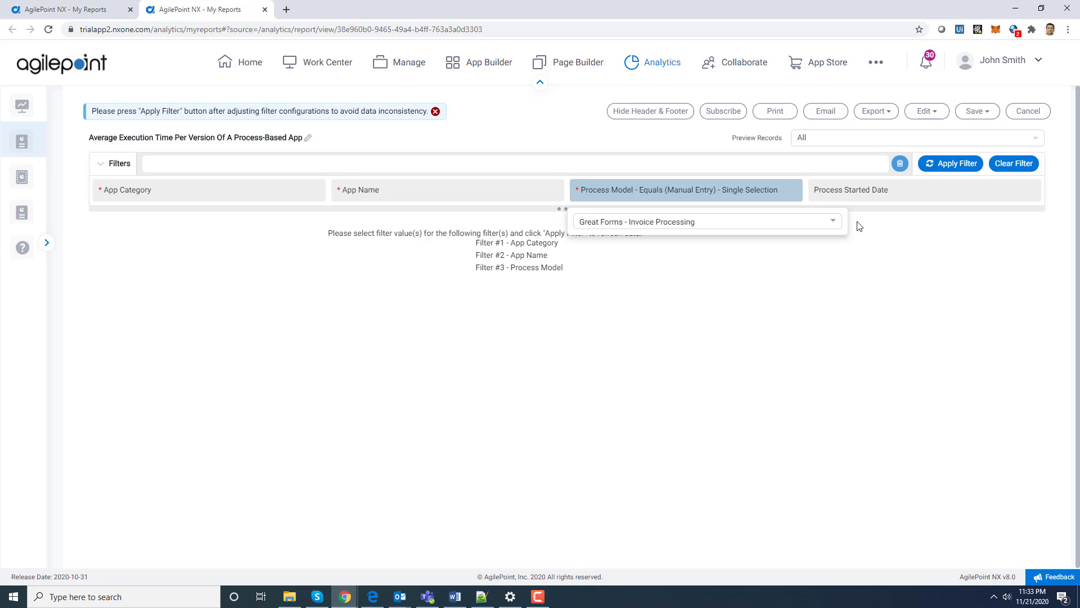
left_click(945, 166)
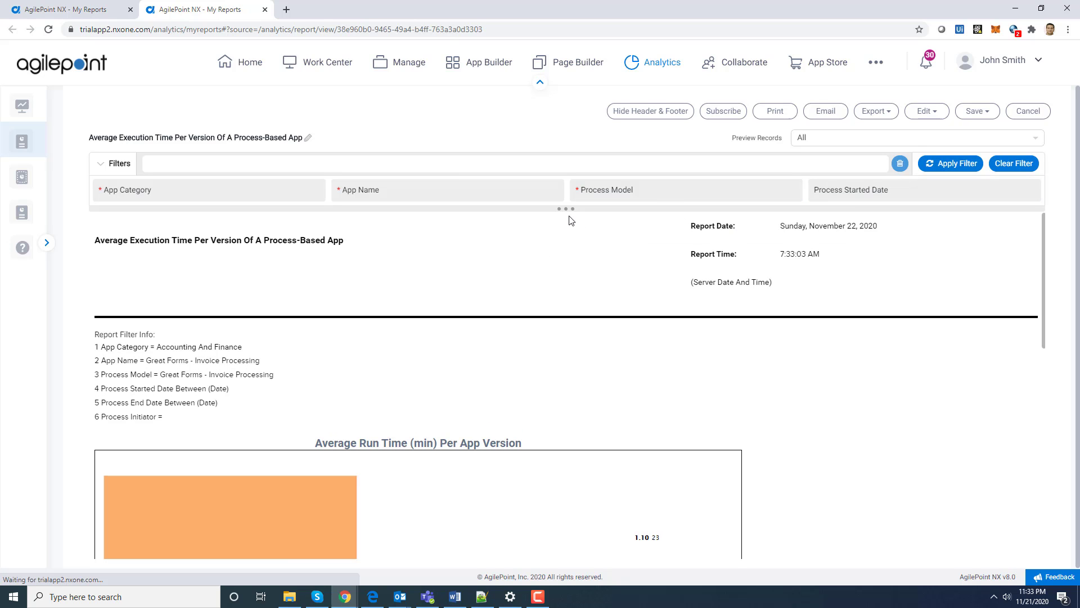
Examine the full set of filters and the average run time chart and table per app version, and close the report's tab without saving.
left_click_drag(567, 210, 591, 250)
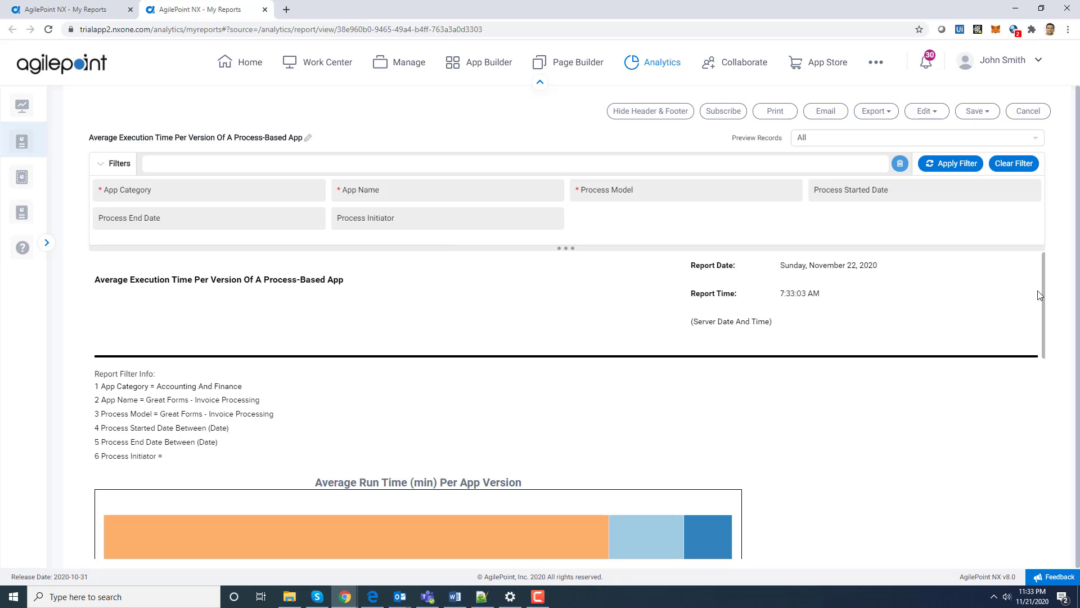
left_click_drag(1045, 294, 1061, 374)
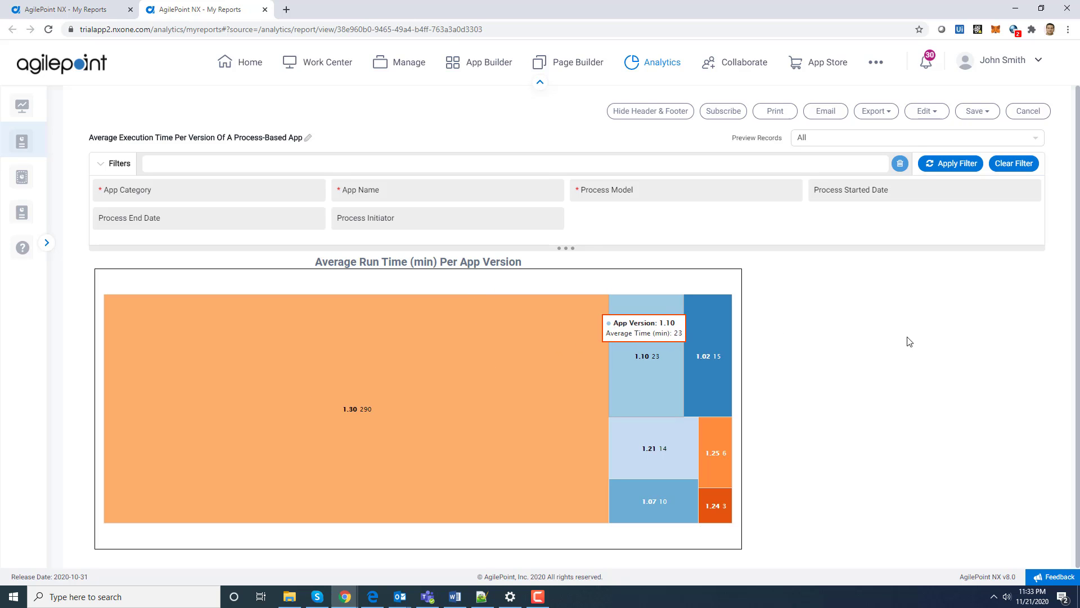
left_click_drag(1045, 358, 1053, 447)
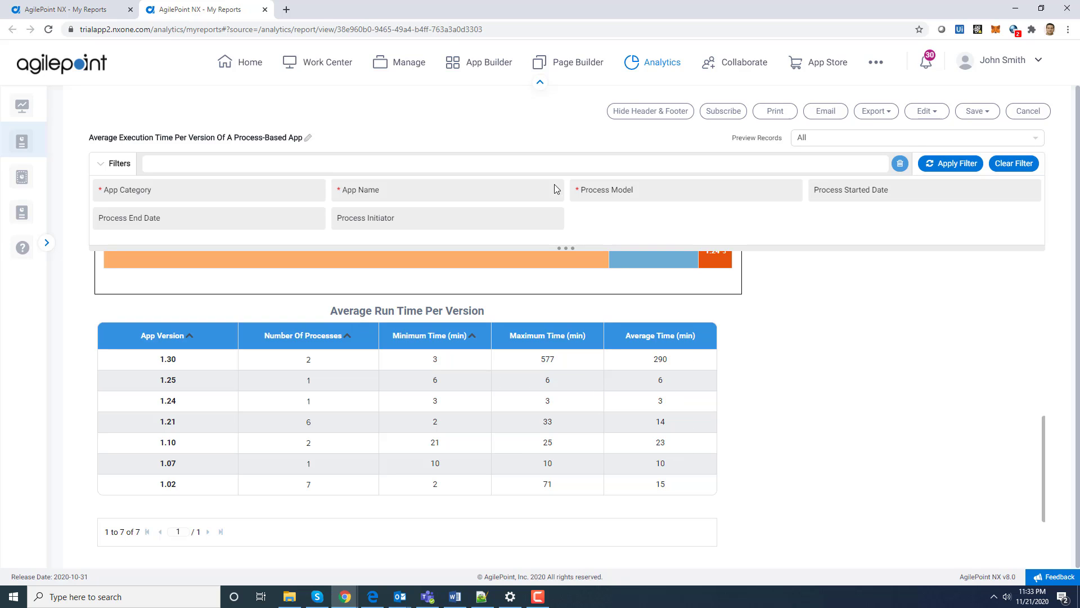
left_click(265, 10)
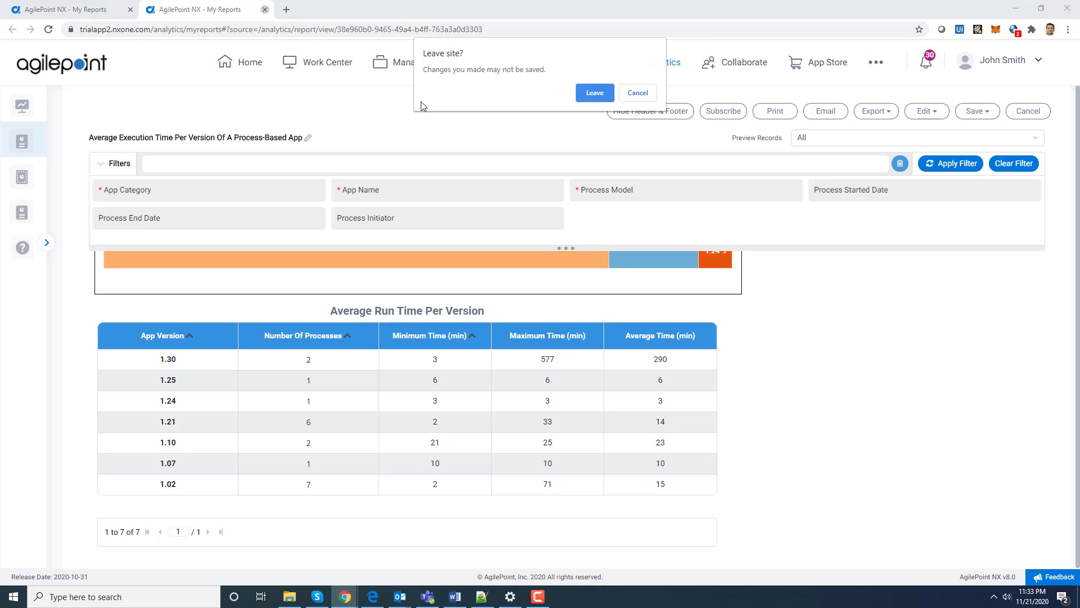
left_click(598, 94)
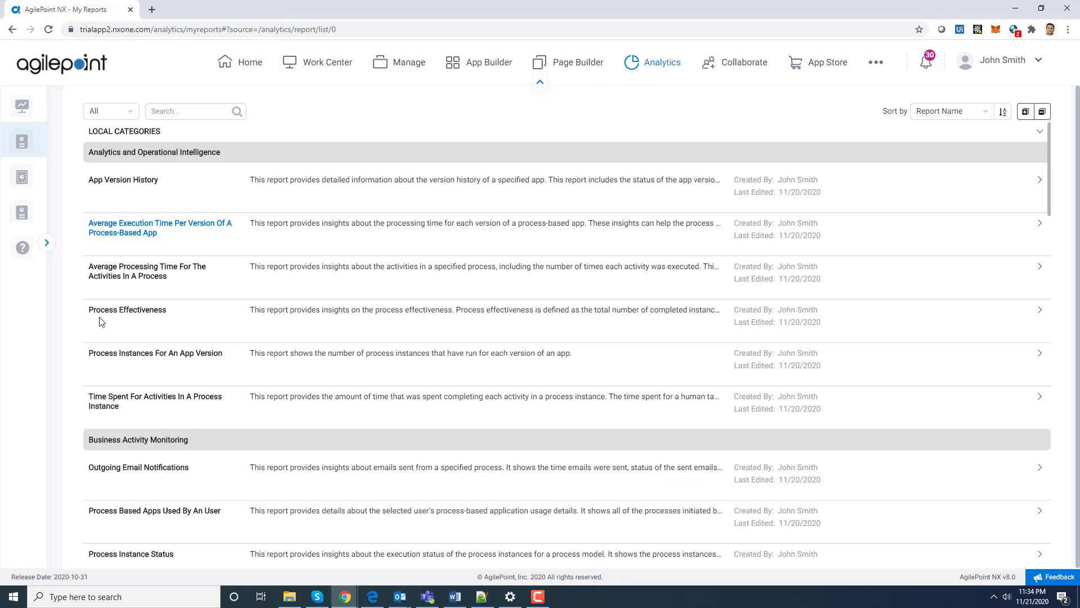
Open the Average Processing Time For The Activities In A Process report in a new browser tab.
right_click(133, 283)
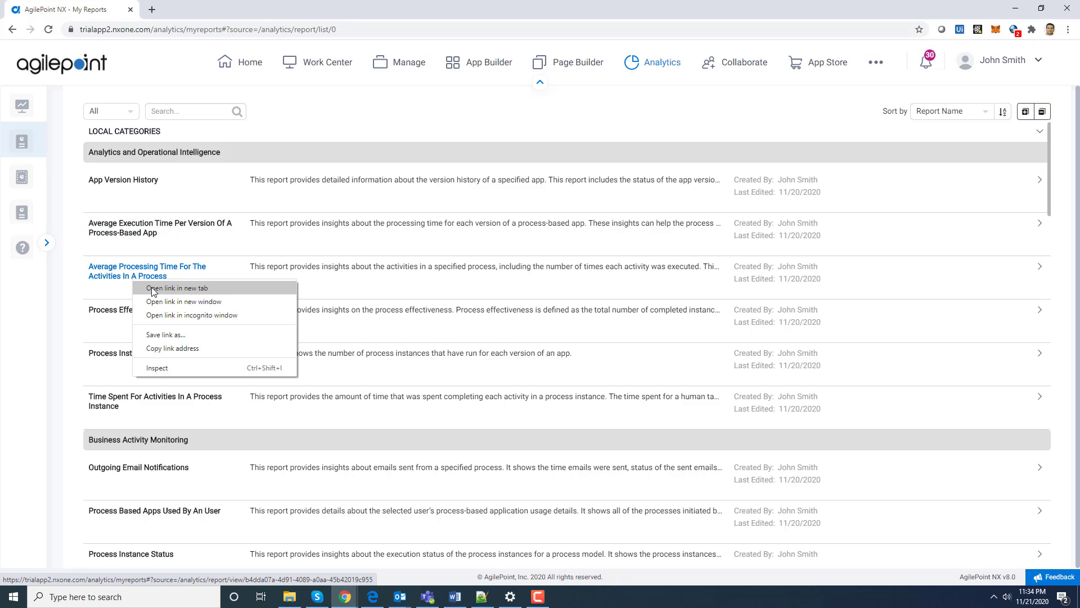
left_click(166, 289)
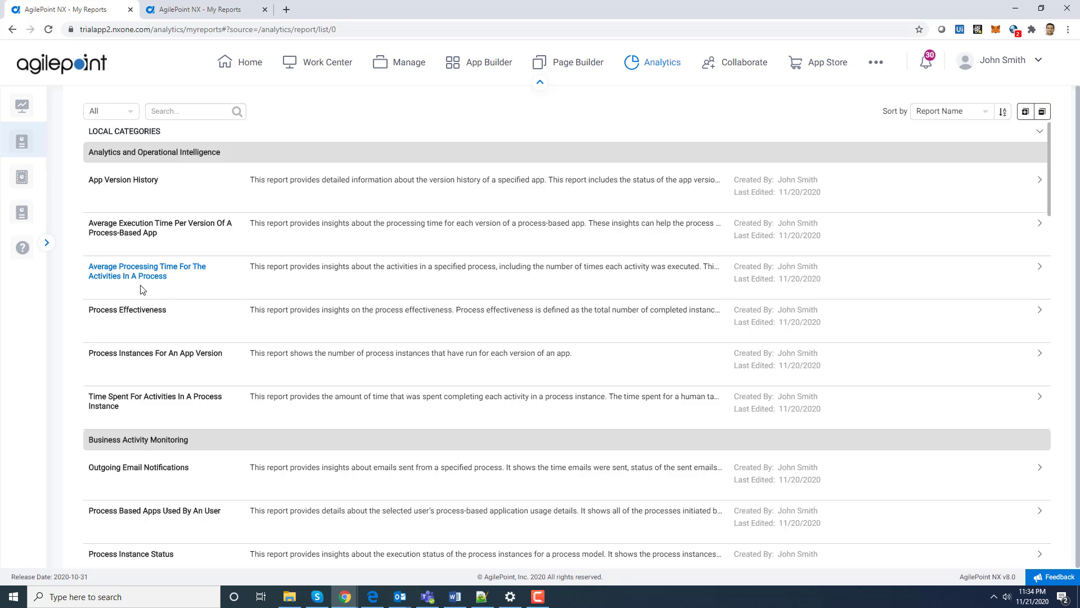
scroll(150, 172, "down", 1)
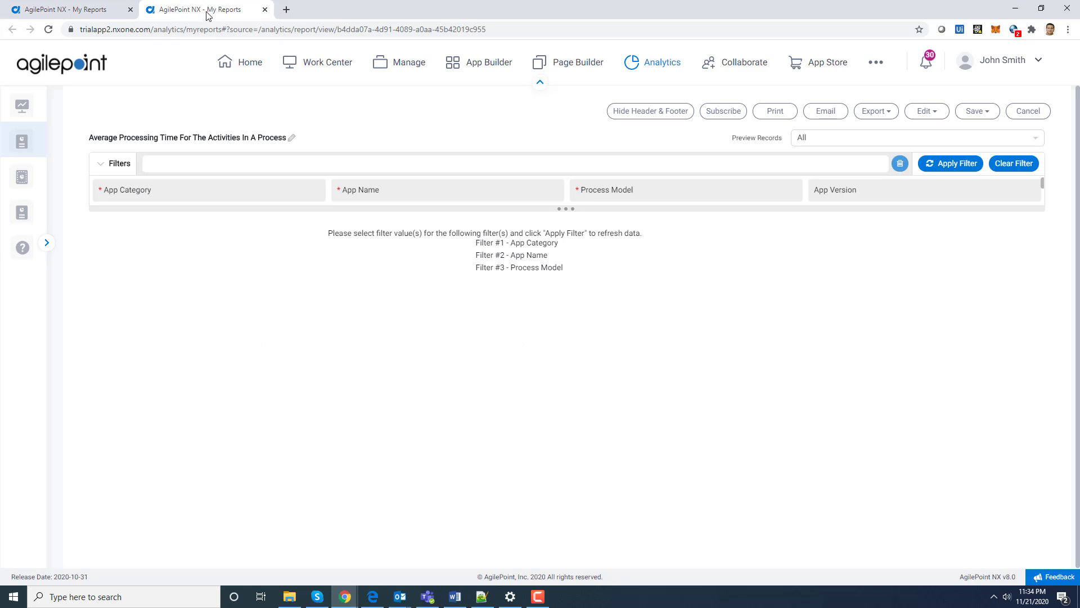
Filter the activity processing time report to category Accounting And Finance, with Great Forms - Invoice Processing as app name and process model.
left_click(163, 194)
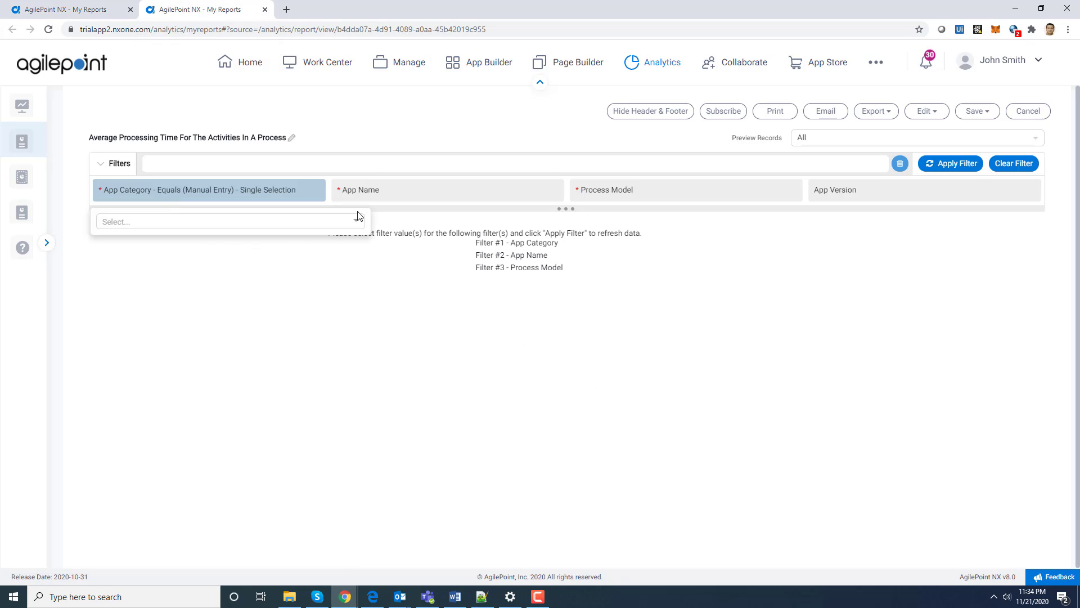
left_click(358, 223)
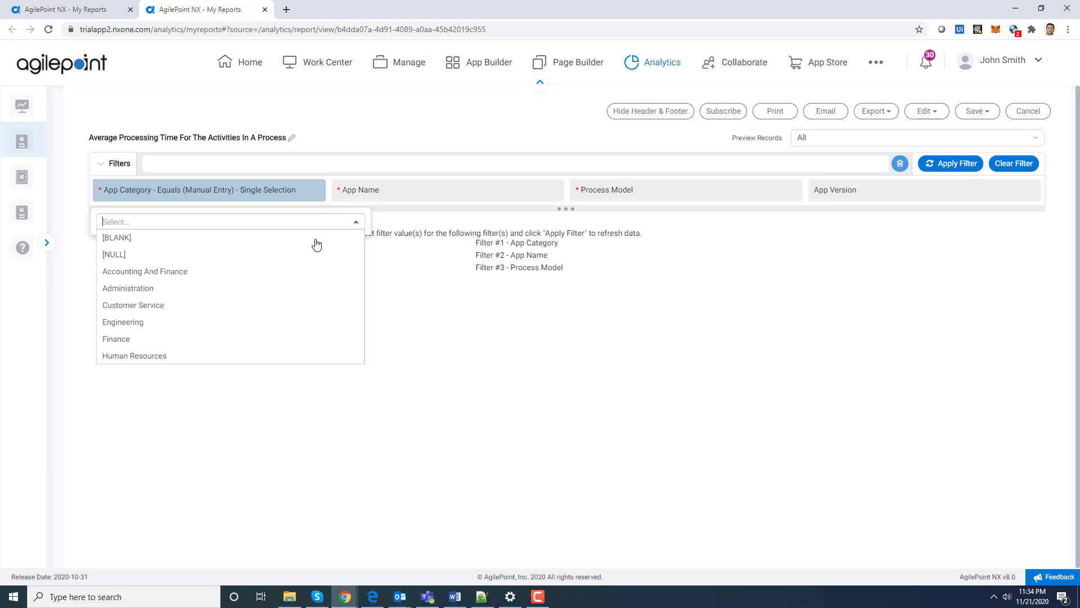
left_click(308, 272)
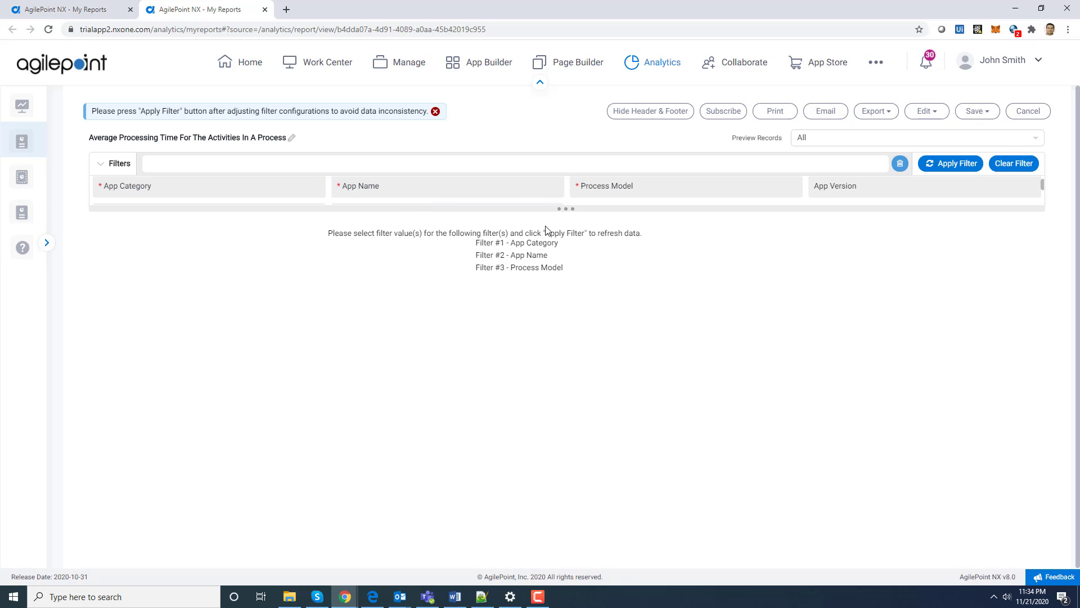
left_click(508, 191)
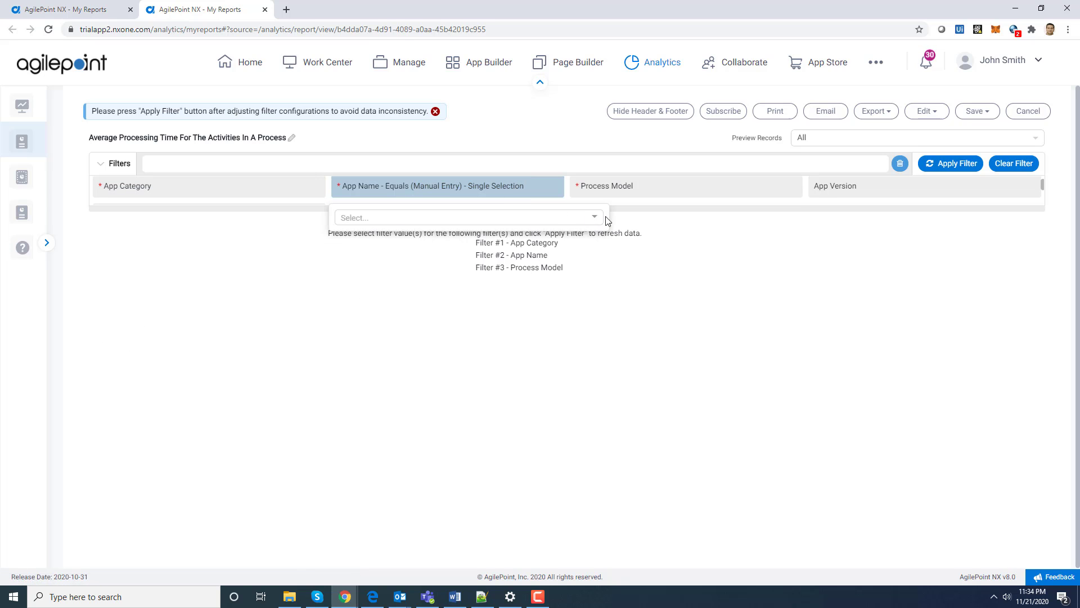
left_click(595, 220)
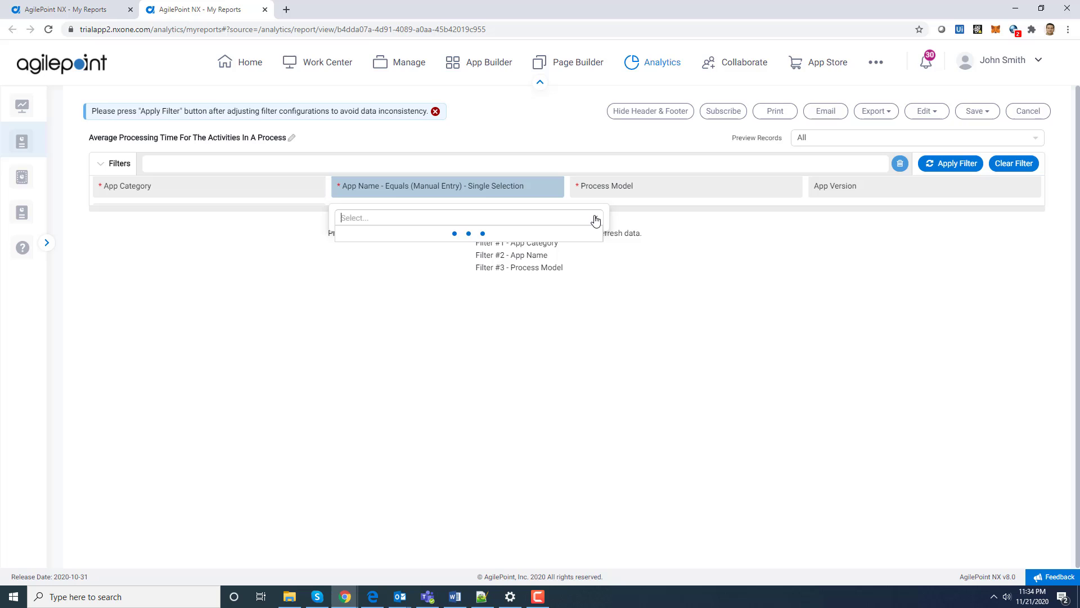
left_click(555, 266)
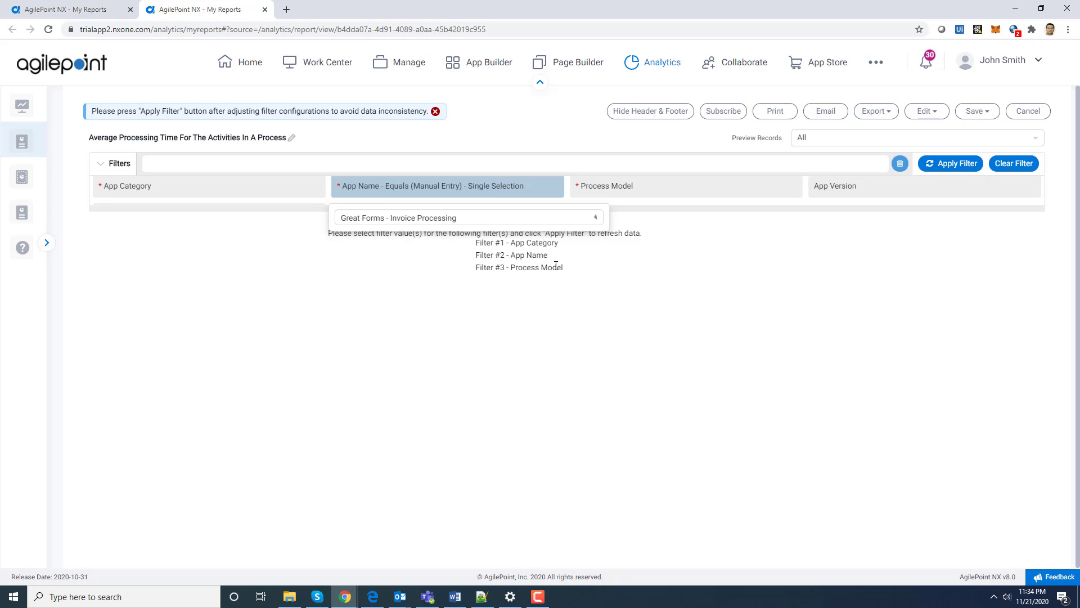
left_click(700, 186)
left_click(832, 221)
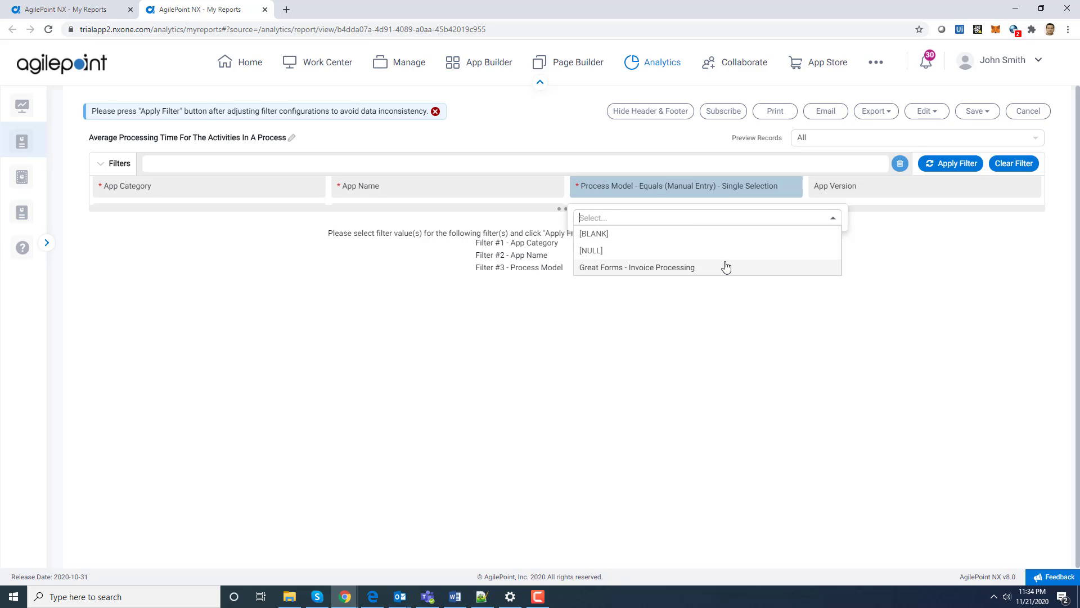
left_click(726, 266)
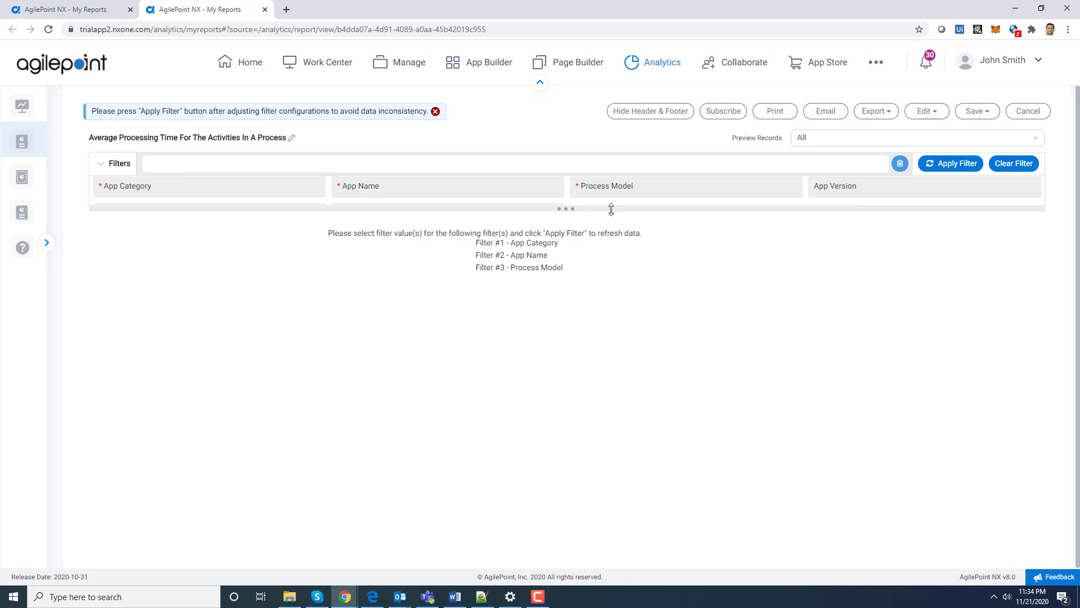
left_click_drag(564, 210, 586, 256)
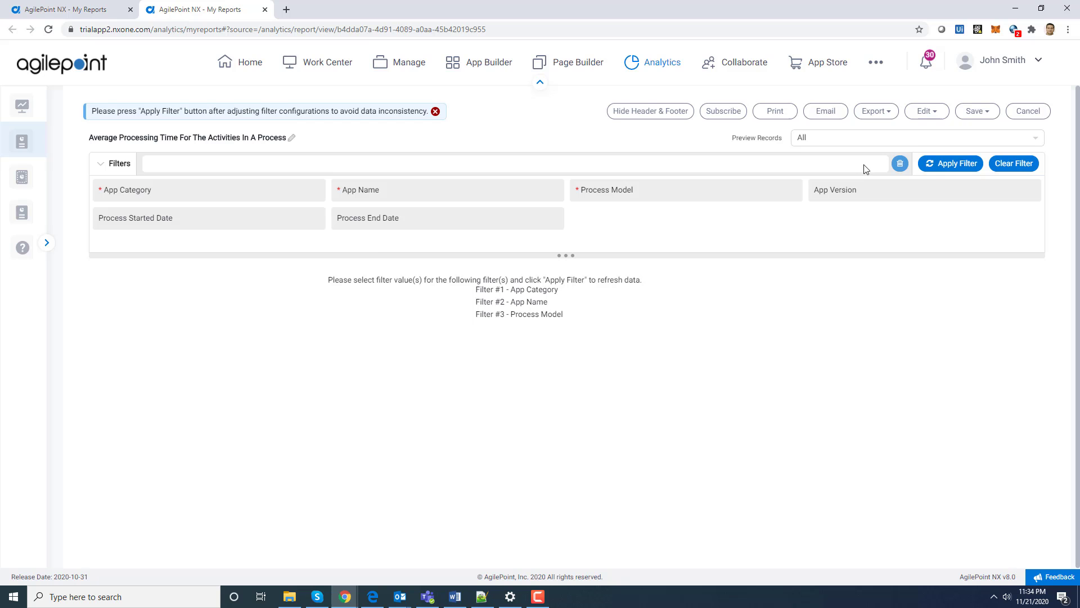
left_click(945, 166)
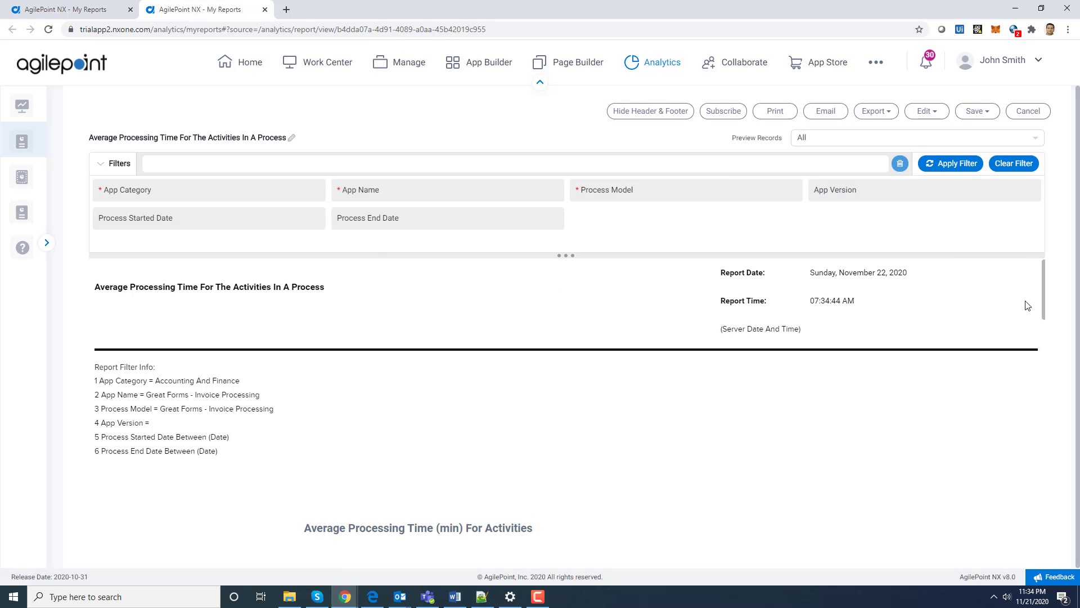
Examine the applied filter info, the average activity time chart and the manual task insights table, and close the report's tab without saving.
left_click_drag(1044, 295, 923, 328)
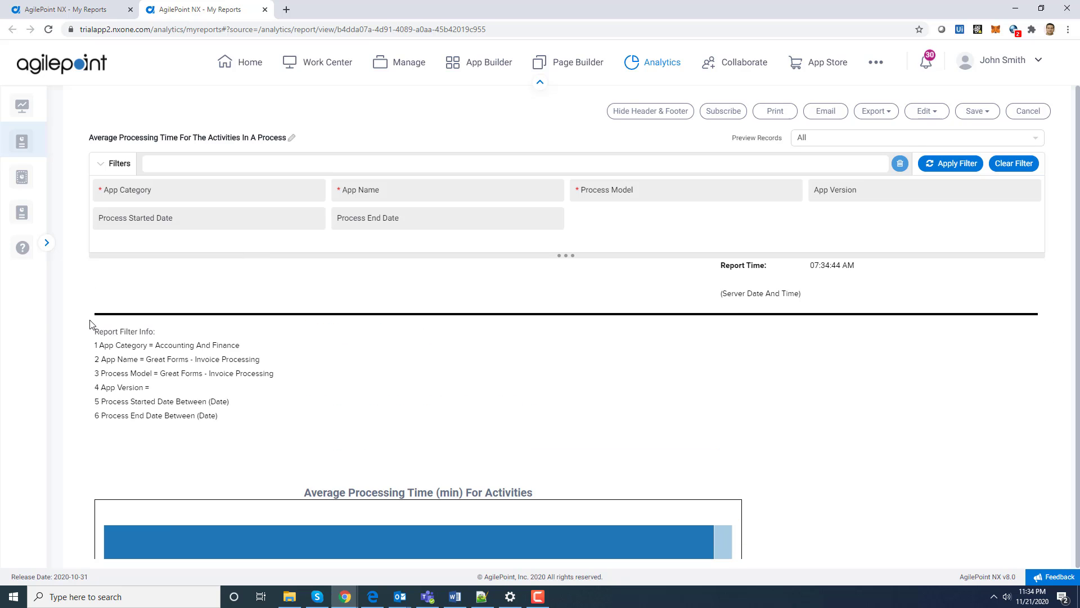
left_click_drag(94, 348, 243, 418)
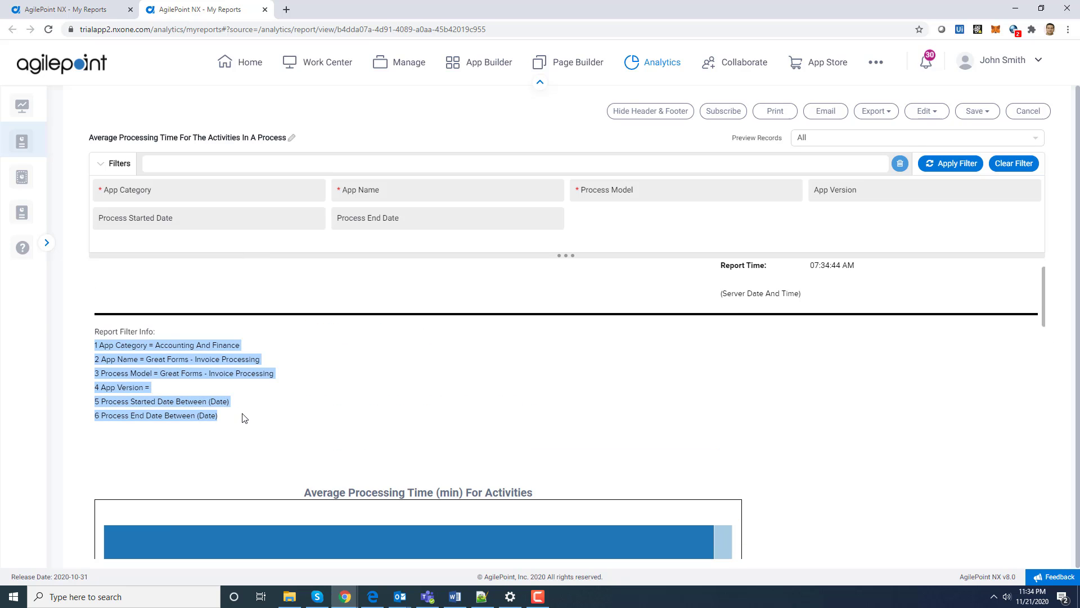
left_click(201, 364)
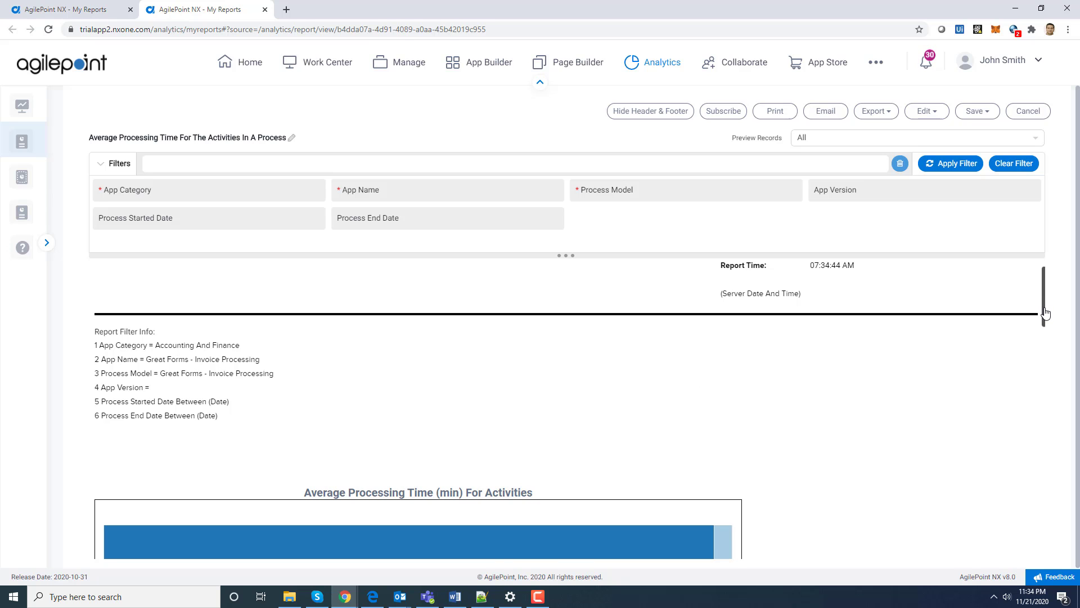
left_click_drag(1045, 314, 1054, 358)
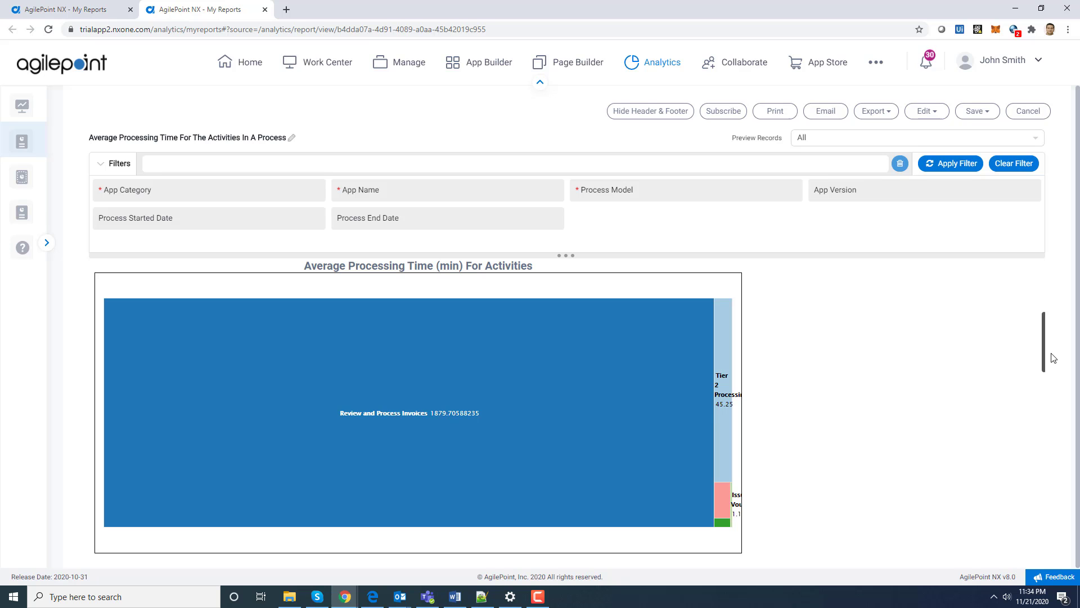
left_click_drag(1054, 358, 1055, 411)
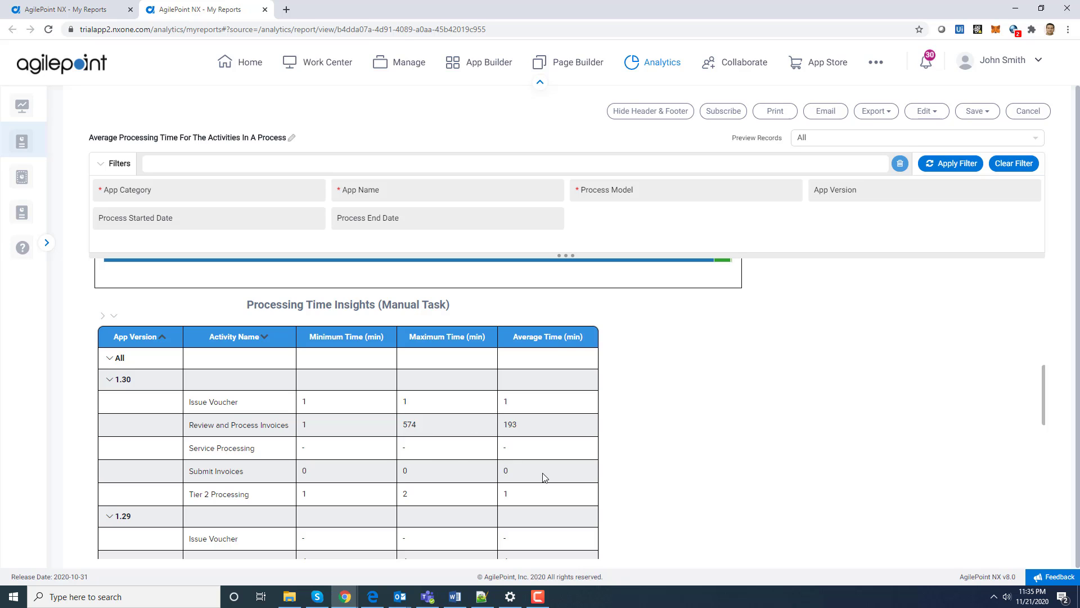
scroll(1042, 410, "down", 1)
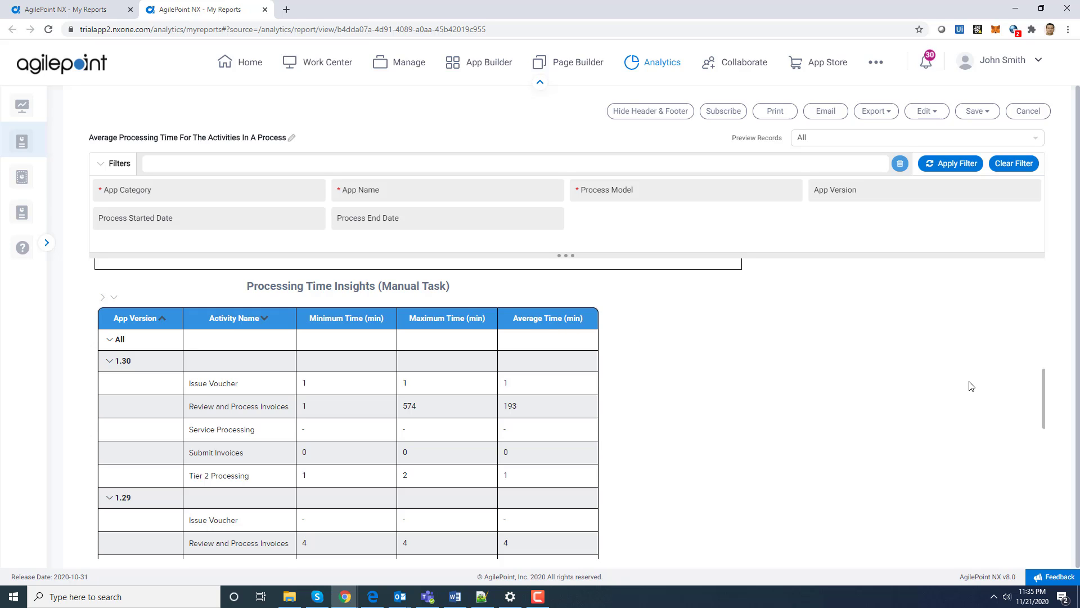
left_click_drag(1043, 394, 276, 18)
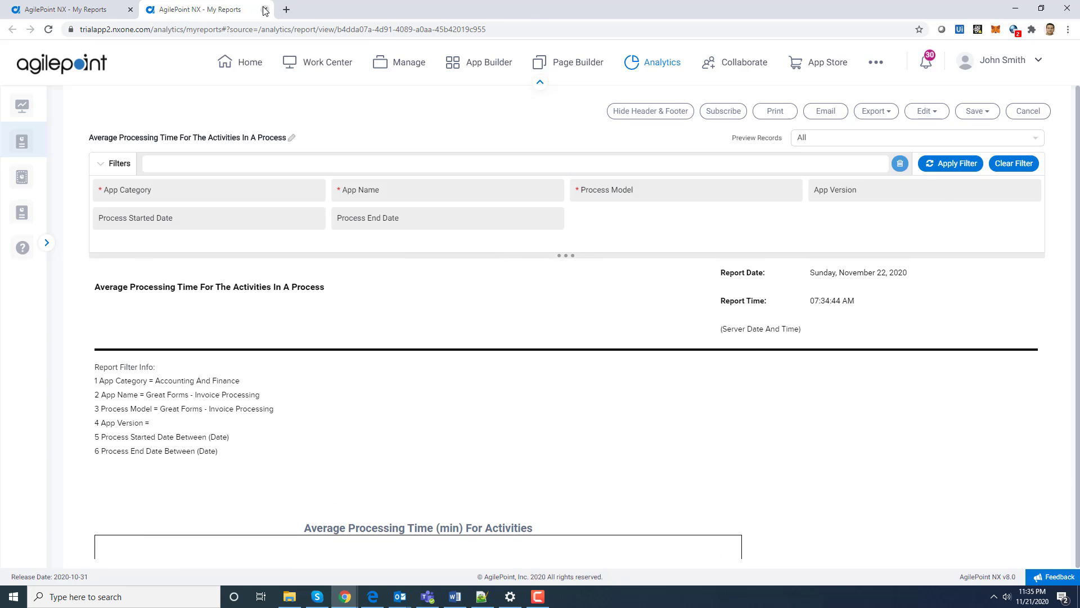
left_click(265, 10)
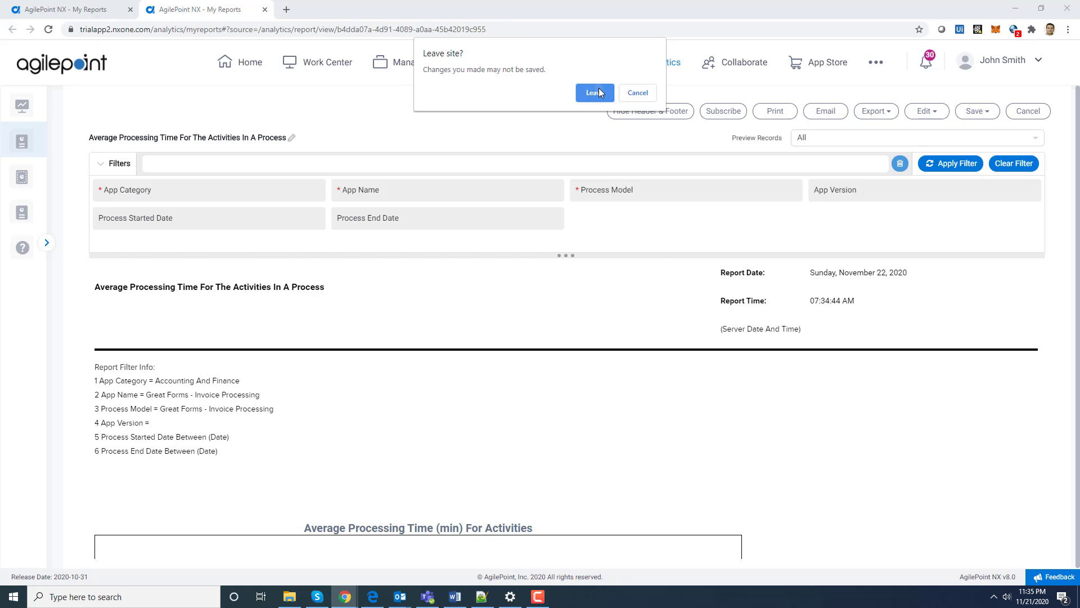
left_click(594, 93)
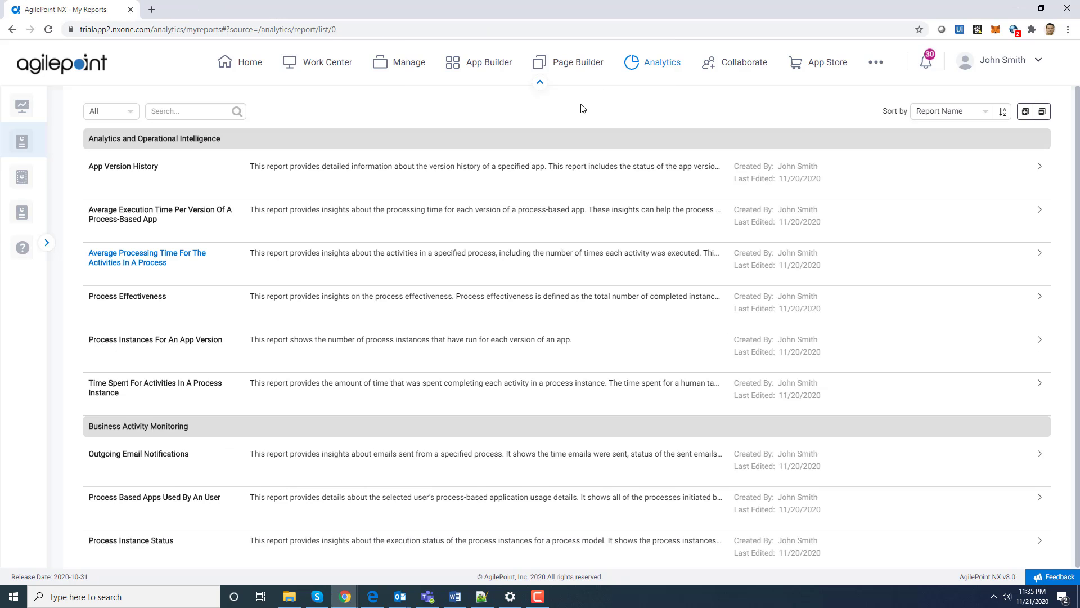
Open the Process Effectiveness report in a new browser tab and switch to it.
right_click(139, 296)
left_click(158, 306)
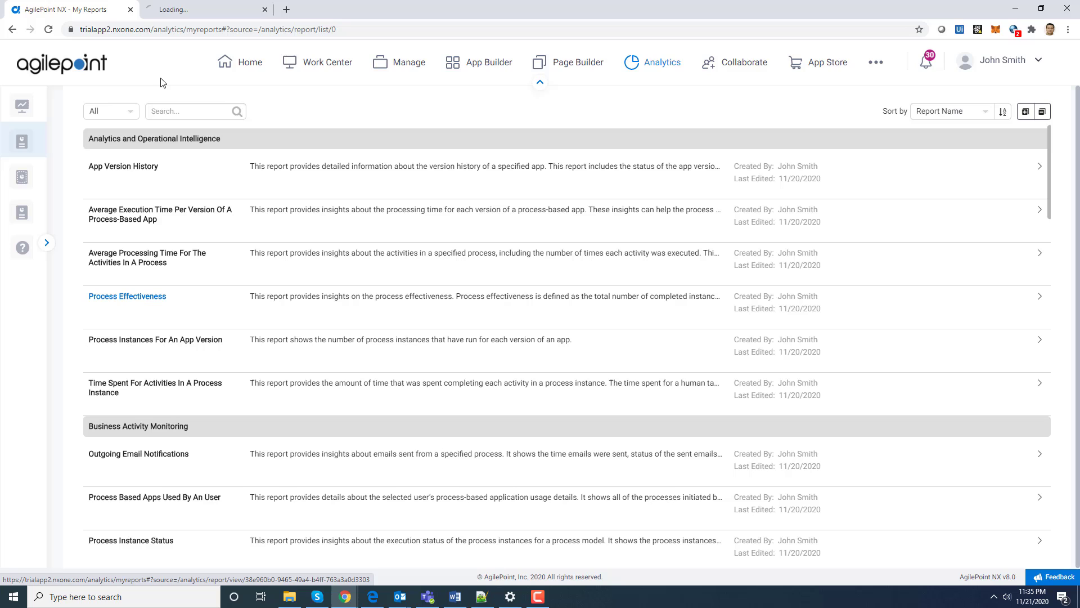
left_click(175, 4)
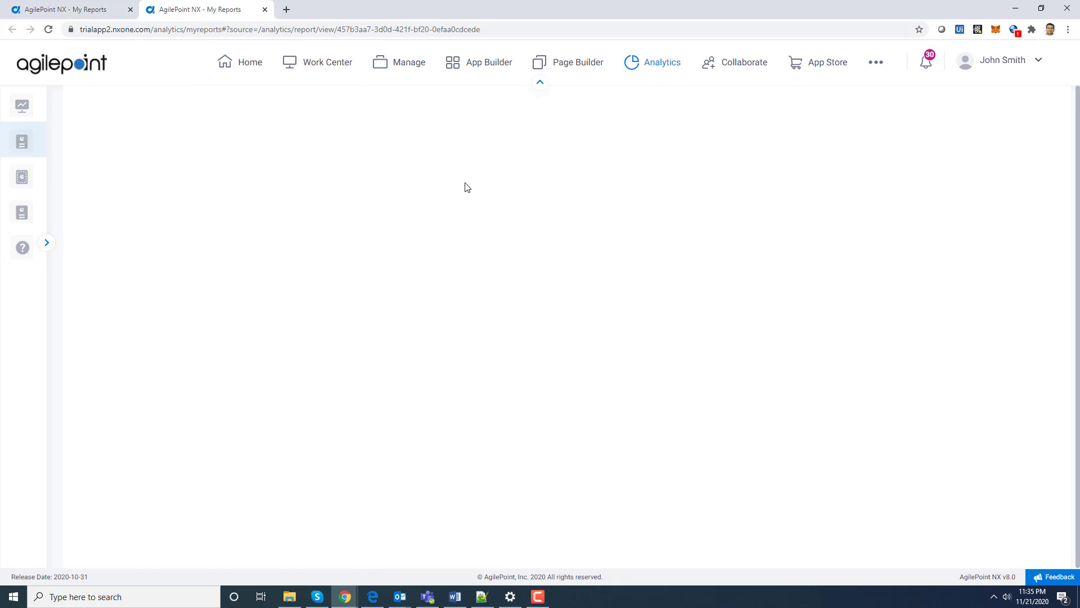
Filter the Process Effectiveness report to app category Accounting And Finance, with RPA Demo as both app name and process model.
left_click(178, 193)
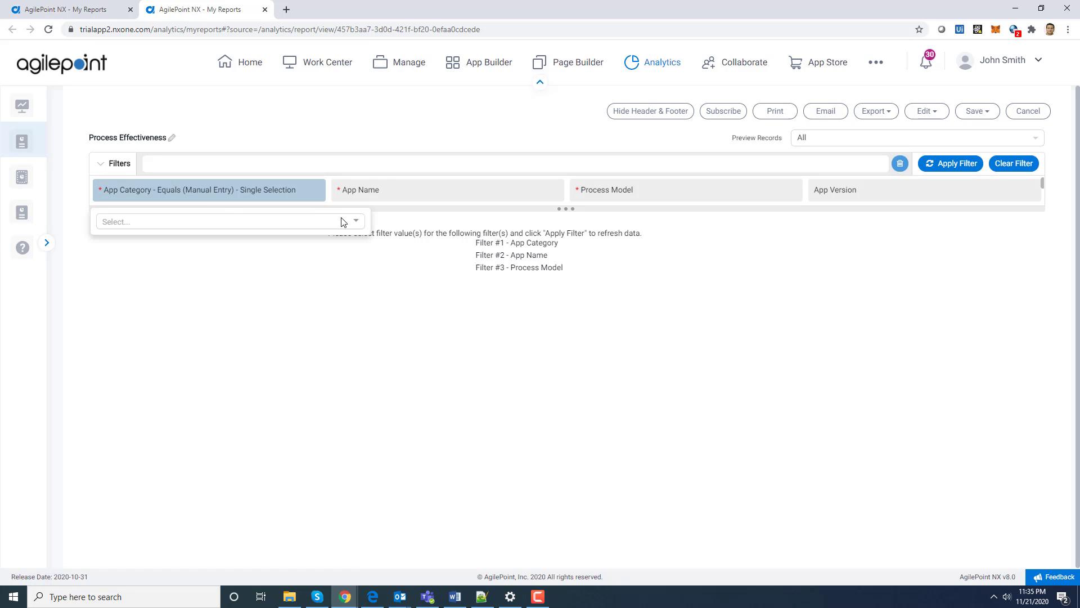
left_click(249, 273)
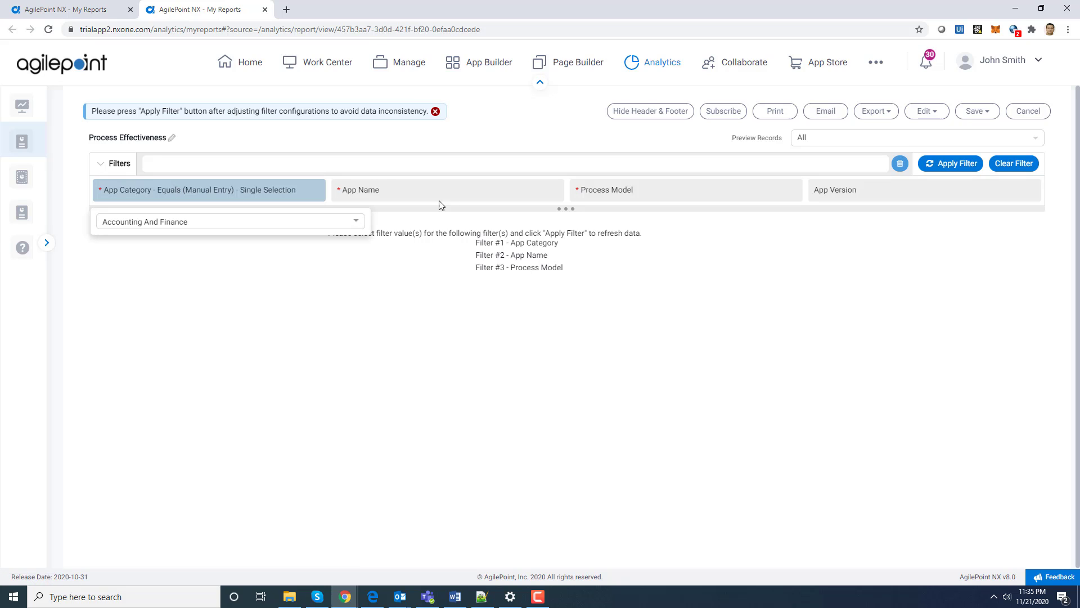
left_click(450, 190)
left_click(595, 223)
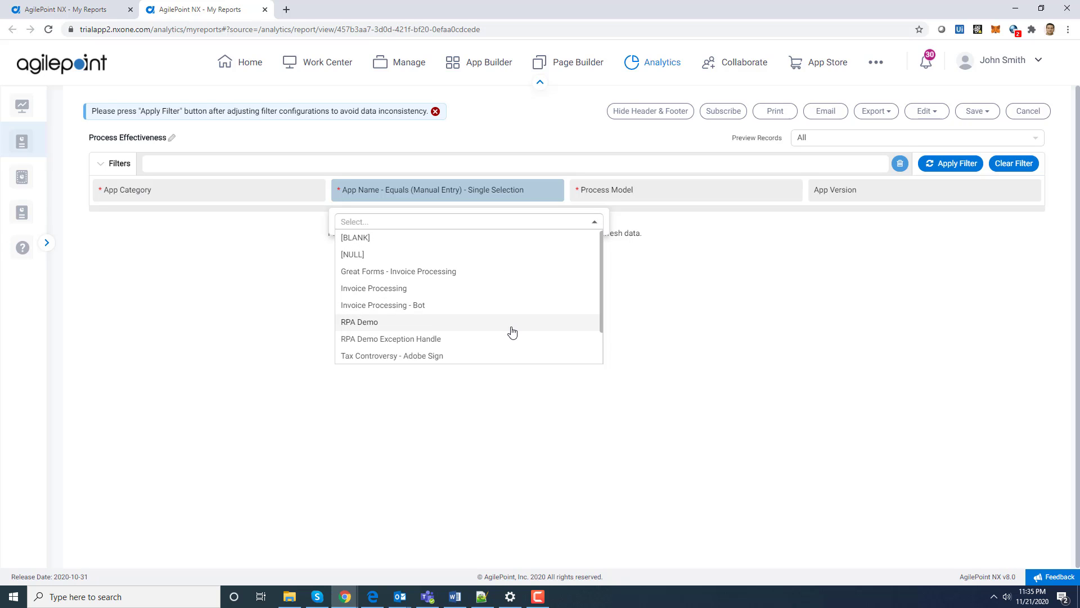
left_click(512, 324)
left_click(712, 195)
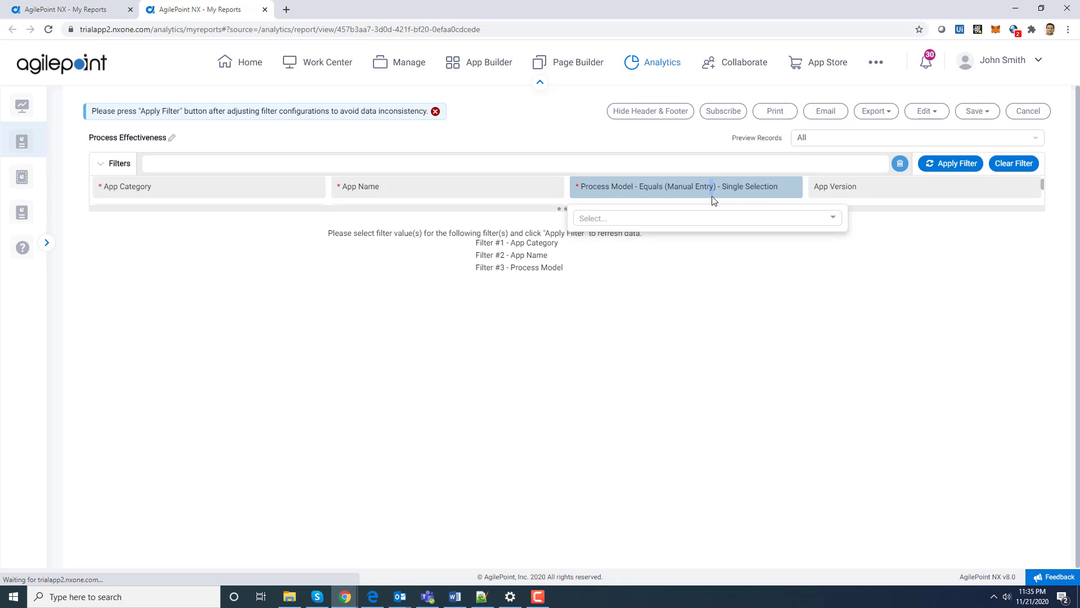
left_click(832, 219)
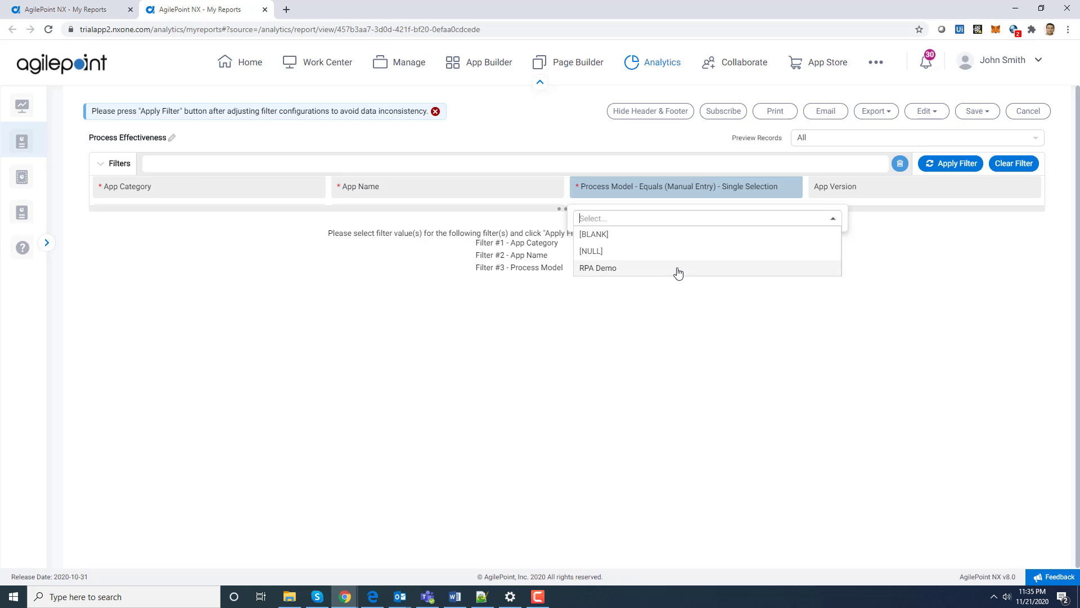
left_click(679, 272)
left_click(945, 164)
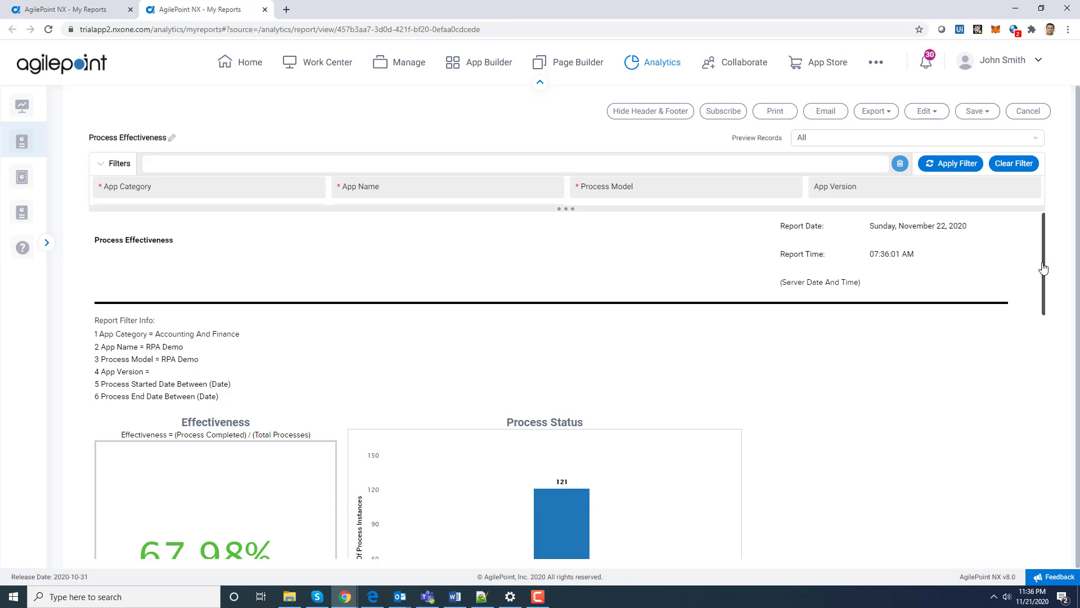
Examine the effectiveness percentage and the cancelled, completed and suspended bars of the Process Status chart.
scroll(1052, 287, "down", 2)
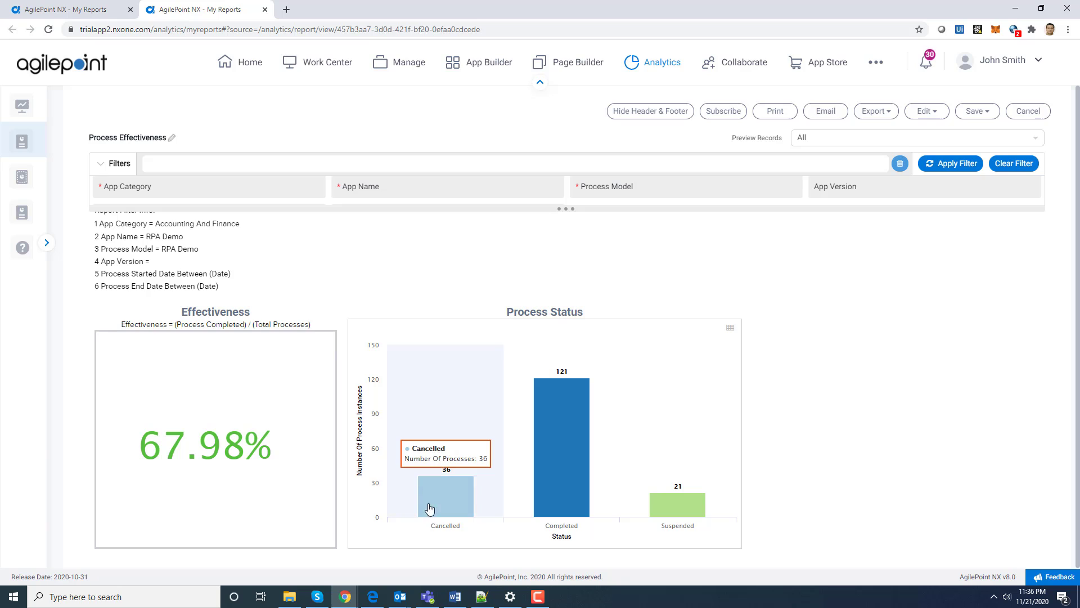
mouse_move(454, 499)
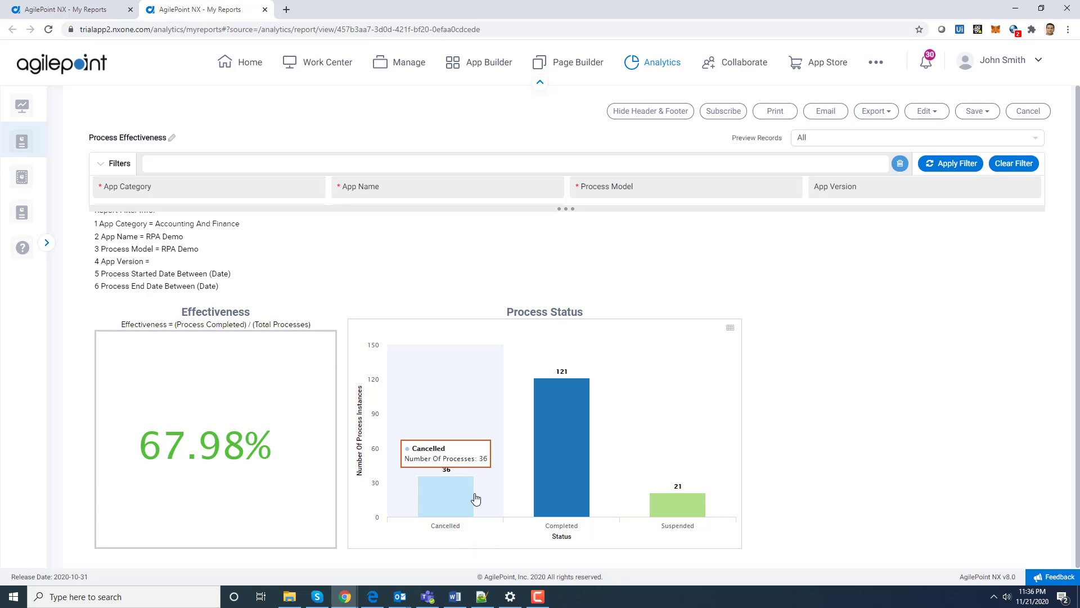
mouse_move(540, 495)
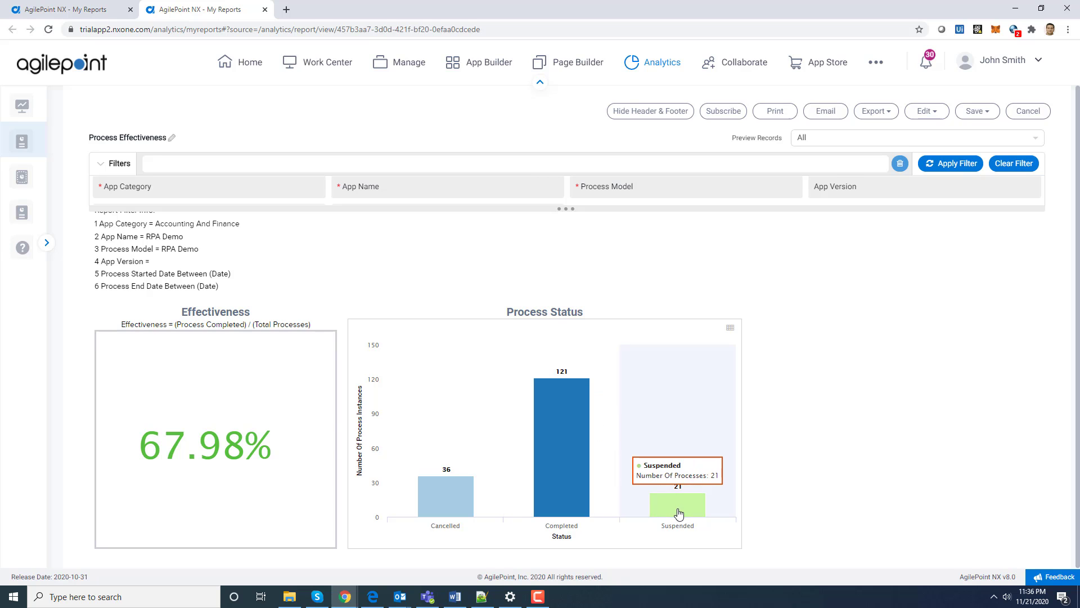
mouse_move(674, 518)
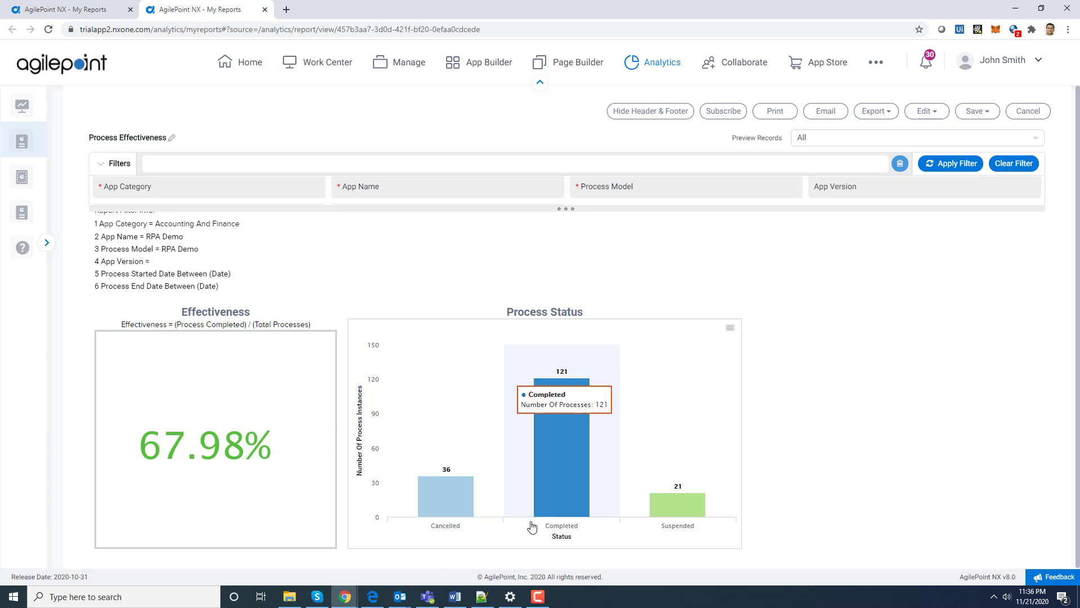
mouse_move(730, 513)
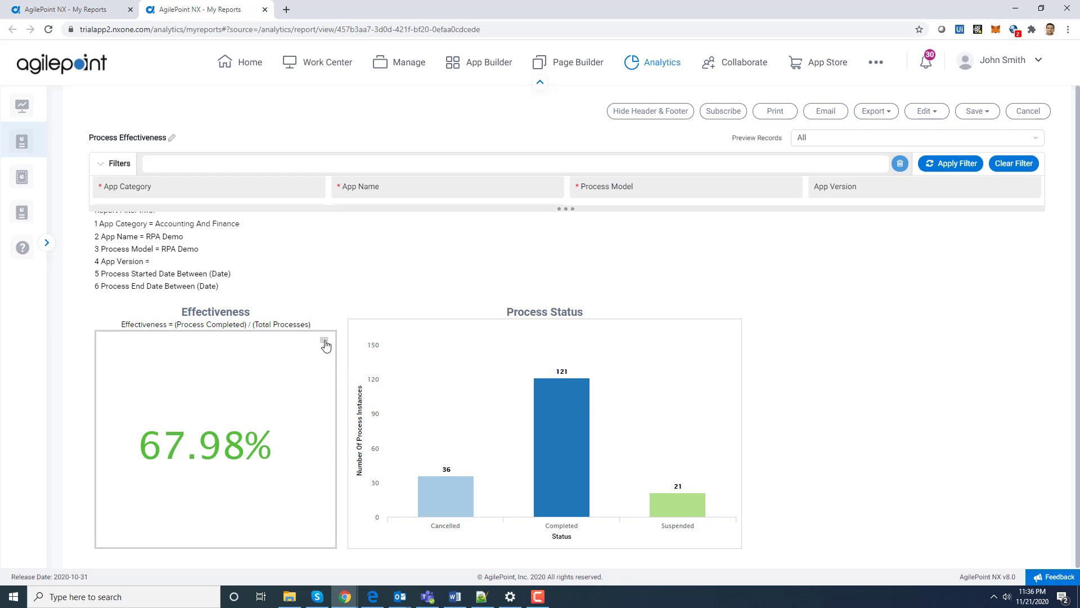
View the data behind the Effectiveness gauge and the Process Status chart, closing each data window after viewing it.
left_click(325, 343)
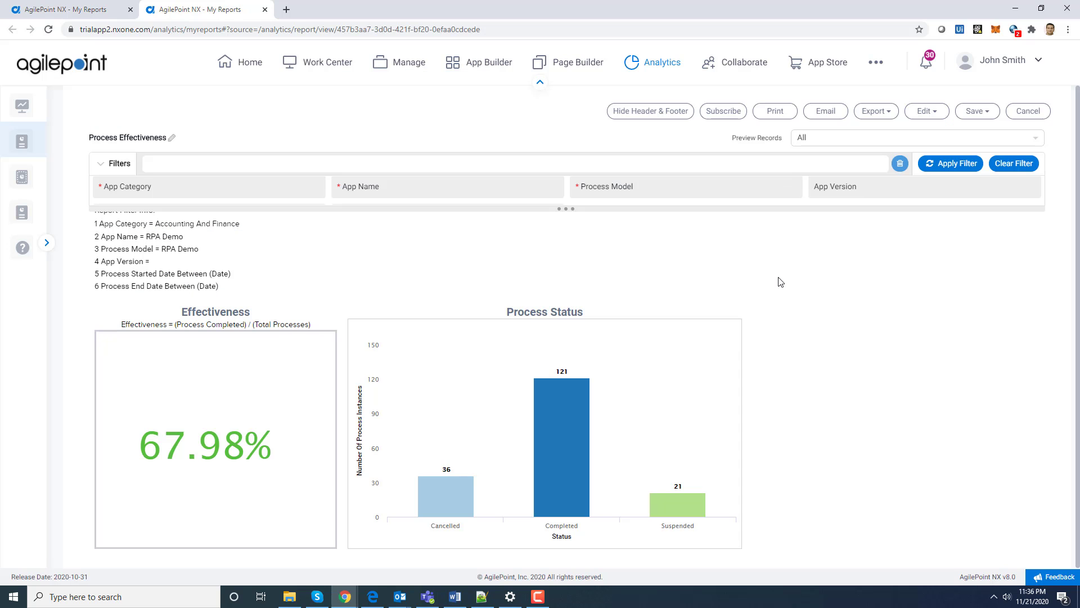
left_click(780, 165)
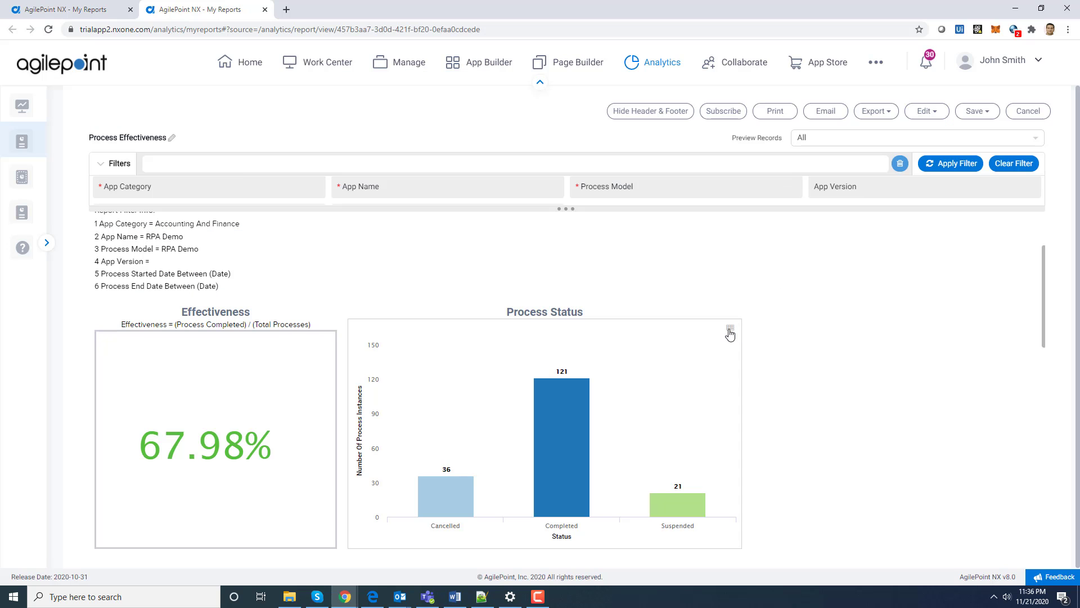
left_click(729, 332)
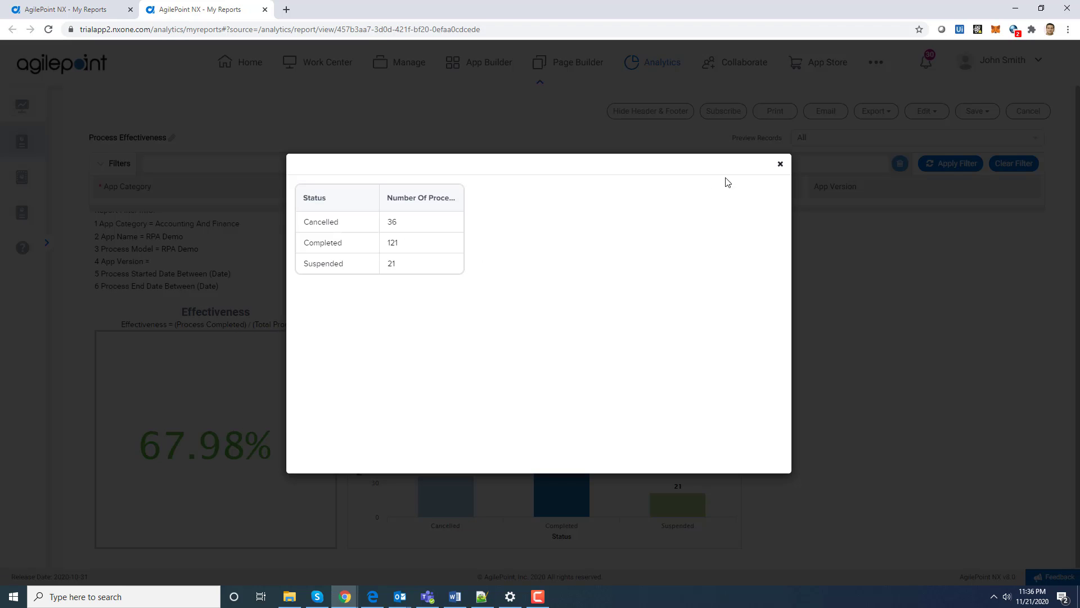
left_click(781, 164)
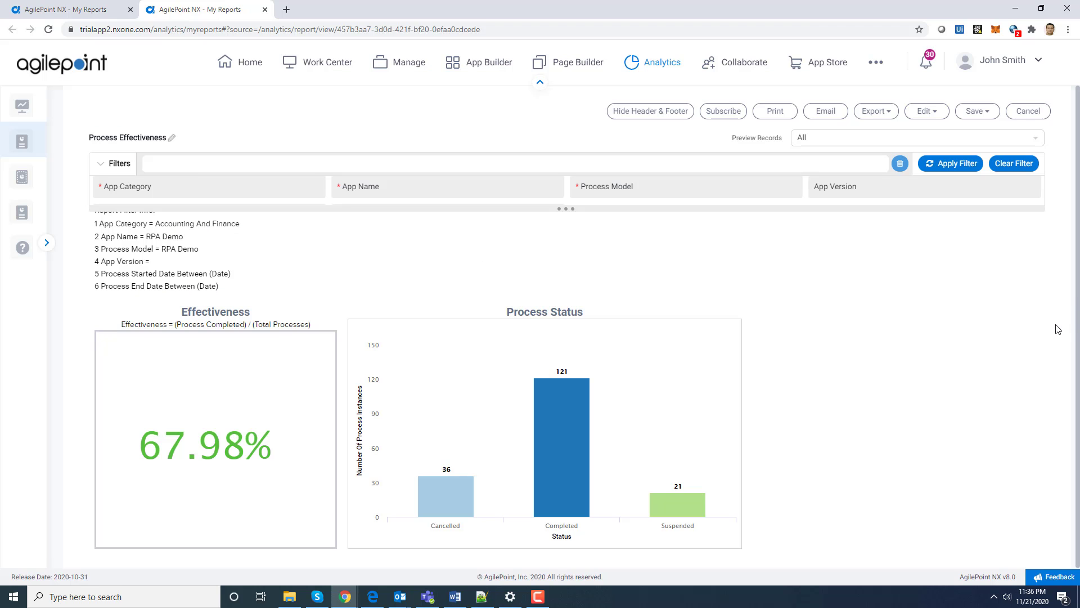
Examine the Process Effectiveness table of process names, statuses and dates, and close the report's tab without saving.
left_click_drag(1044, 331, 1058, 397)
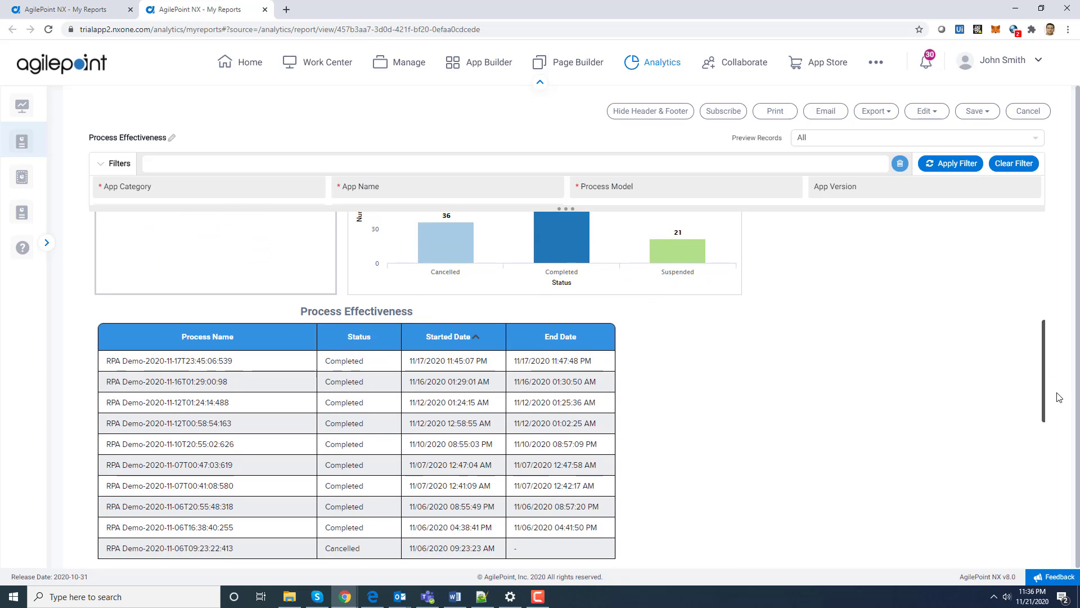
left_click_drag(1060, 396, 1059, 404)
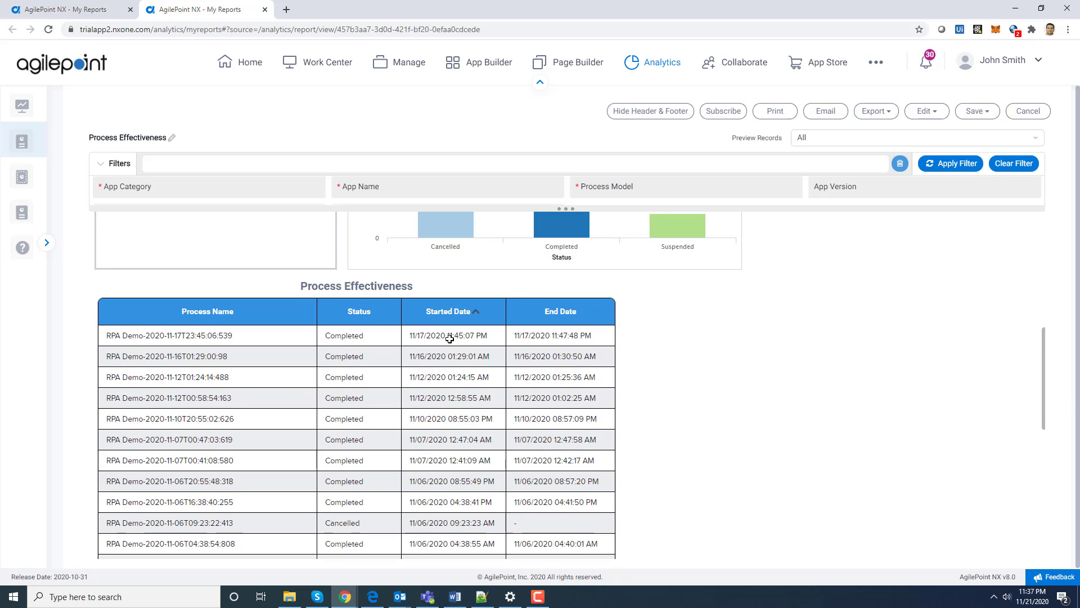
left_click(265, 9)
left_click(594, 93)
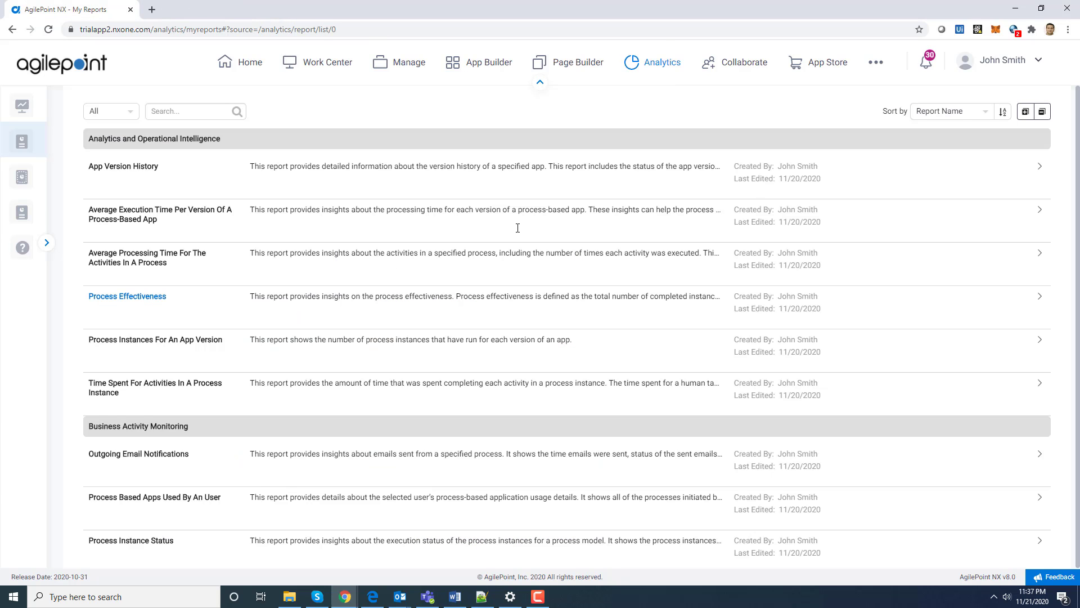
Open the Process Instances For An App Version report in a new browser tab and switch to it.
right_click(169, 343)
left_click(193, 353)
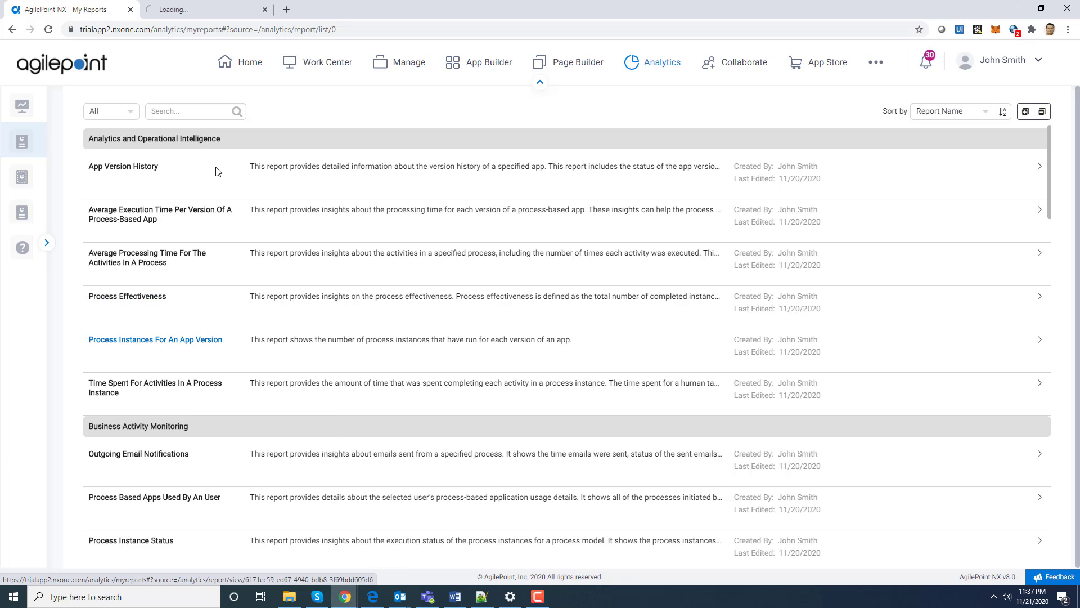
left_click(192, 15)
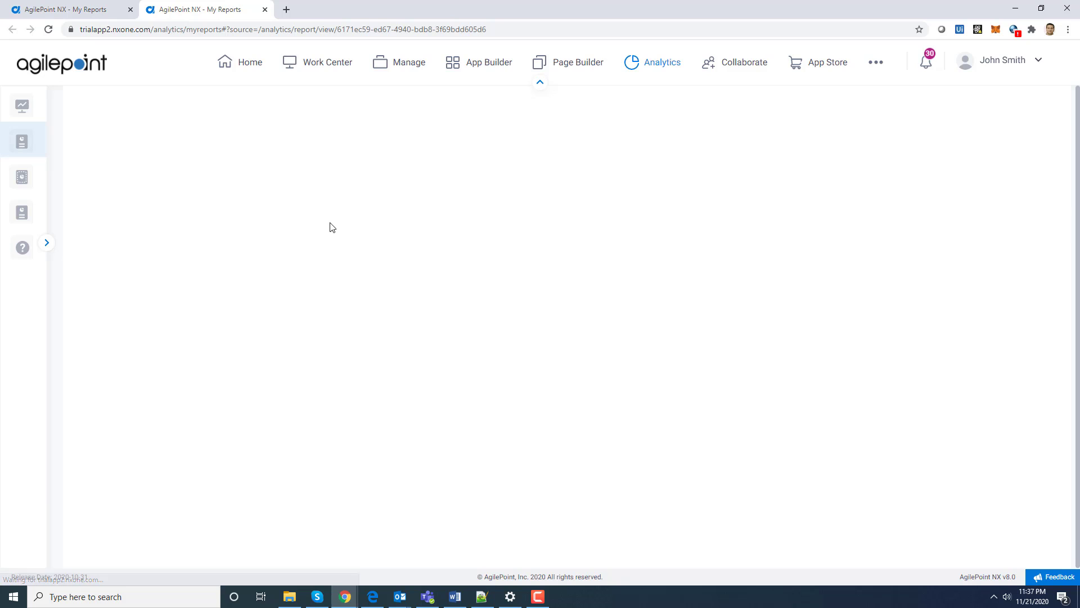
Set the report's app category filter to Accounting And Finance and its app name filter to Great Forms - Invoice Processing.
left_click(201, 185)
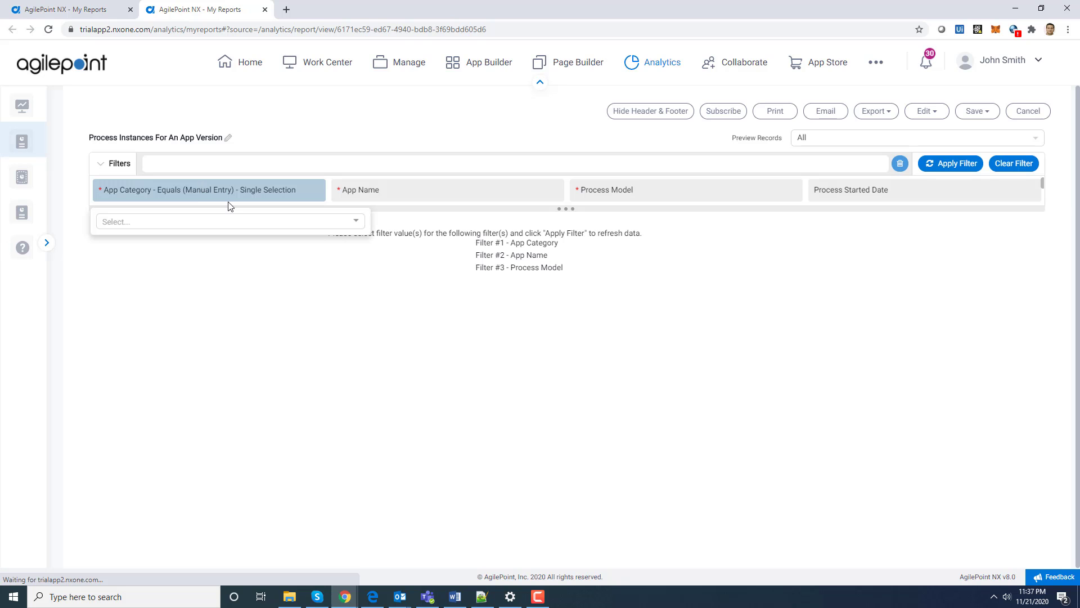
left_click(356, 221)
left_click(251, 271)
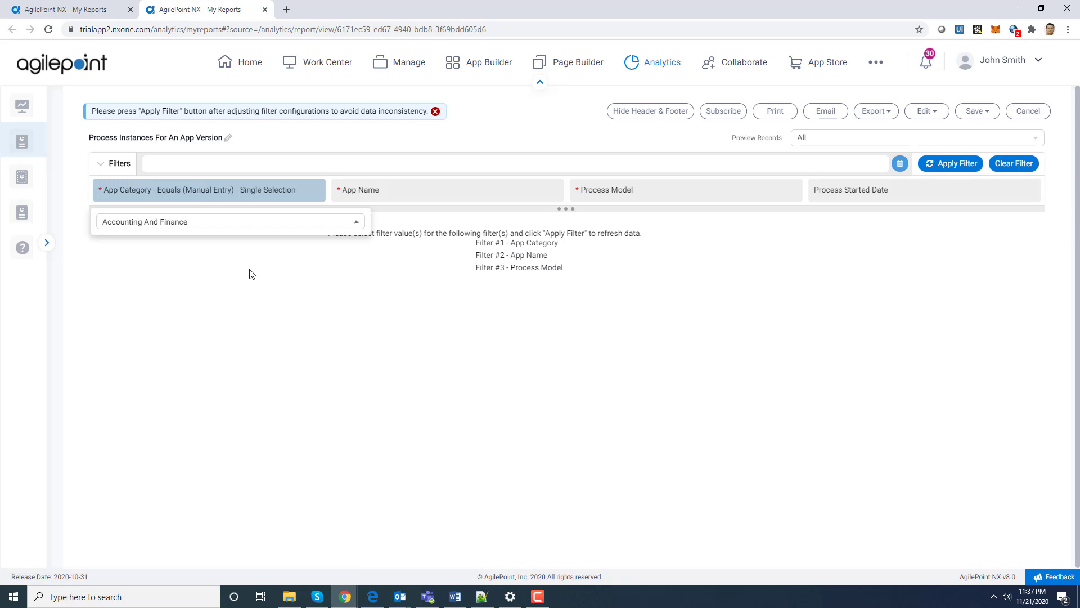
left_click(442, 189)
left_click(593, 221)
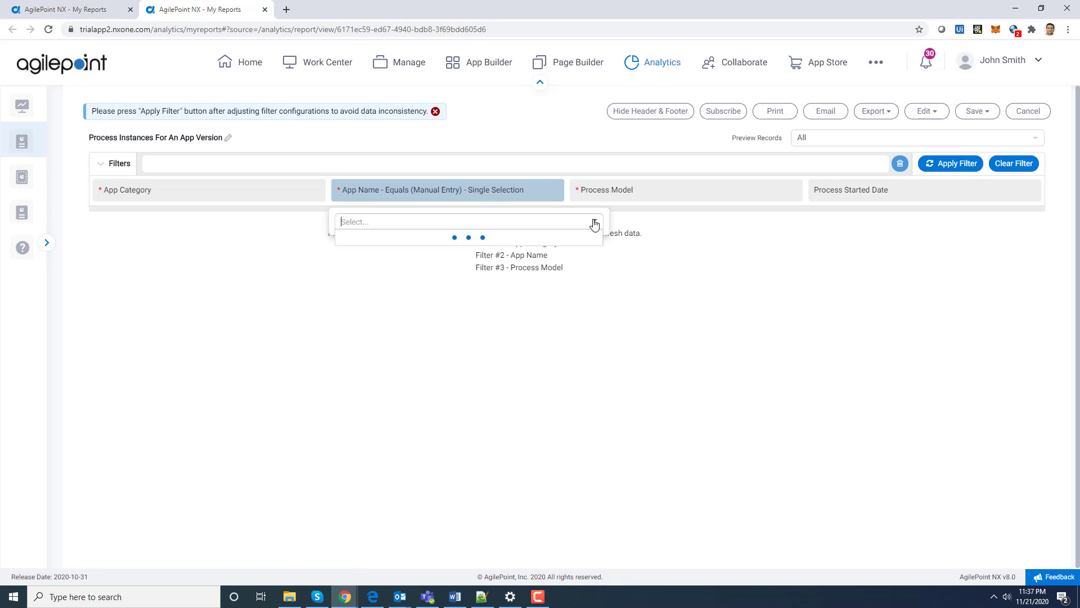
left_click(471, 272)
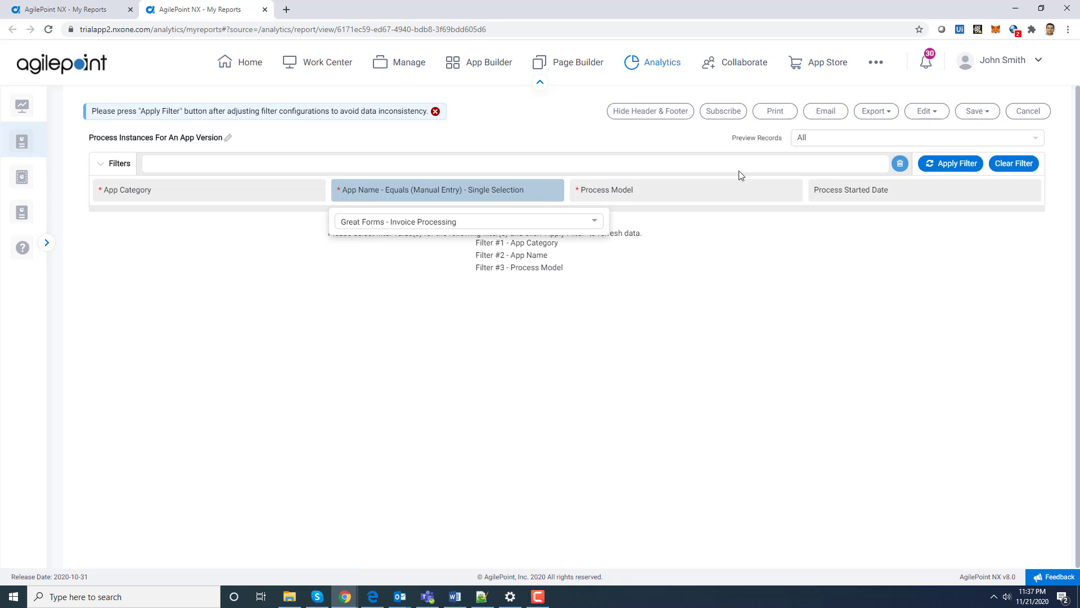
Set the process model filter to Great Forms - Invoice Processing, enlarge the filter area to show all filters, and apply the filters.
left_click(742, 188)
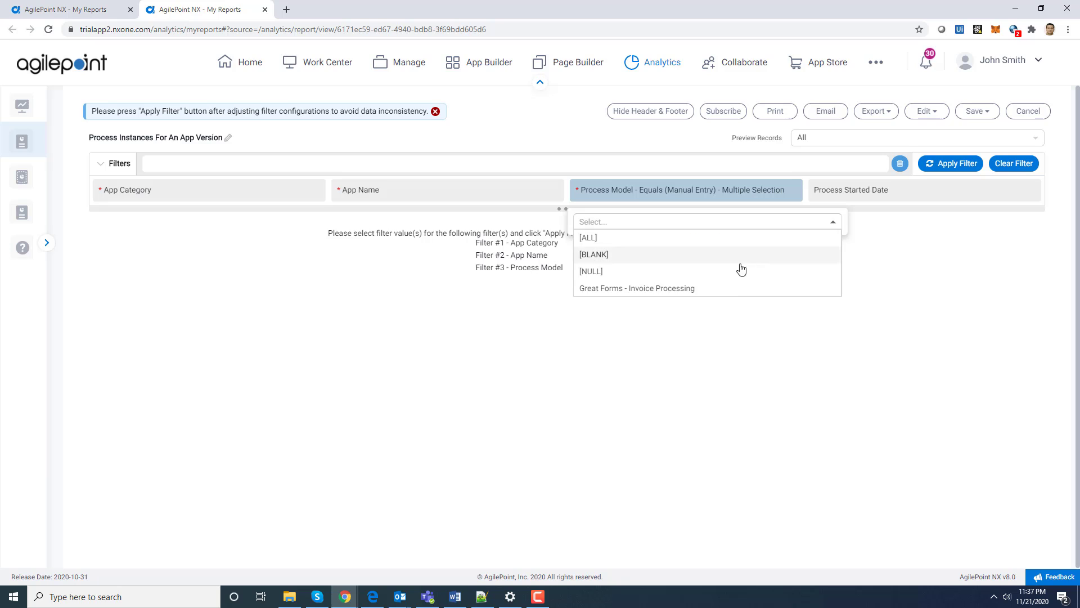
left_click(733, 289)
left_click(746, 363)
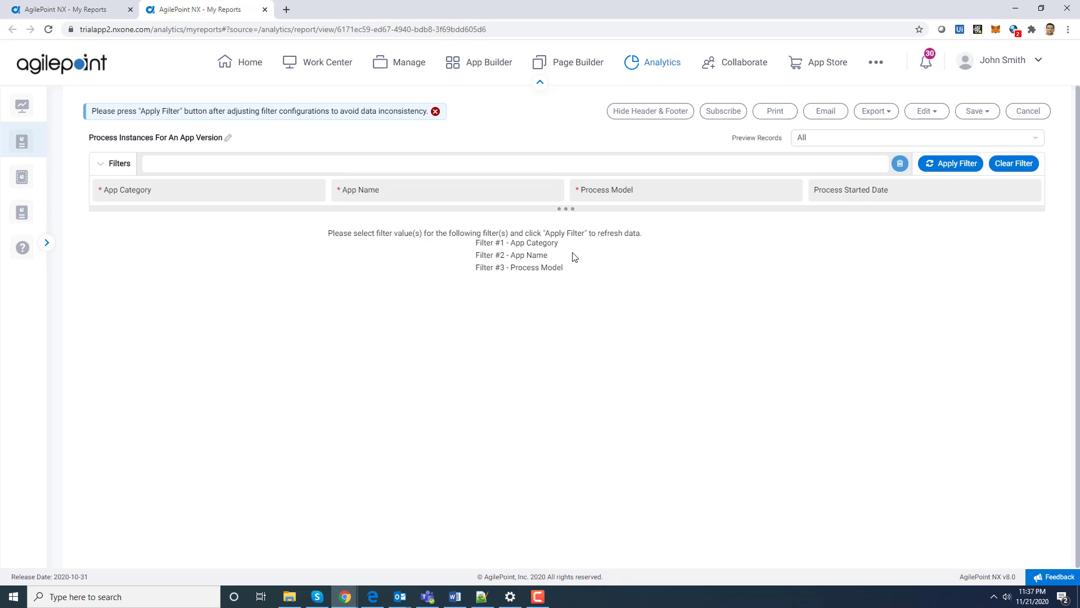
left_click_drag(560, 210, 564, 248)
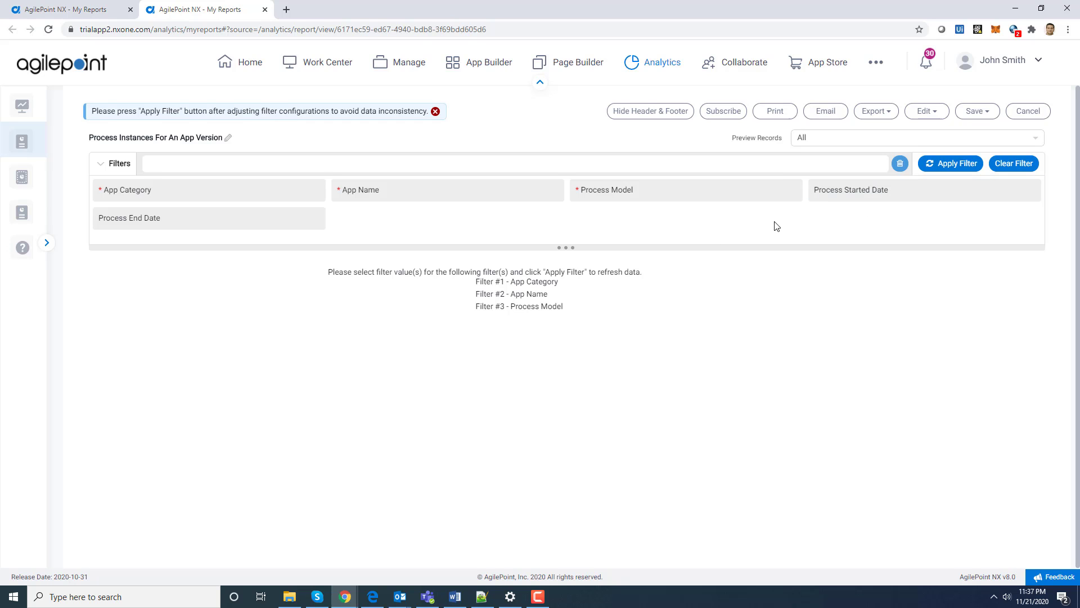
left_click(945, 166)
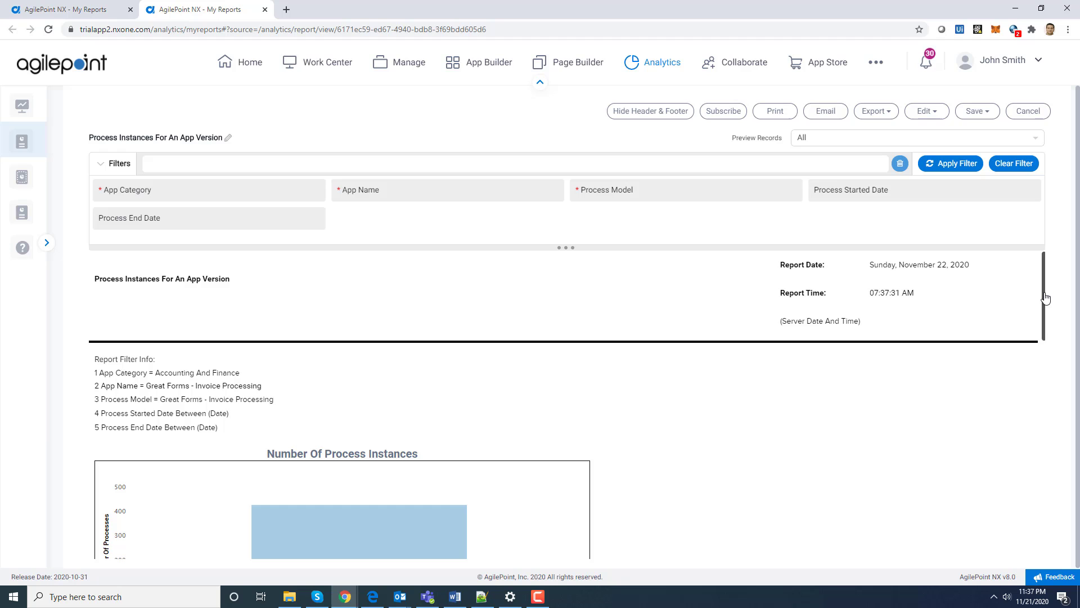
Examine the applied filter info and the Great Forms - Invoice Processing bar in the Number Of Process Instances chart.
left_click_drag(1046, 297, 1054, 329)
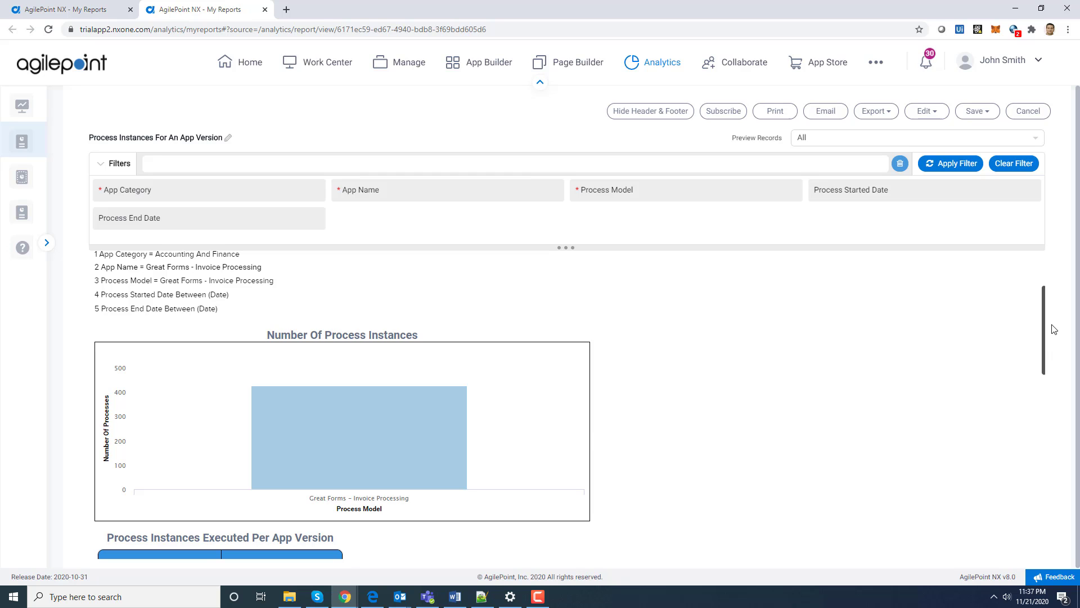
mouse_move(381, 421)
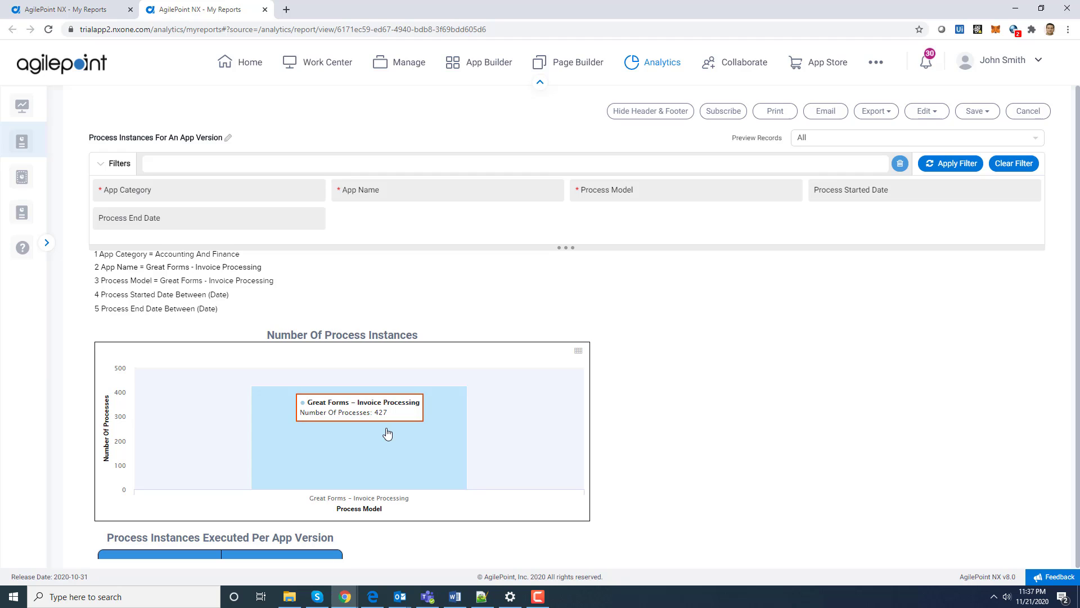
mouse_move(1045, 347)
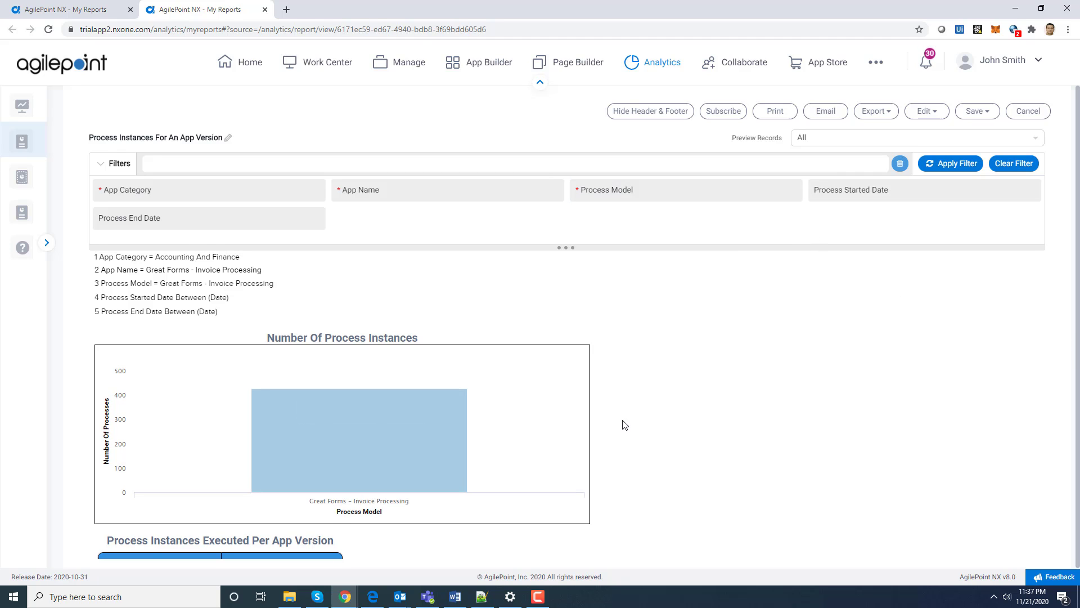
mouse_move(580, 447)
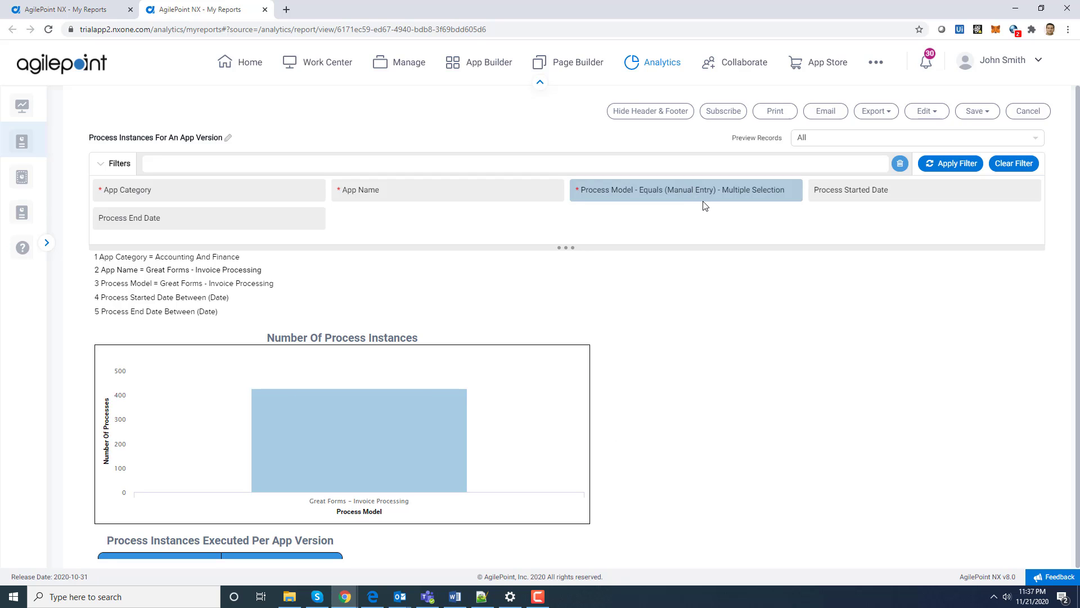
mouse_move(1029, 376)
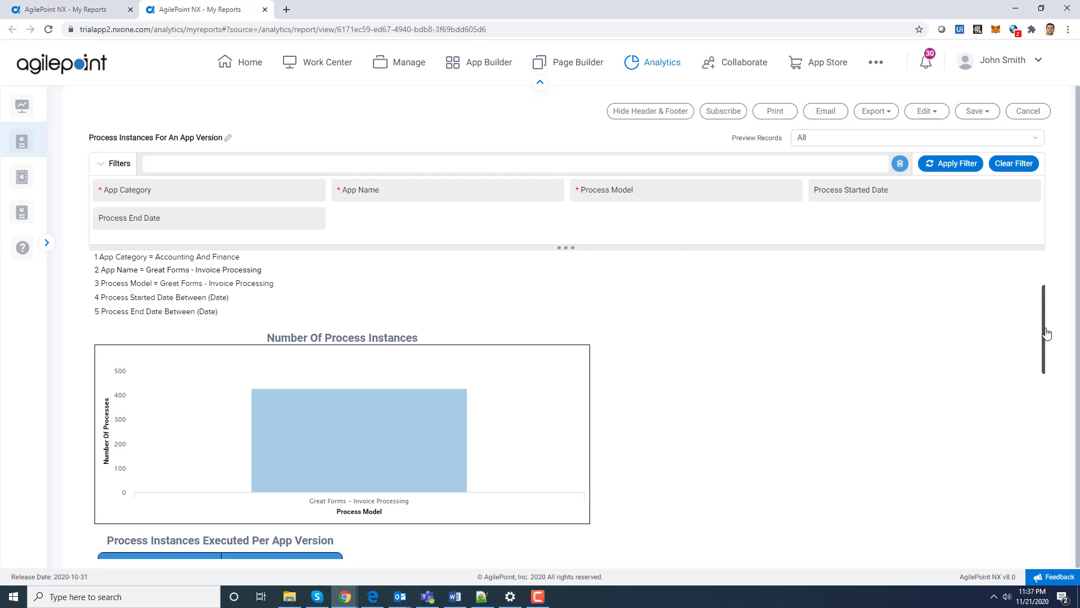
Review the table of process instances executed per app version, and close the report's tab without saving.
left_click_drag(1046, 333, 1067, 505)
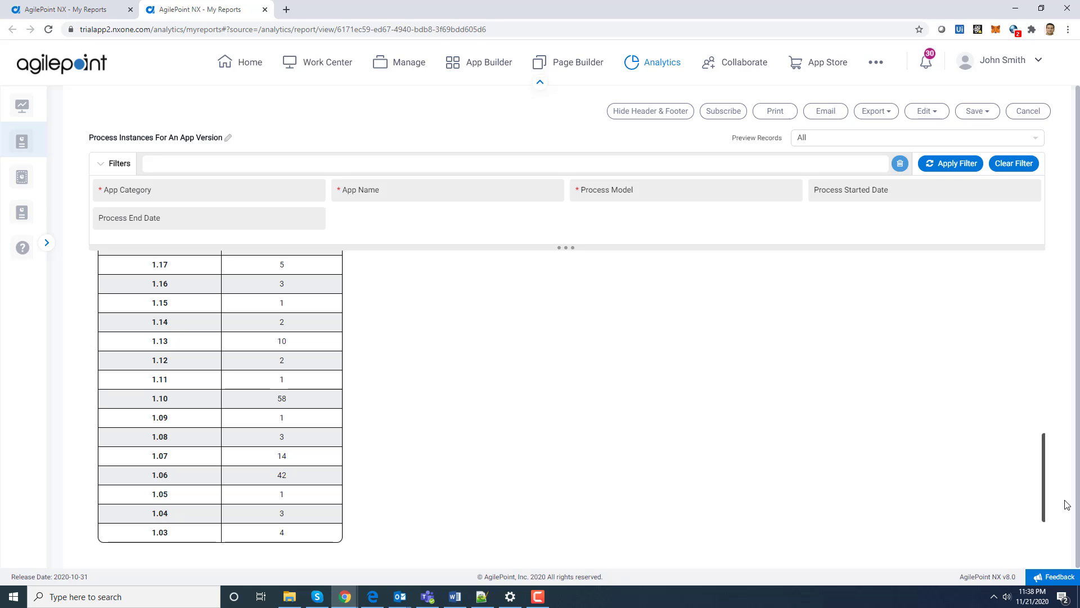
left_click_drag(1068, 505, 1052, 446)
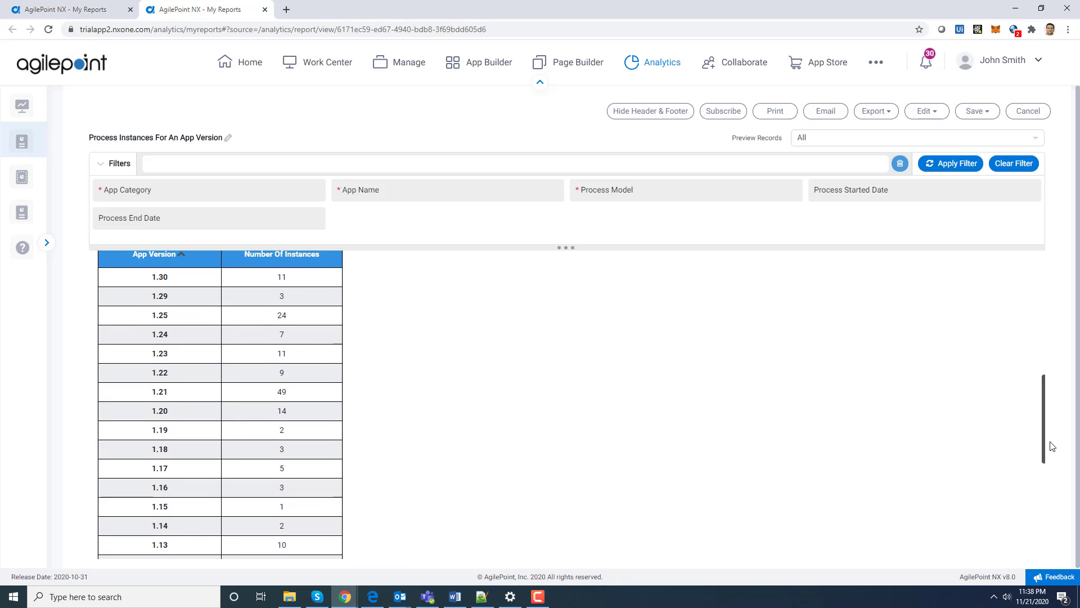
left_click_drag(1052, 447, 1049, 441)
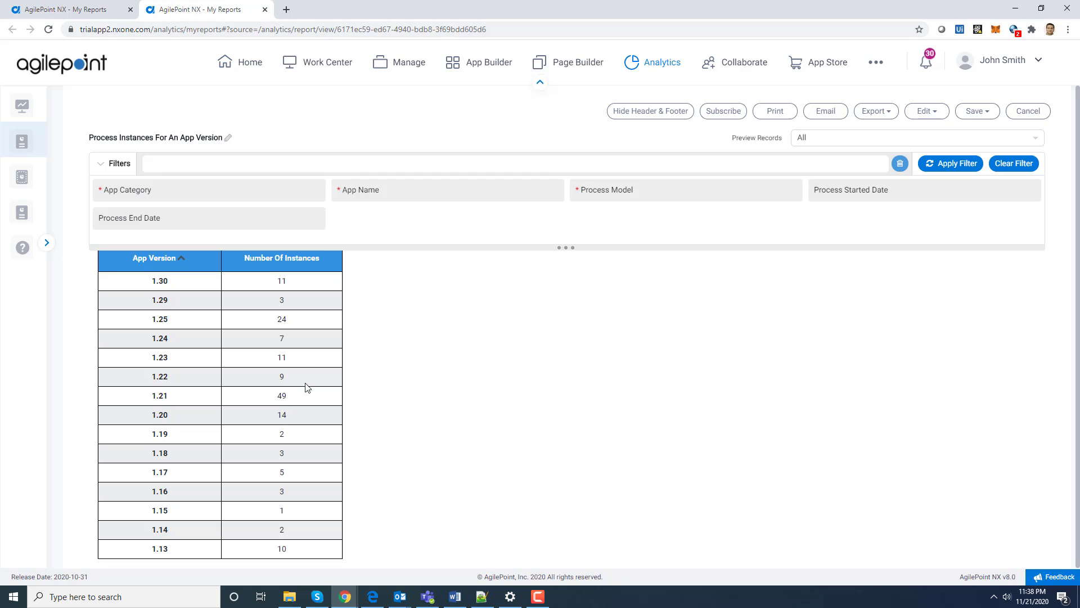
left_click(264, 9)
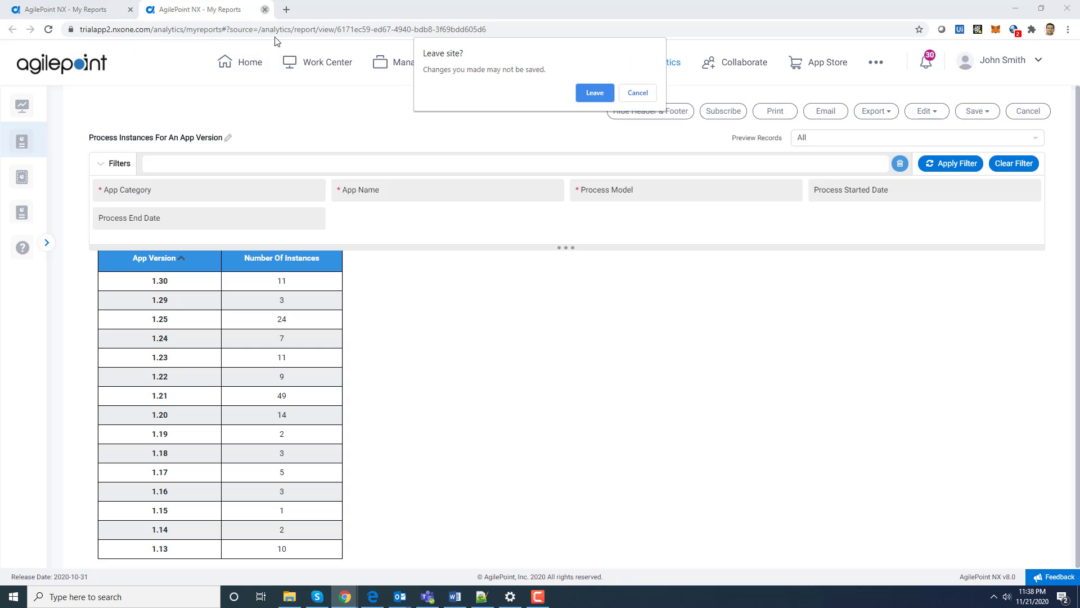
left_click(595, 92)
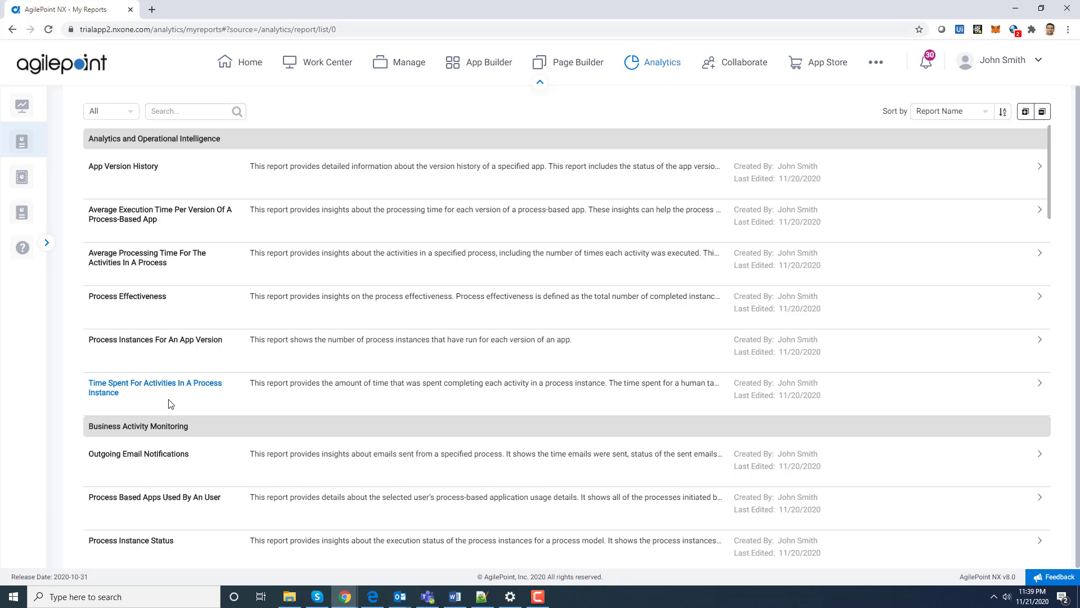
Open the Time Spent For Activities In A Process Instance report in a new browser tab and switch to it.
right_click(175, 388)
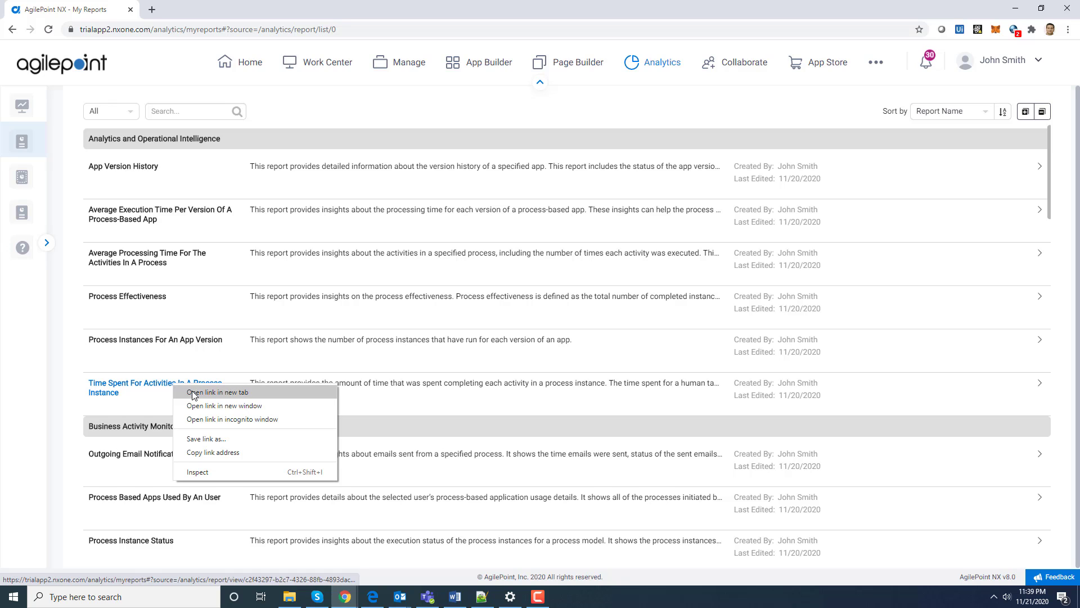
left_click(228, 393)
left_click(198, 8)
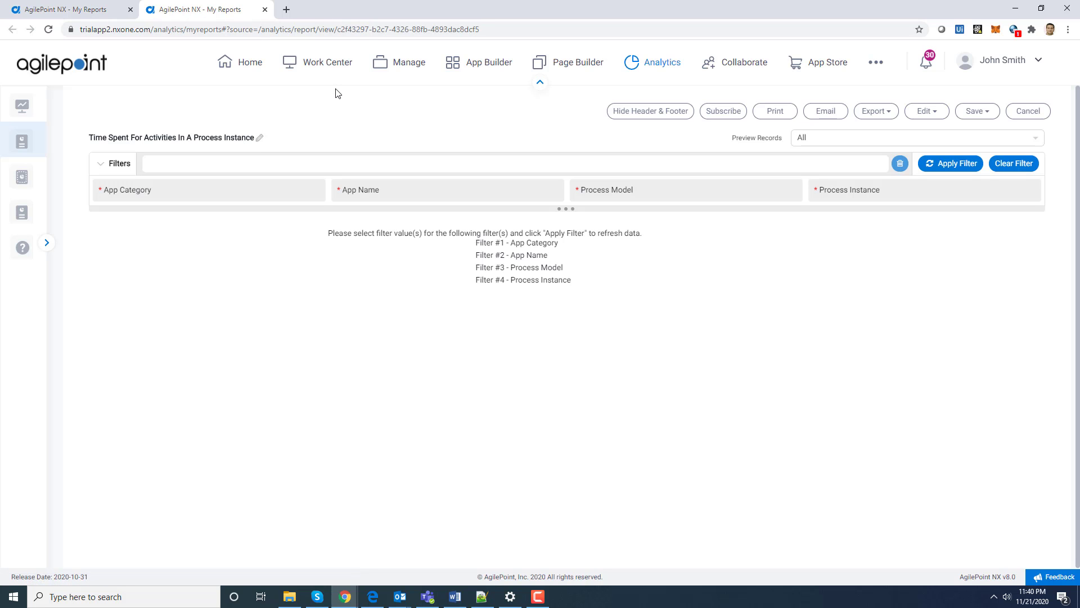
Set the report's app category filter to Accounting And Finance and its app name filter to RPA Demo.
left_click(219, 189)
left_click(356, 223)
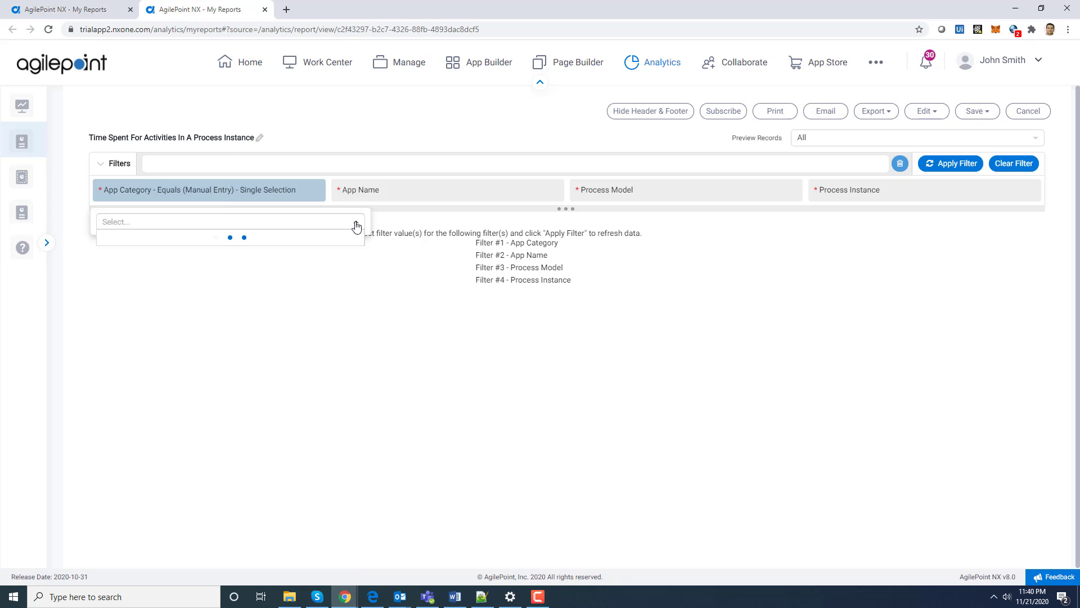
left_click(222, 274)
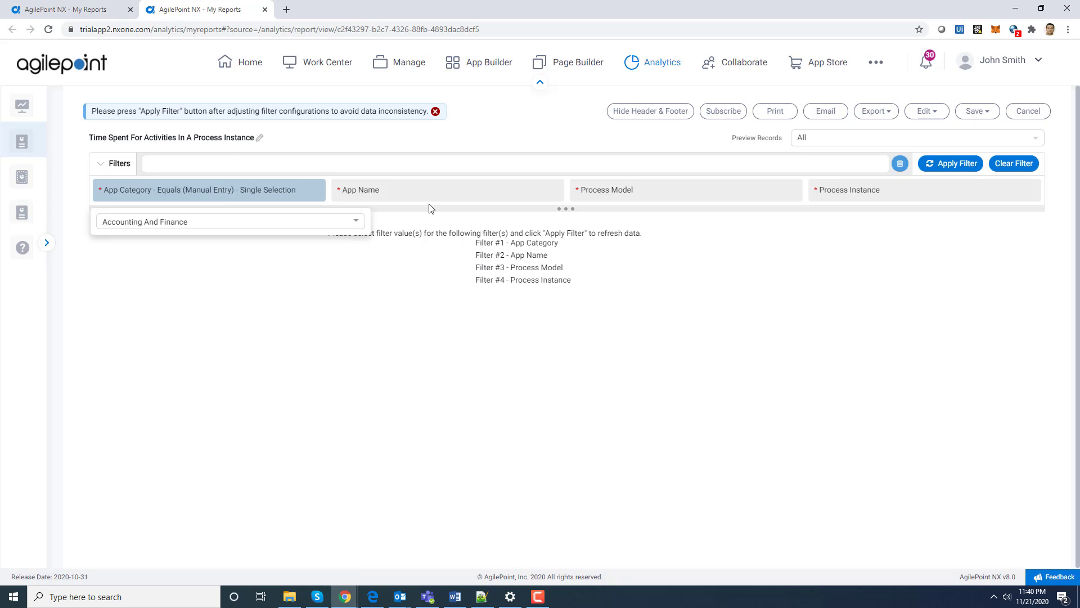
left_click(456, 186)
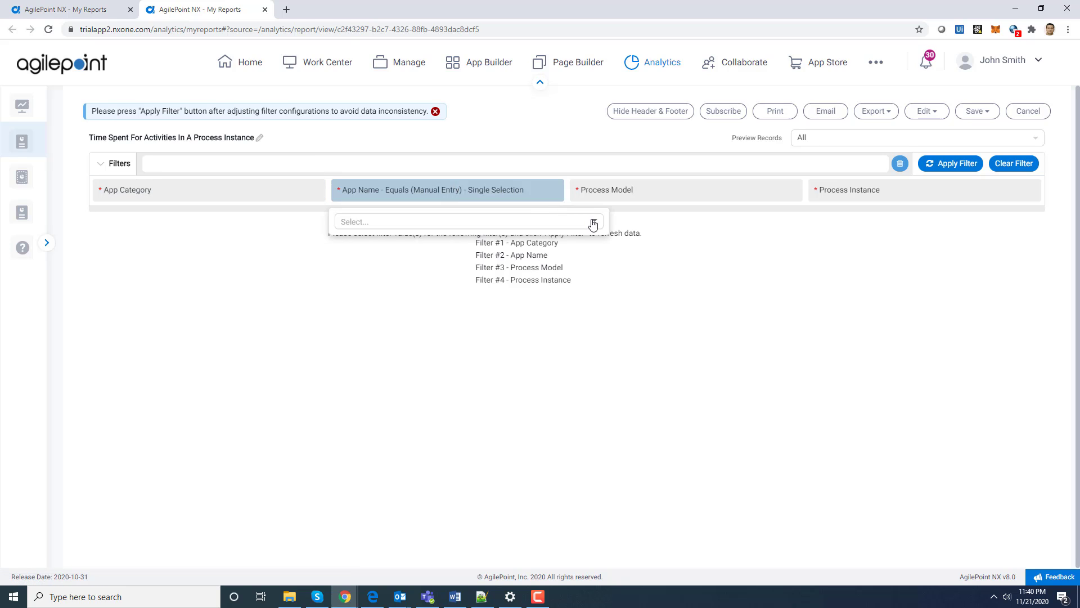
left_click(594, 224)
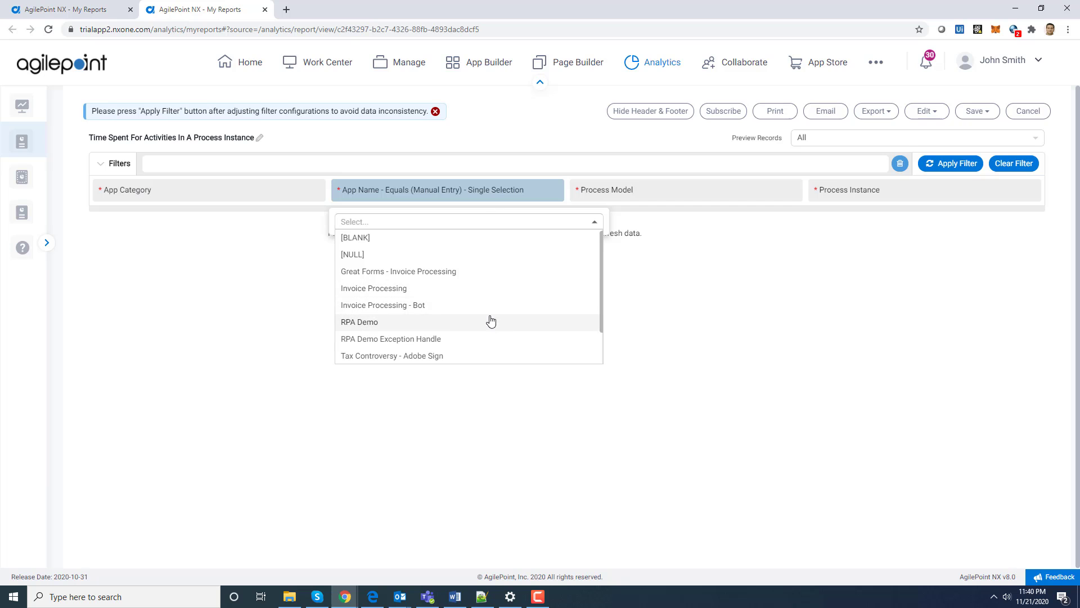
left_click(491, 317)
Set the process model filter to RPA Demo.
left_click(683, 185)
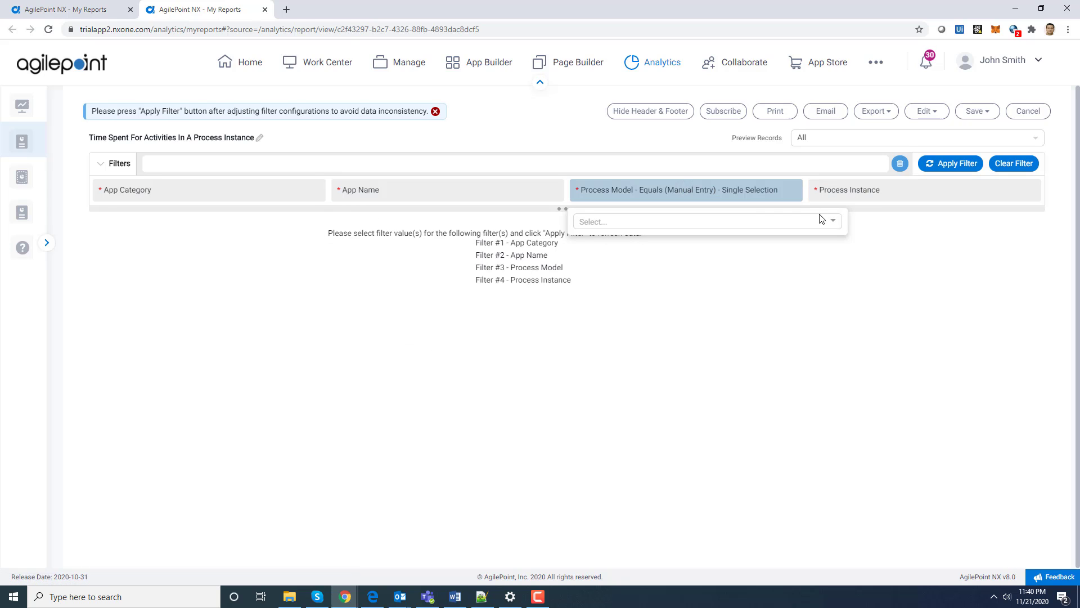
left_click(834, 223)
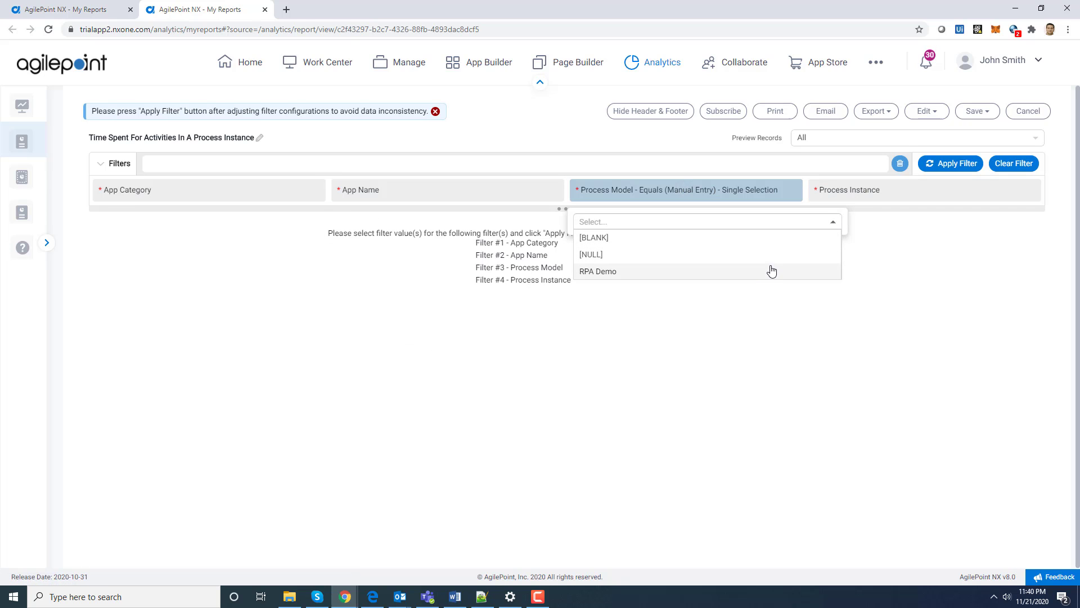
left_click(772, 270)
Set the process instance filter to RPA Demo-2018-10-29T19:22:19:956 and apply the filters.
left_click(884, 195)
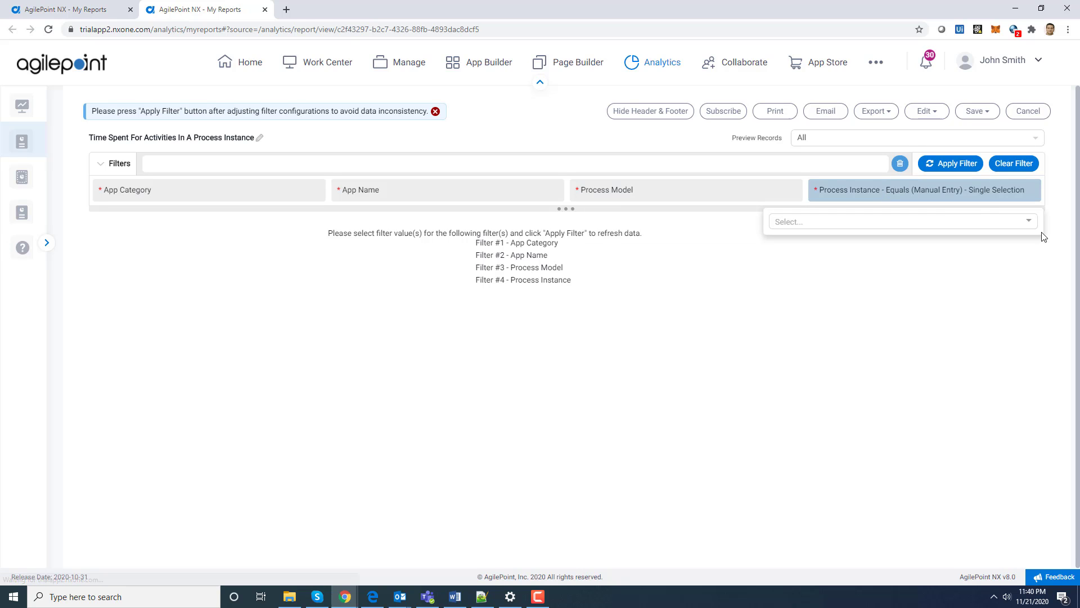
left_click(1031, 223)
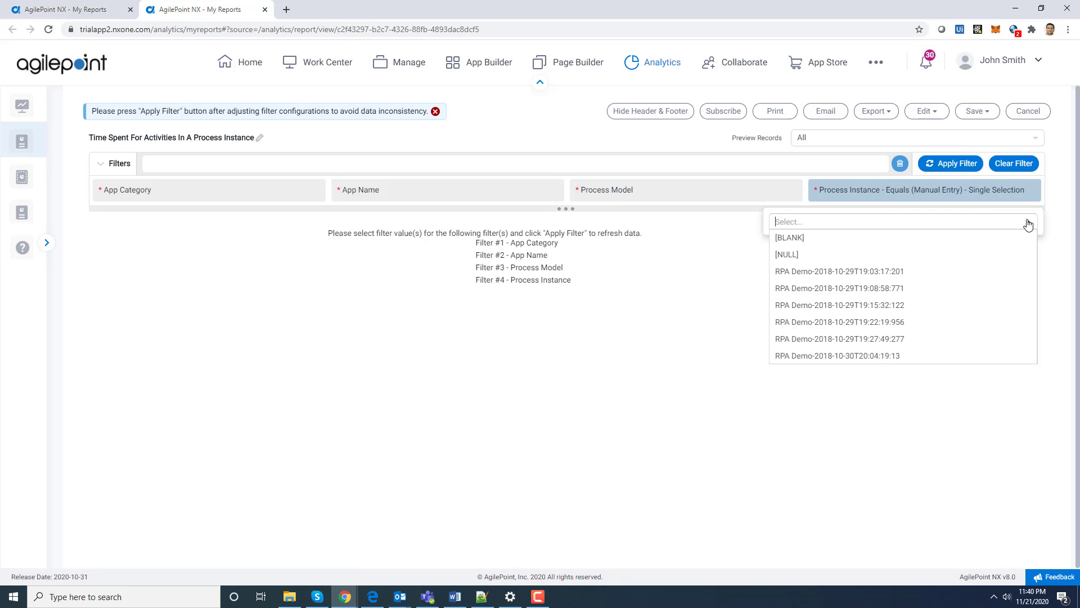
type("RPA Demo-2018-10-29T19:22:19:956")
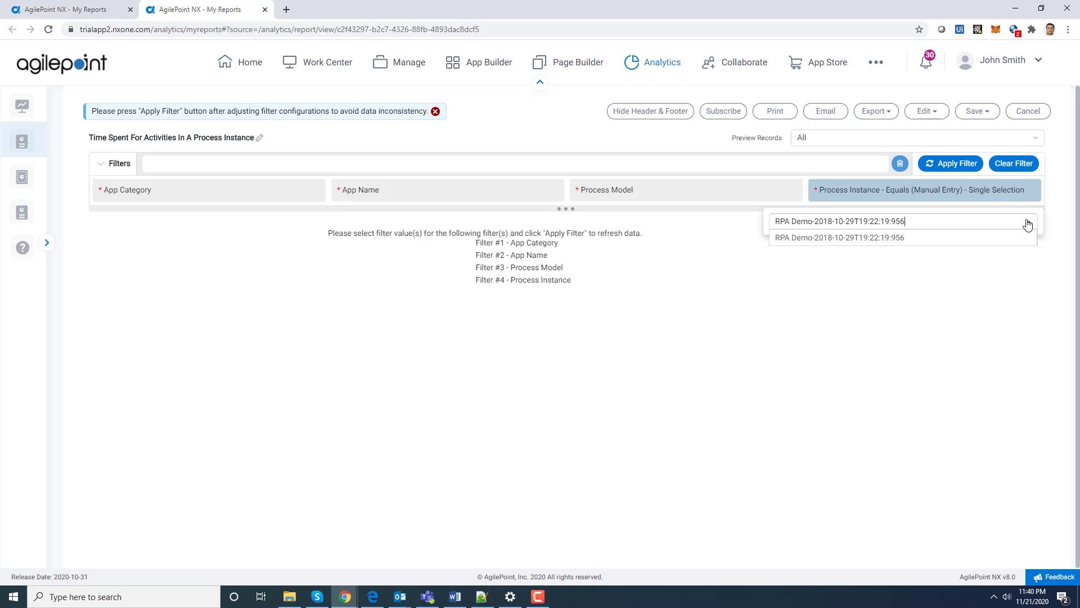
left_click(888, 237)
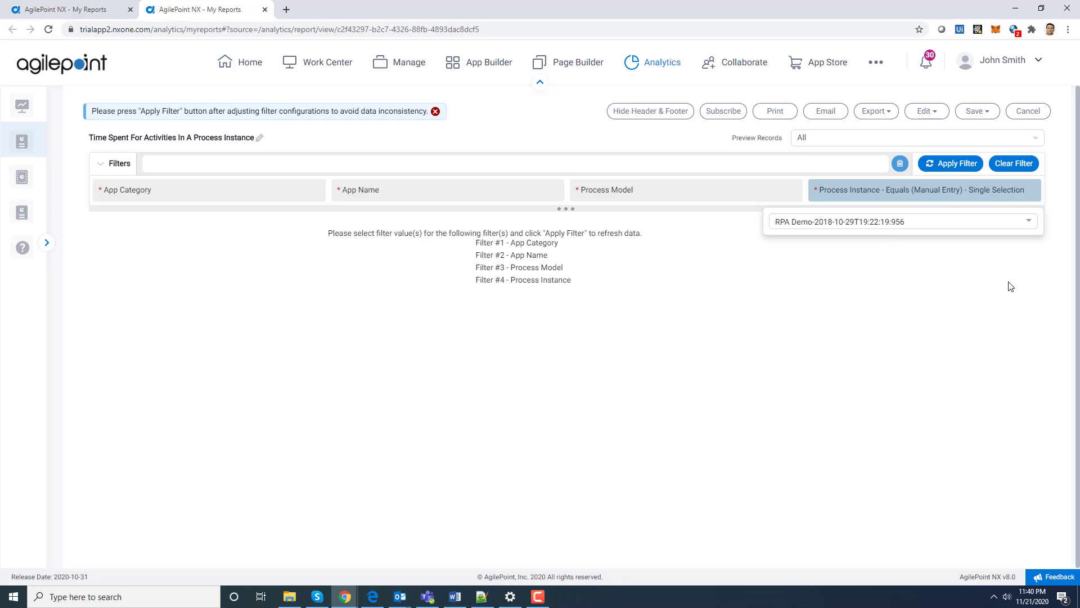
left_click(950, 164)
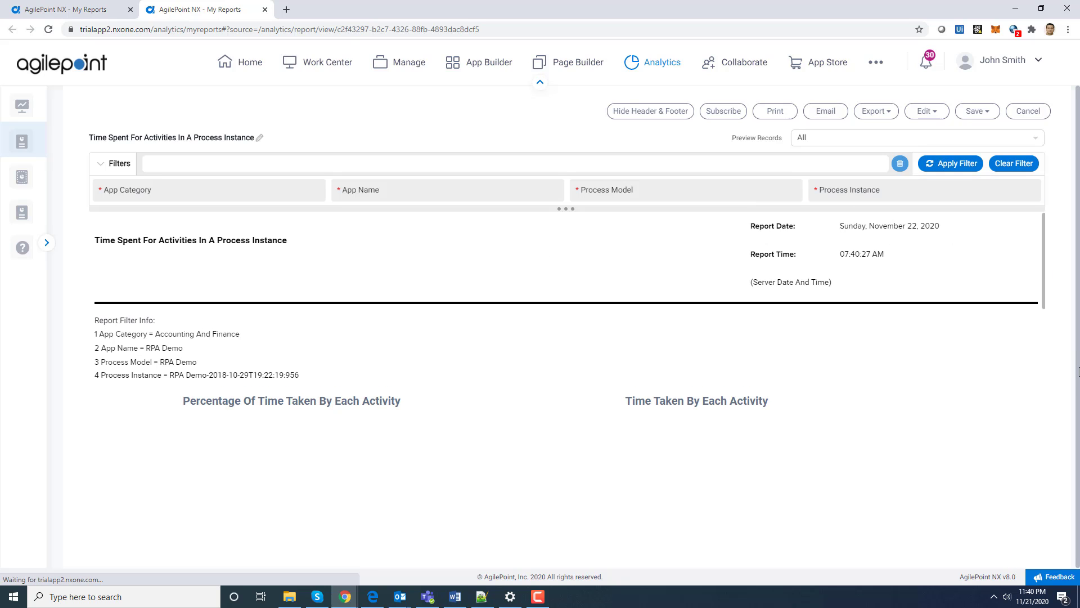
Review the activity time charts and the Time Spent By Each Activity table, and close the report's tab without saving.
left_click_drag(1041, 299, 1063, 357)
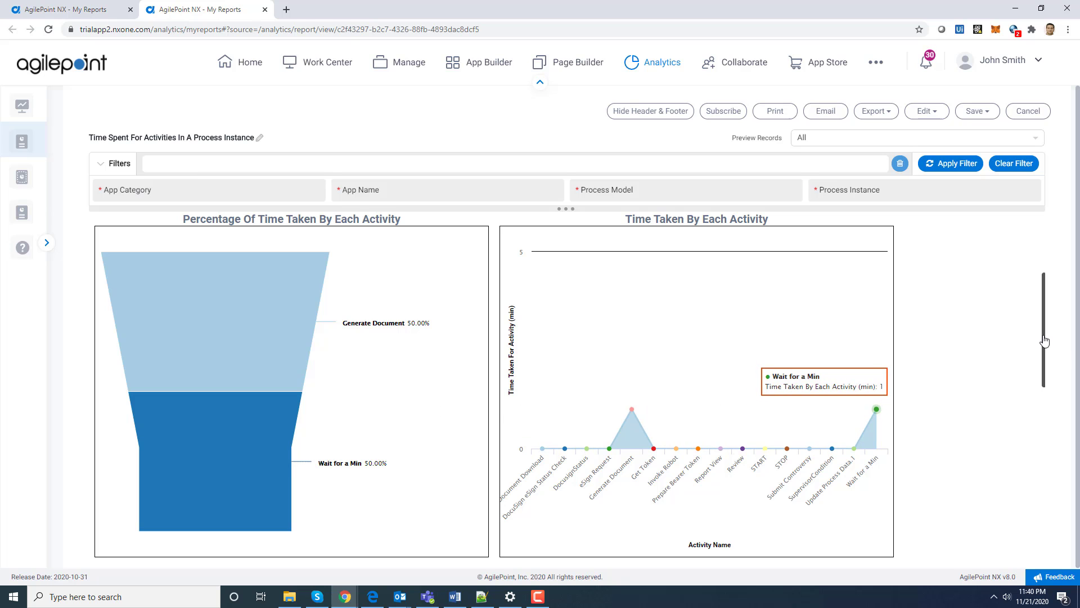
left_click_drag(1041, 322, 1063, 411)
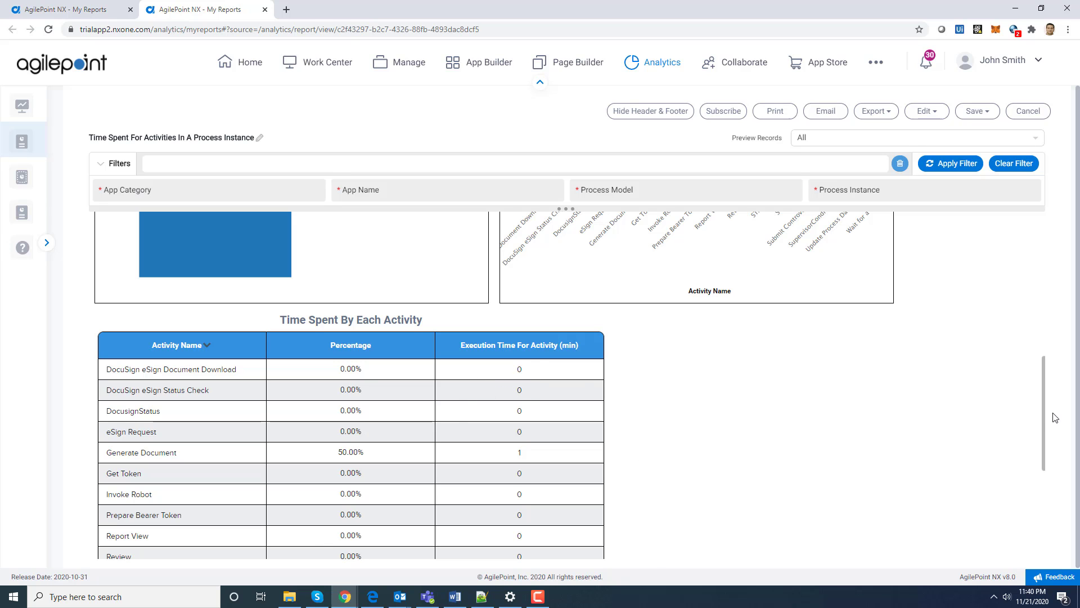
left_click_drag(1042, 432, 1047, 458)
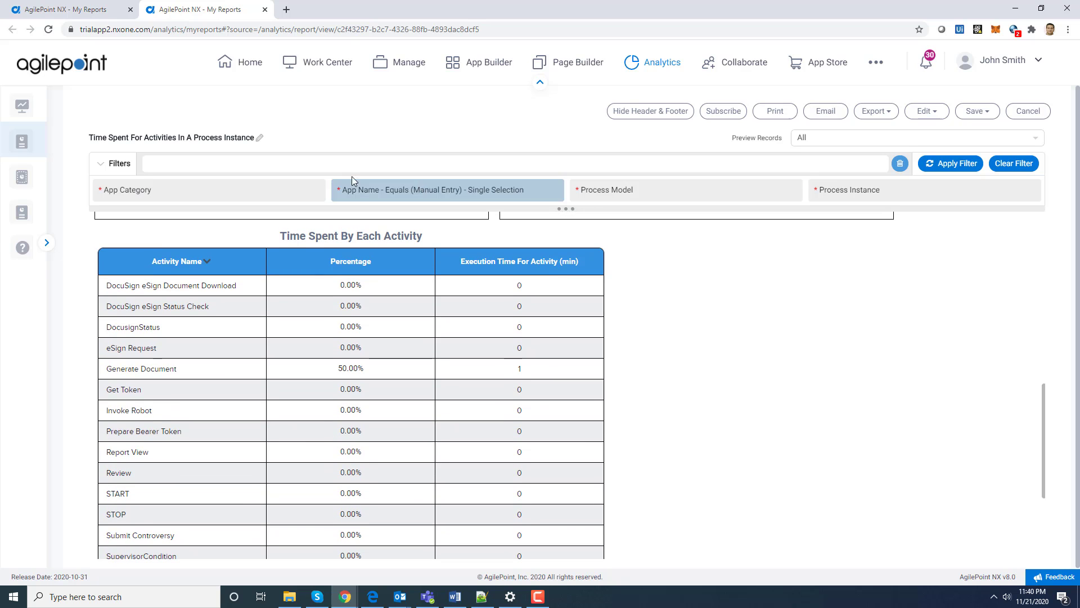
left_click(264, 10)
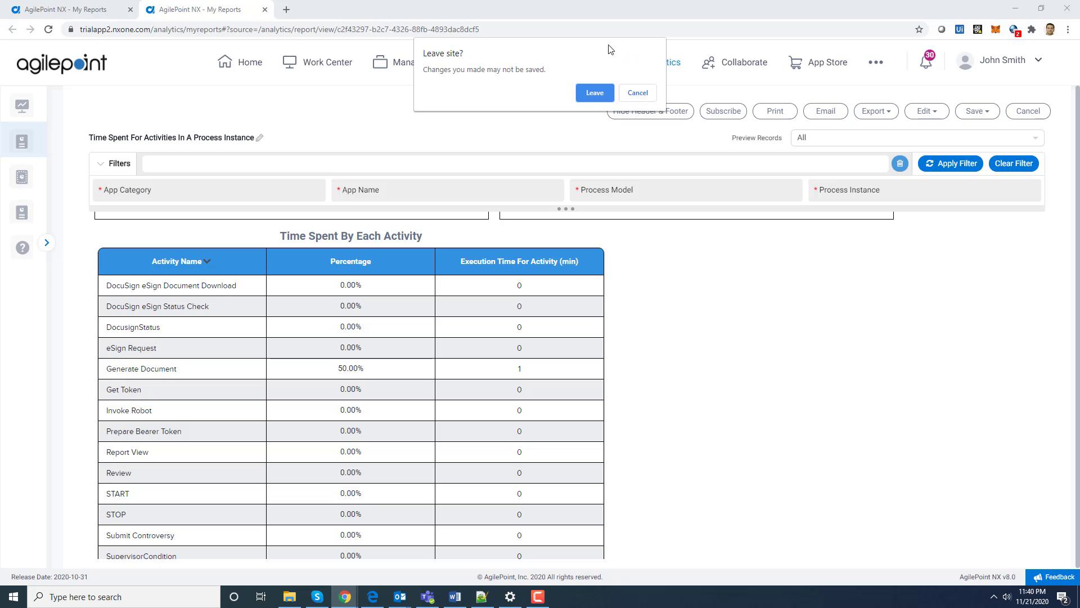
left_click(594, 93)
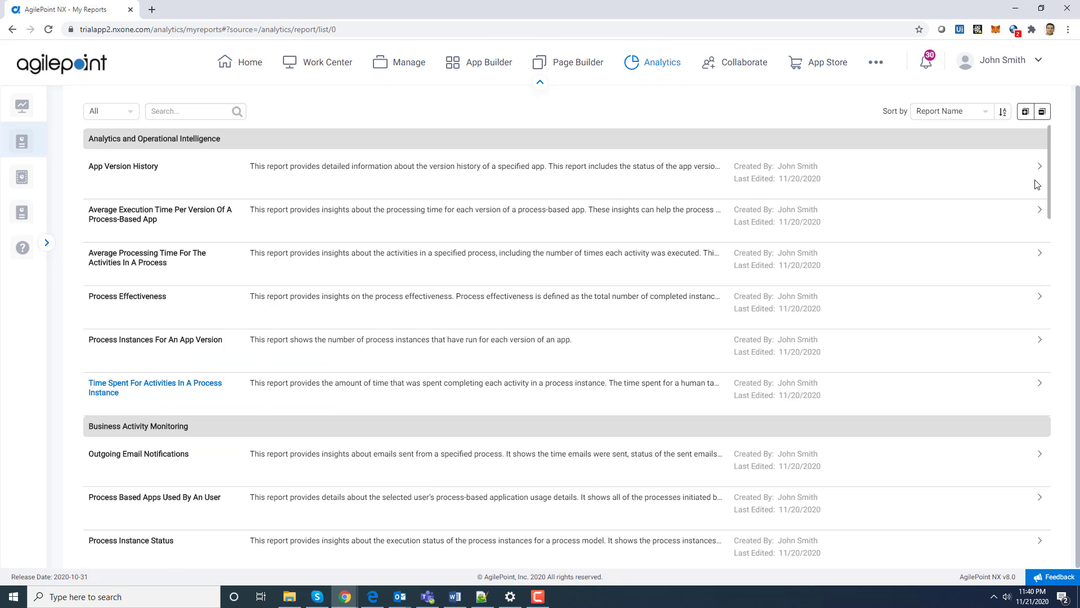
Open the Outgoing Email Notifications report from Business Activity Monitoring in a new browser tab and switch to it.
left_click_drag(1045, 189, 1060, 245)
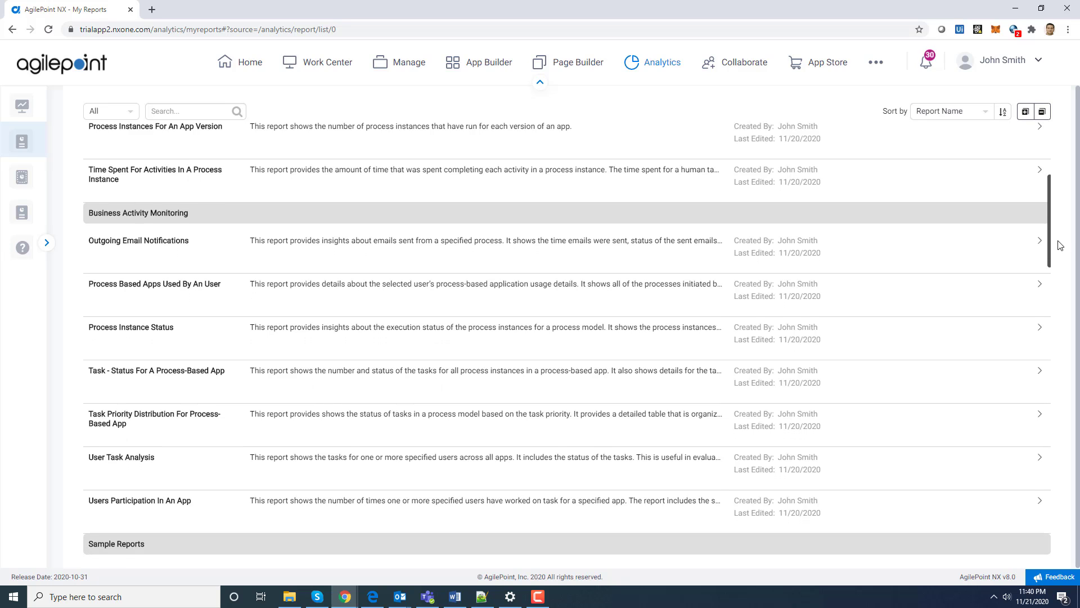
right_click(144, 246)
left_click(168, 255)
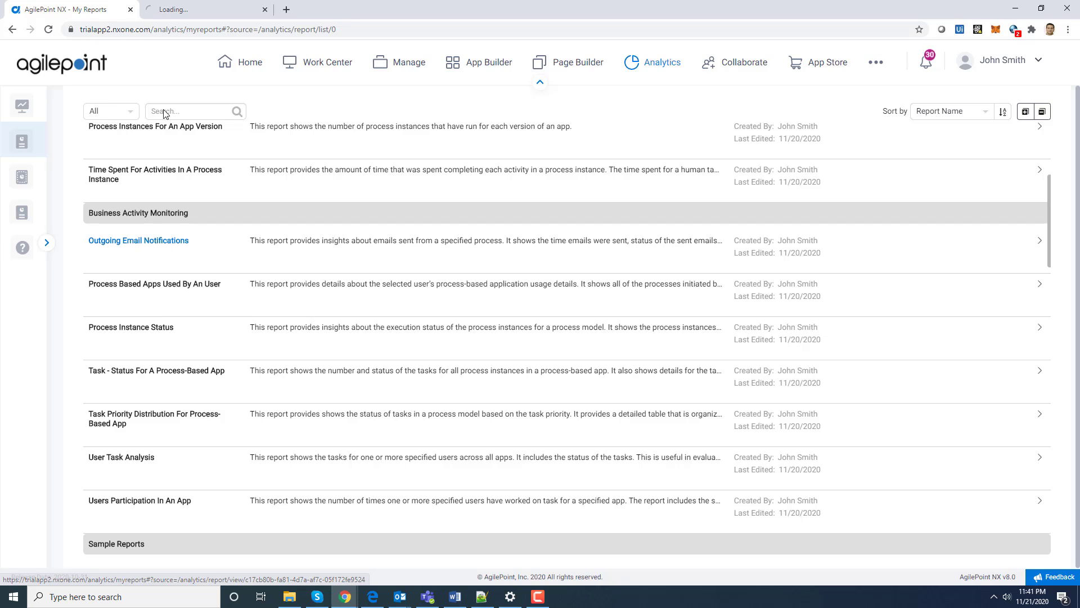
left_click(168, 11)
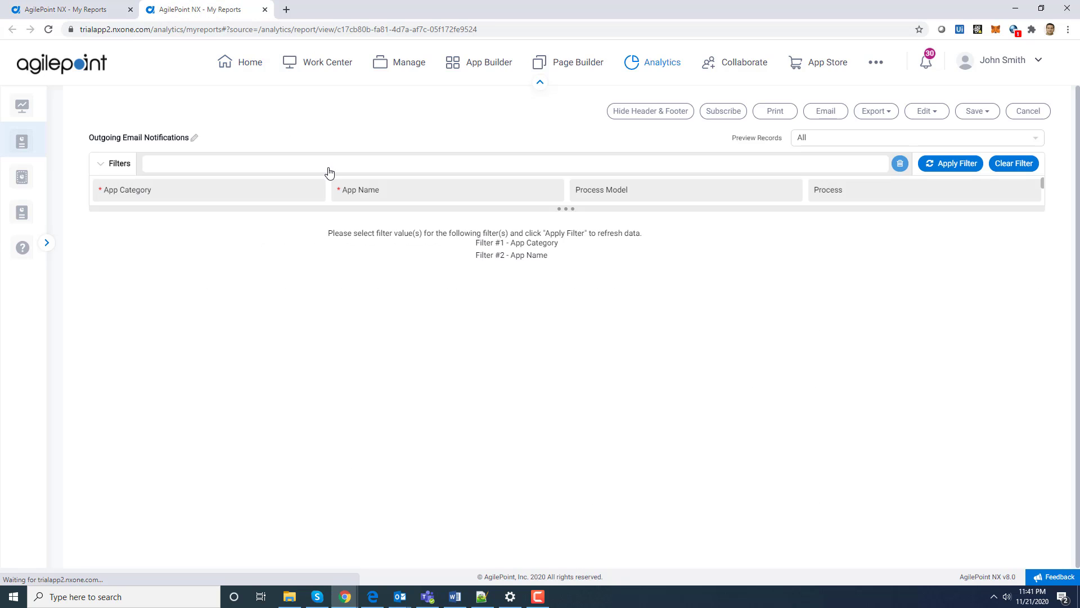
Set the app category filter to Accounting And Finance and the app name filter to Great Forms - Invoice Processing.
left_click(254, 194)
left_click(357, 223)
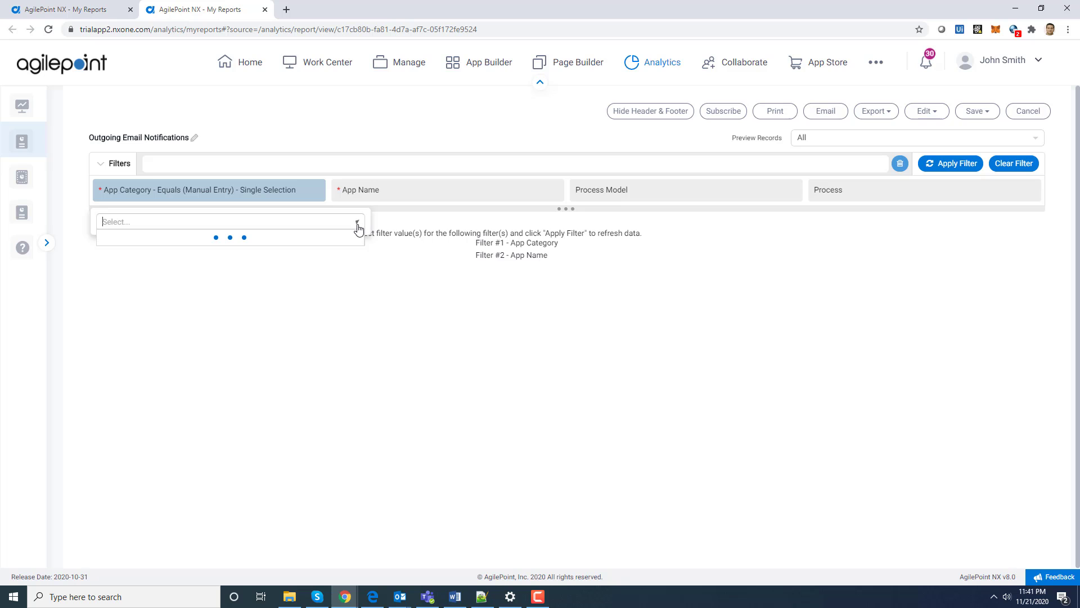
left_click(309, 272)
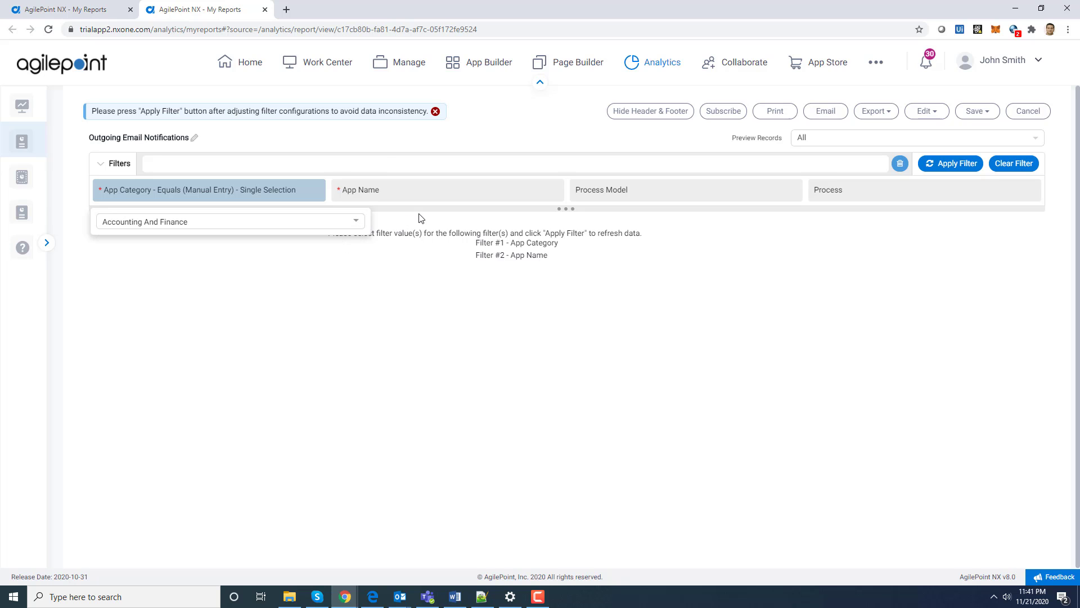
left_click(431, 199)
left_click(596, 225)
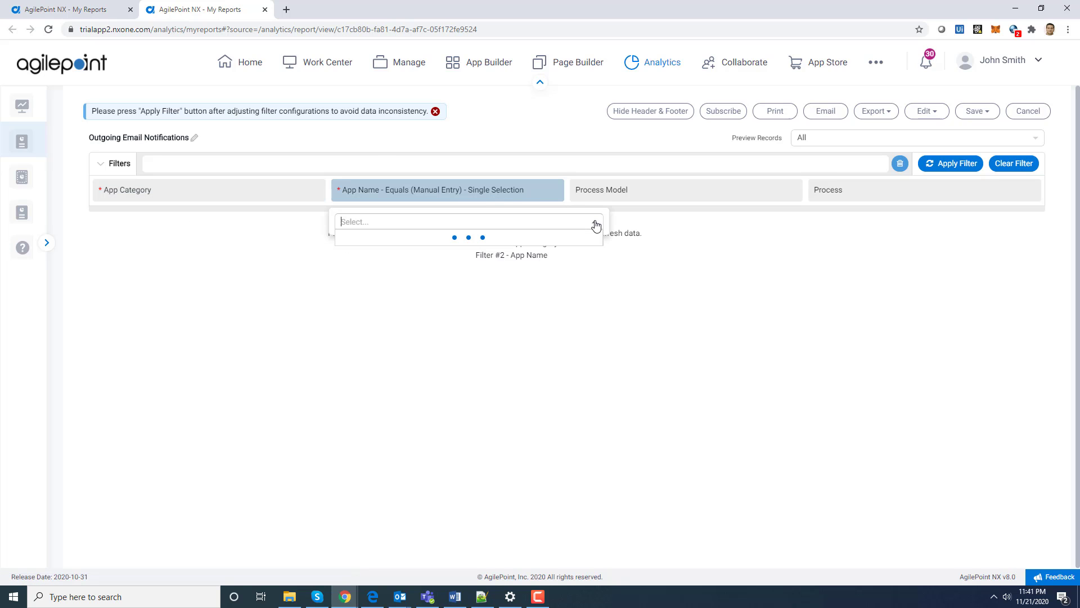
left_click(540, 271)
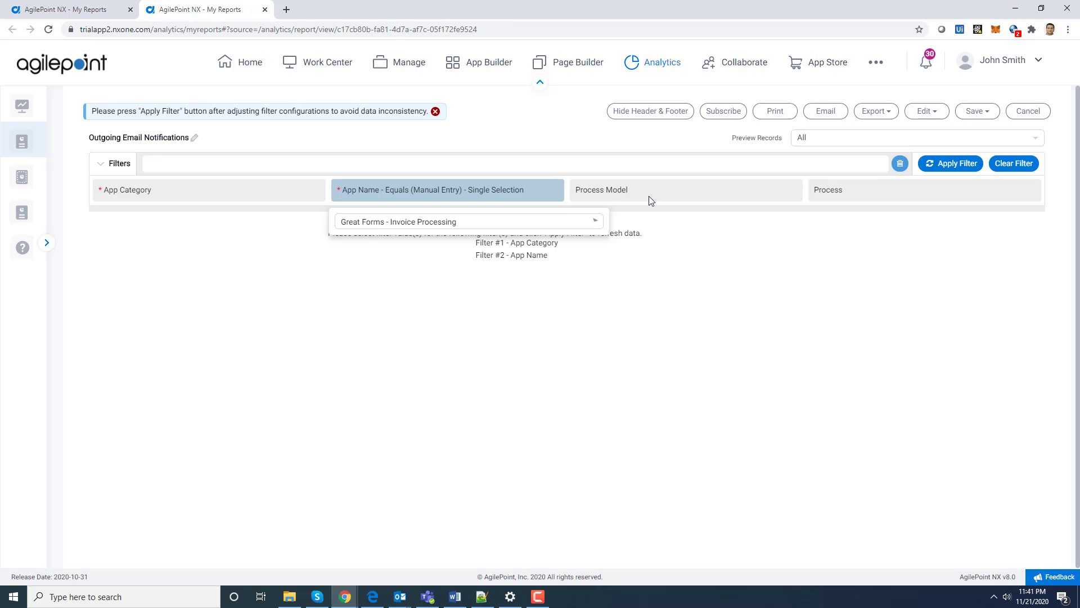
left_click(686, 189)
left_click(833, 222)
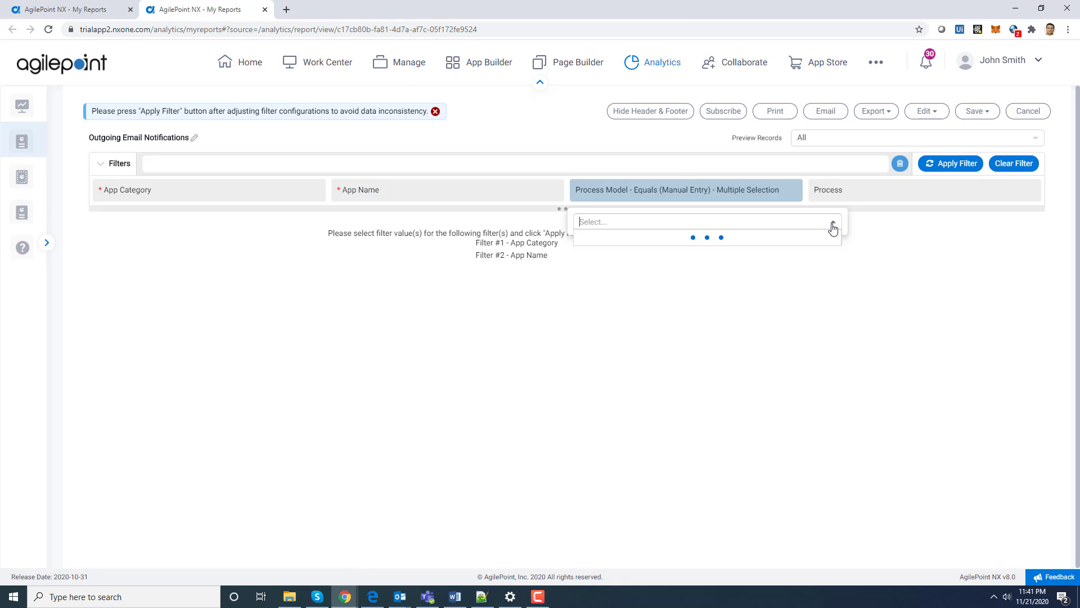
left_click(795, 288)
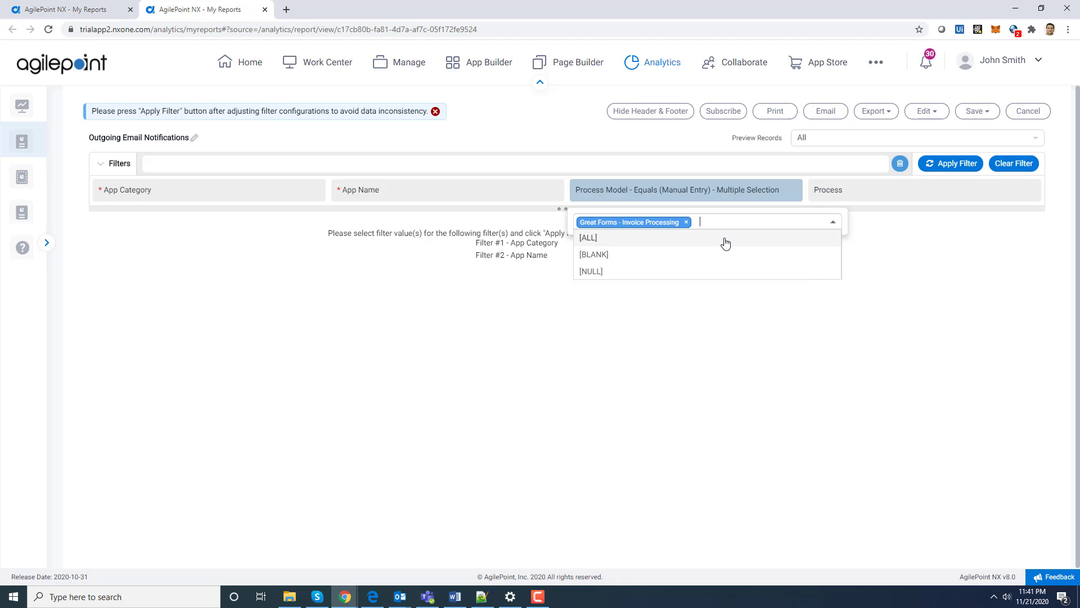
left_click(687, 223)
left_click(787, 336)
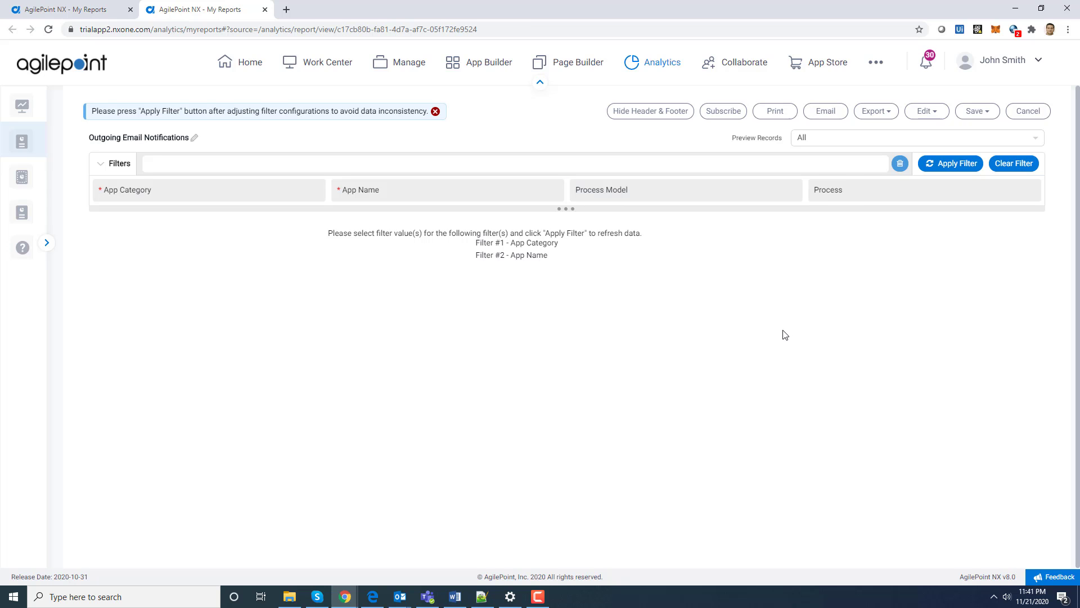
Apply the filters and examine the charts of outgoing email status and number of emails sent per app version.
left_click(956, 170)
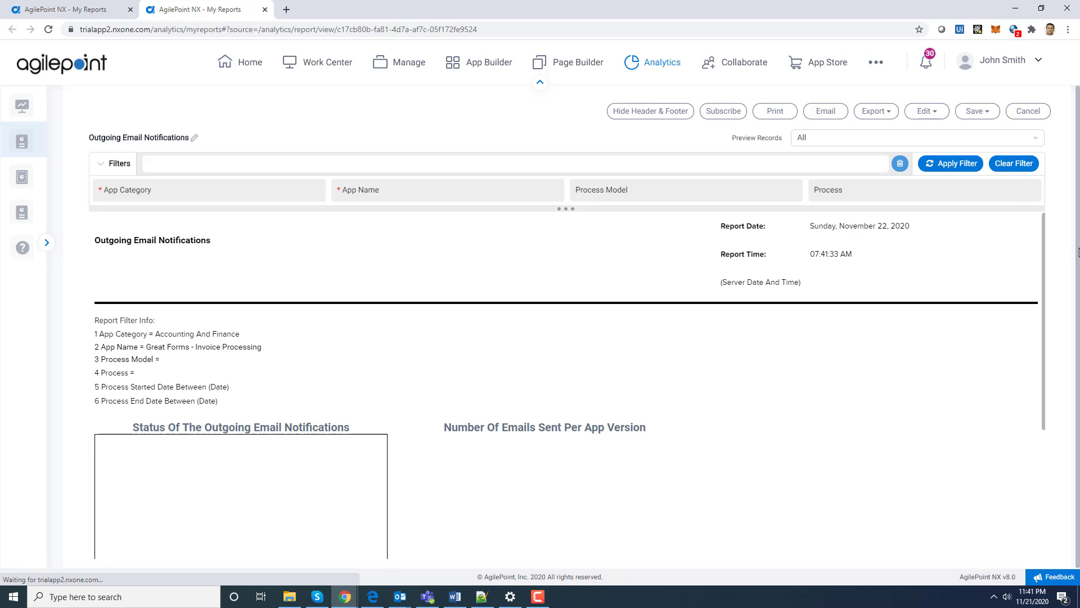
left_click_drag(1044, 265, 1072, 366)
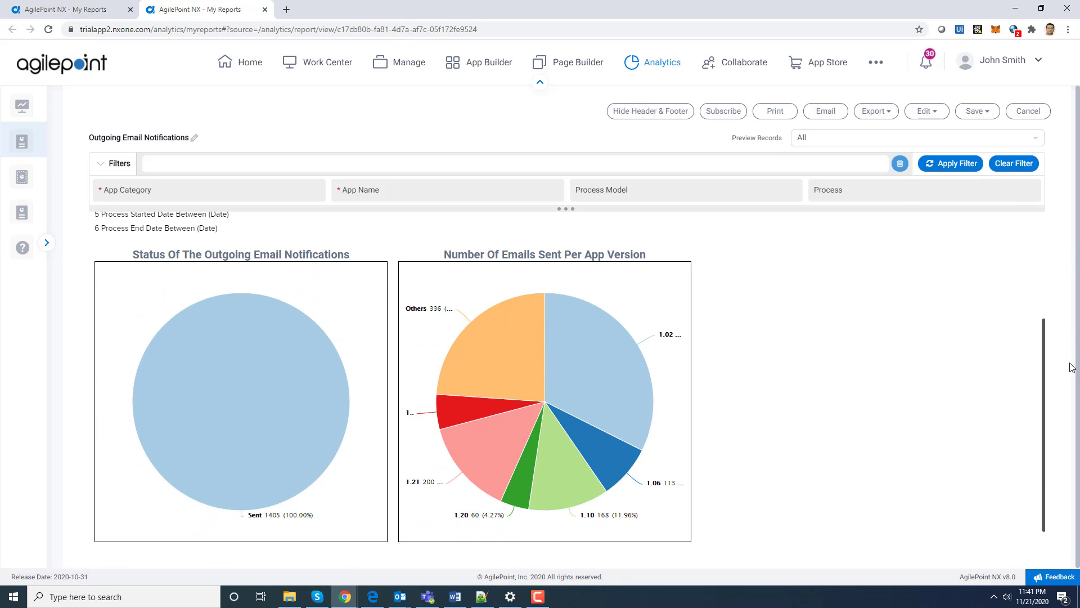
mouse_move(233, 459)
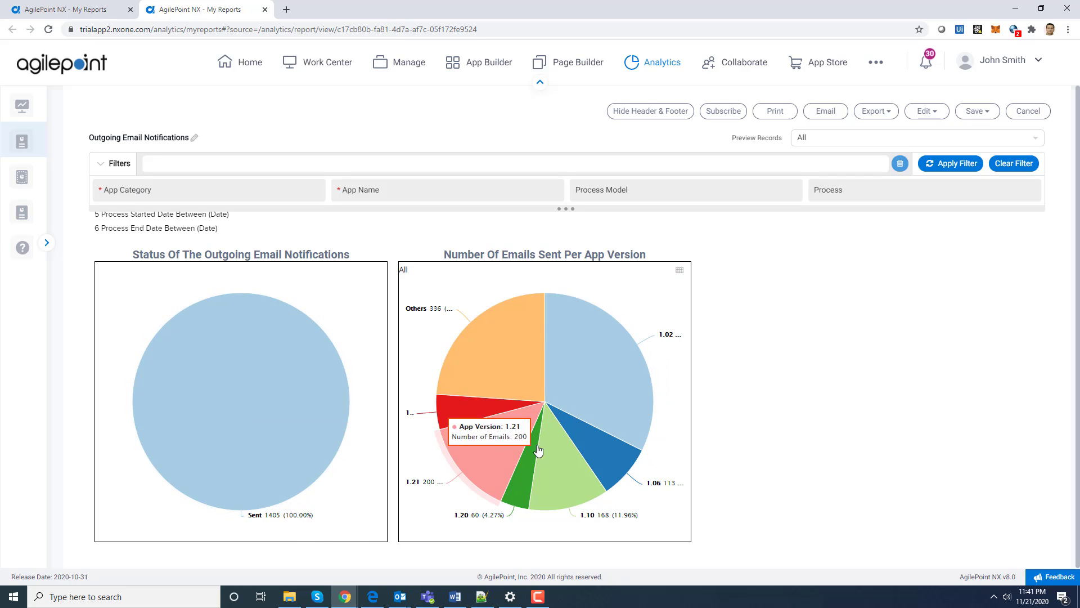
mouse_move(635, 386)
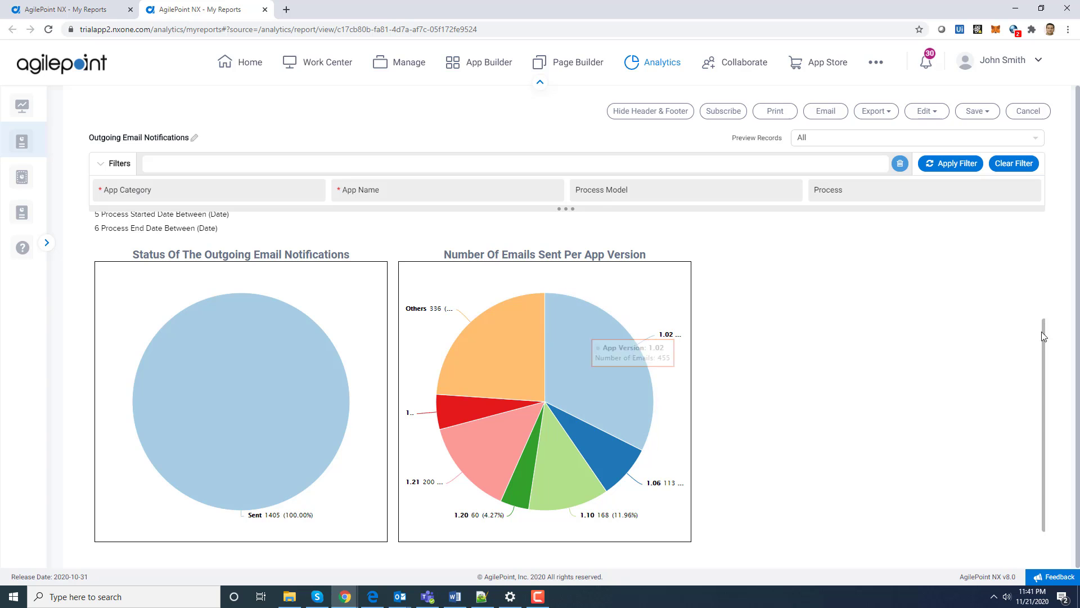
left_click_drag(1045, 365, 1030, 256)
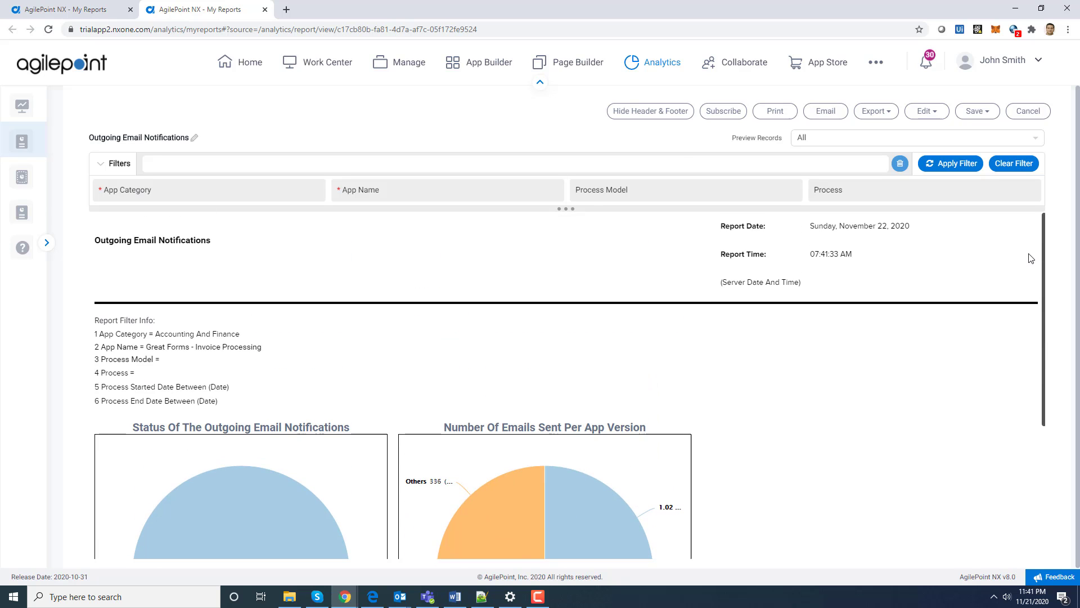
Close the report's tab without saving, and open the Process Based Apps Used By An User report in a new browser tab.
left_click(264, 10)
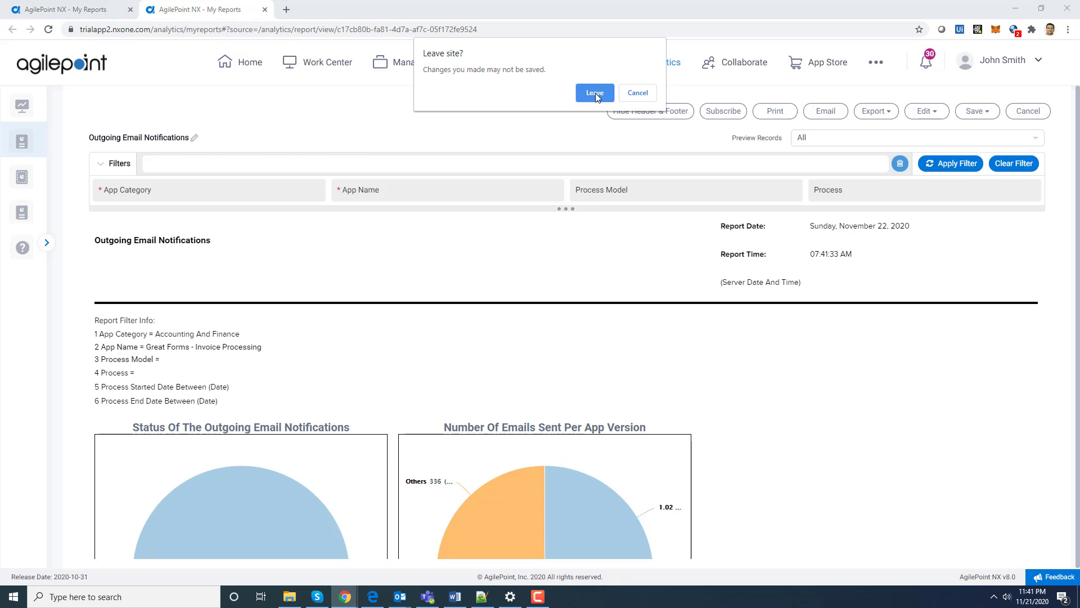
left_click(596, 93)
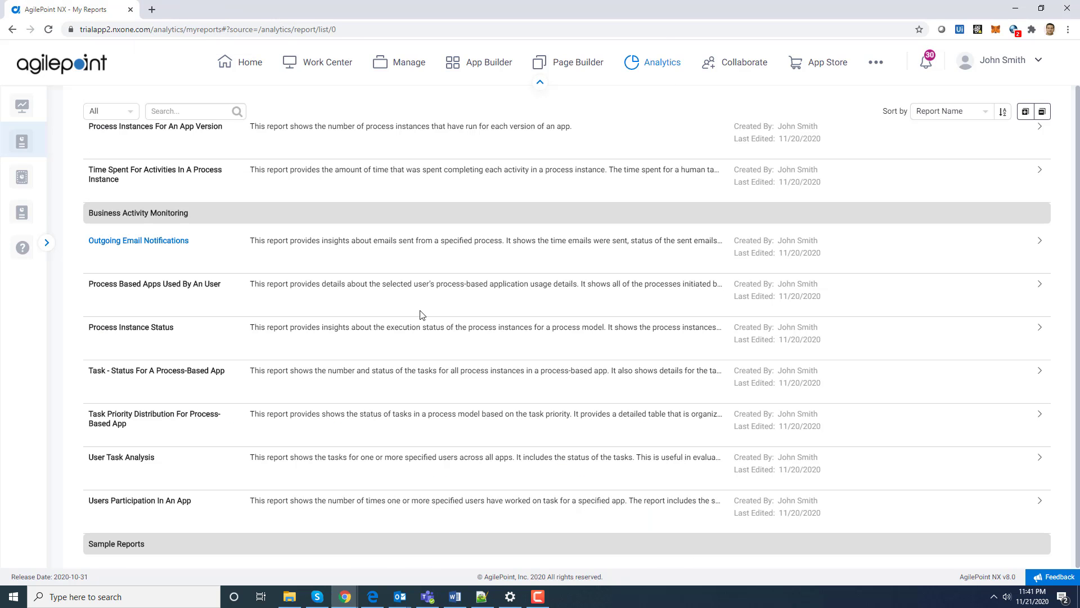
right_click(160, 285)
left_click(188, 294)
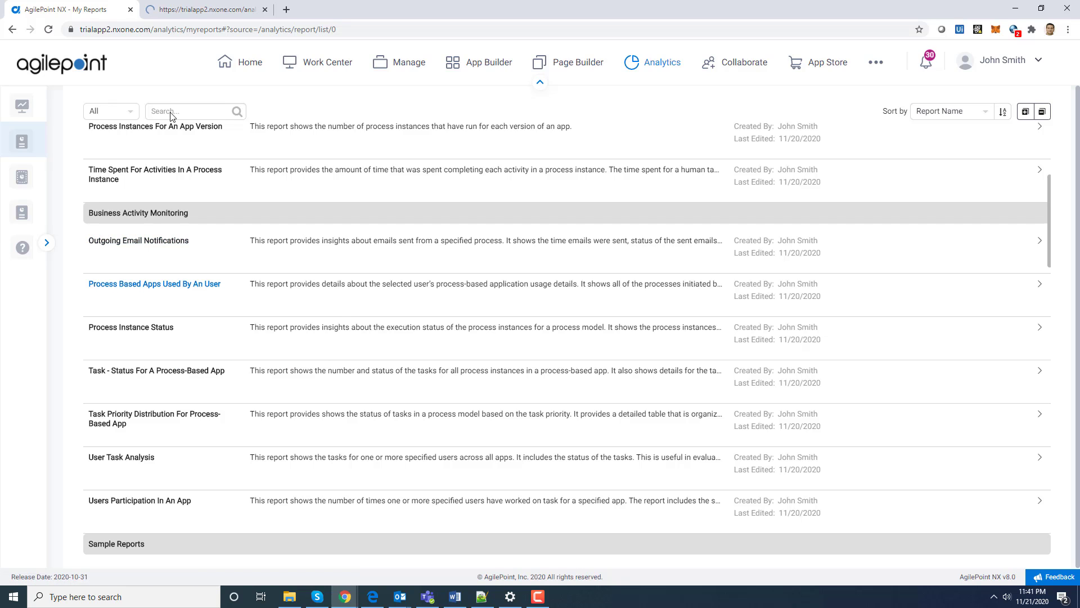
left_click(204, 9)
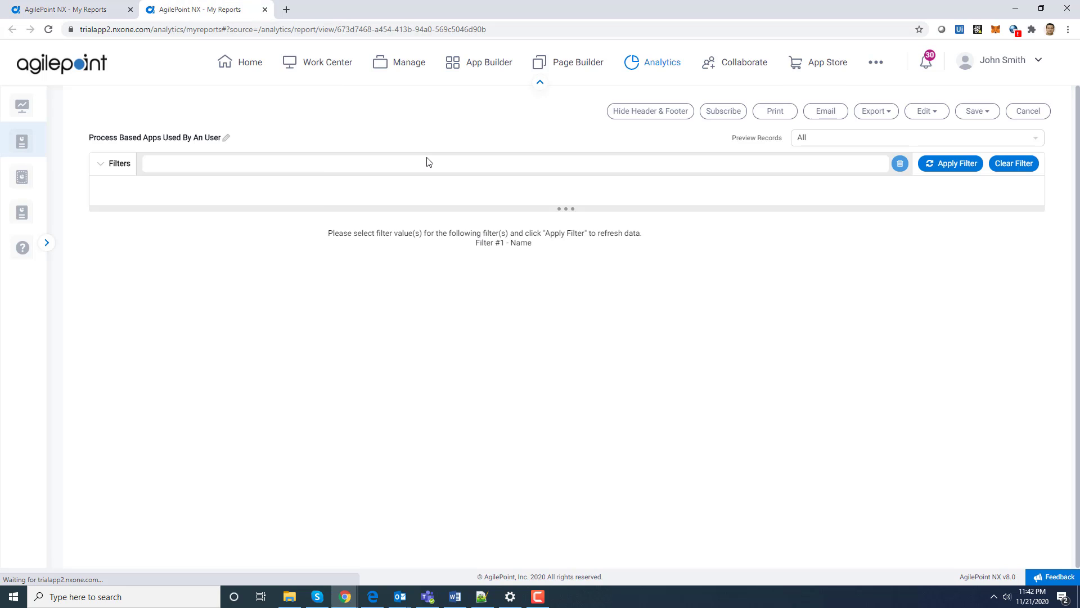
Set the report's required name filter to the signed-in user's full name.
left_click(247, 191)
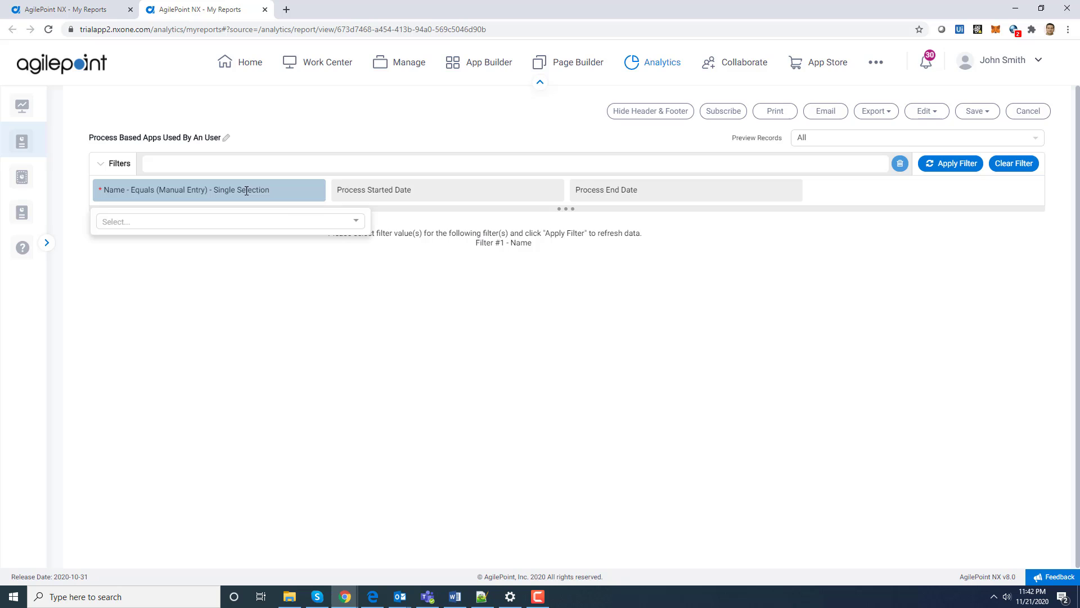
left_click(355, 223)
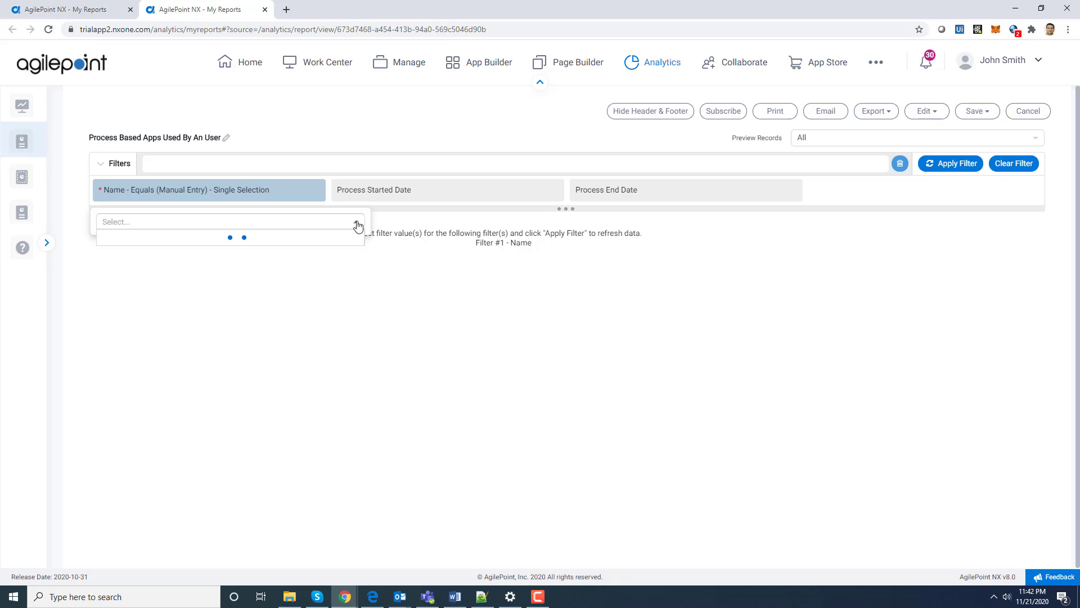
type("joh")
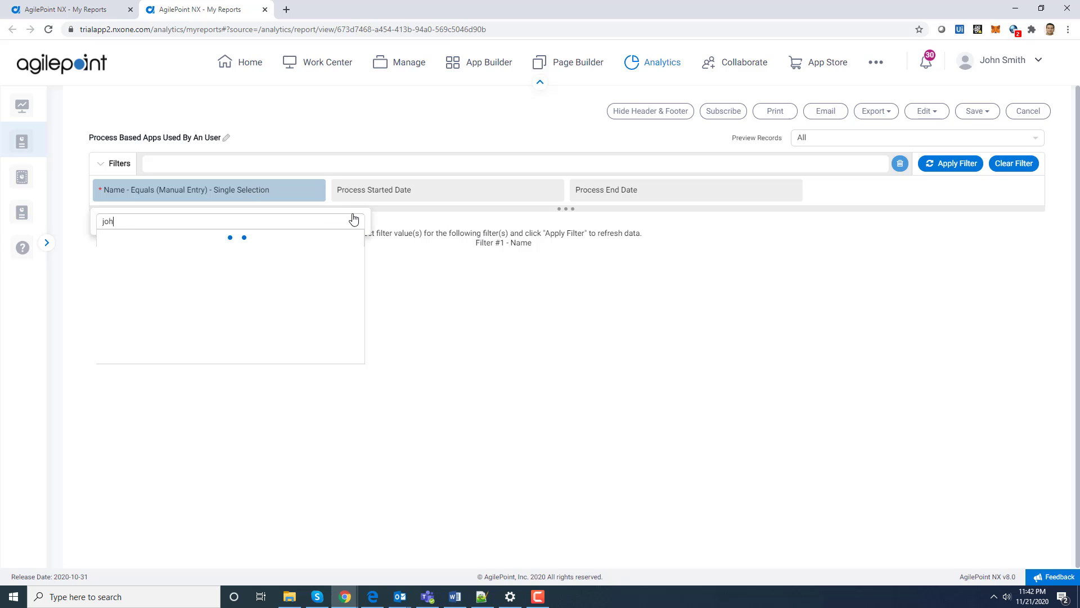
key("Escape")
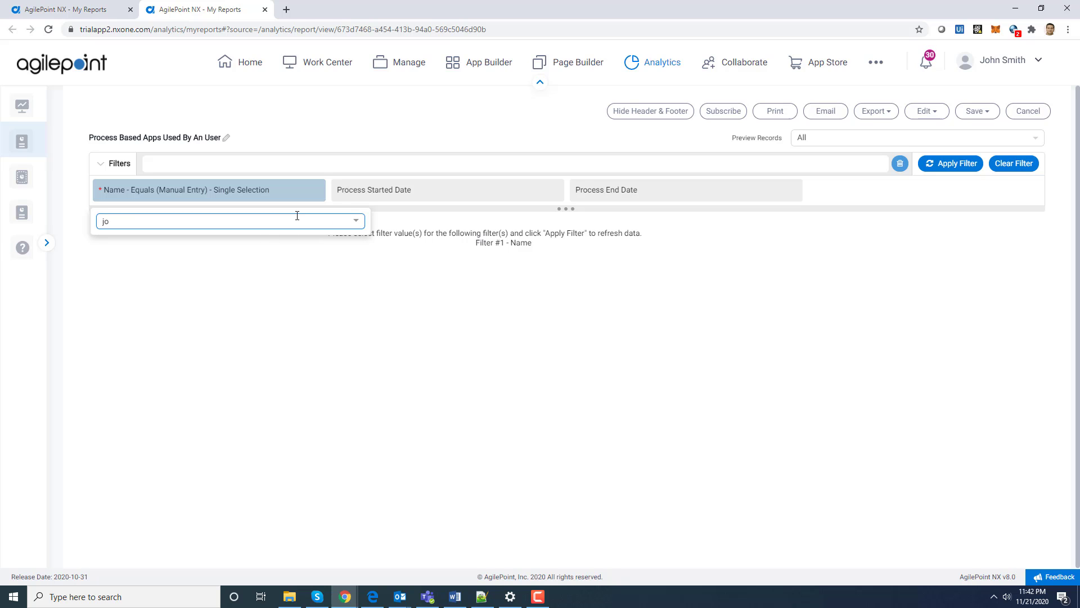
left_click(292, 239)
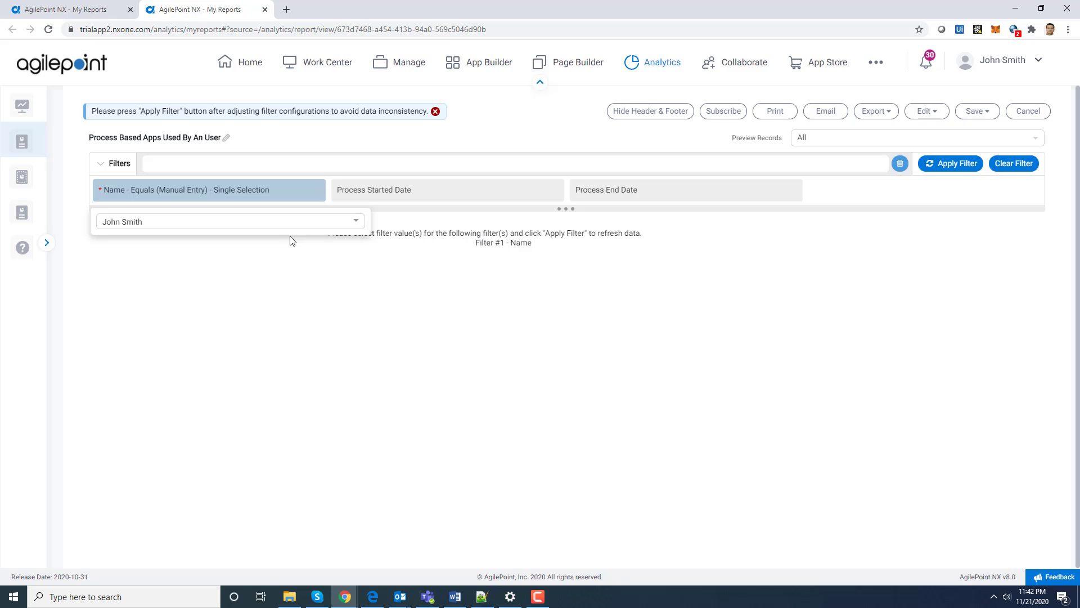
Apply the name filter and examine the chart of processes initiated by the user and the table of total time spent per app.
left_click(945, 172)
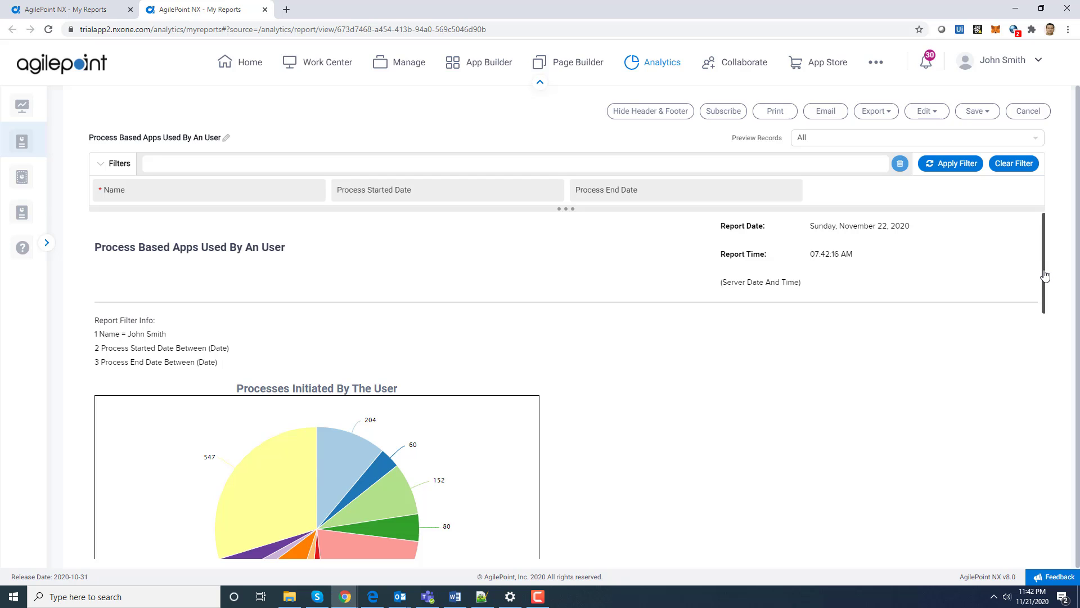
left_click_drag(1045, 276, 1046, 332)
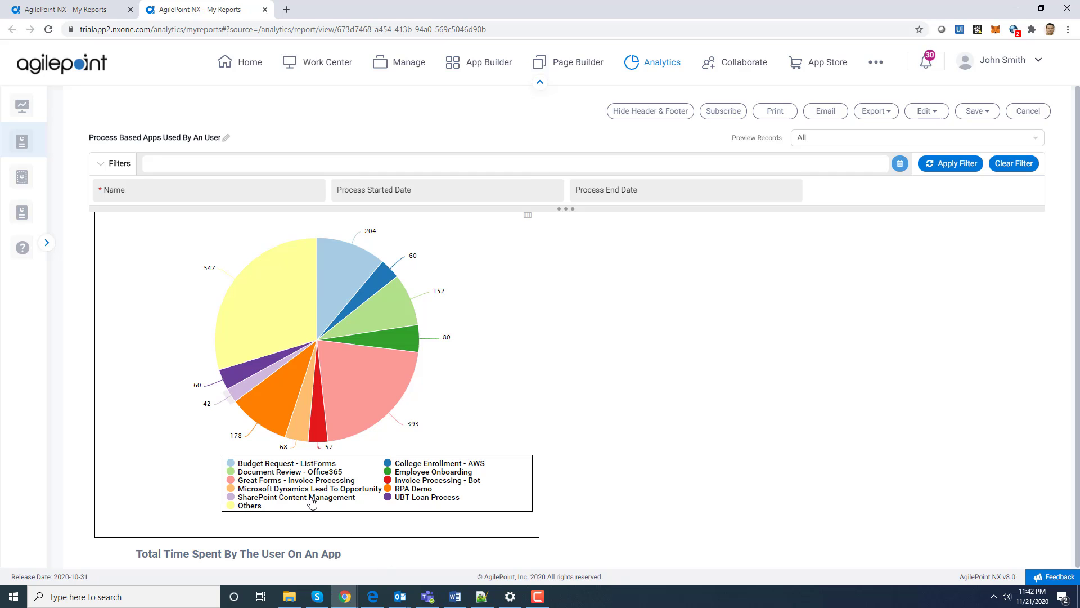
mouse_move(349, 419)
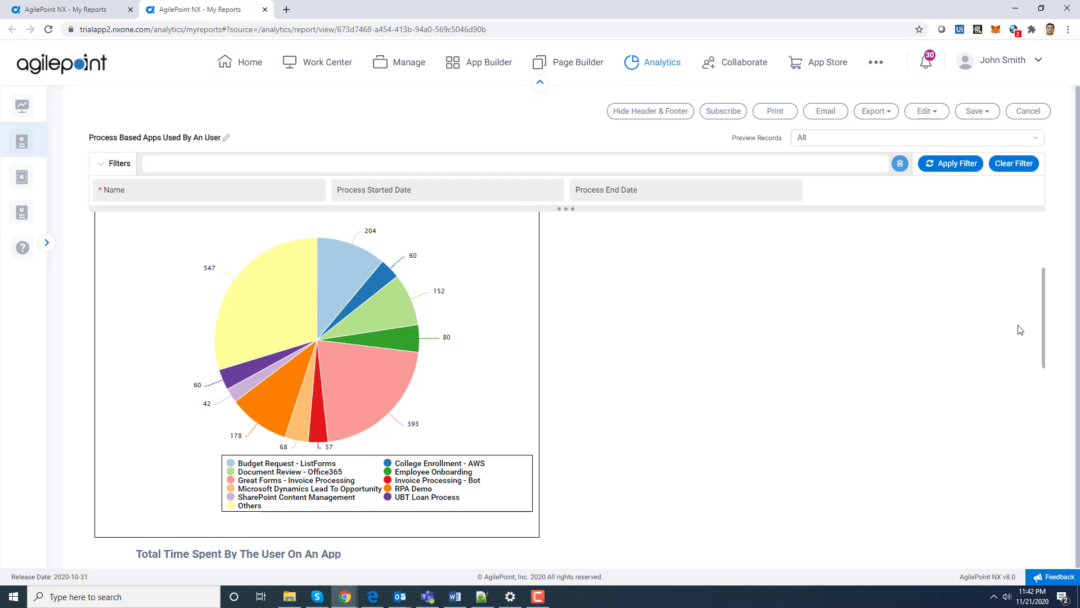
left_click_drag(1044, 340, 1057, 433)
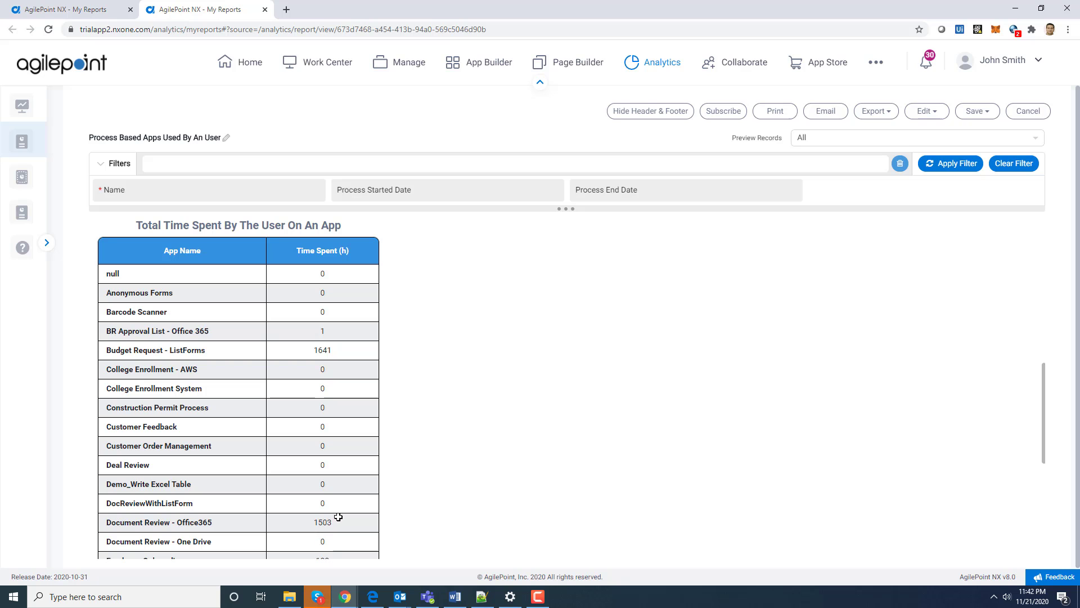
left_click_drag(1044, 433, 1055, 492)
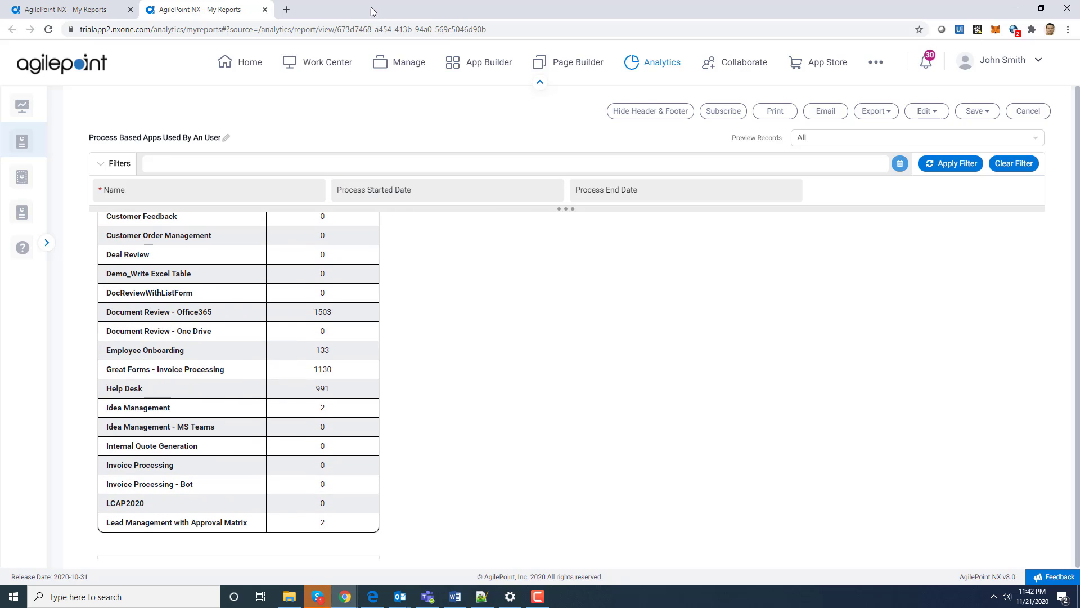
Close the report's tab without saving, and open the Process Instance Status report in a new browser tab.
left_click(266, 14)
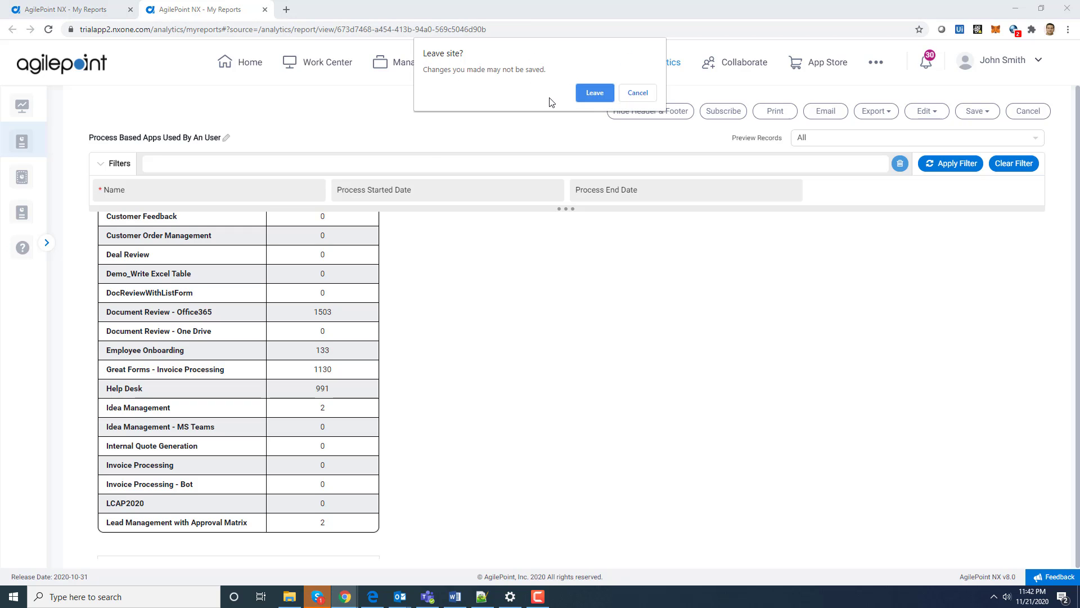
left_click(589, 93)
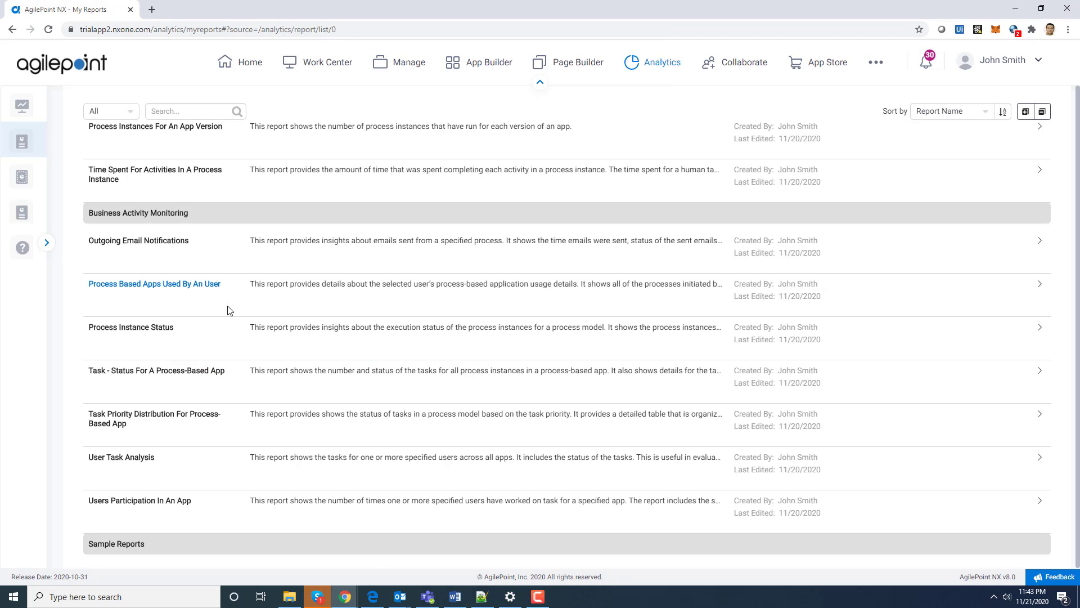
right_click(148, 331)
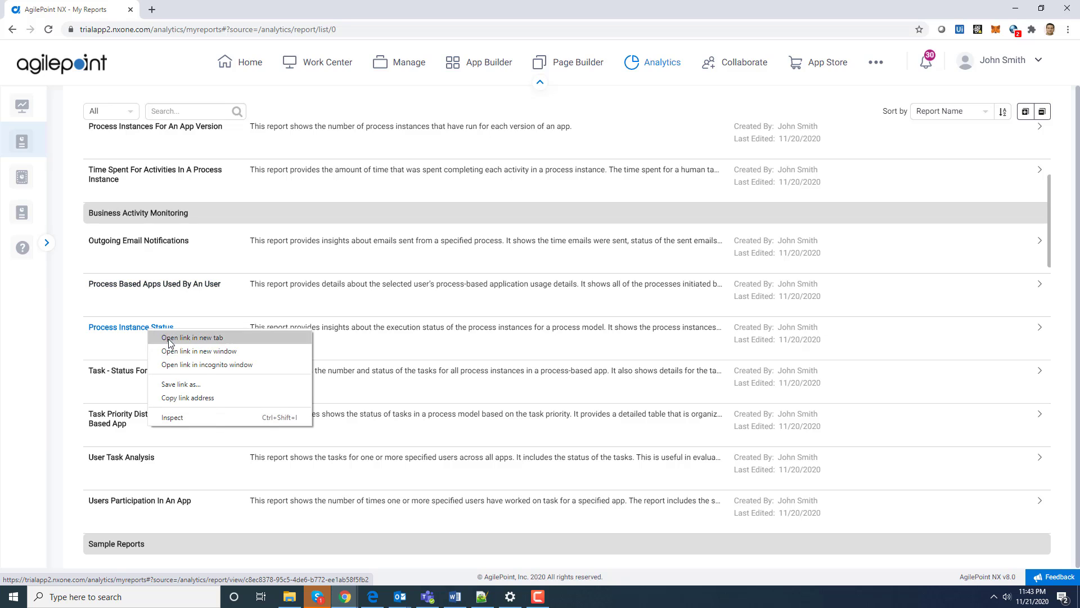
left_click(170, 338)
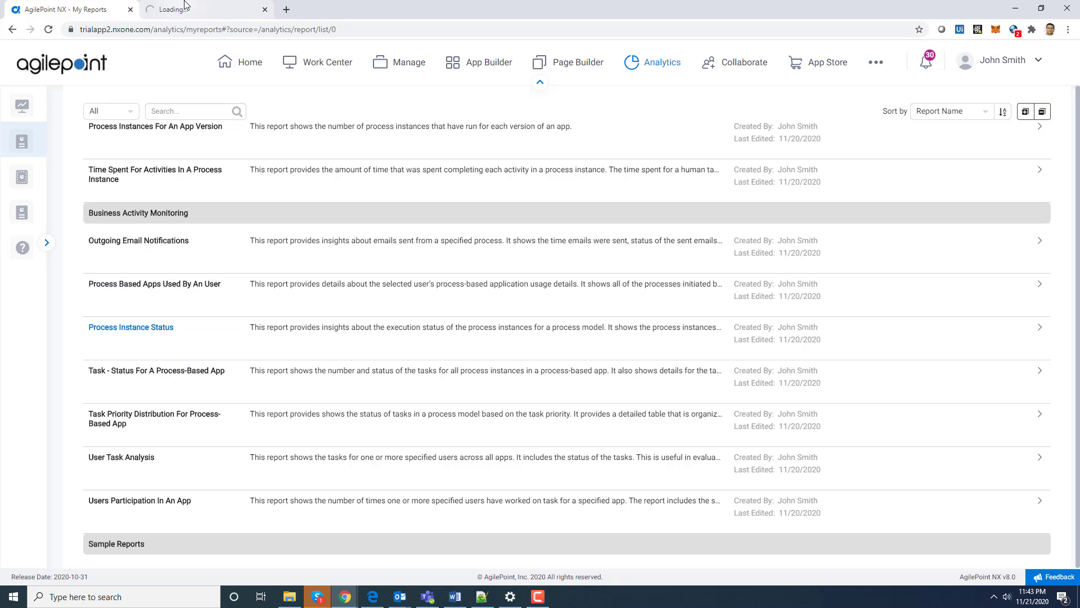
left_click(187, 8)
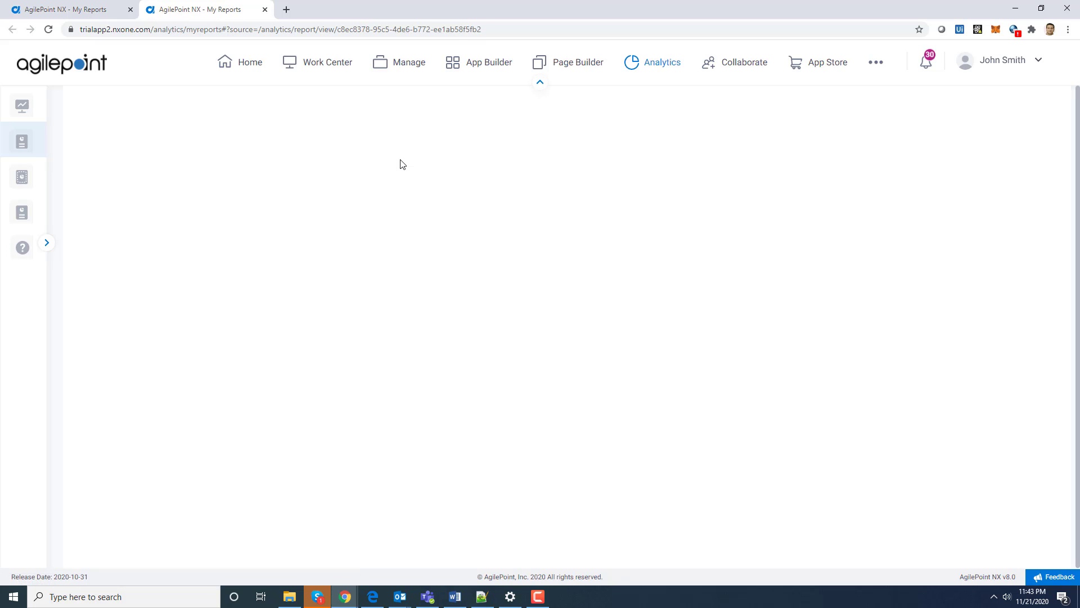
Set the app category filter to Accounting And Finance, and the app name and process model filters to Great Forms - Invoice Processing.
left_click(224, 189)
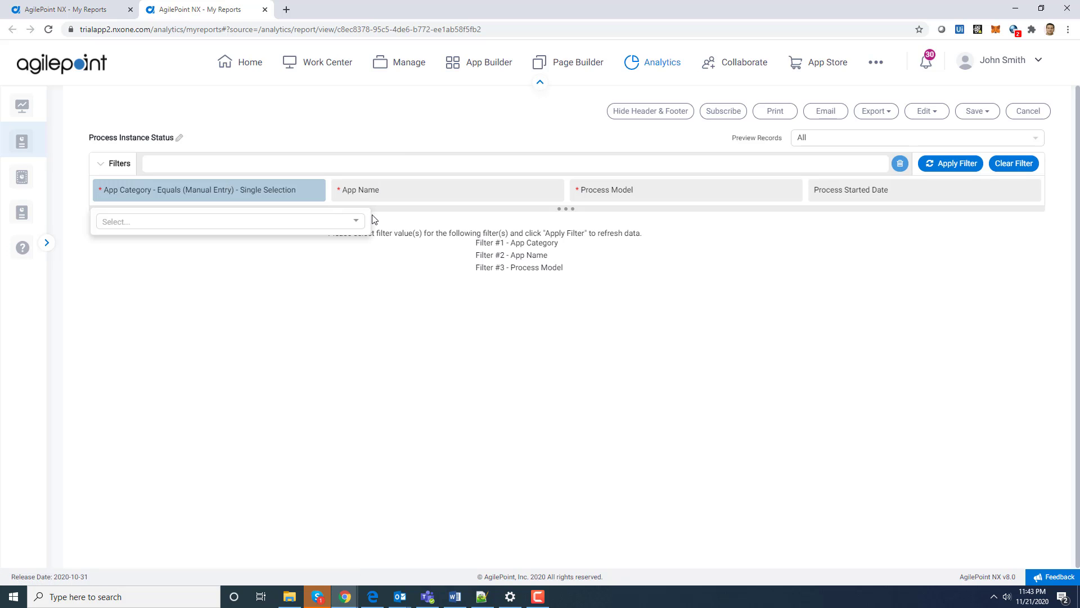
left_click(358, 222)
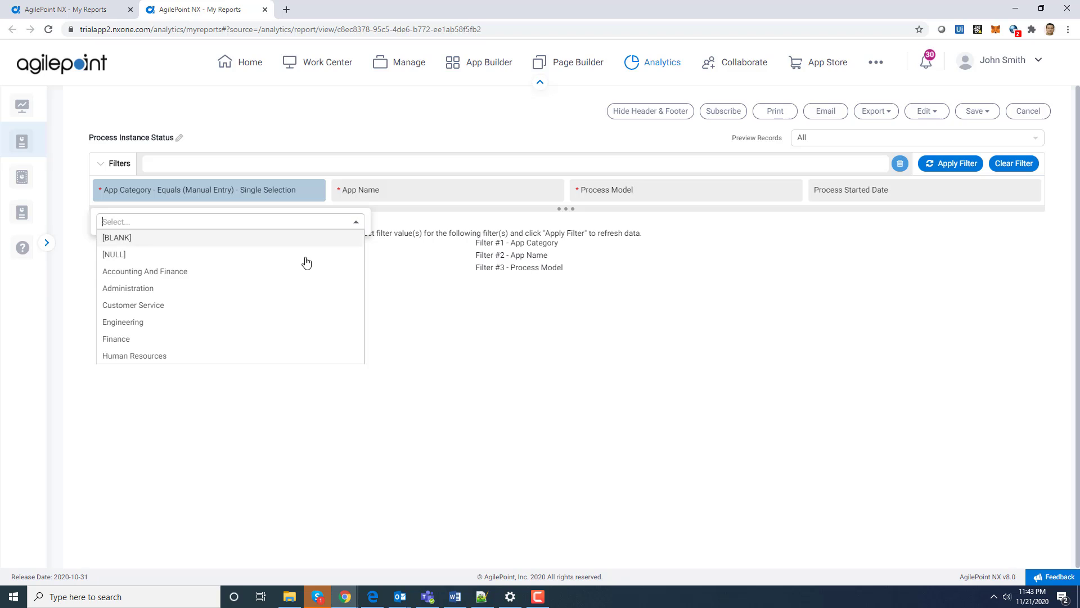
left_click(300, 272)
left_click(466, 191)
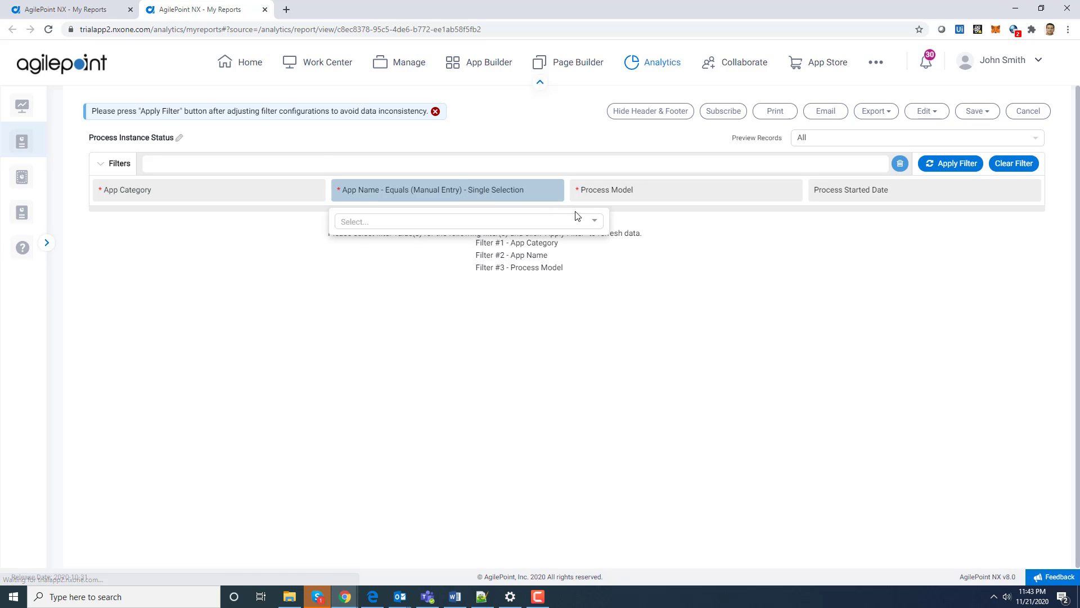
left_click(591, 223)
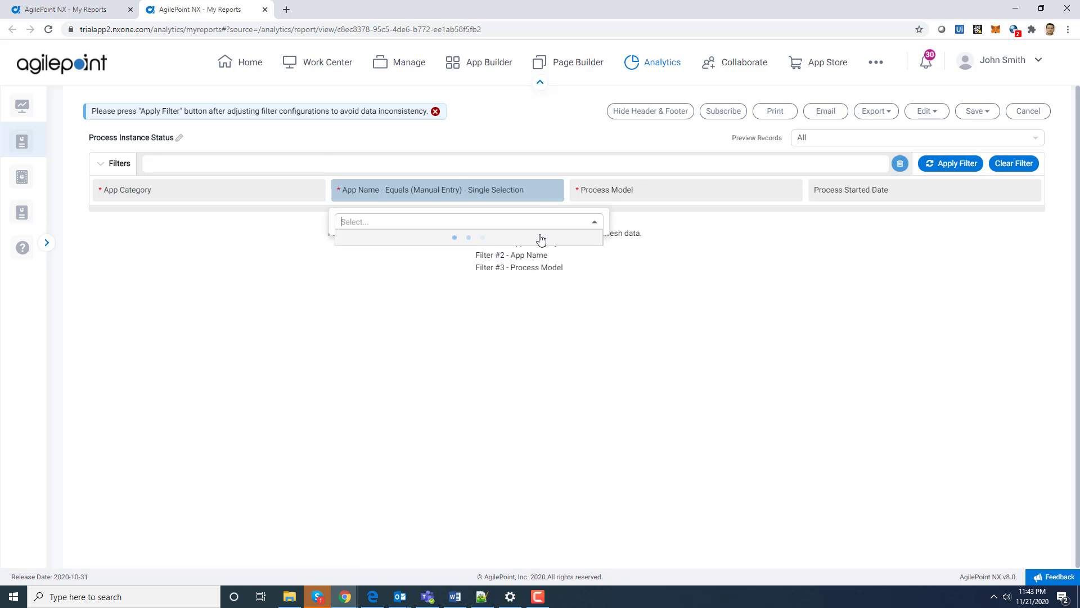
left_click(510, 270)
left_click(682, 190)
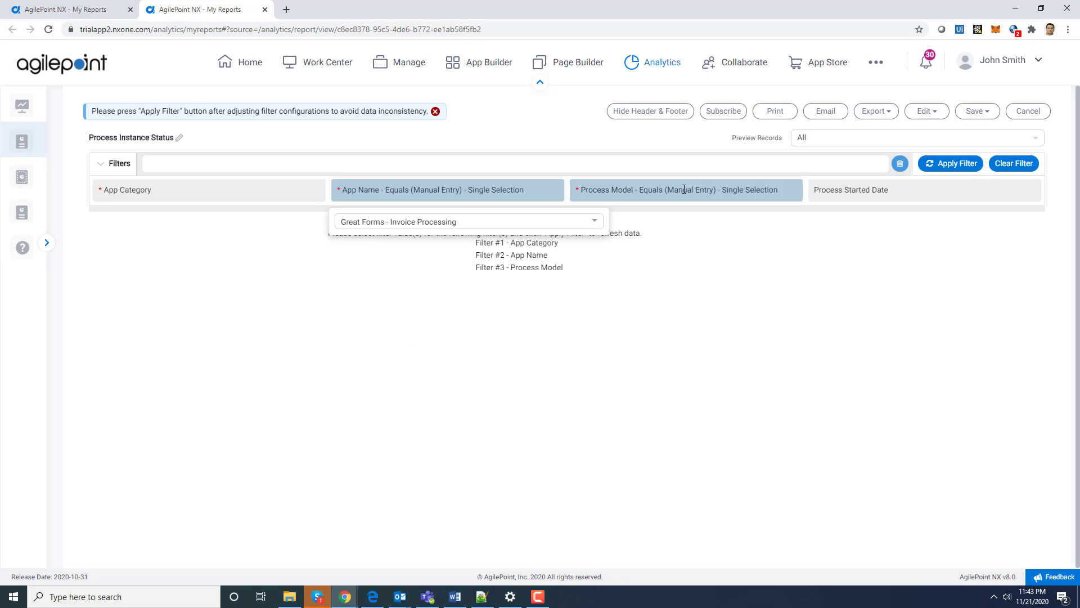
left_click(836, 222)
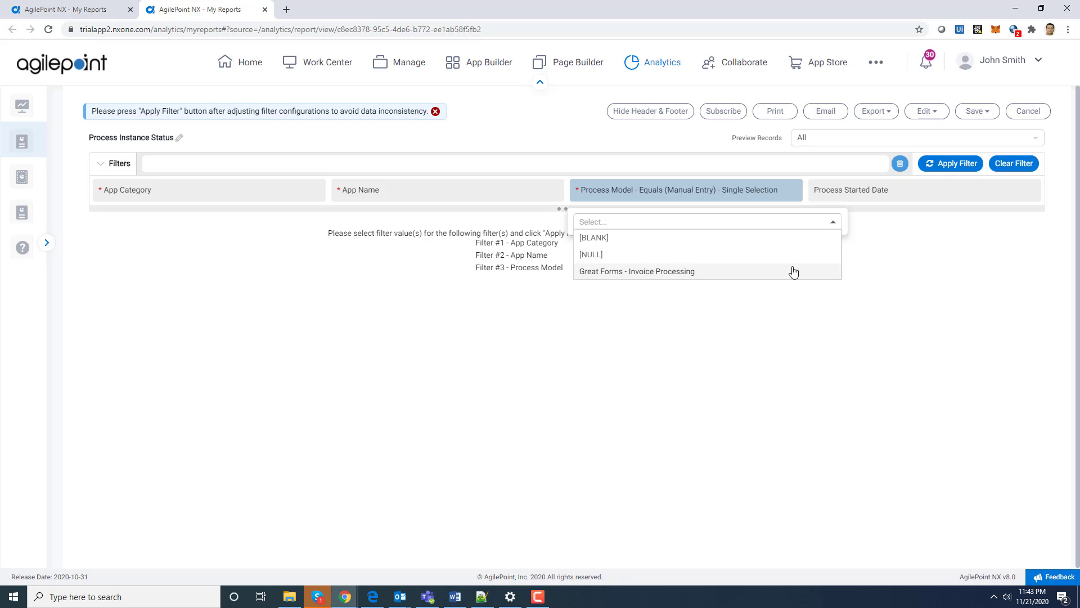
left_click(793, 271)
Apply the filters and examine the process instance status chart, its individual segments and the status information table.
left_click(957, 163)
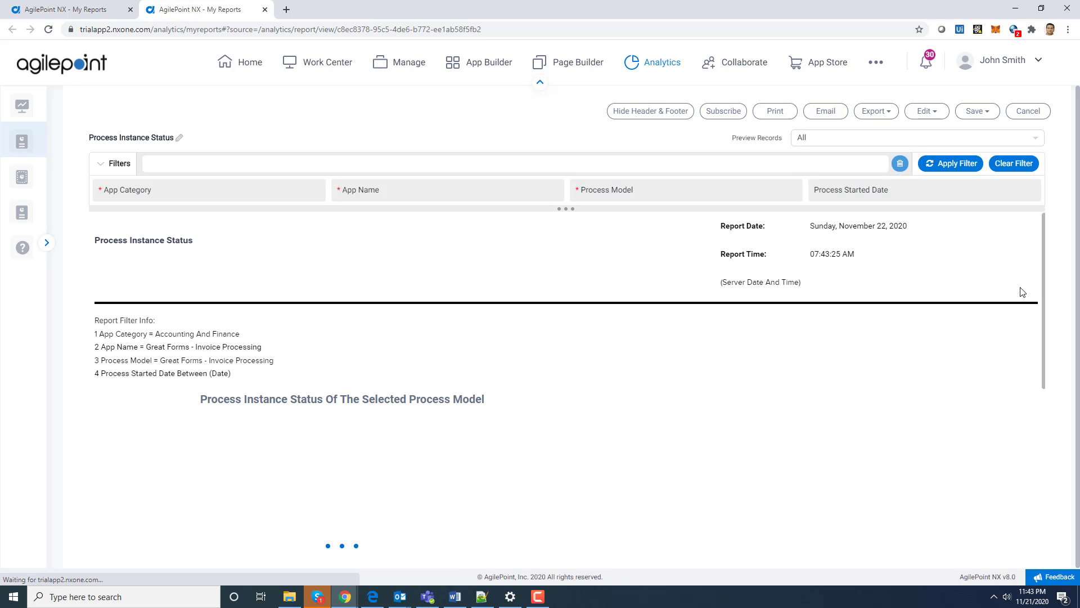
scroll(1051, 296, "down", 10)
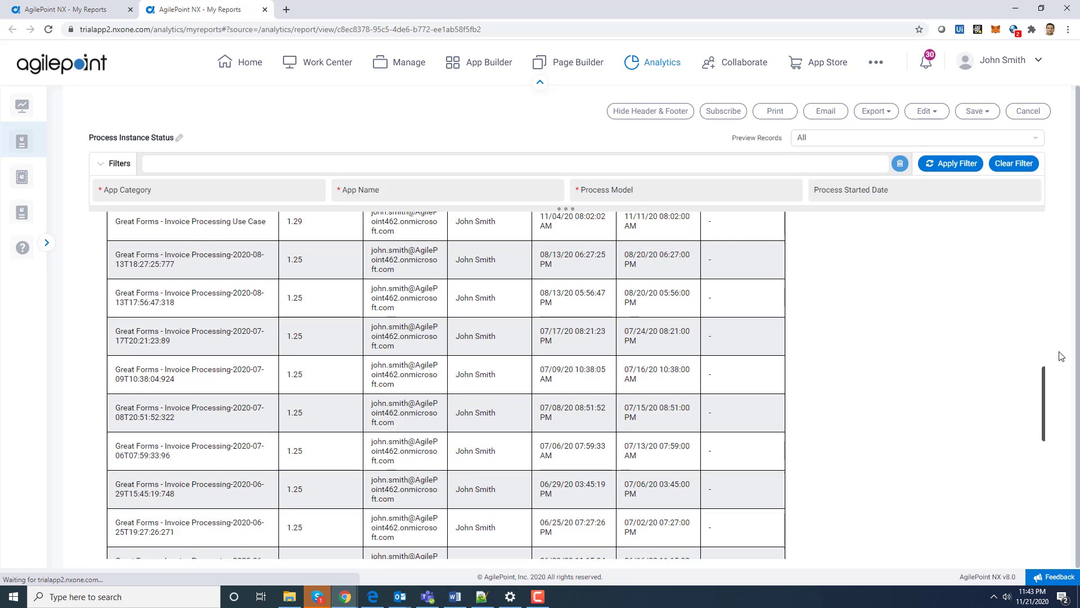
scroll(1057, 302, "up", 2)
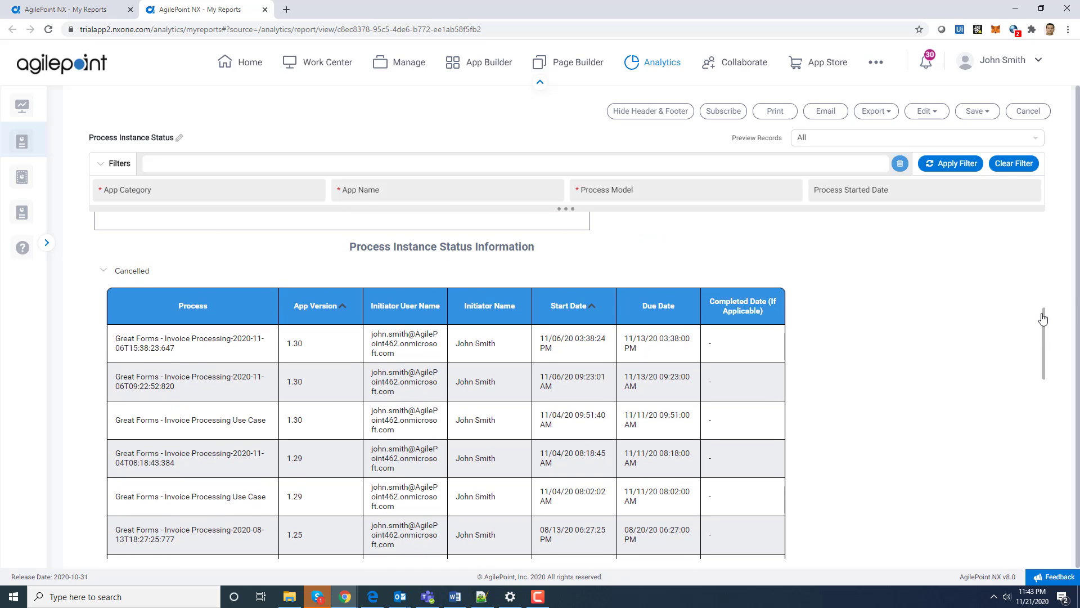
left_click_drag(1043, 314, 1040, 247)
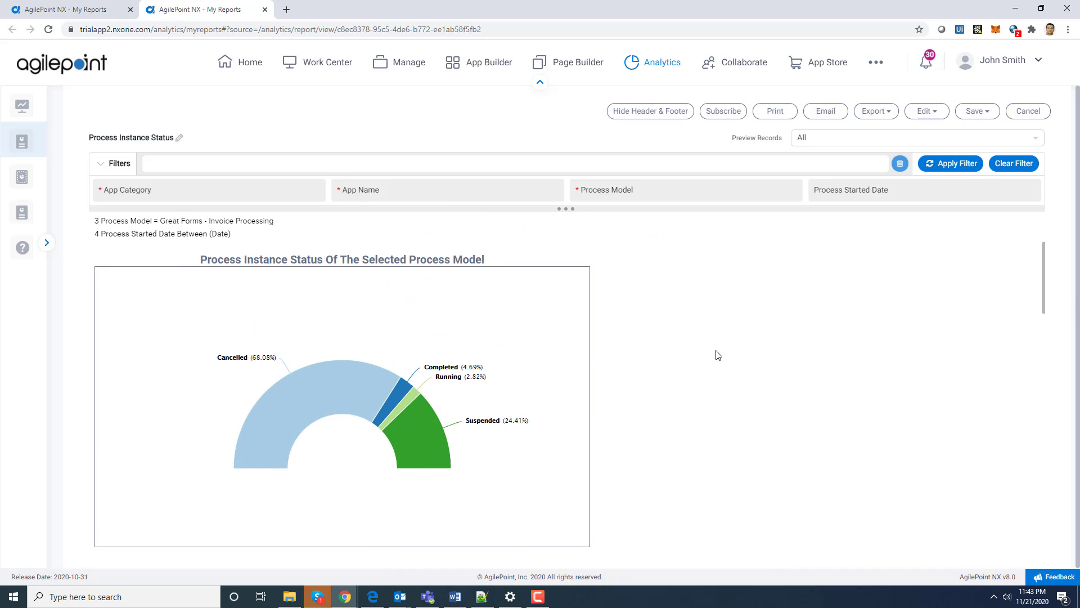
mouse_move(323, 415)
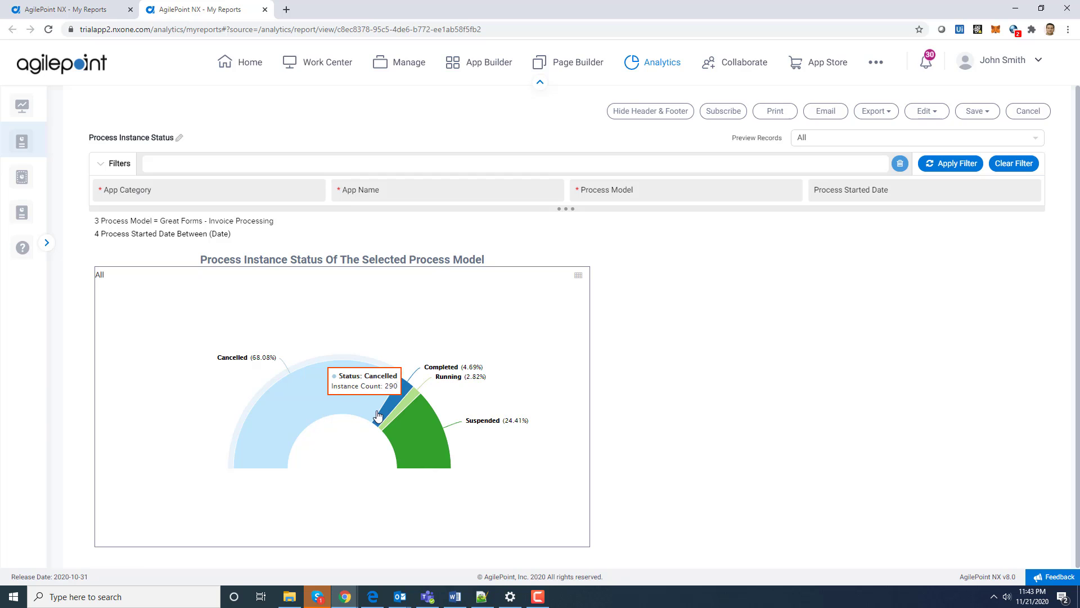
mouse_move(391, 417)
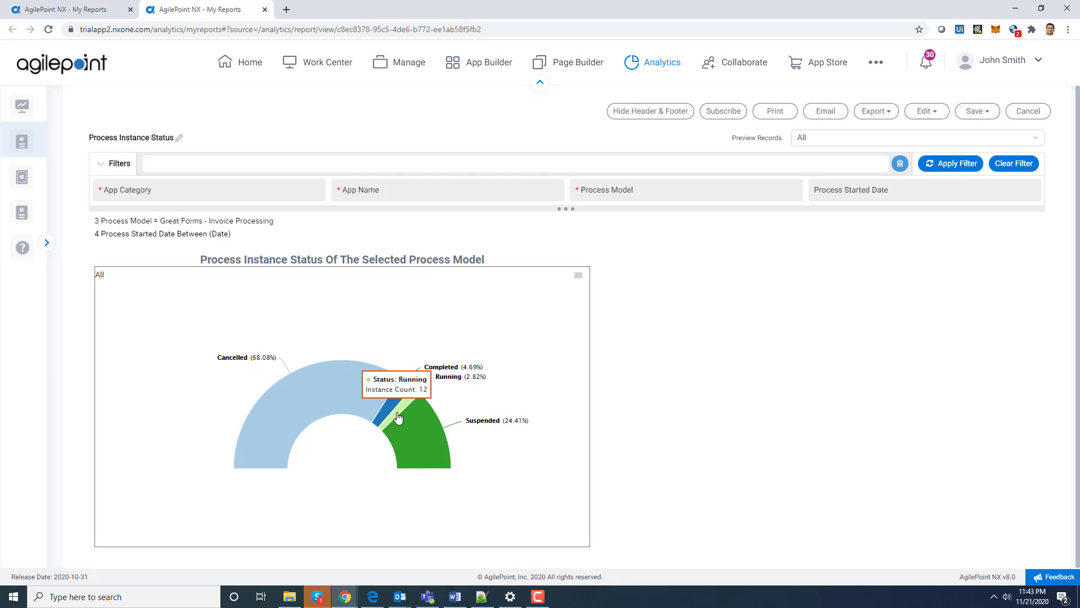
mouse_move(1042, 290)
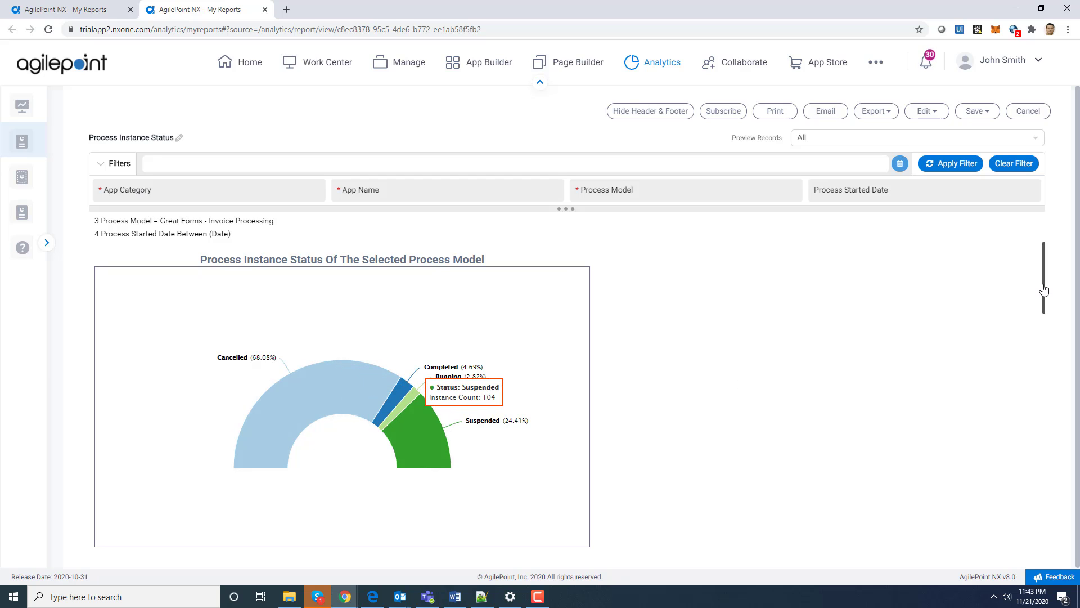
left_click_drag(1044, 289, 1049, 340)
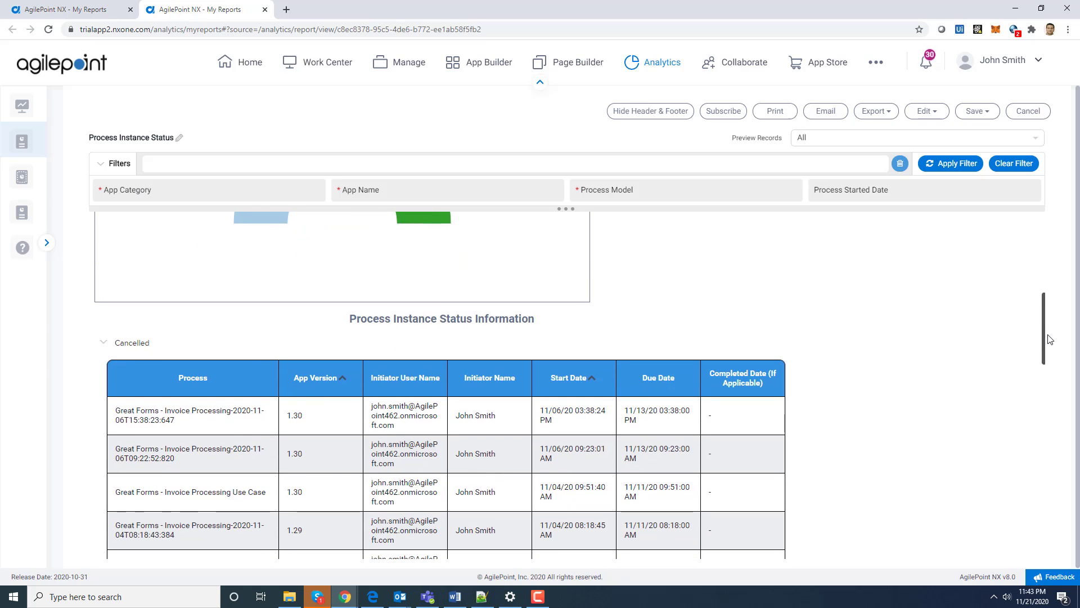
scroll(1048, 339, "down", 1)
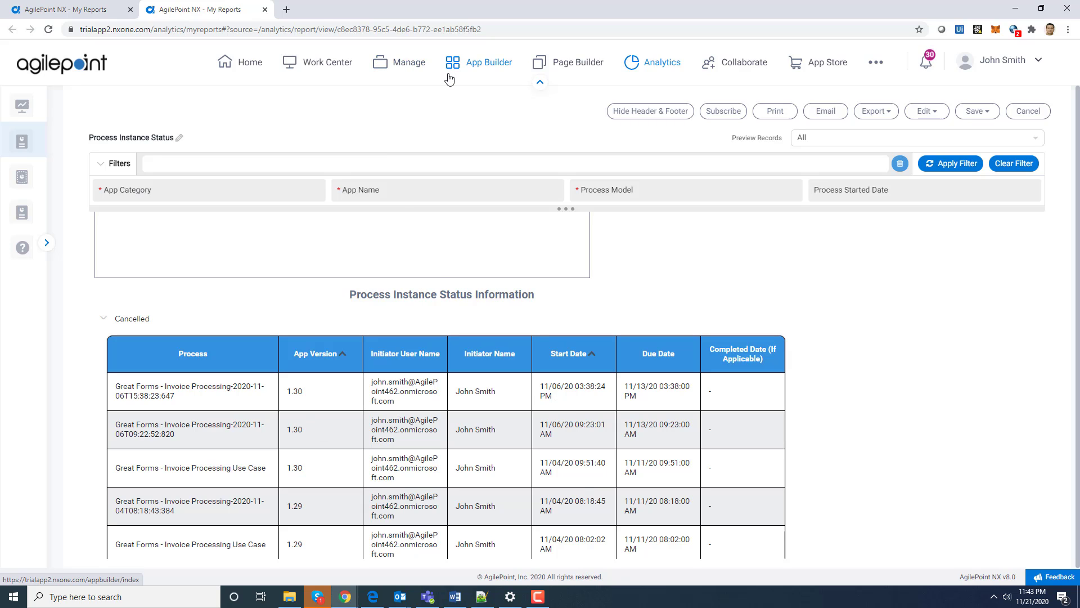
Close the Process Instance Status tab without saving, and open the Task - Status For A Process-Based App report in a new browser tab.
left_click(266, 11)
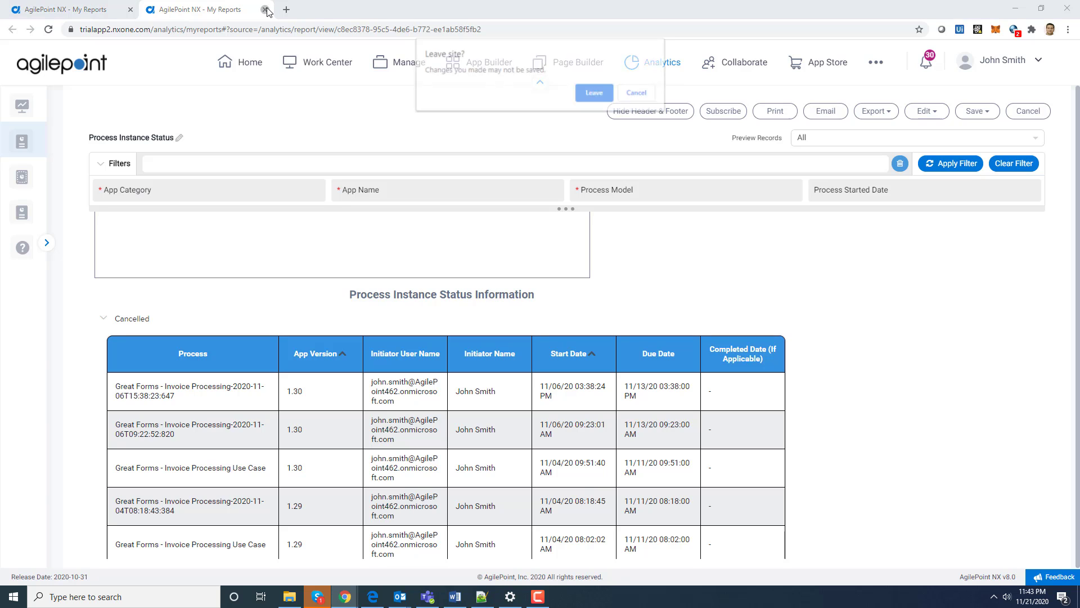
left_click(594, 92)
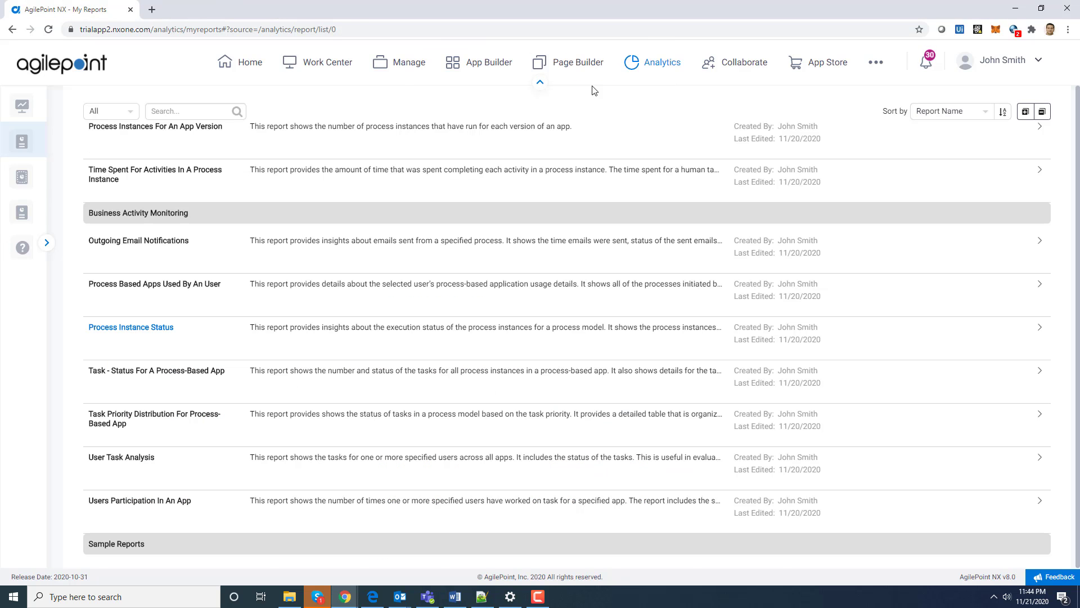
right_click(136, 374)
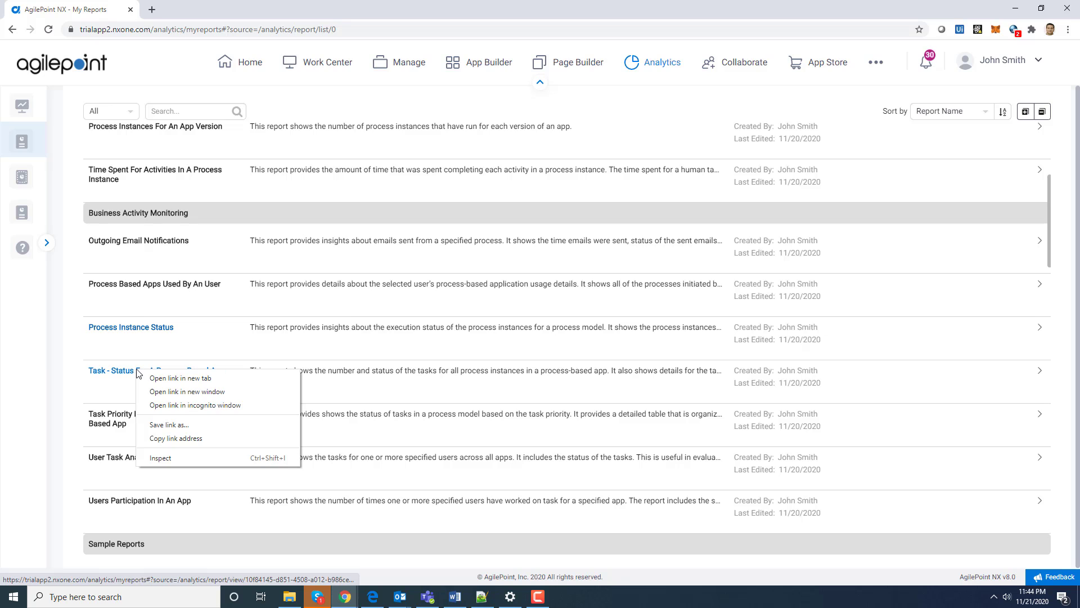
left_click(150, 377)
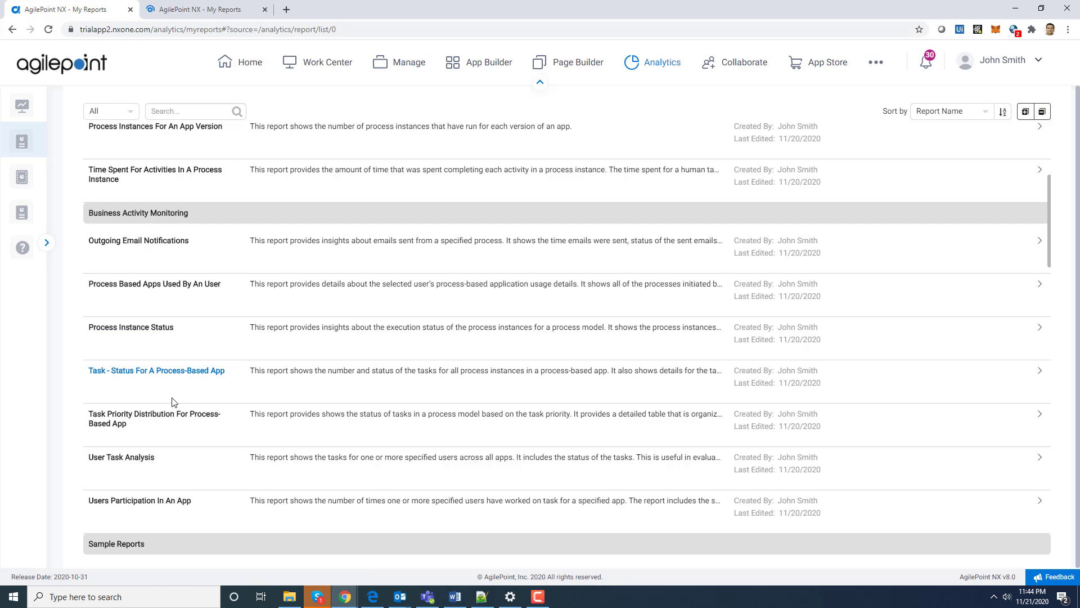
left_click(206, 11)
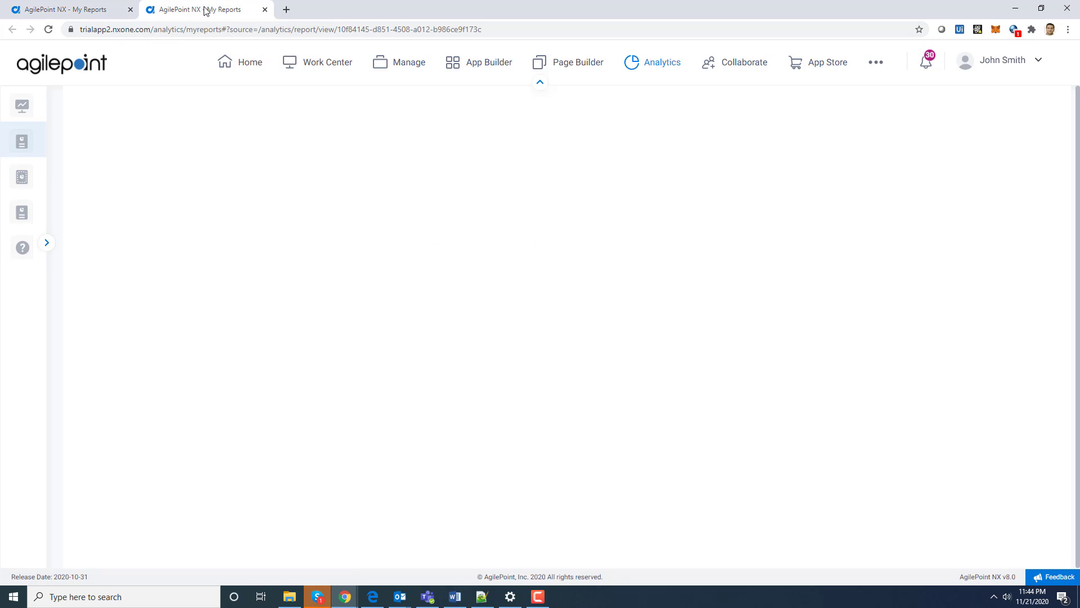
Set the task status report's app category filter to Accounting And Finance, and its app name and process model filters to Great Forms - Invoice Processing.
left_click(203, 189)
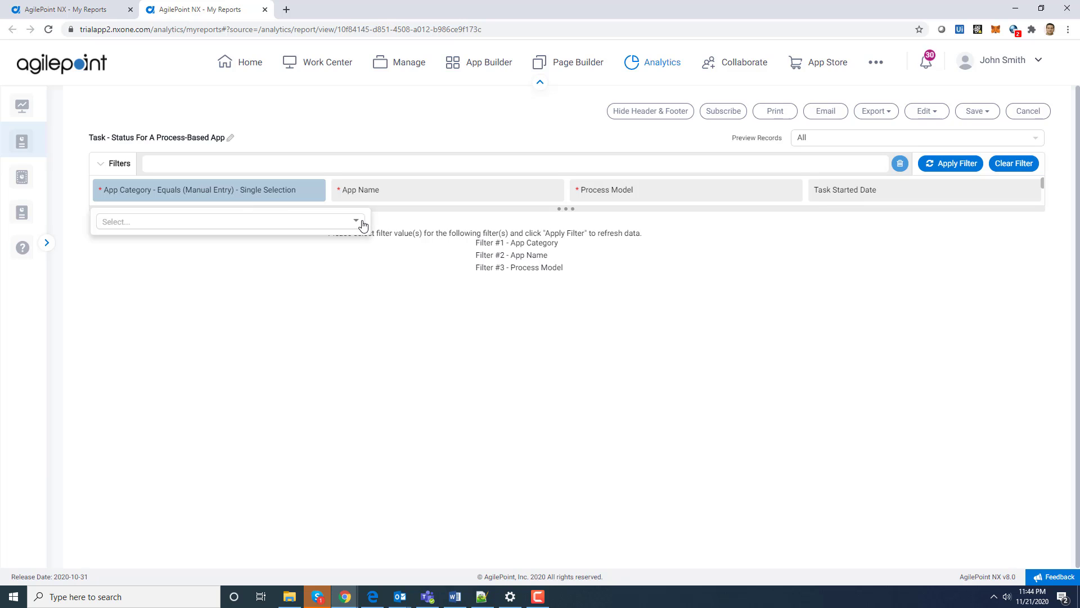
left_click(353, 225)
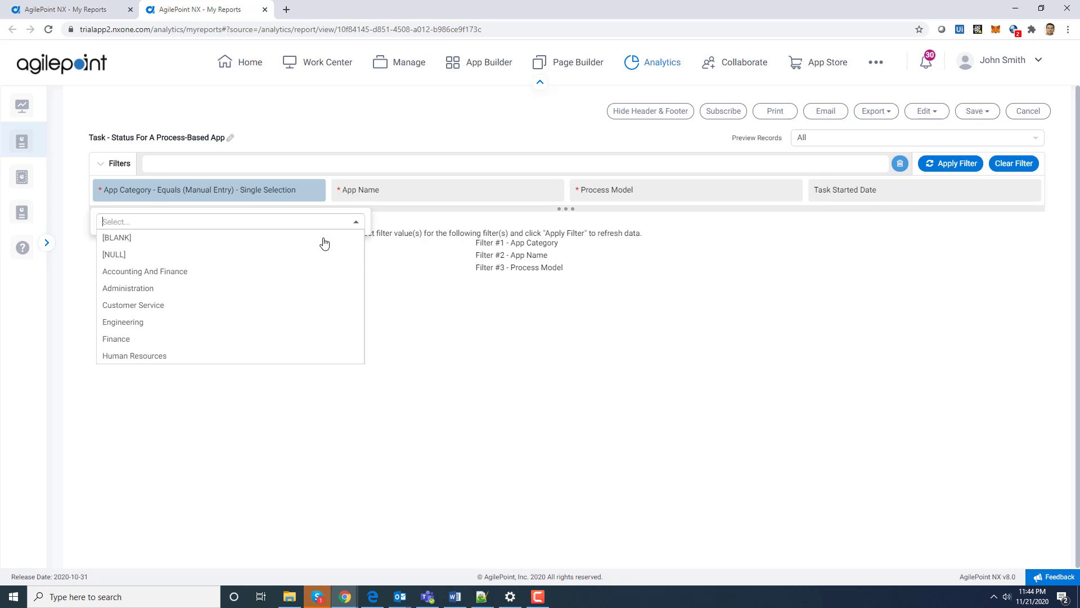
left_click(294, 270)
left_click(433, 200)
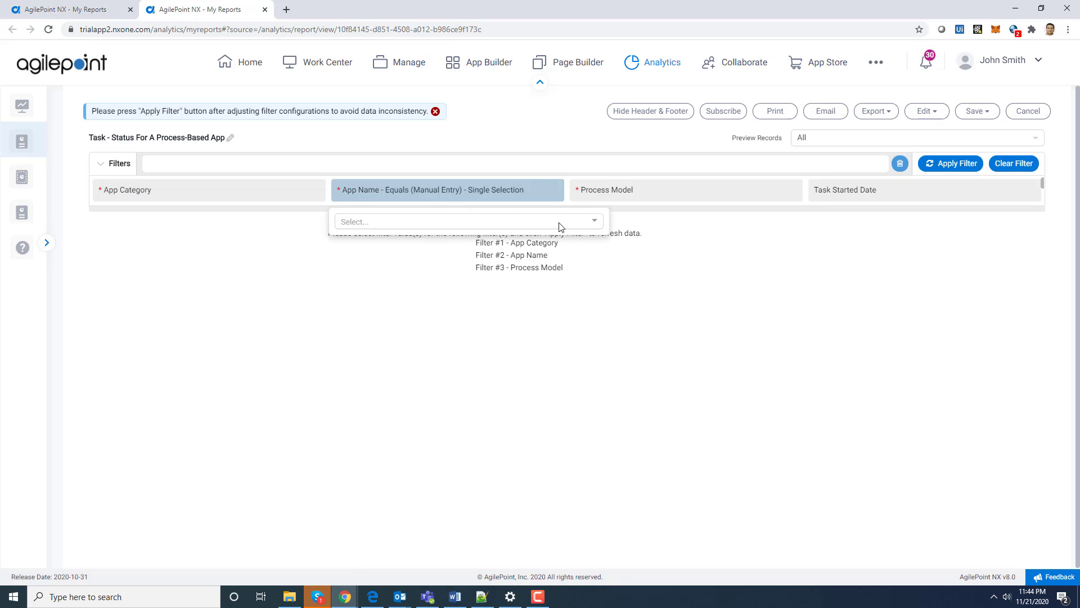
left_click(592, 223)
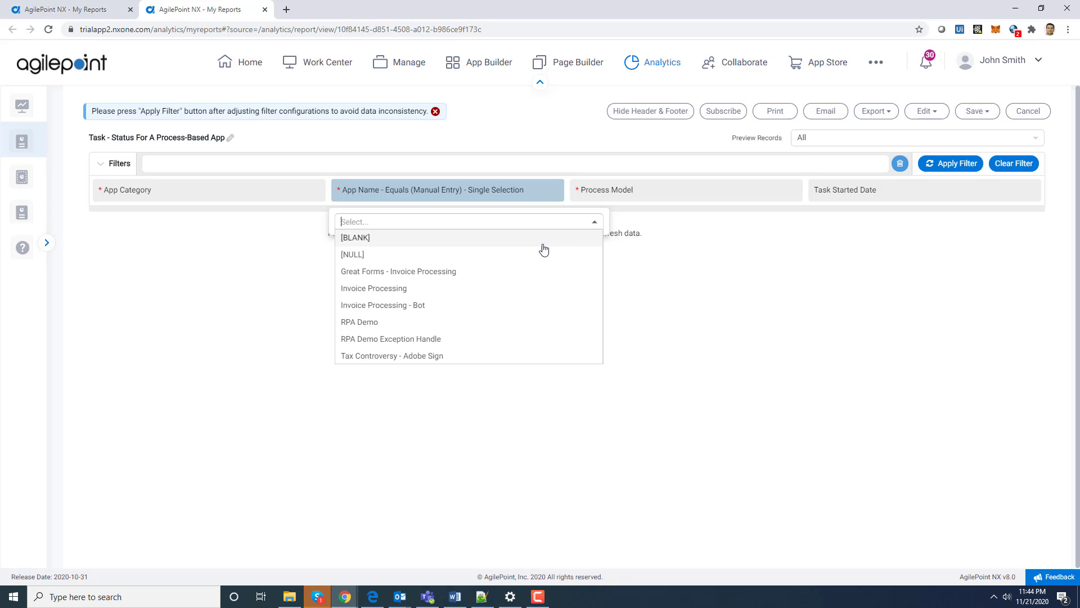
left_click(526, 270)
left_click(681, 198)
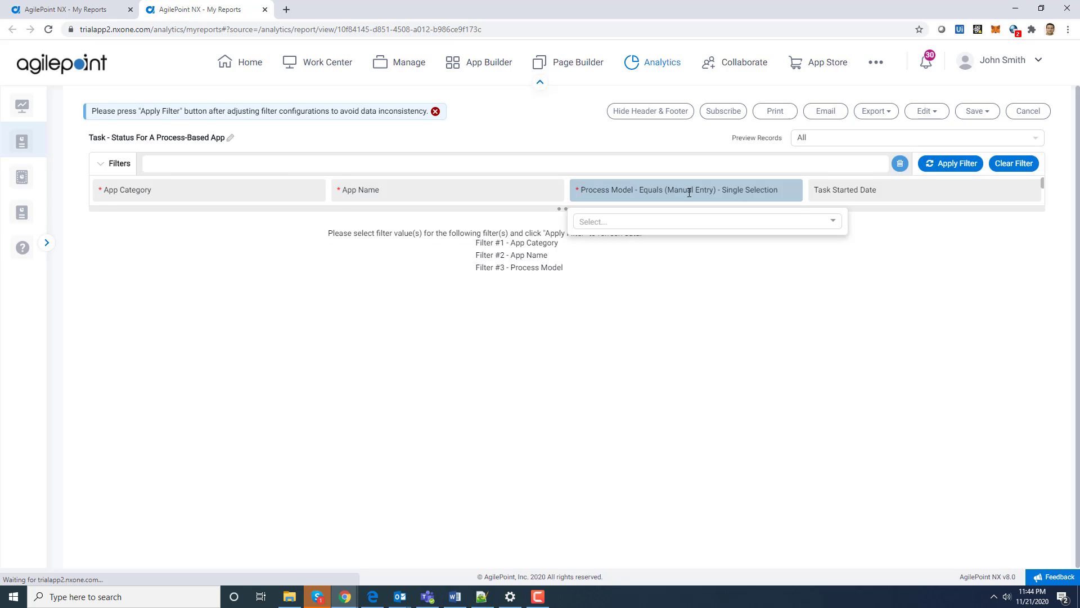
left_click(834, 223)
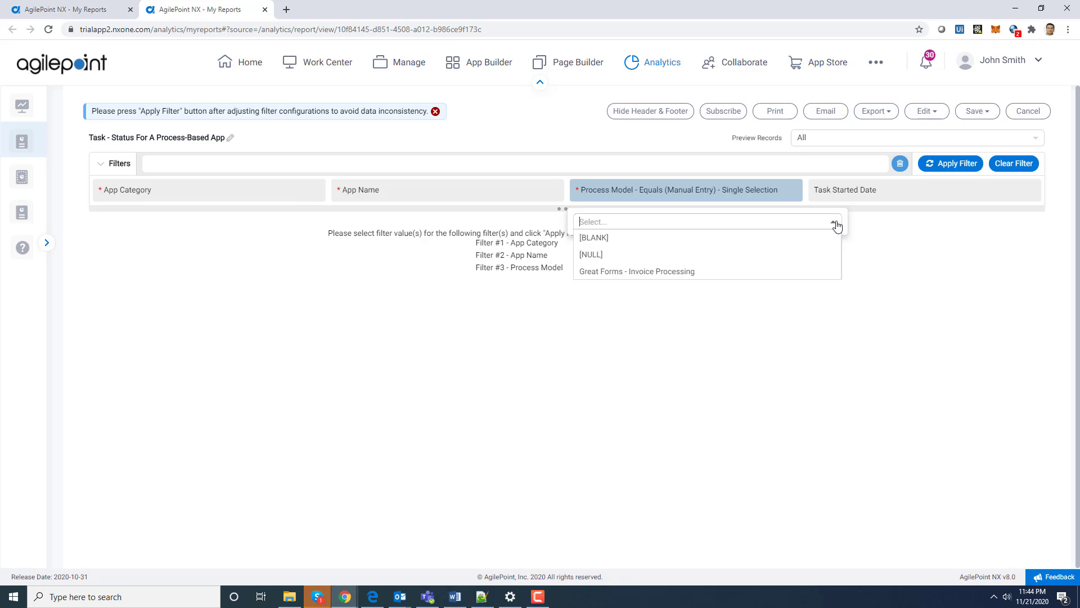
left_click(802, 270)
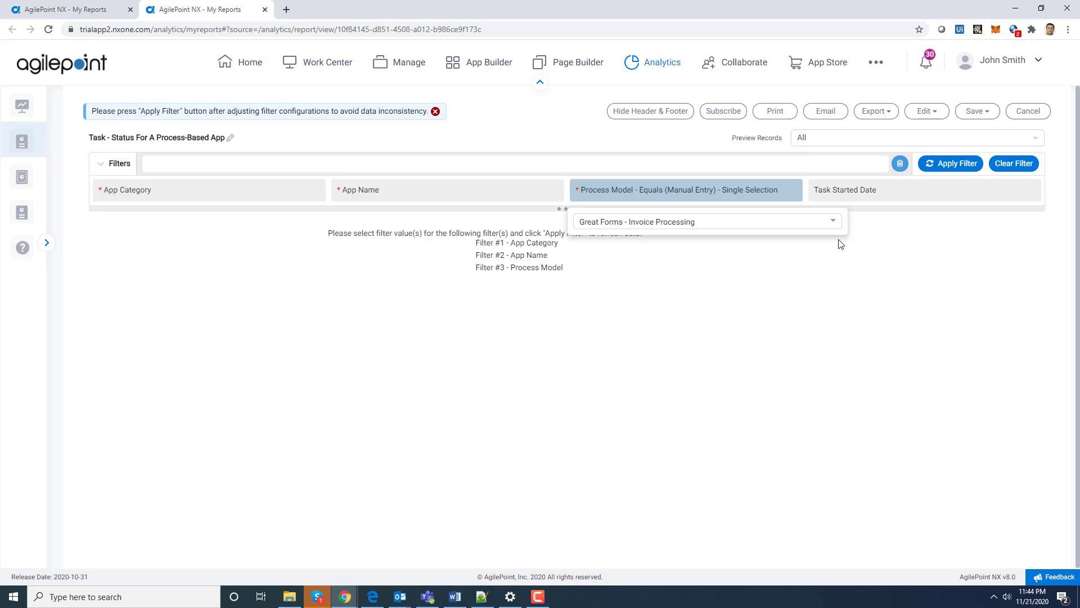
Apply the filters and examine the Overview Of Task Status chart and the table of assigned tasks.
left_click(951, 163)
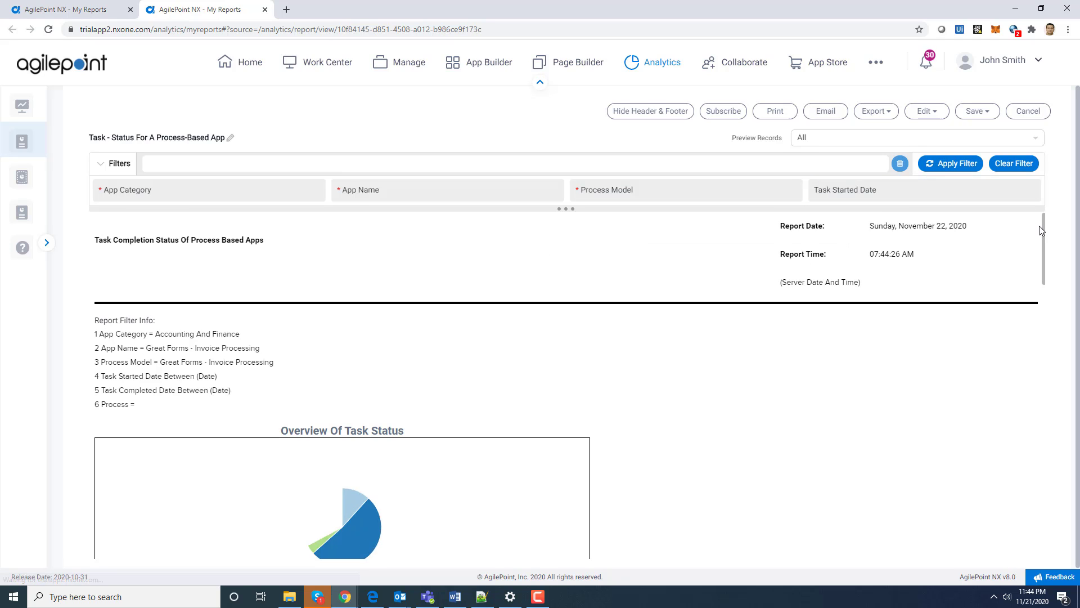
left_click_drag(1041, 234, 1045, 252)
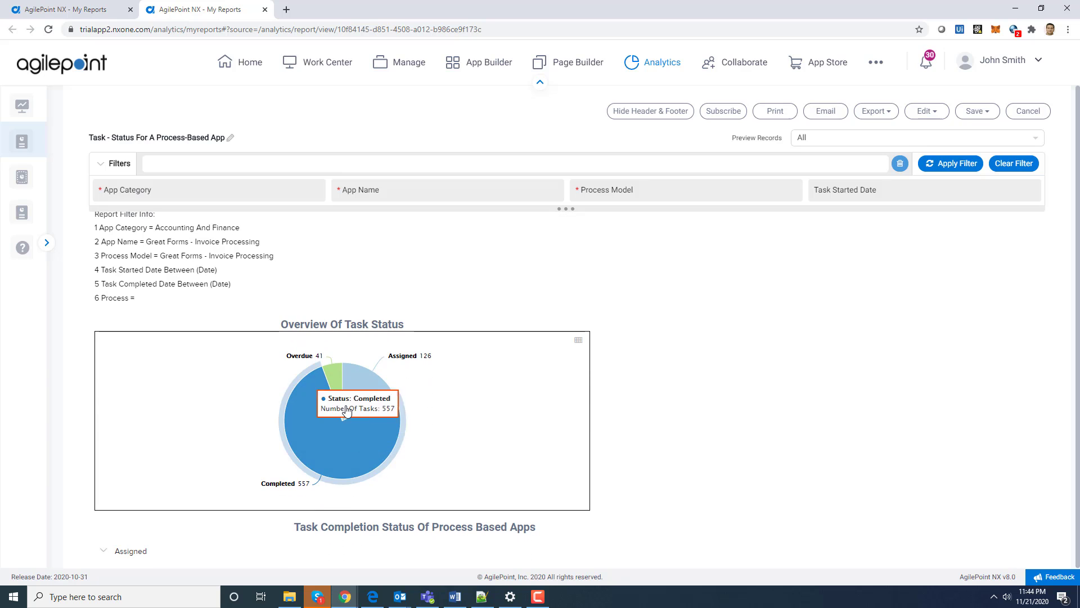
mouse_move(343, 400)
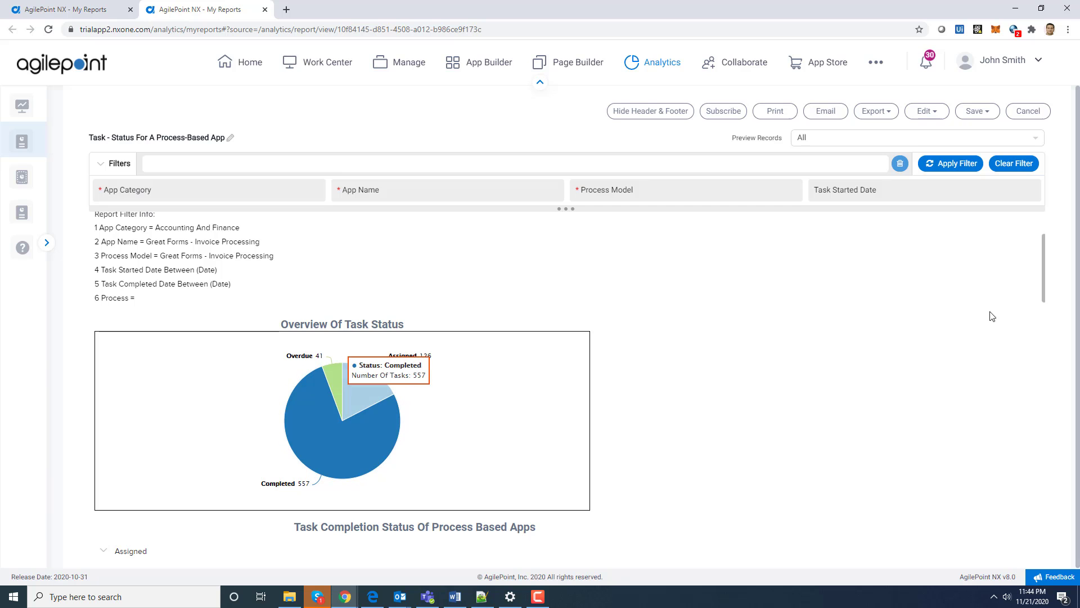
left_click_drag(1045, 282, 1056, 338)
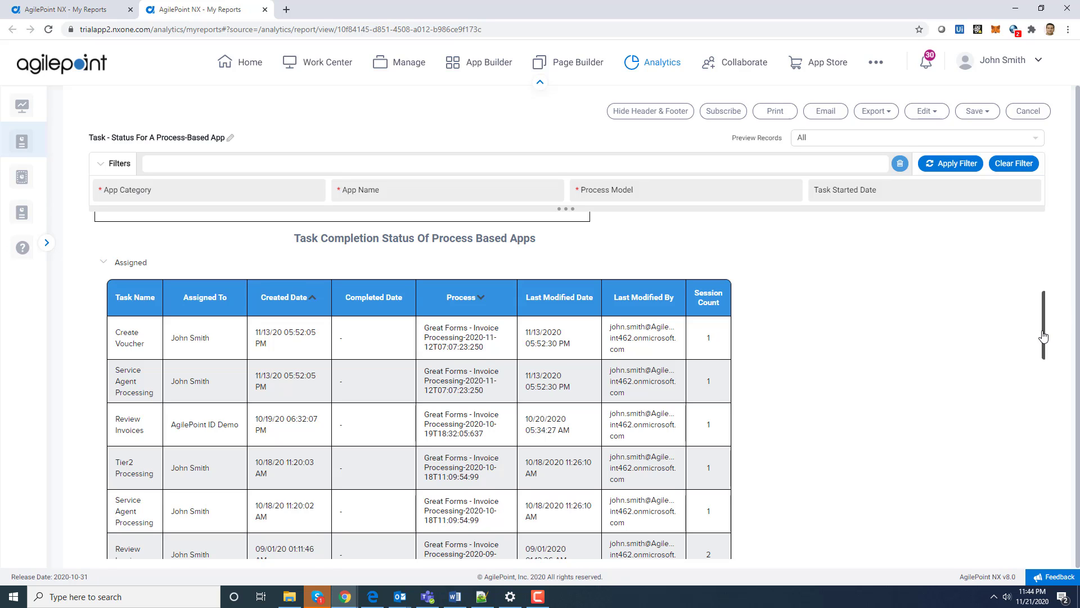
scroll(1044, 335, "down", 1)
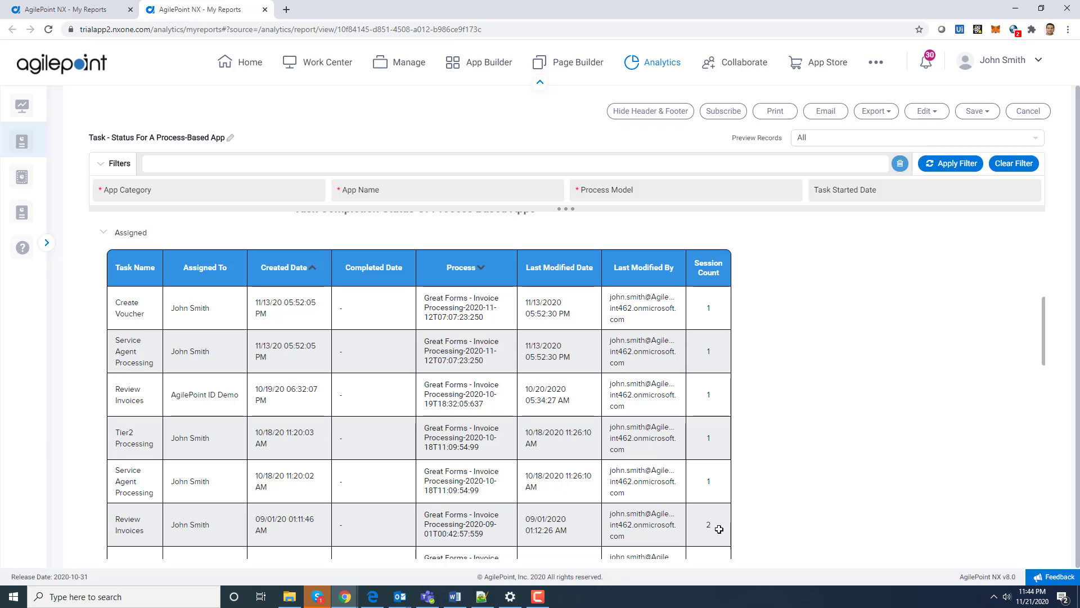
Close the report's tab without saving, and open the Task Priority Distribution For Process-Based App report in a new browser tab.
left_click(265, 9)
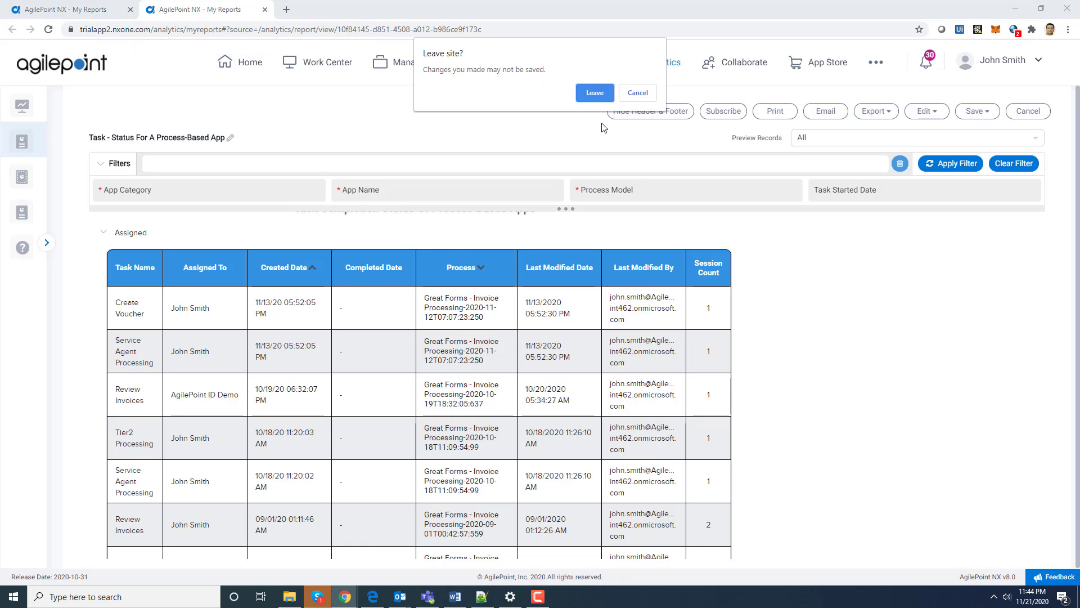
left_click(594, 93)
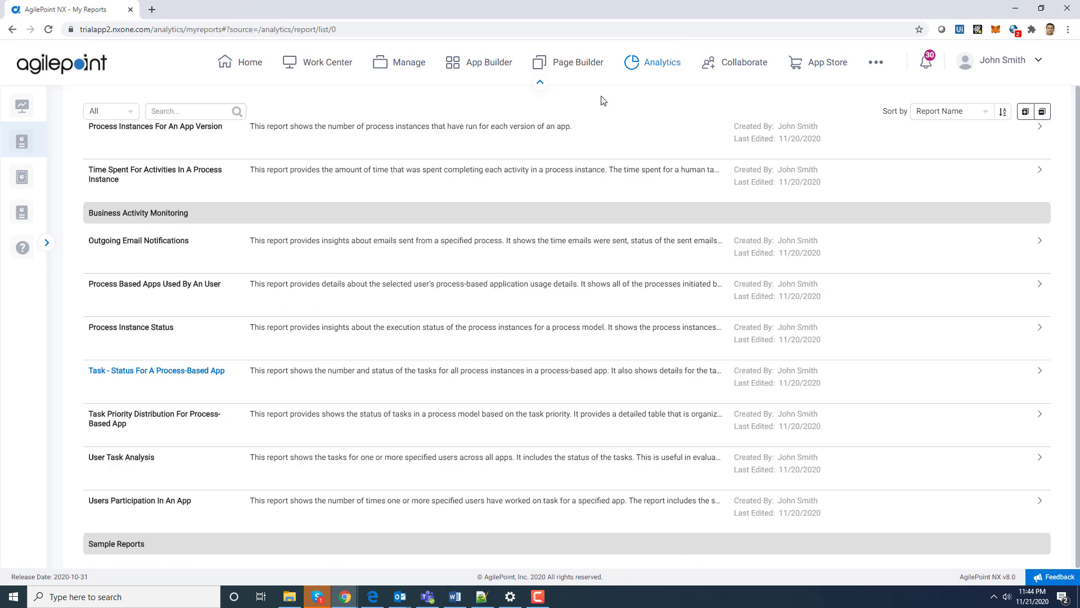
right_click(178, 424)
left_click(200, 428)
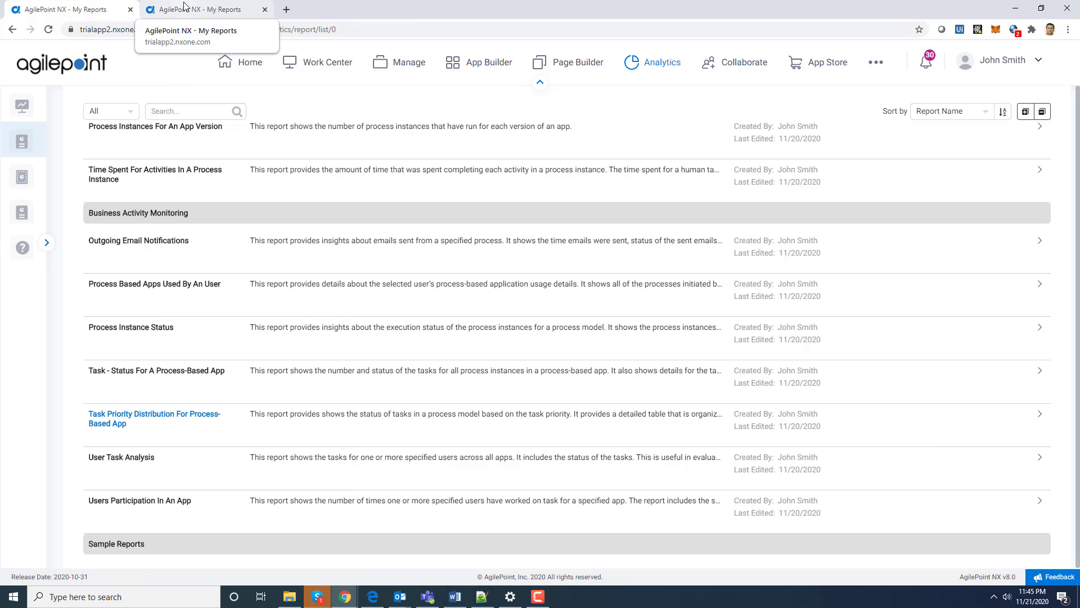
left_click(184, 6)
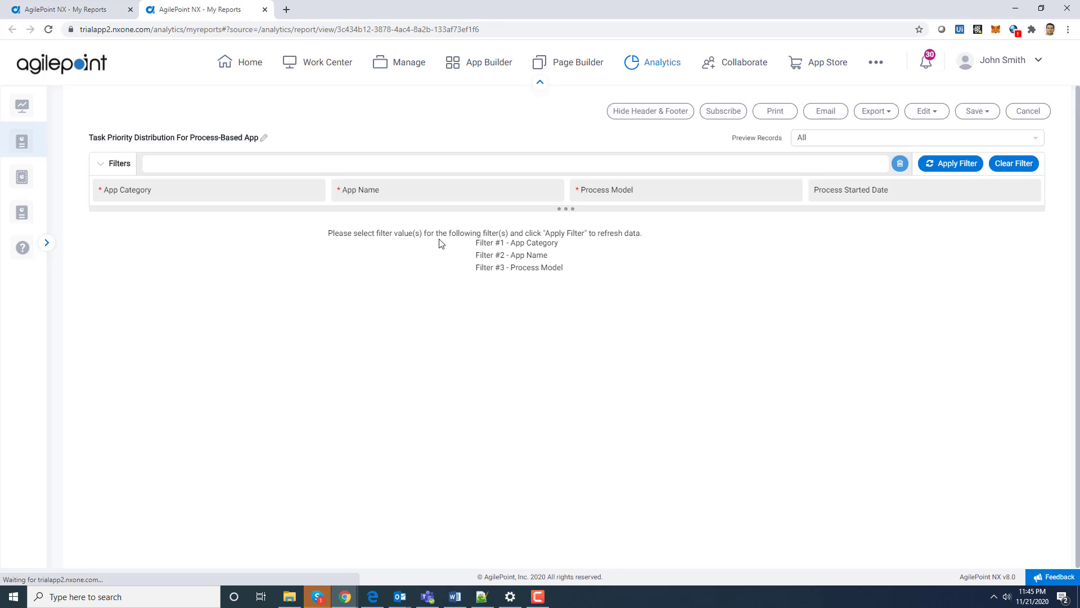
Filter the task priority report by app category Accounting And Finance, with Great Forms - Invoice Processing as both app name and process model.
left_click(185, 192)
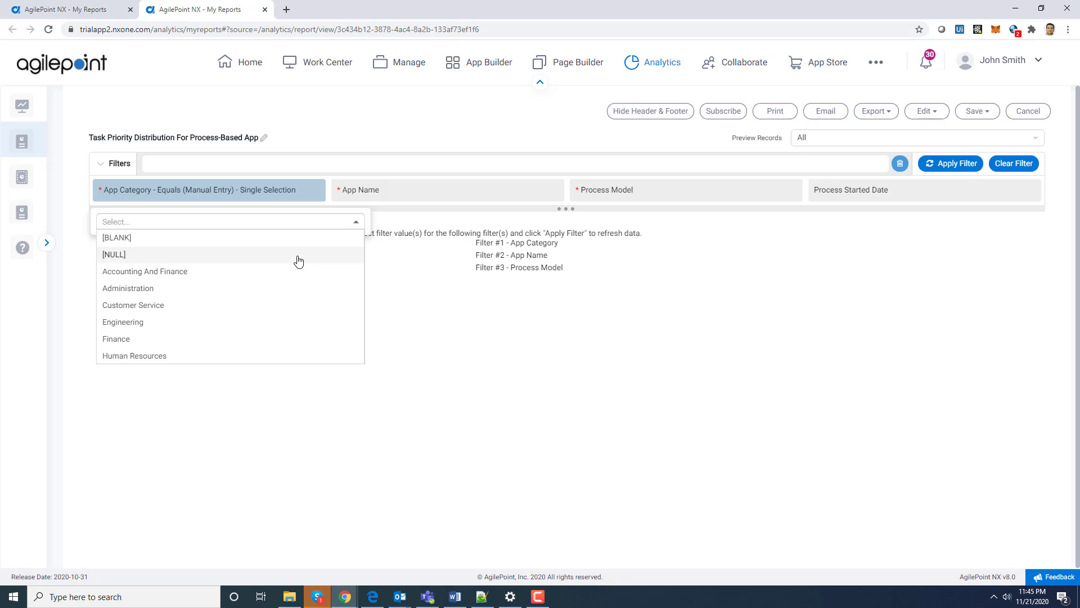
left_click(296, 272)
left_click(432, 193)
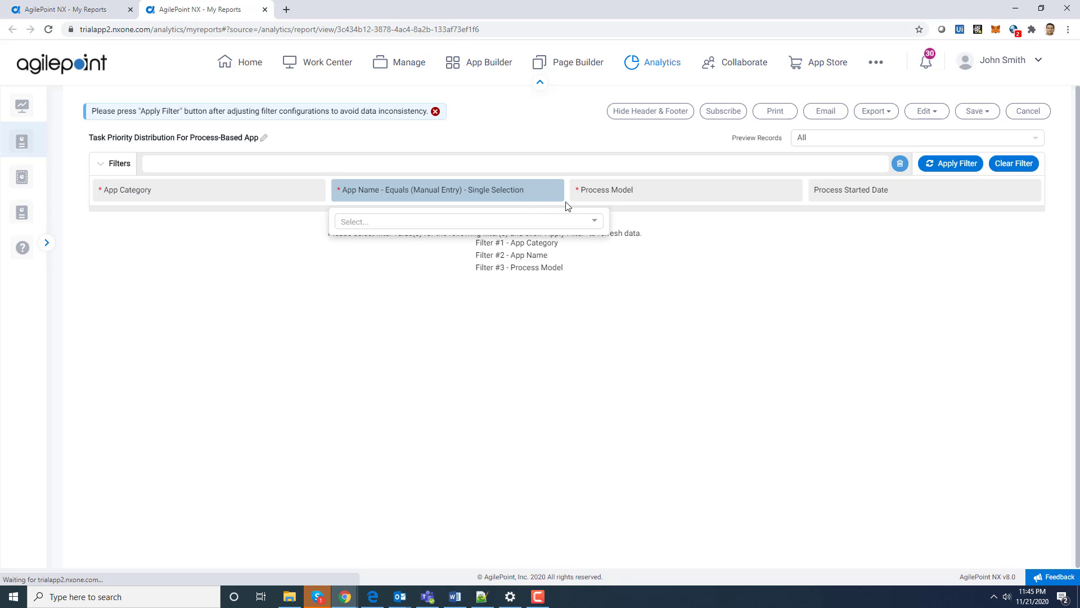
left_click(591, 226)
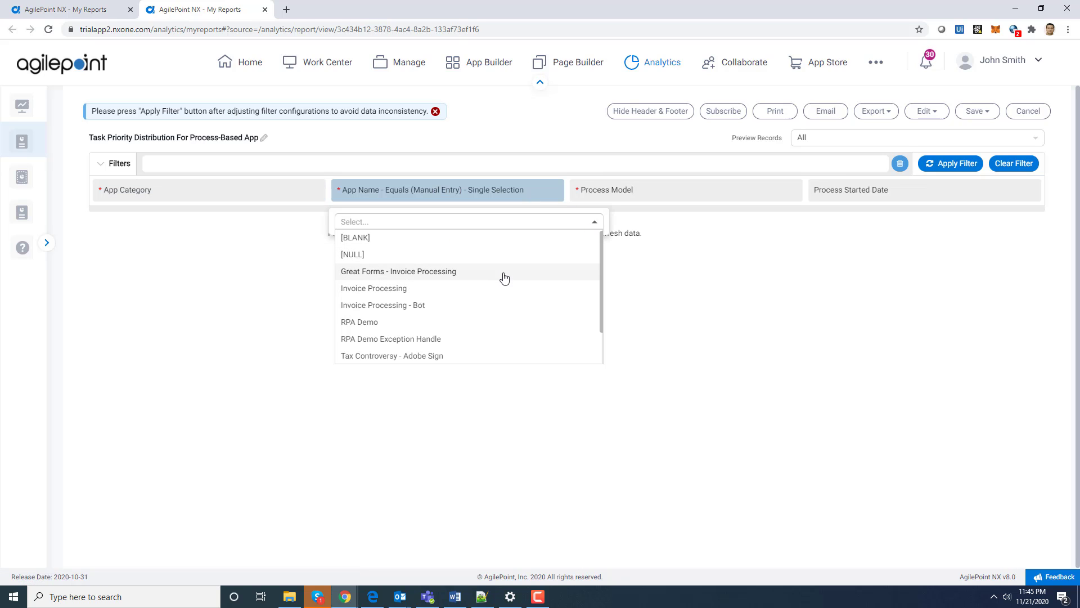
left_click(504, 274)
left_click(670, 201)
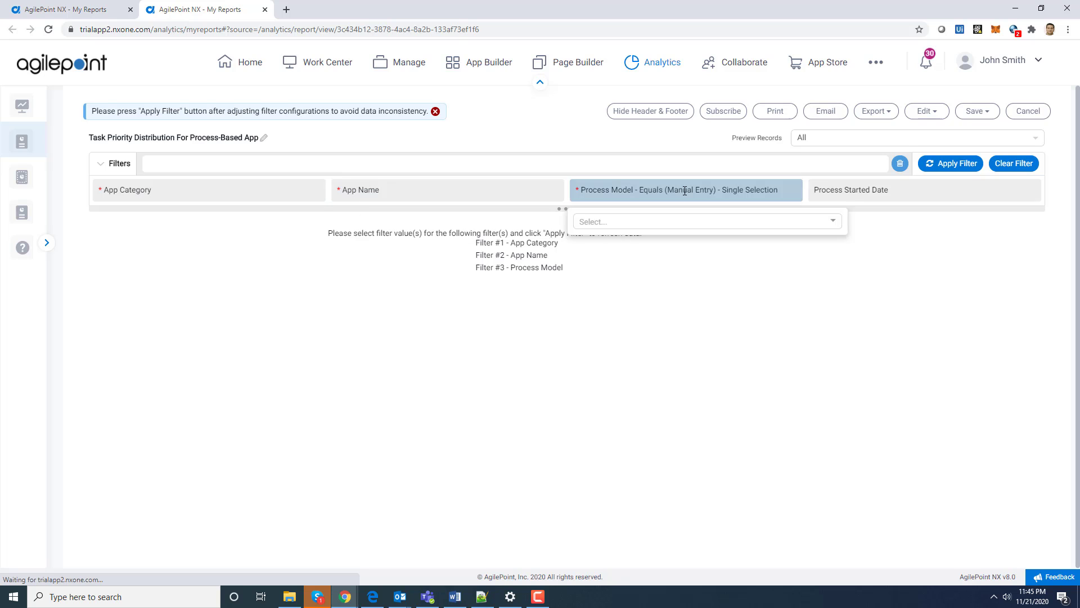
left_click(837, 221)
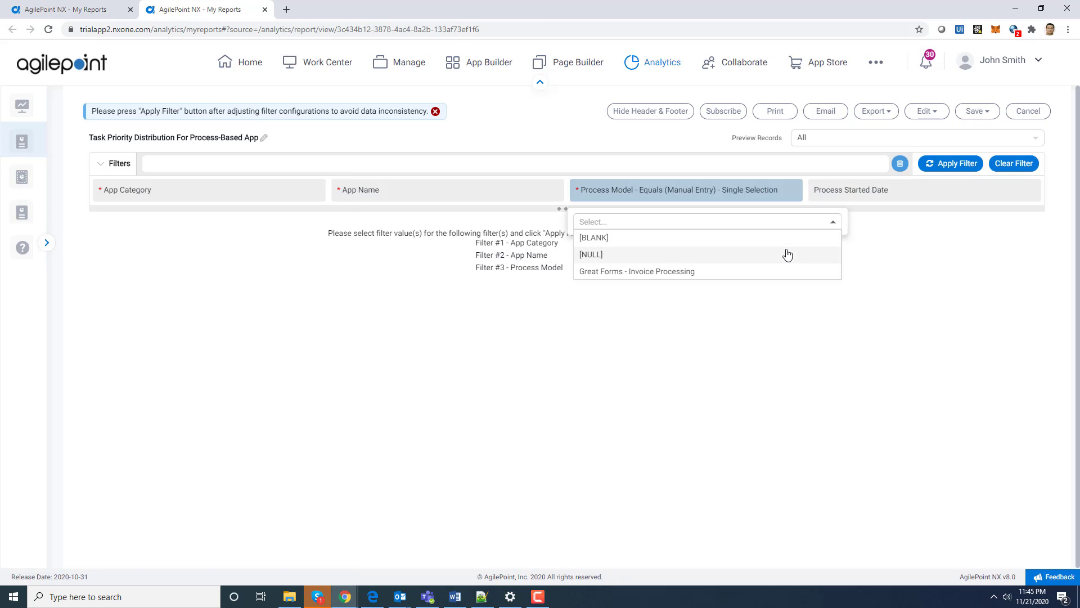
left_click(787, 269)
Apply the filters and examine the Task Priorities Overview chart and the Task Priority Based On Quarters chart.
left_click(950, 166)
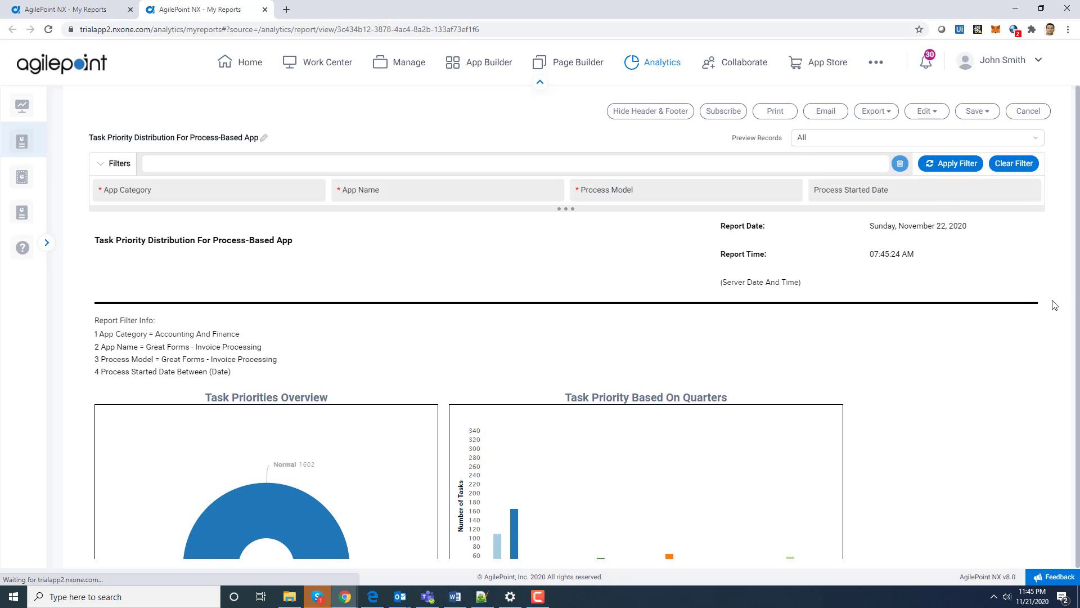
scroll(1041, 278, "down", 2)
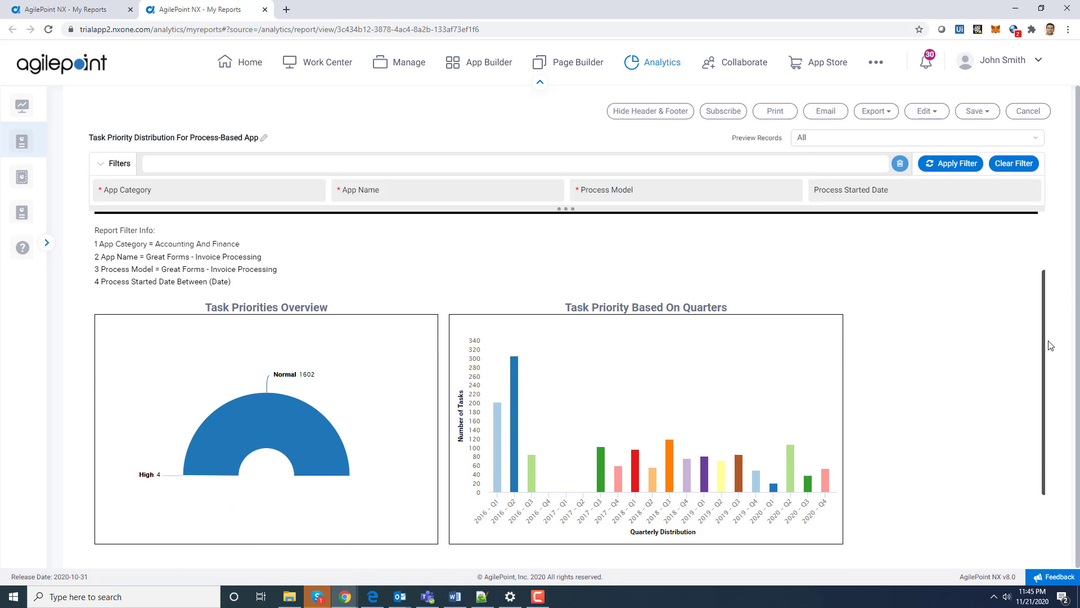
mouse_move(480, 458)
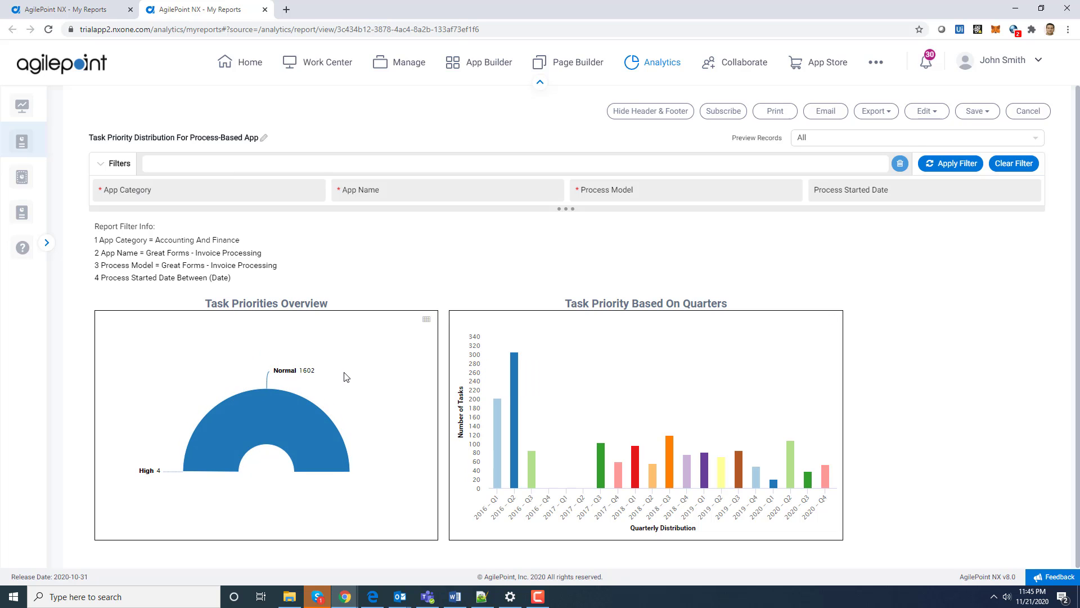
mouse_move(189, 470)
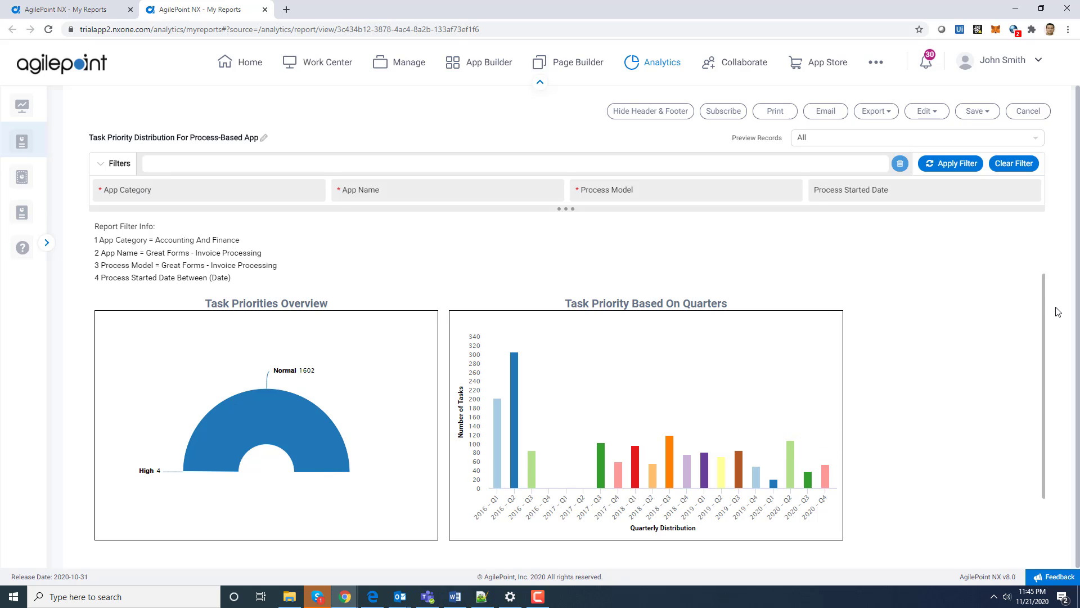
scroll(1053, 370, "down", 2)
scroll(1052, 370, "up", 3)
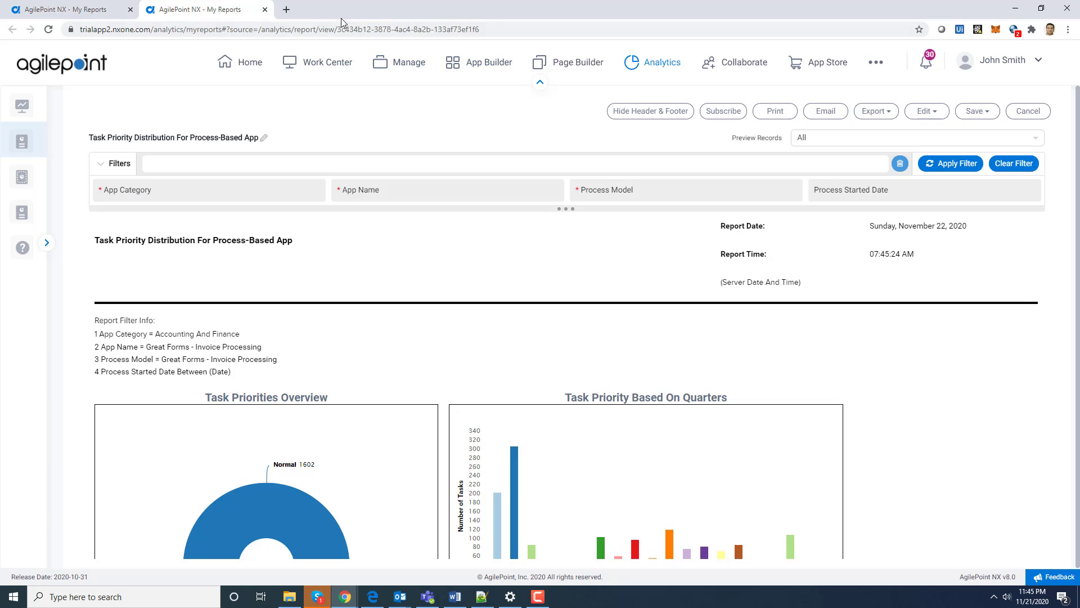
Close the task priority report's tab without saving, and open the User Task Analysis report in a new browser tab.
left_click(263, 10)
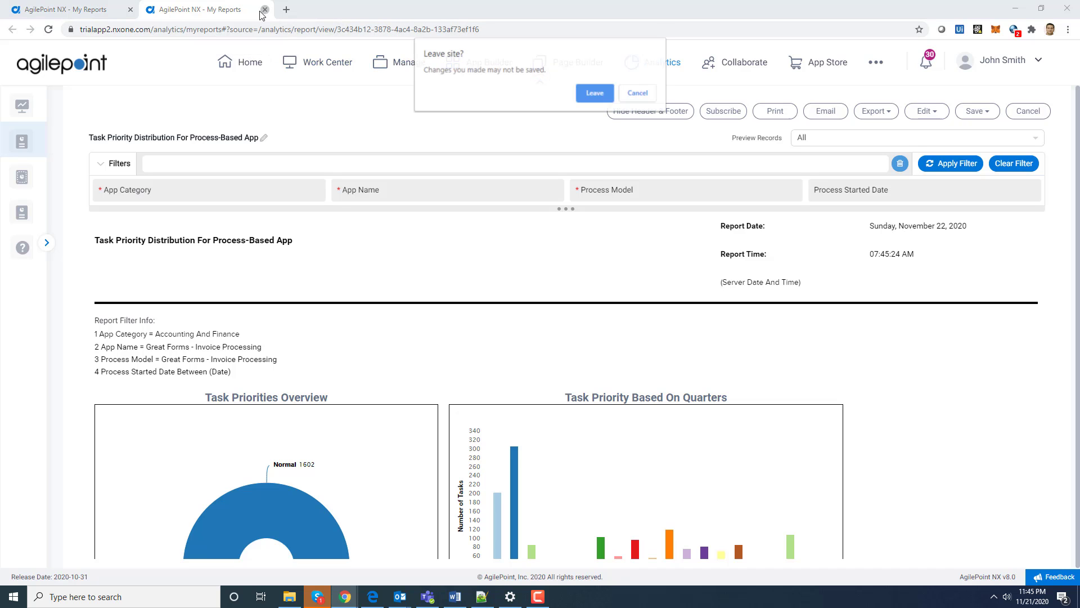
left_click(596, 93)
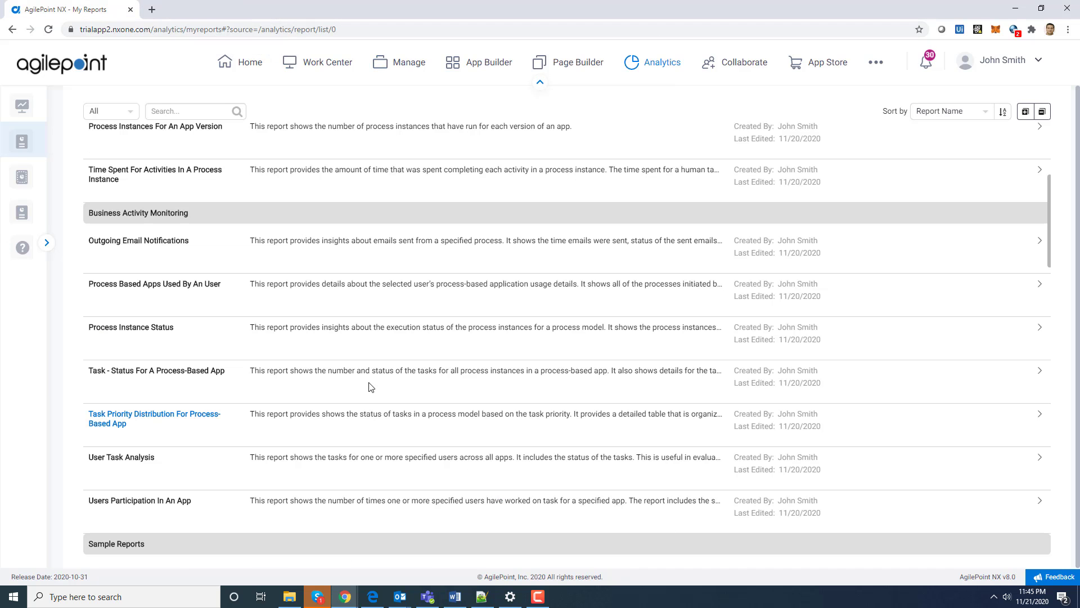
right_click(141, 460)
left_click(168, 468)
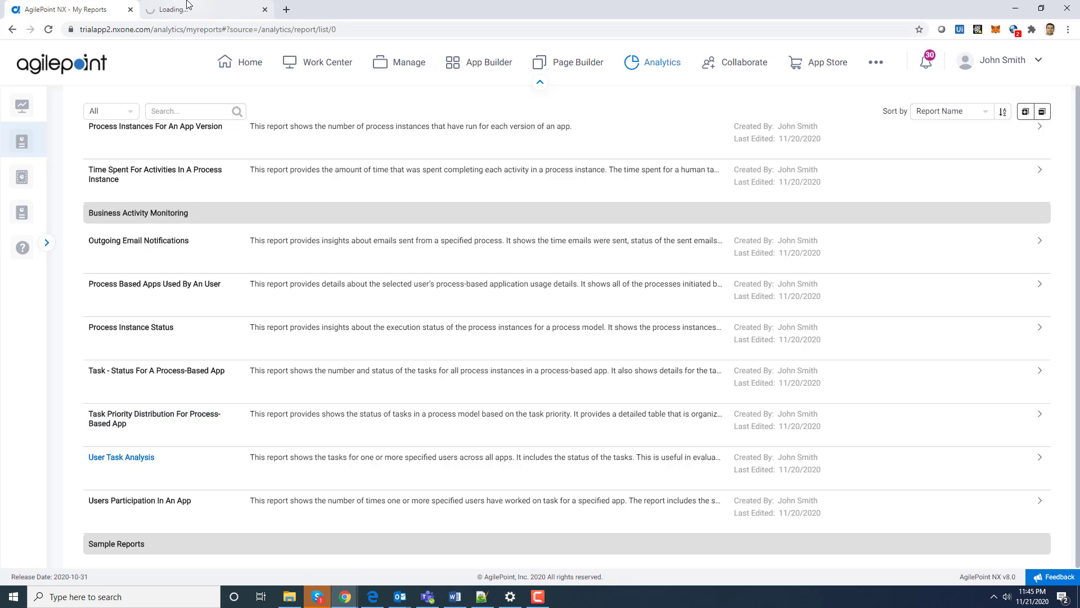
left_click(187, 5)
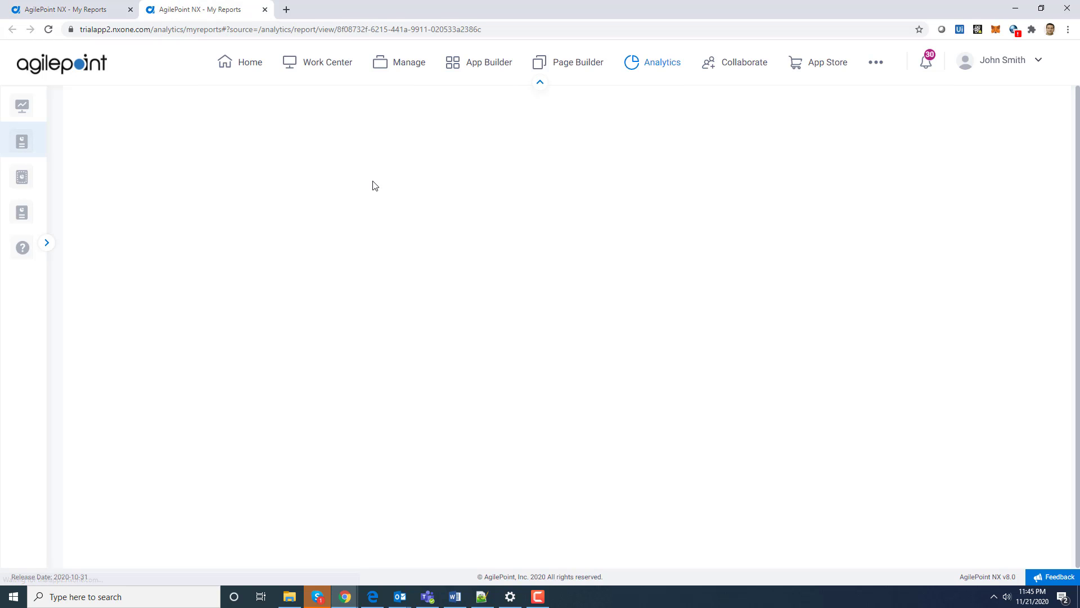
Search the User filter for the required person and select their name, then slightly enlarge the filter area.
left_click(201, 197)
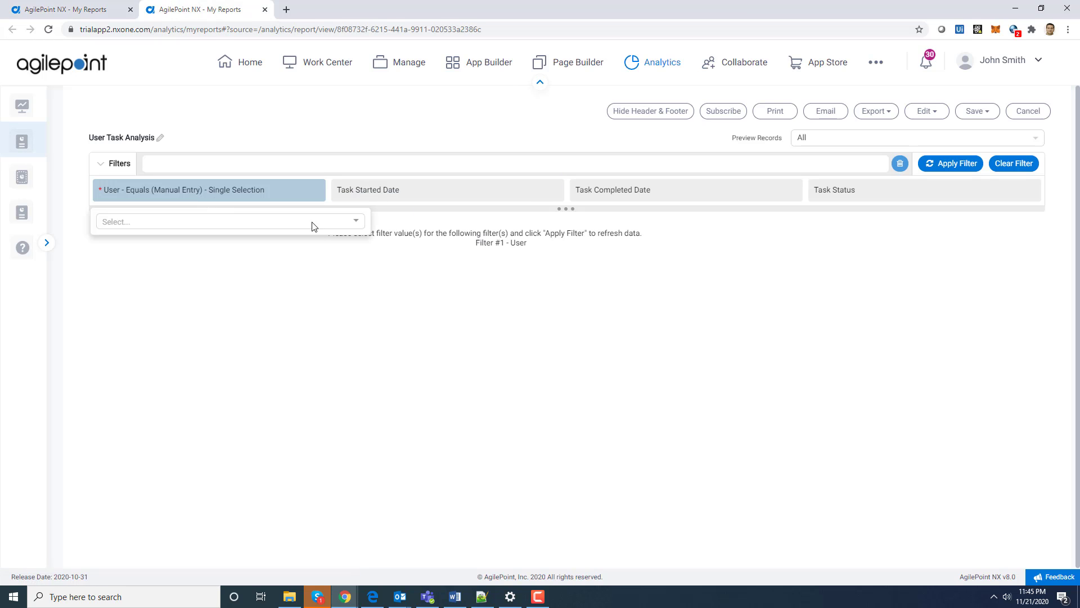
left_click(358, 225)
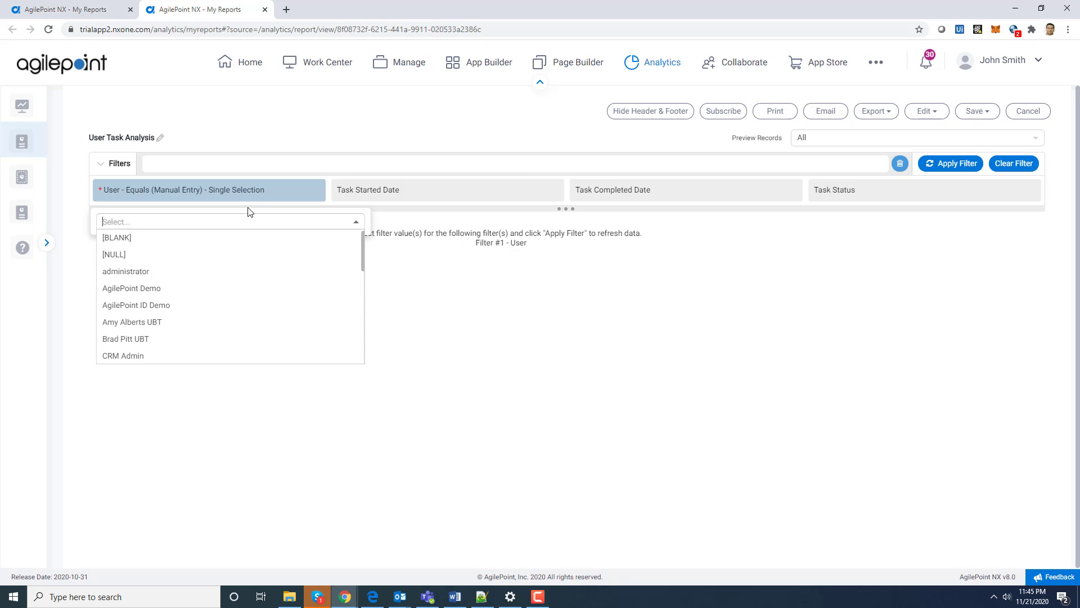
type("joh")
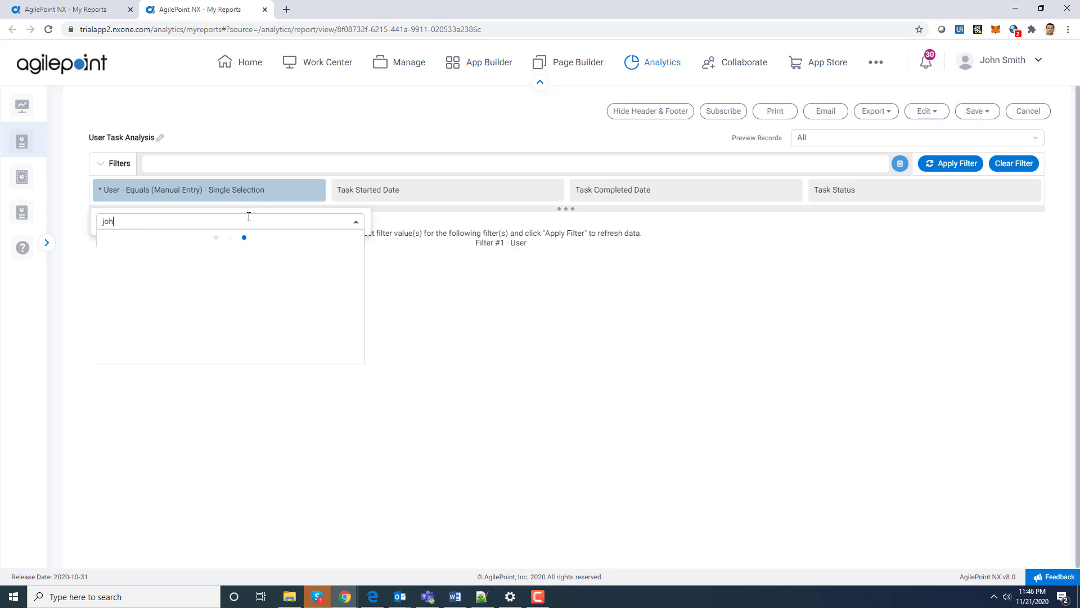
left_click(211, 258)
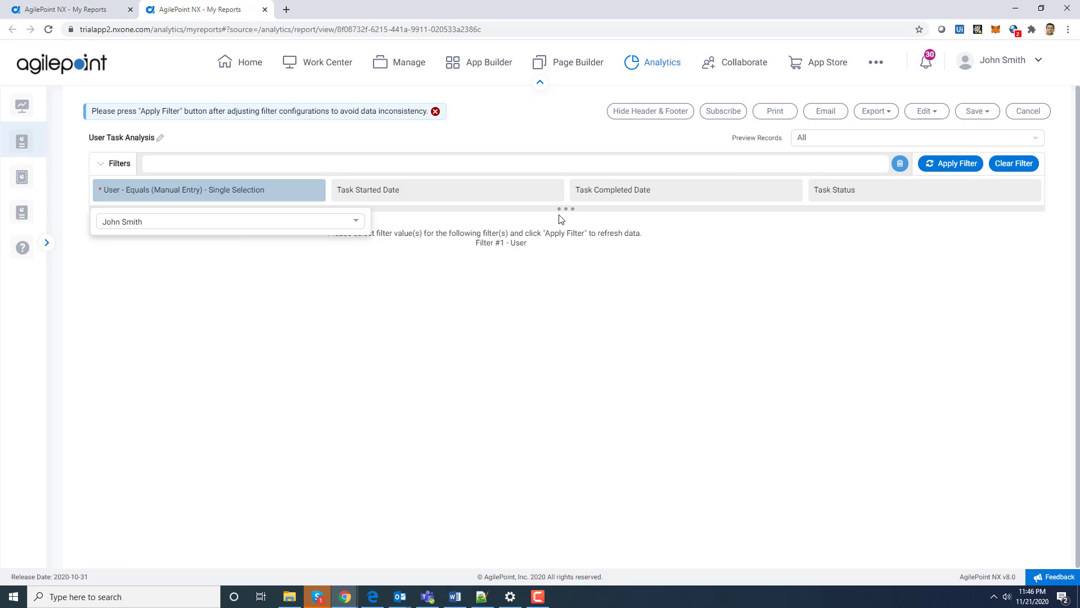
left_click_drag(568, 210, 570, 220)
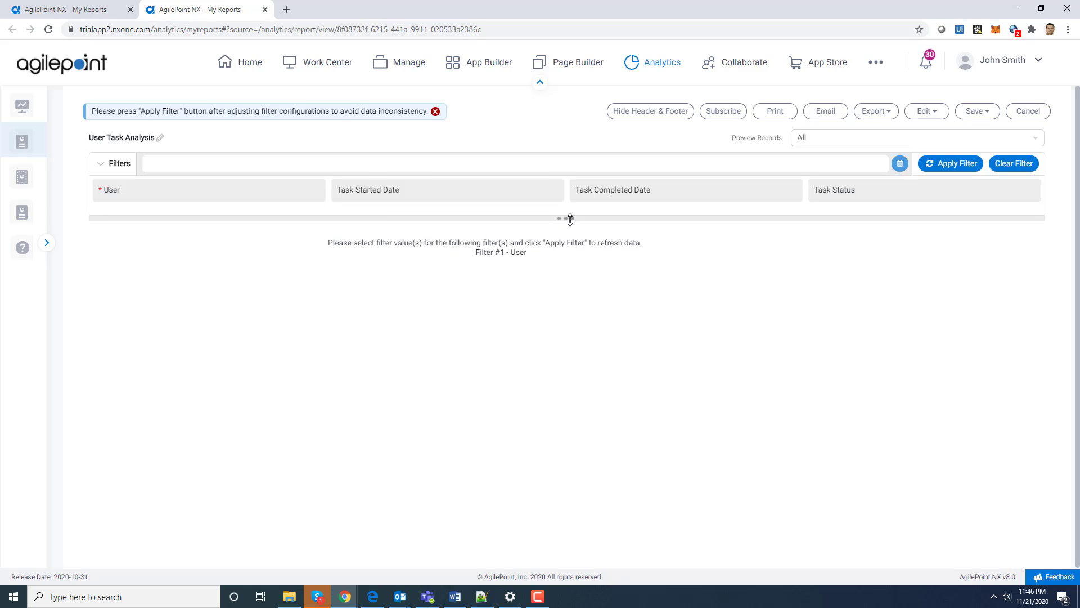
Apply the user filter and examine the Overview Of Selected User's Tasks chart and the User Task Completion Analysis table.
left_click(952, 166)
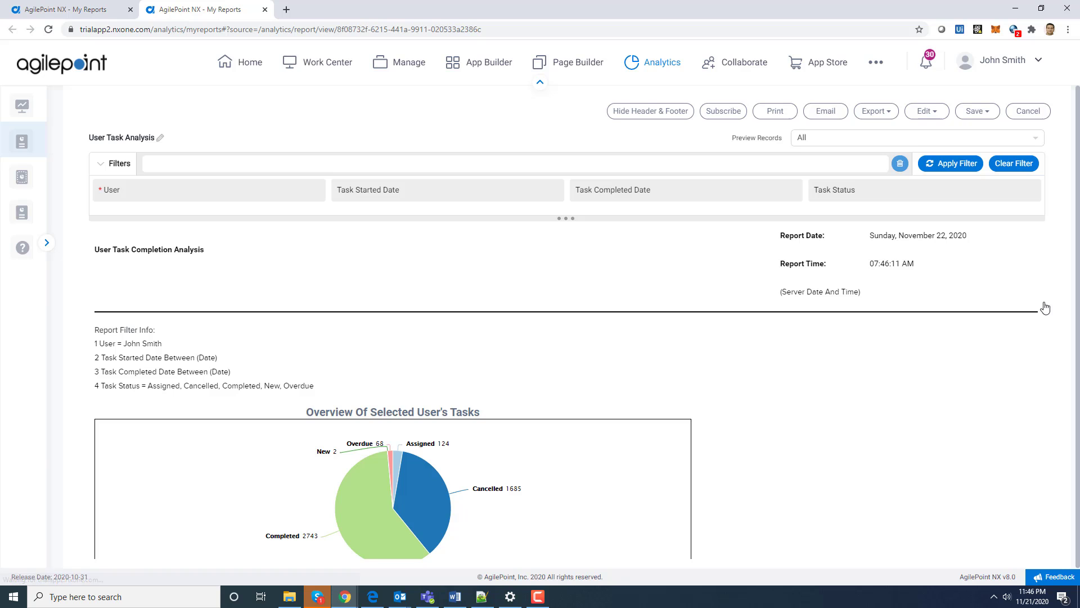
scroll(1048, 320, "down", 2)
scroll(1049, 322, "down", 1)
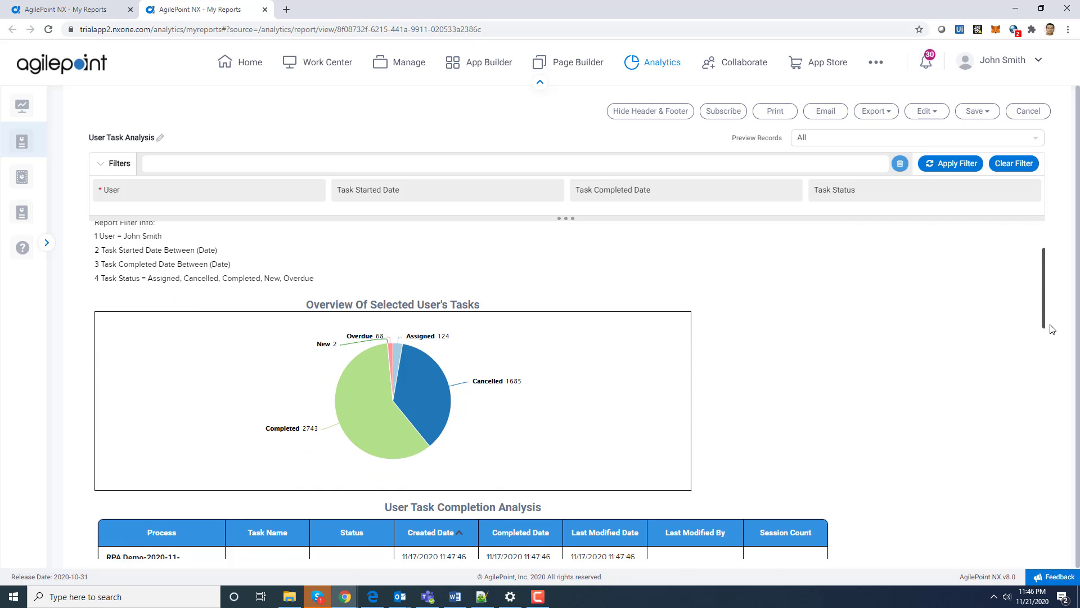
mouse_move(384, 433)
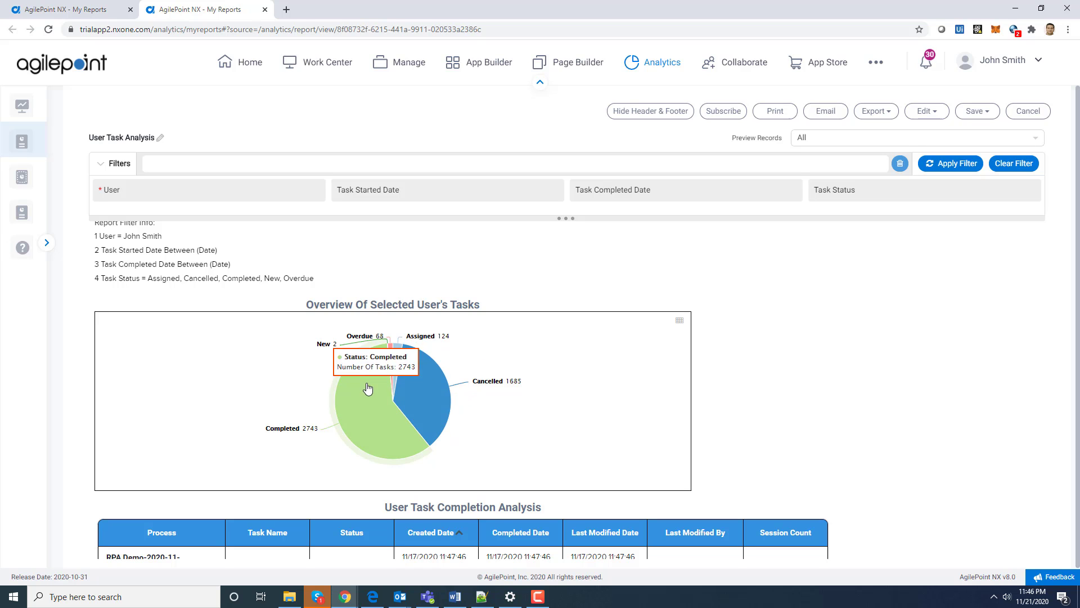
mouse_move(394, 375)
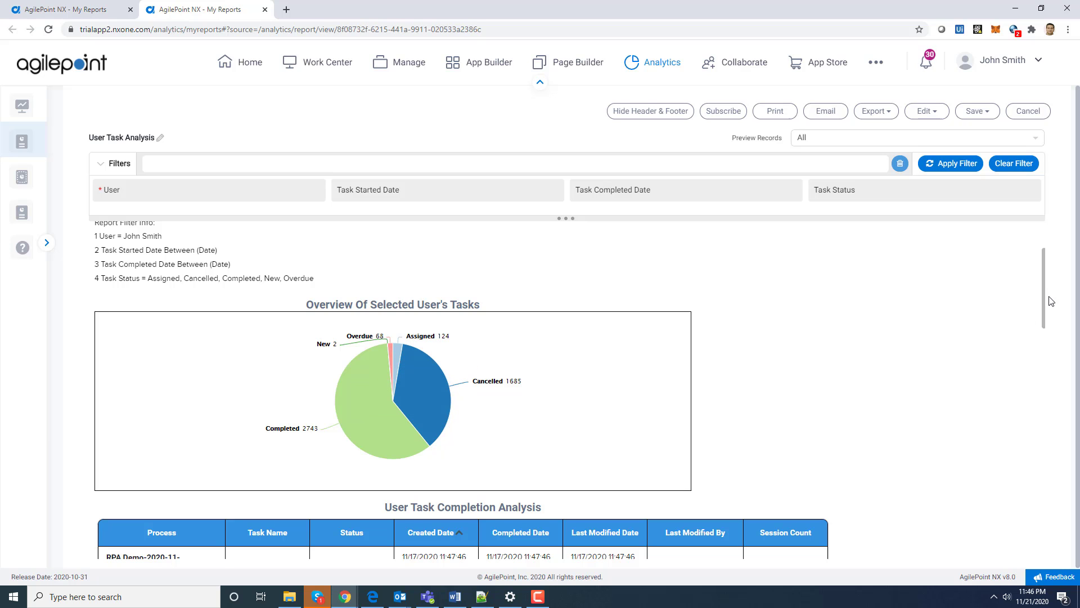
left_click_drag(1044, 306, 1059, 348)
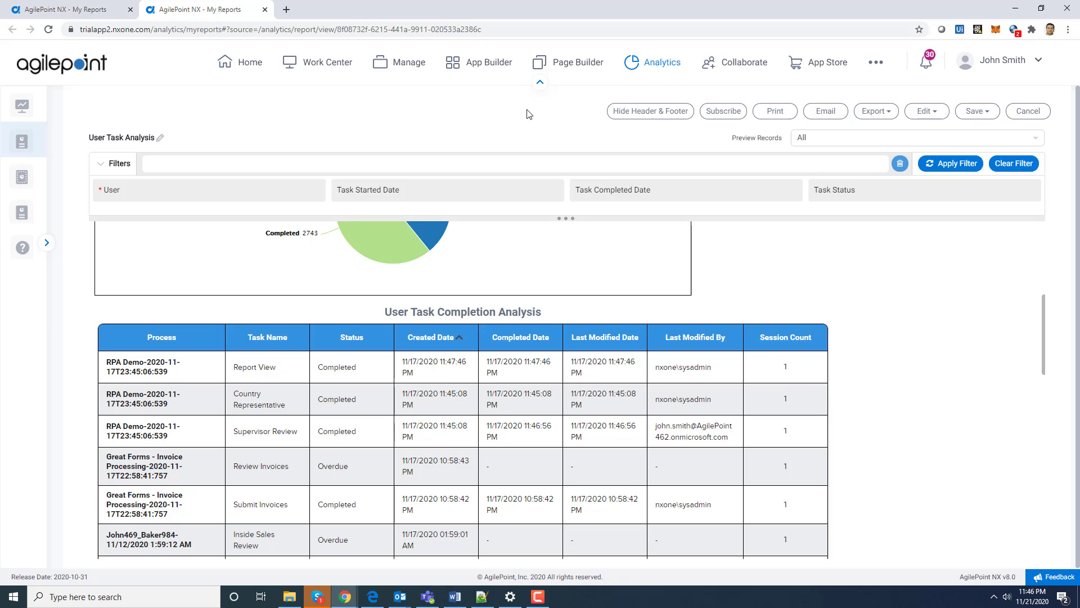
Close the User Task Analysis report's tab without saving, and open the Users Participation In An App report in a new browser tab.
left_click(264, 10)
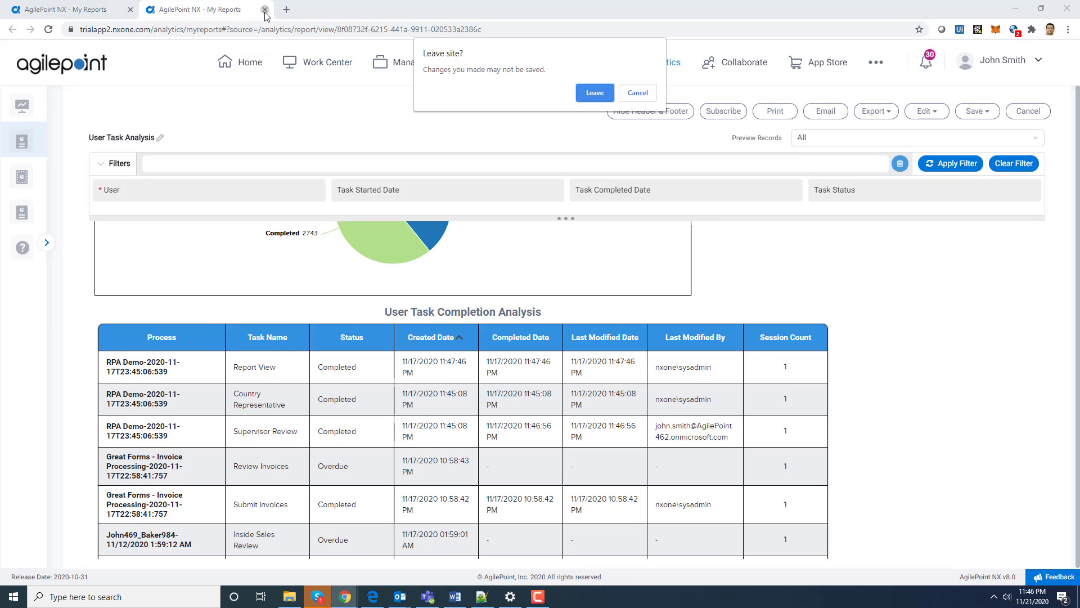
left_click(590, 92)
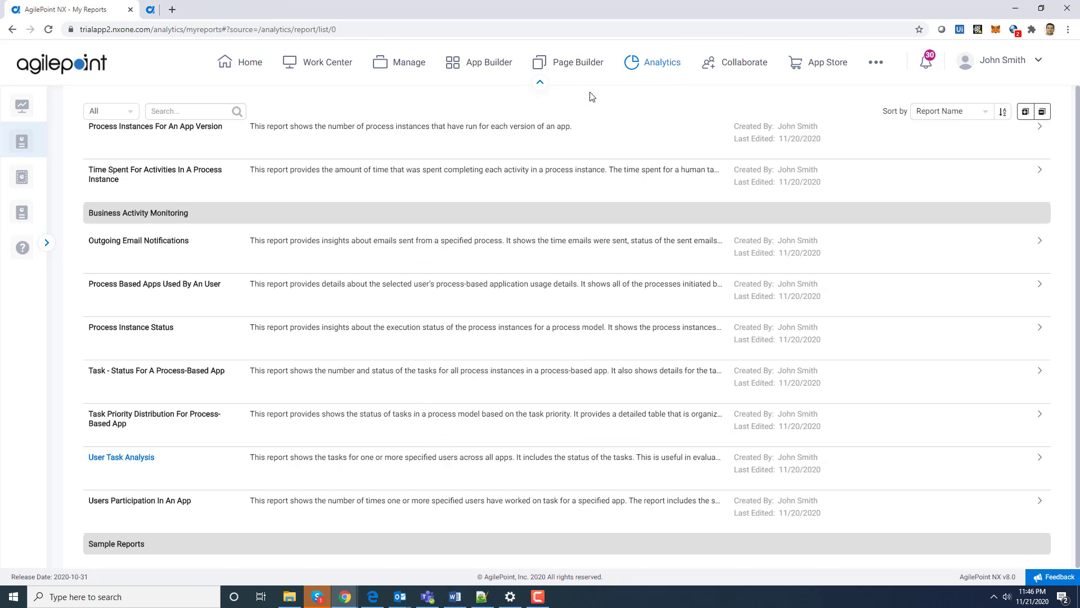
right_click(148, 506)
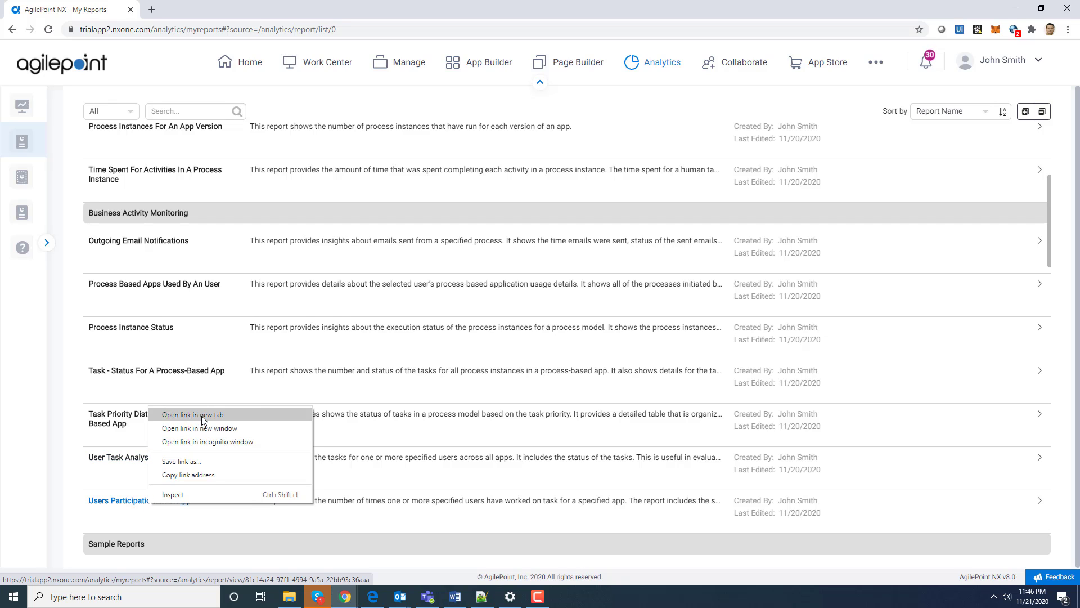
left_click(164, 415)
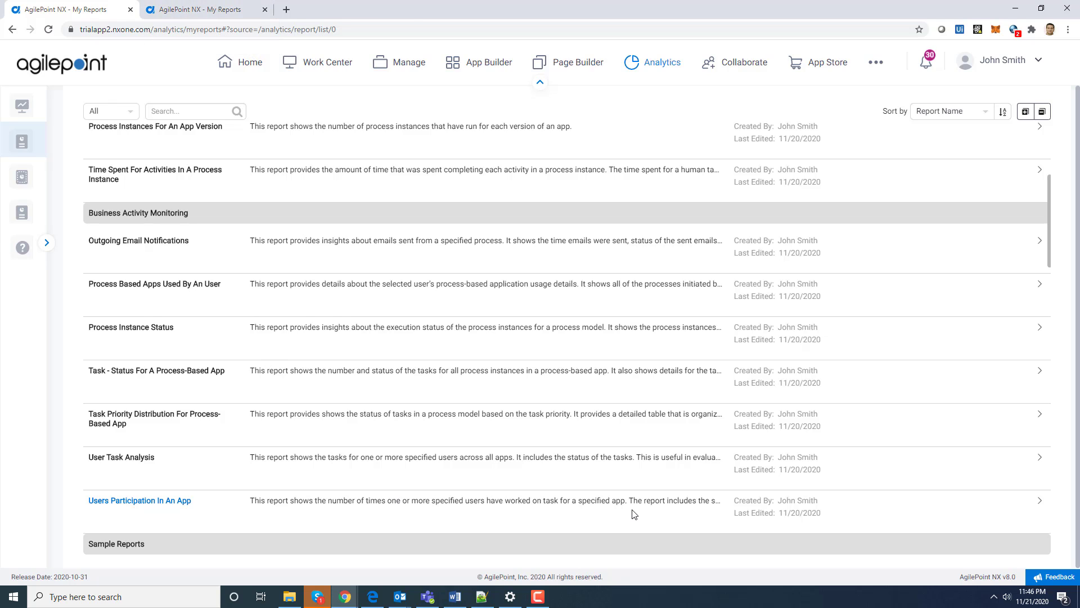
left_click(190, 12)
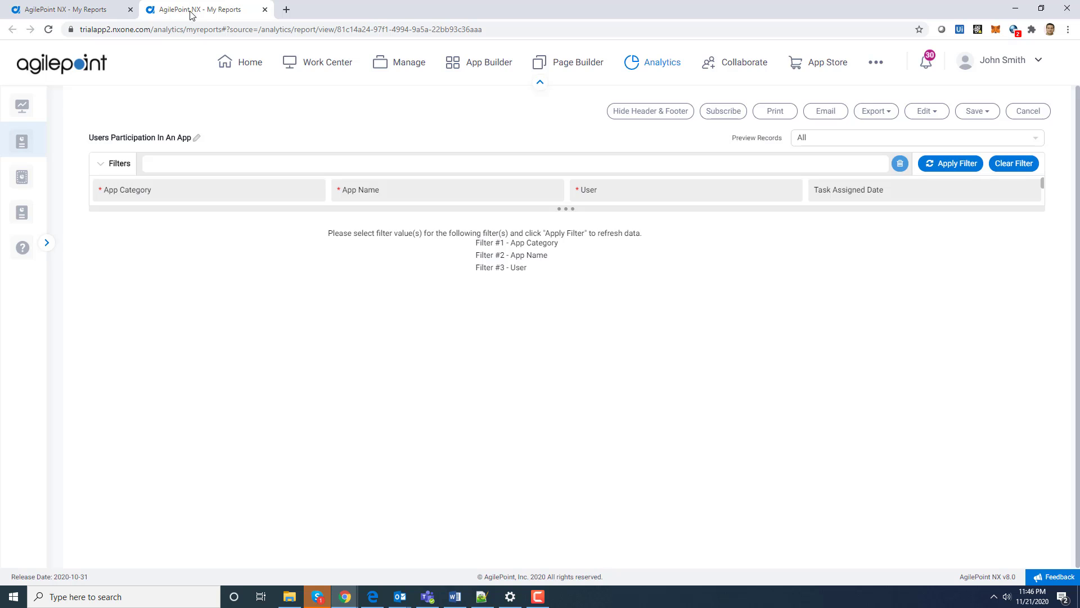
Filter the users participation report by app category Accounting And Finance and app name Great Forms - Invoice Processing.
left_click(184, 187)
left_click(358, 224)
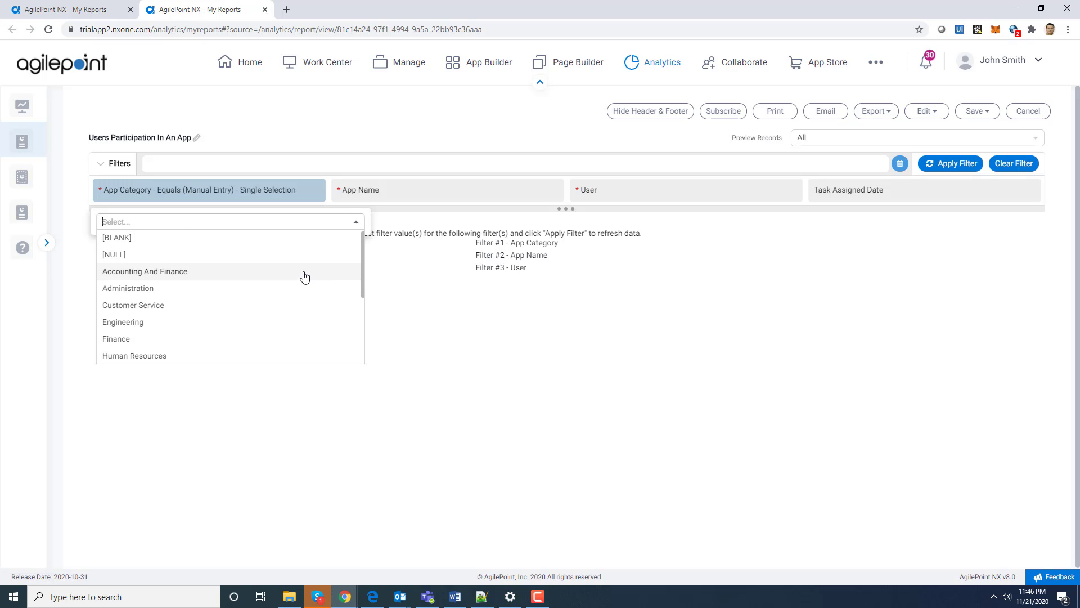
left_click(301, 272)
left_click(466, 201)
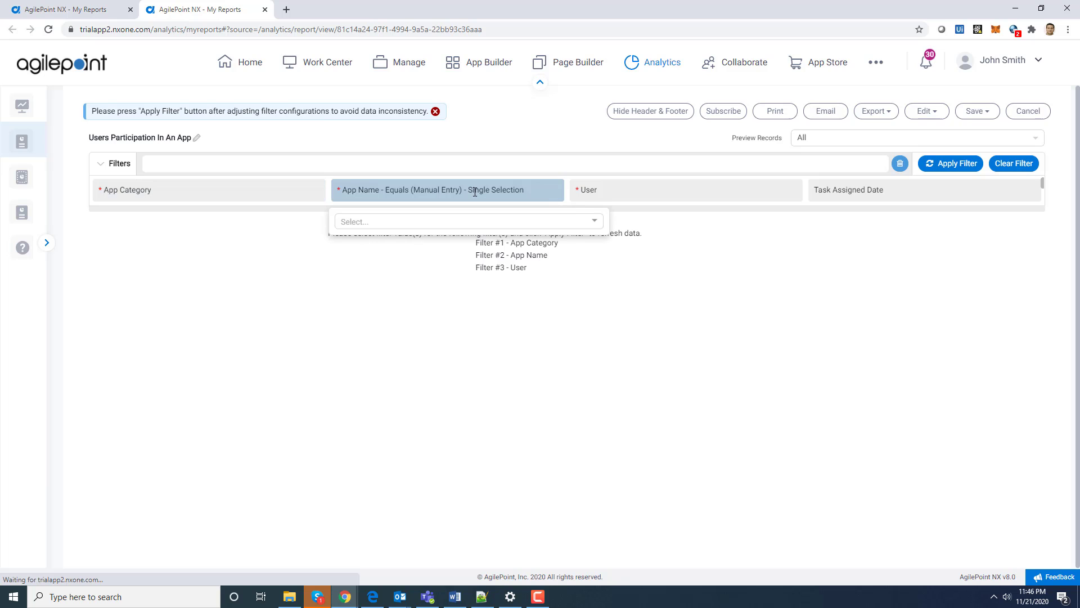
left_click(595, 225)
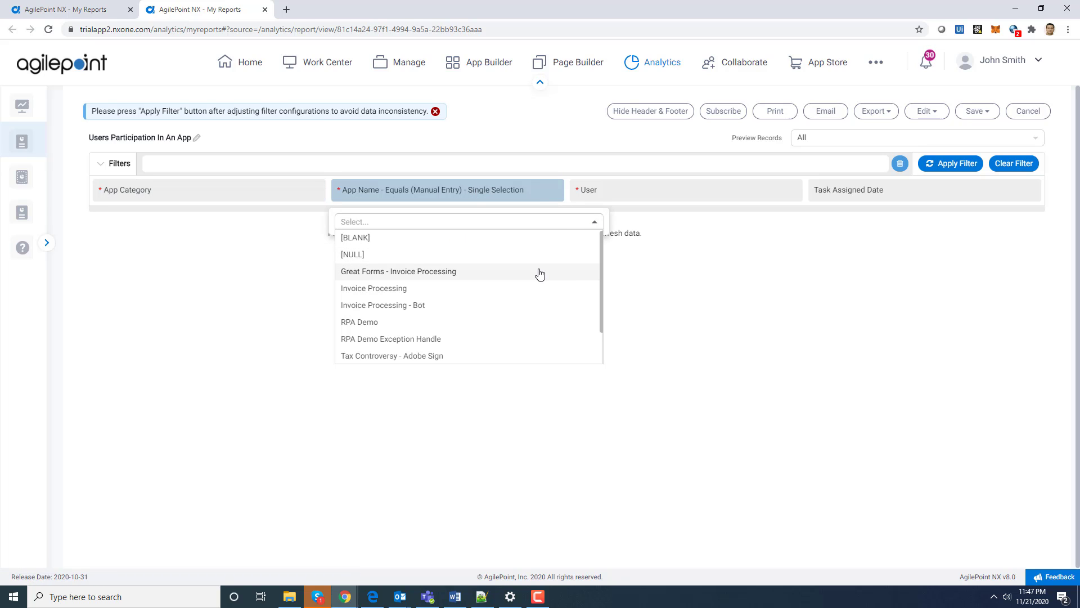
left_click(537, 271)
Search the User filter for the required person and select their name, and add AgilePoint Demo and AgilePoint ID Demo.
left_click(690, 190)
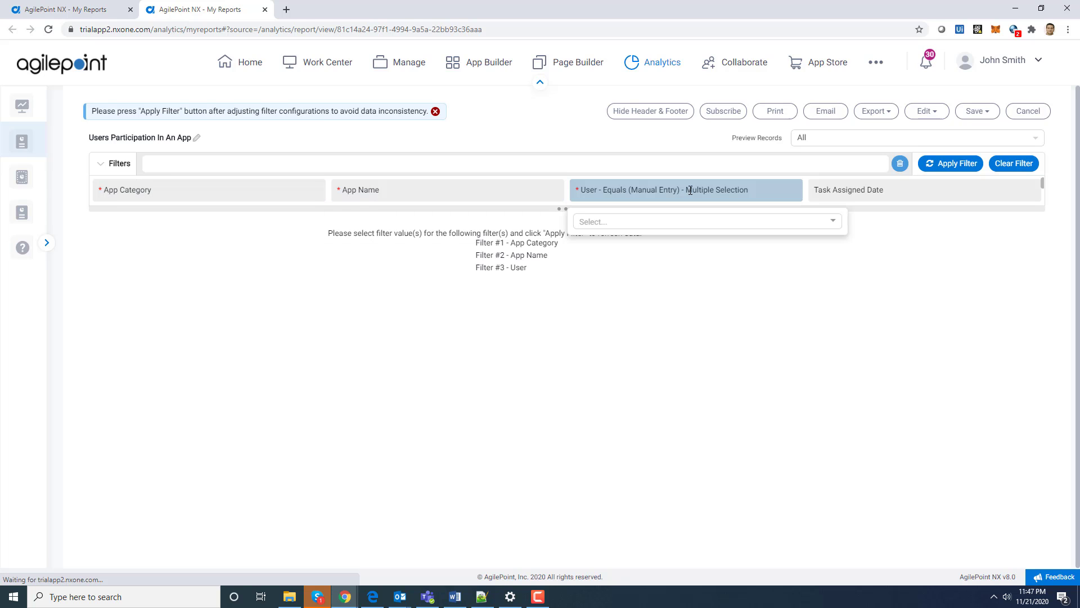
left_click(685, 219)
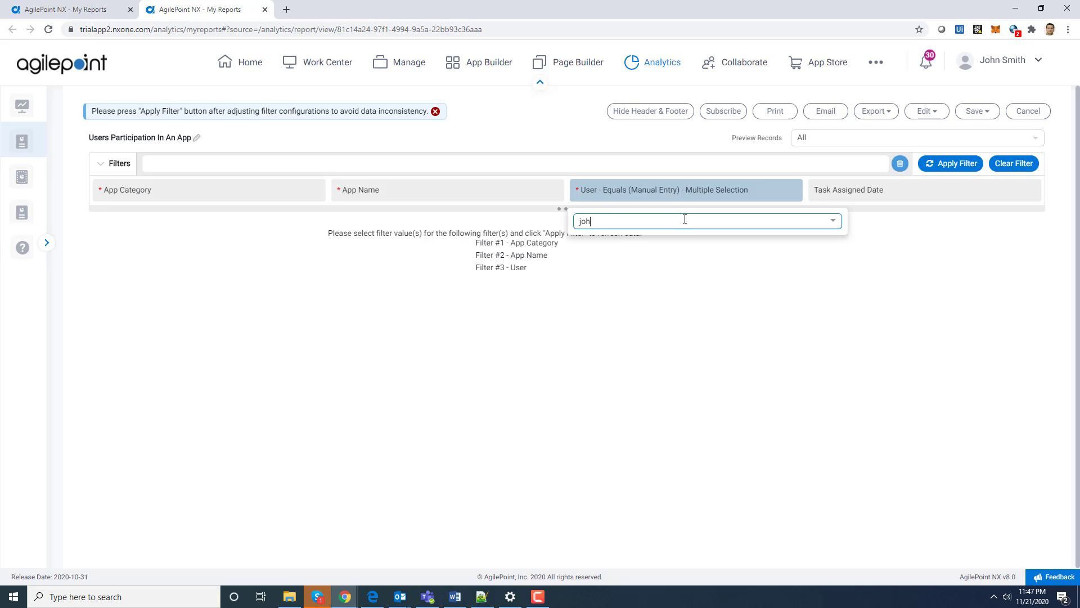
type("joh")
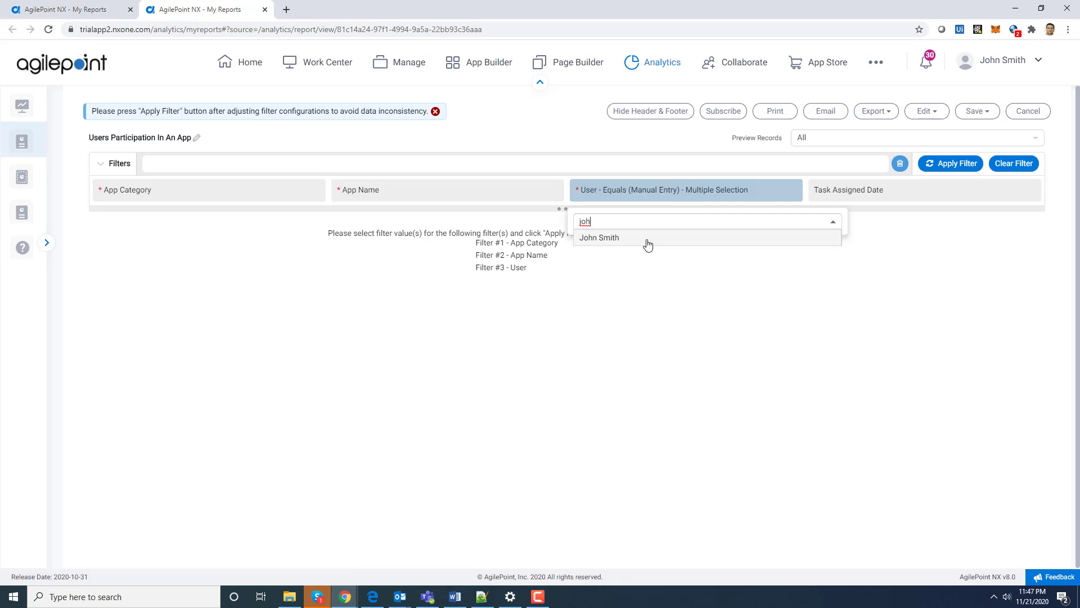
left_click(647, 242)
left_click(829, 310)
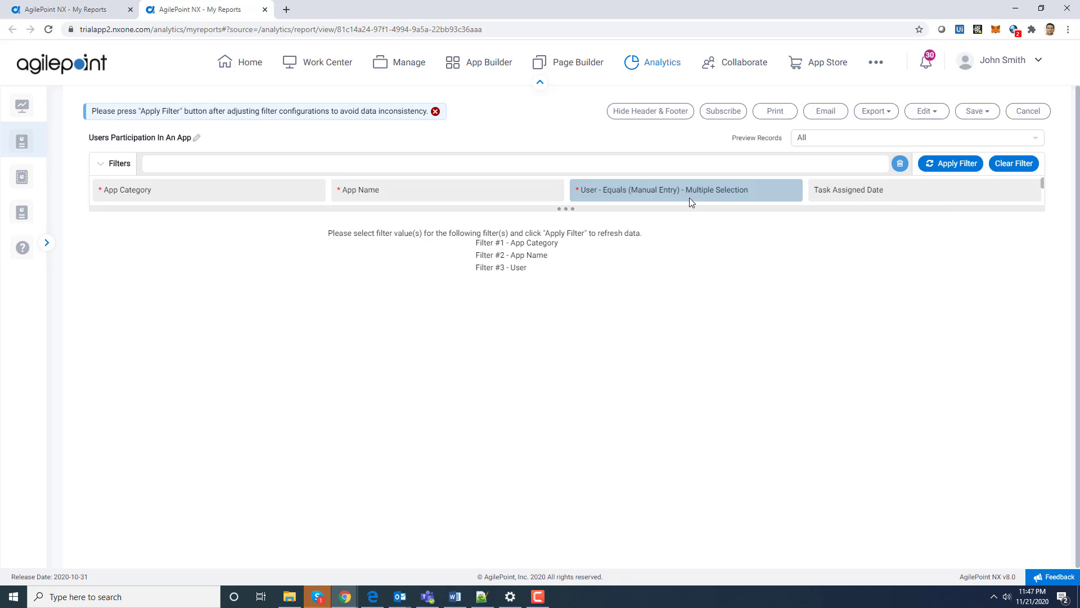
left_click(690, 192)
left_click(762, 217)
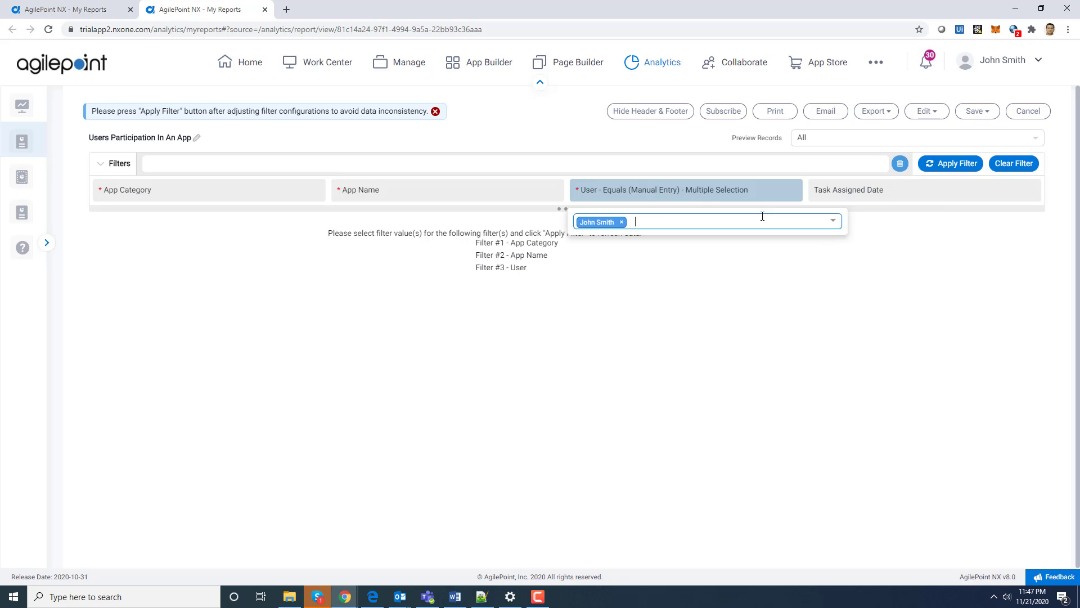
left_click(836, 224)
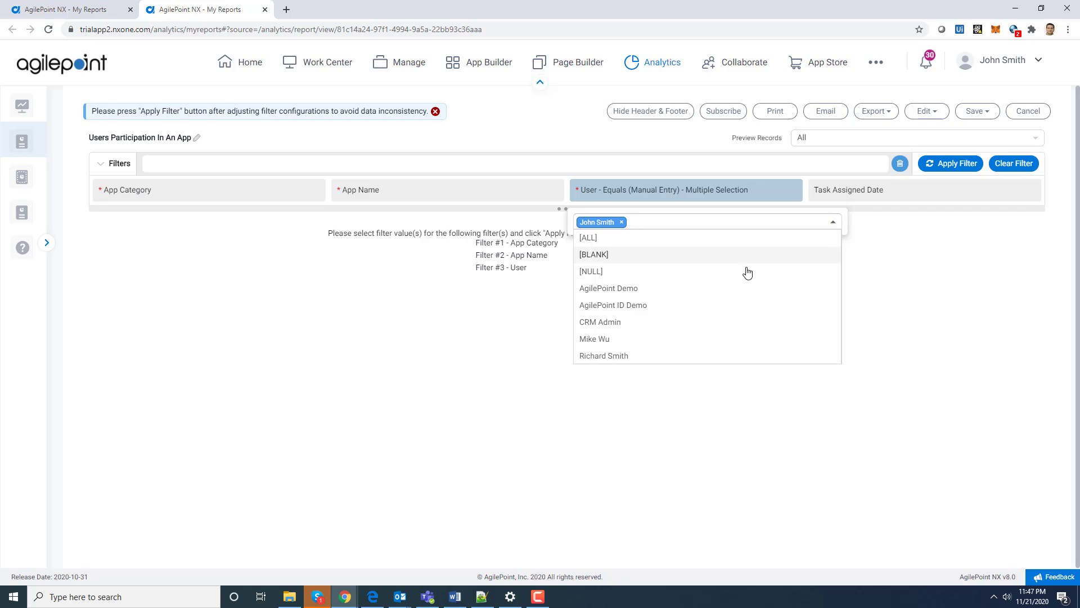
left_click(743, 292)
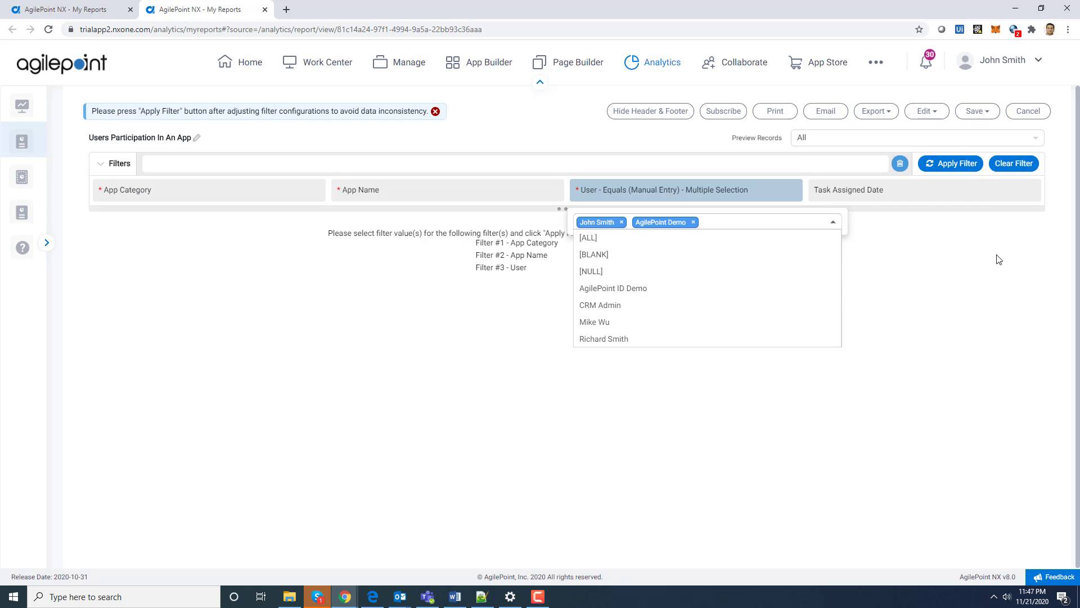
left_click(748, 291)
Apply the filters and examine the participation chart by task status and the List Of Users Associated To The Selected App table.
left_click(956, 164)
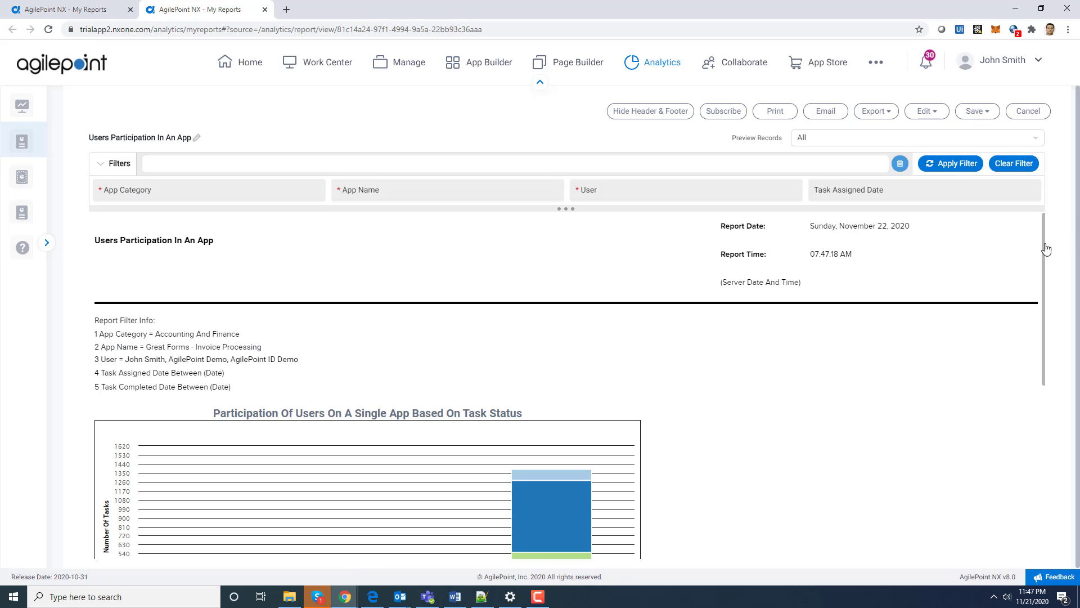
scroll(1046, 249, "down", 2)
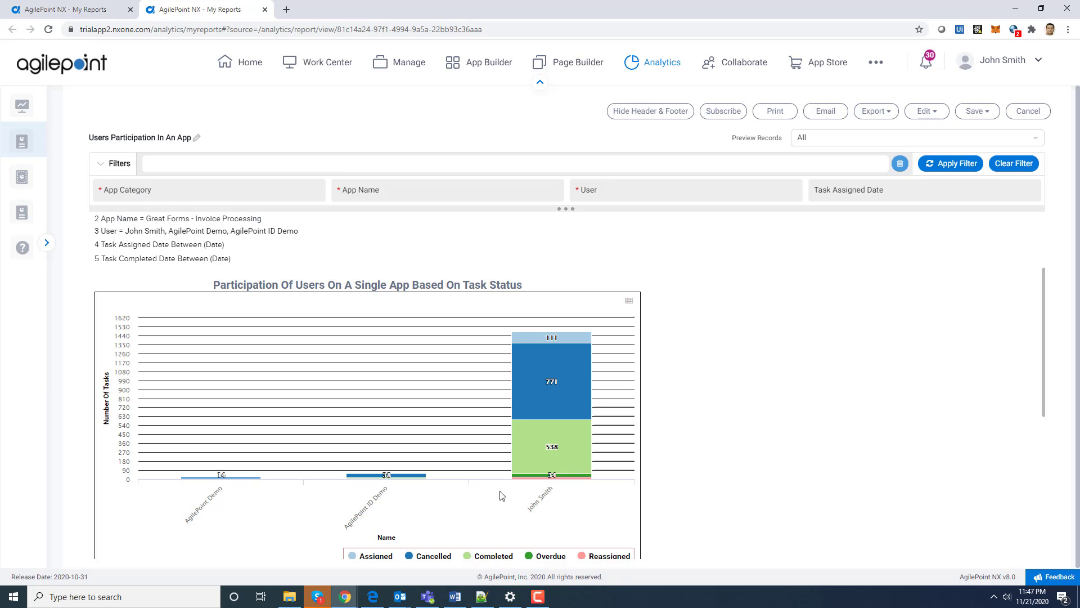
mouse_move(569, 460)
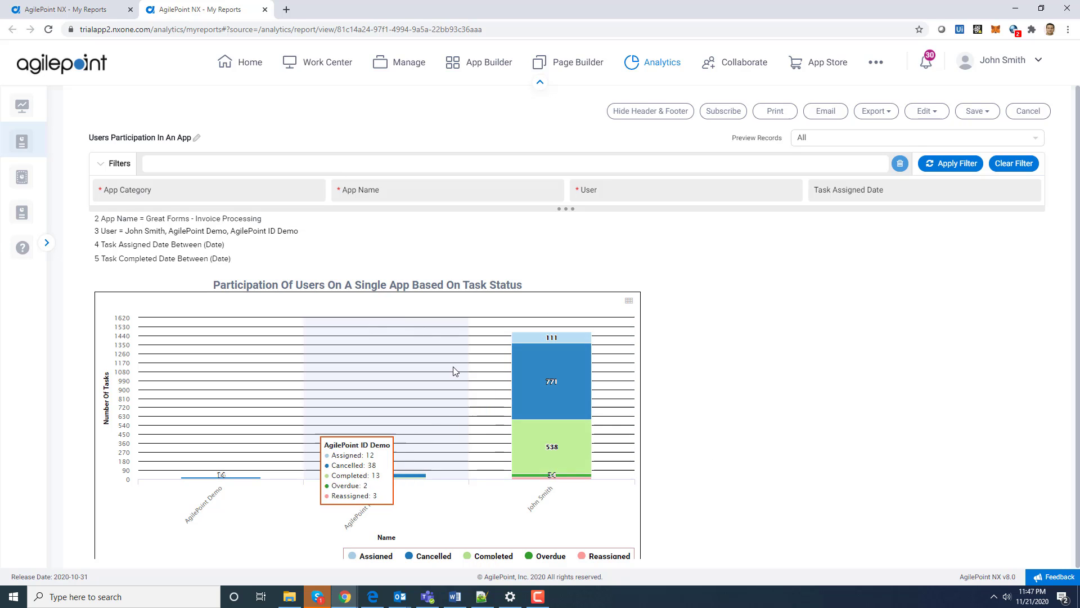
mouse_move(393, 480)
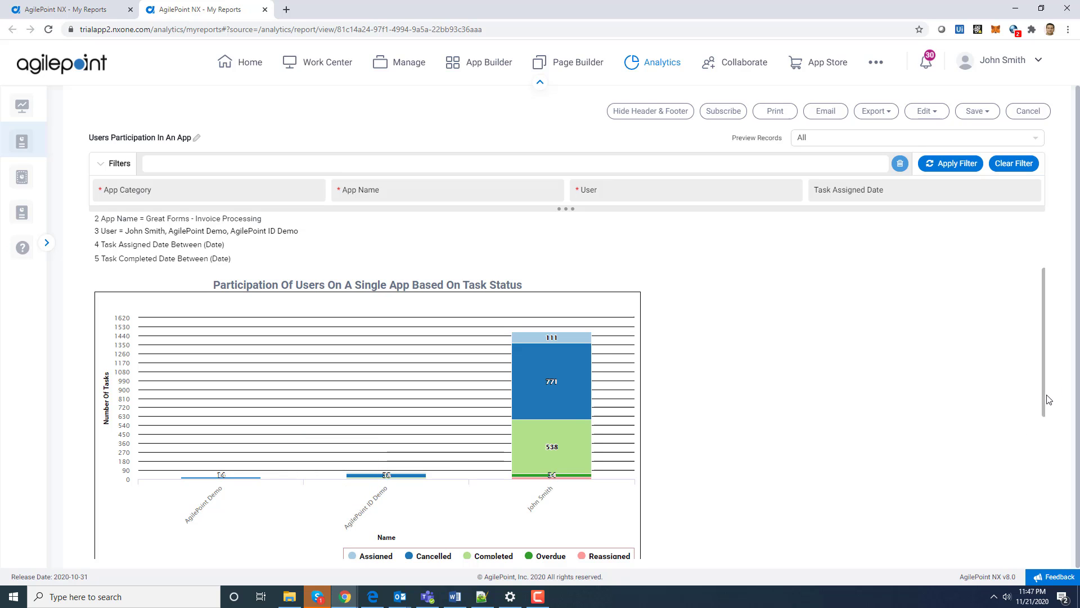
left_click_drag(1044, 403, 1073, 531)
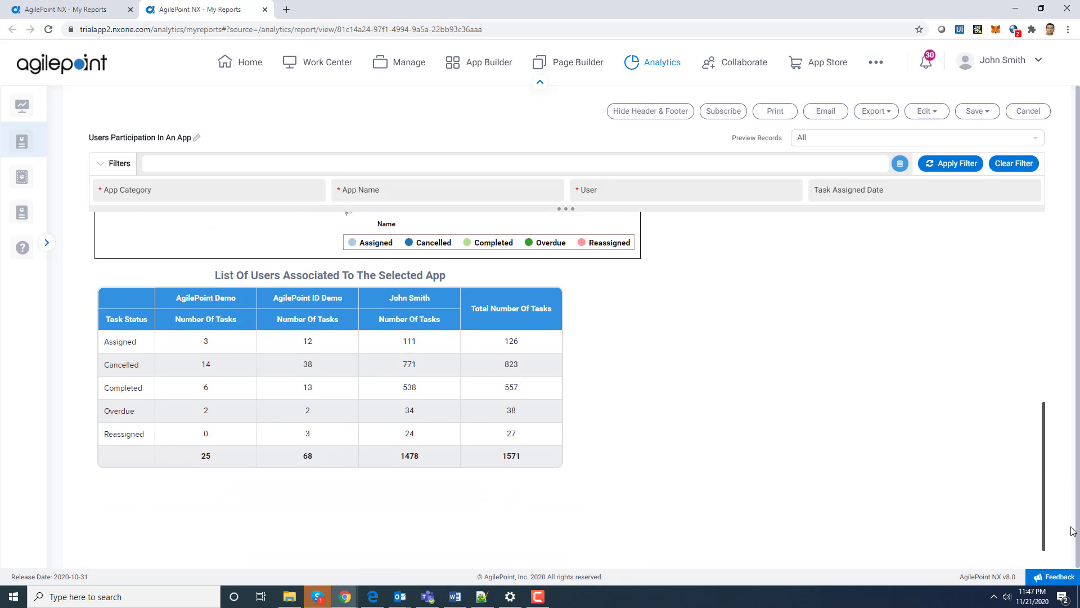
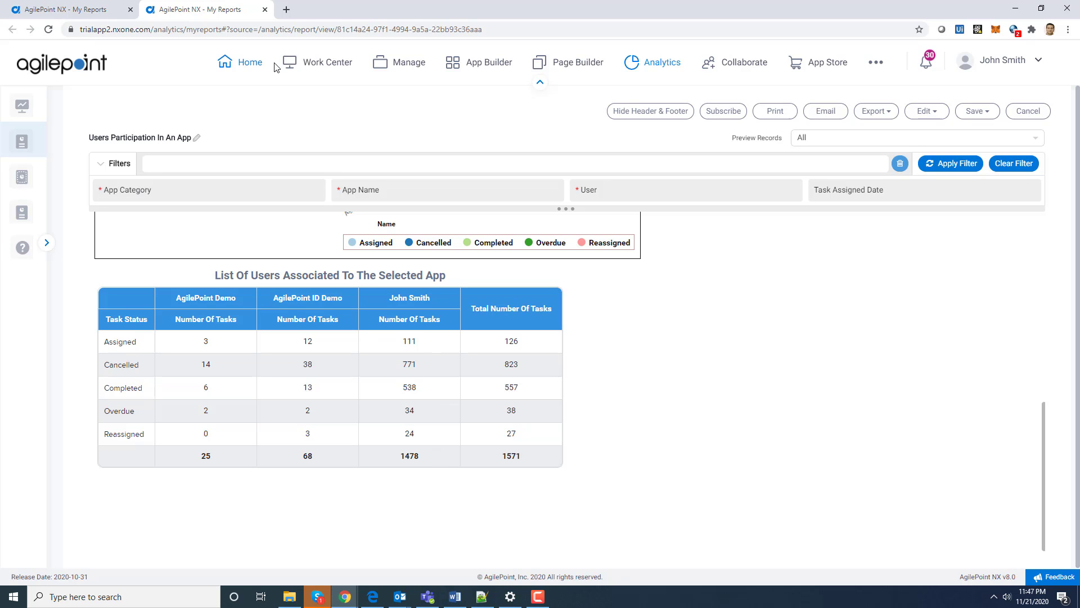
Close the users participation report's tab without saving, and open the Access Tokens report under Security and Compliance in a new browser tab.
left_click(265, 10)
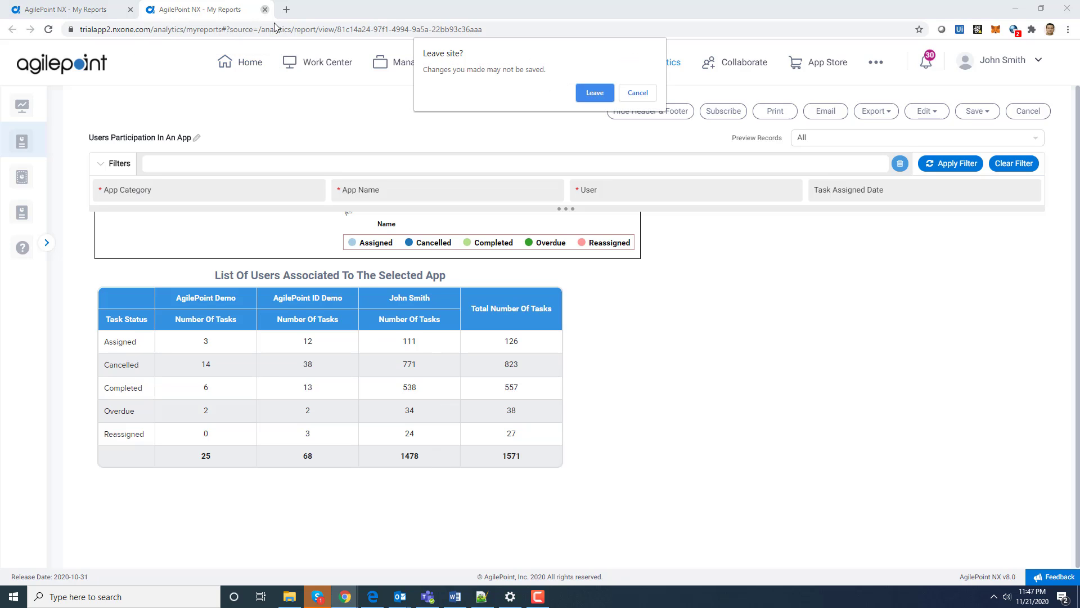
left_click(594, 94)
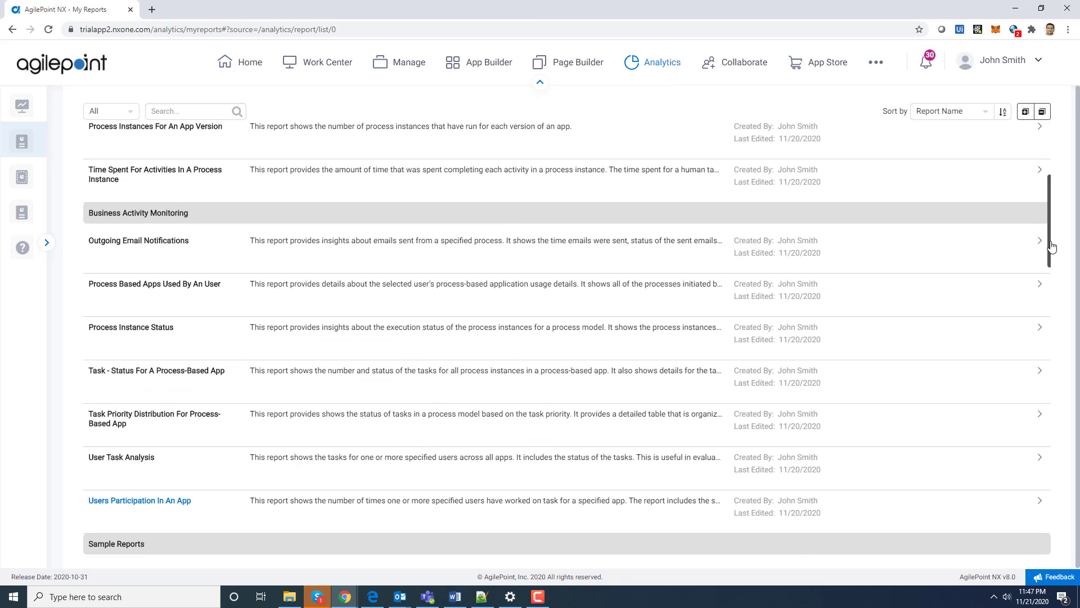
left_click_drag(1054, 241, 1079, 467)
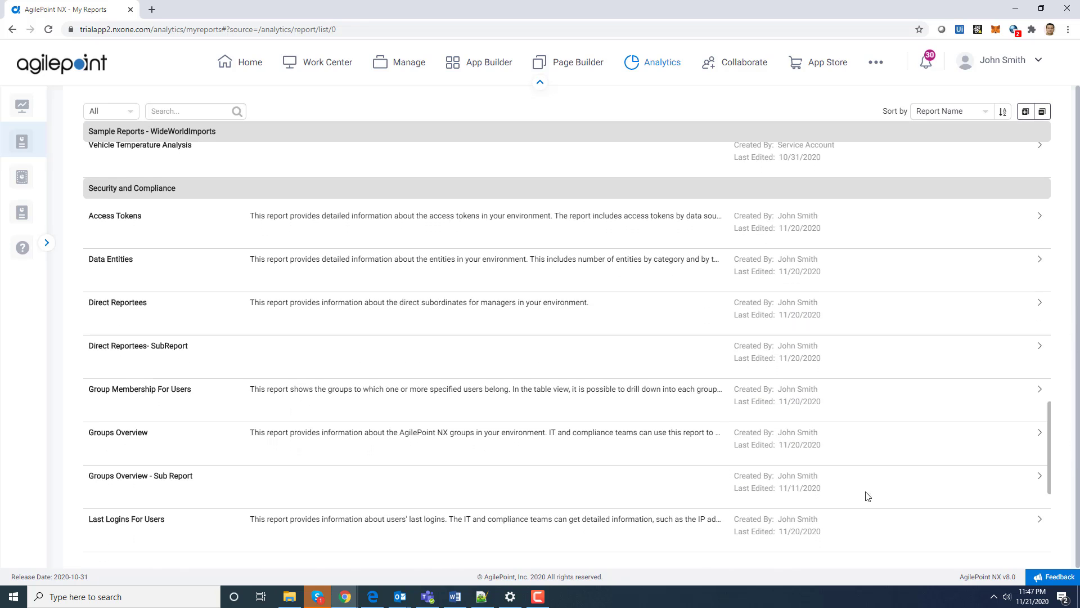
right_click(140, 217)
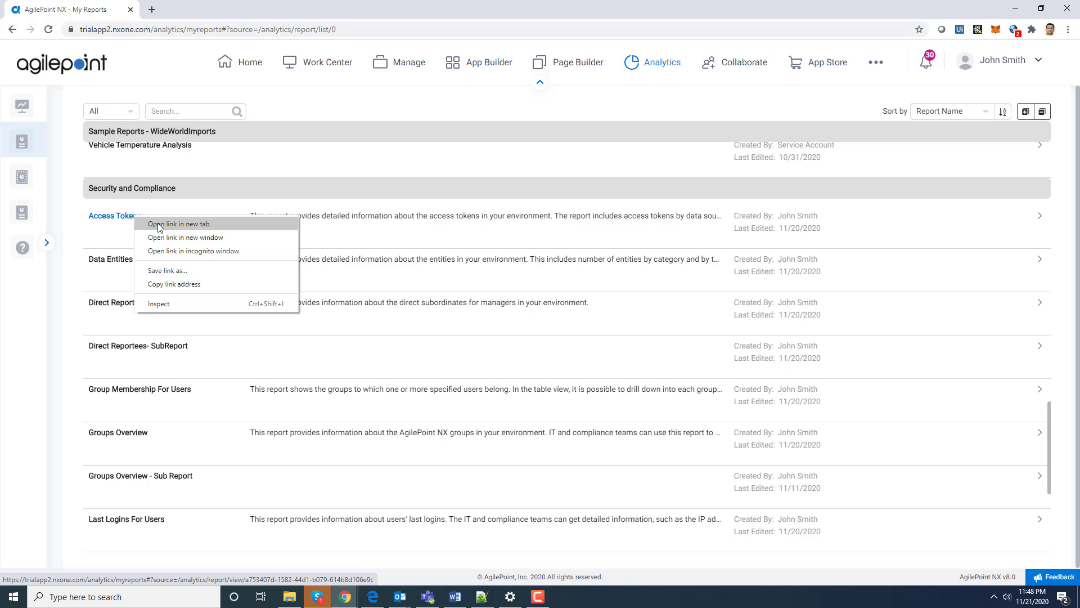
left_click(159, 225)
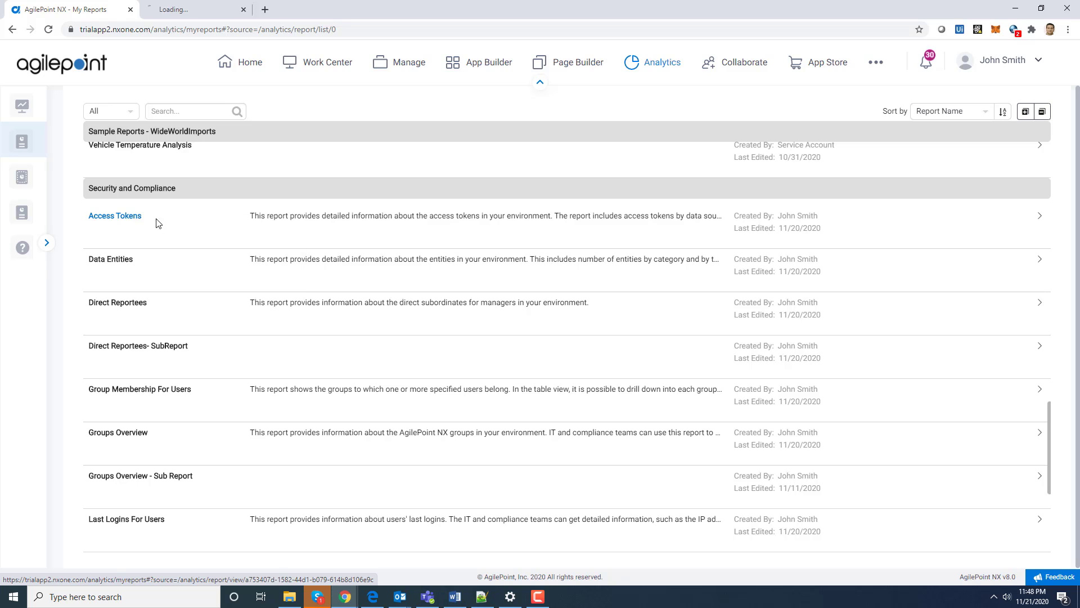
left_click(191, 11)
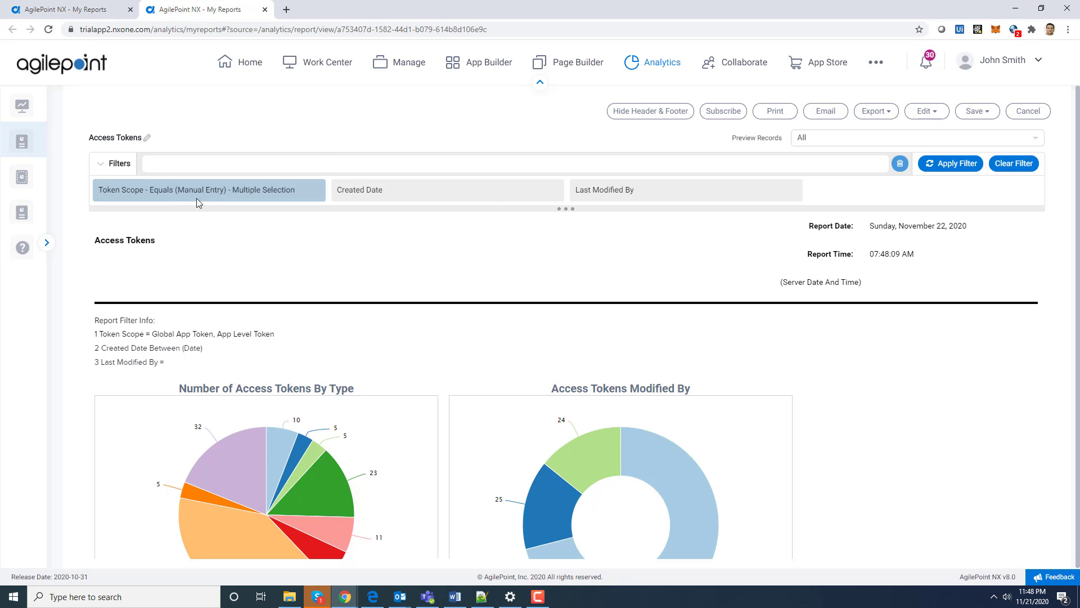
Examine the Number of Access Tokens By Type and Access Tokens Modified By charts in the report.
scroll(1078, 197, "down", 1)
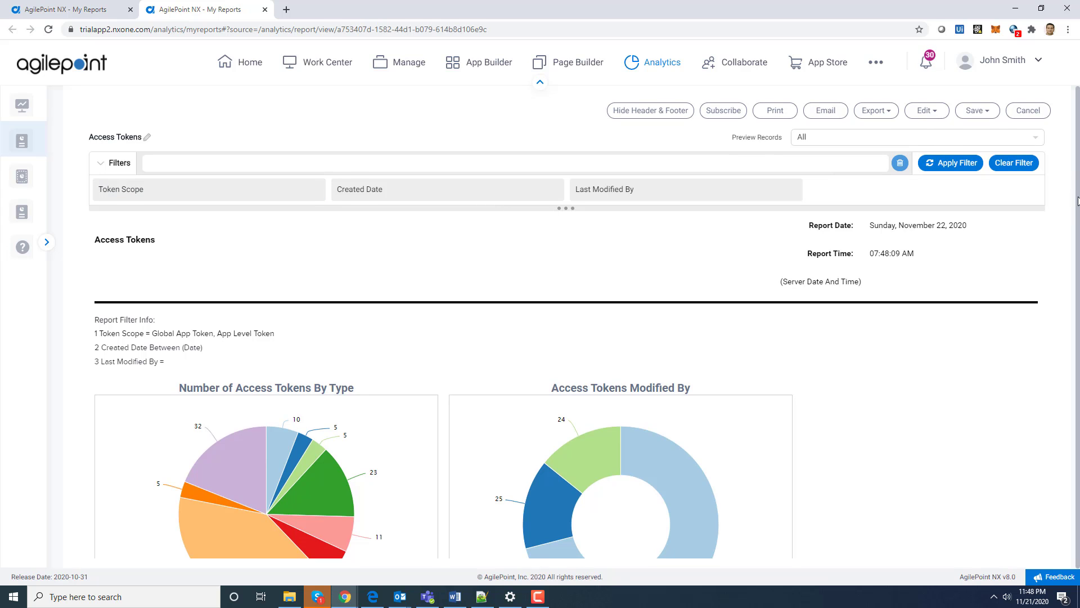
scroll(1052, 253, "down", 1)
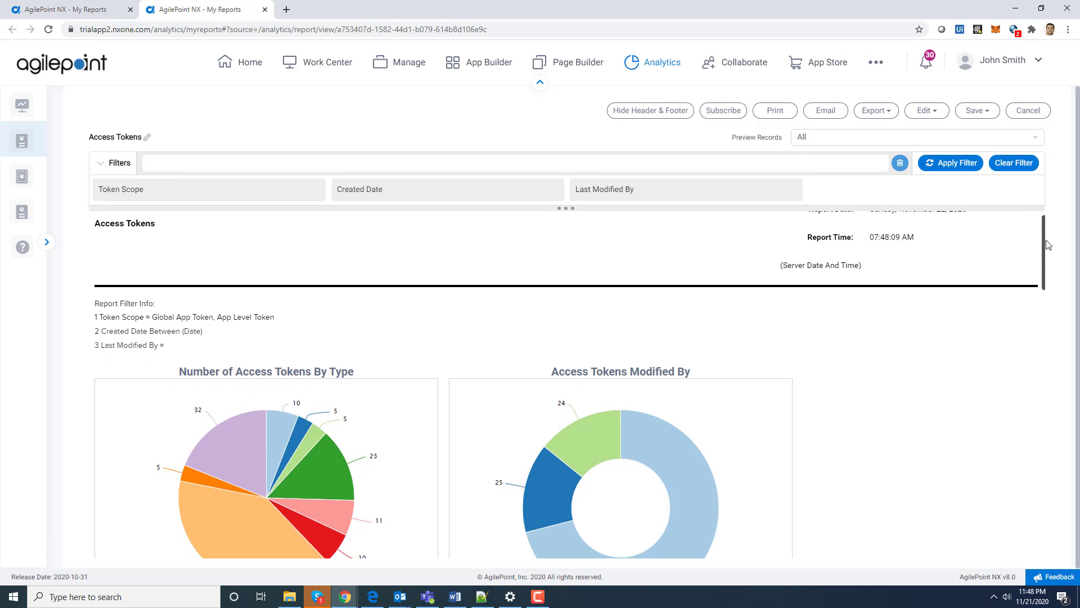
scroll(1057, 259, "down", 1)
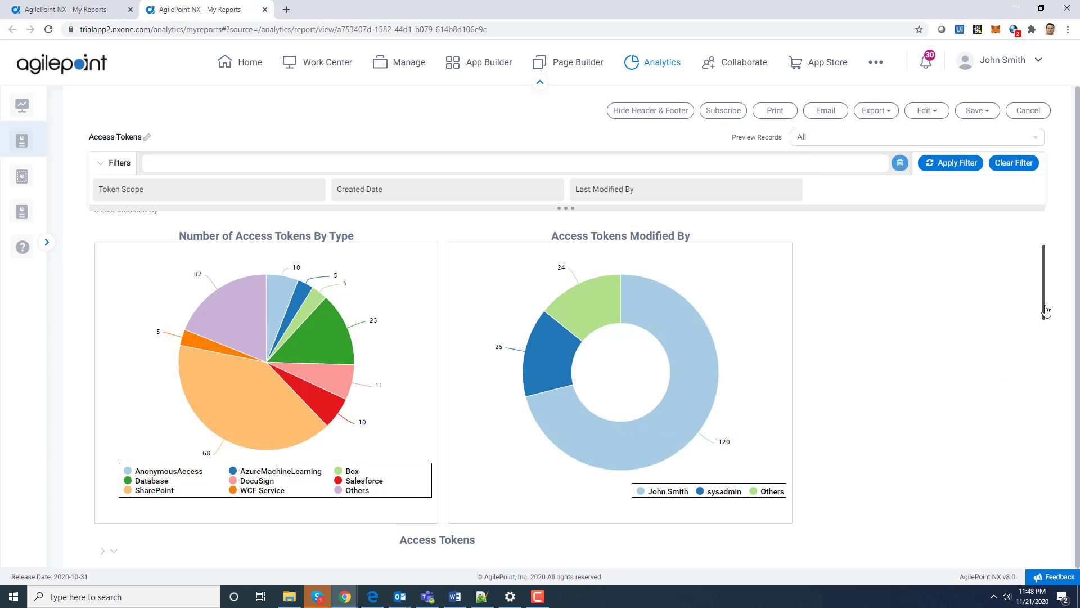
Review the Access Tokens table listing tokens by type, app and last modification, and return to the report's charts.
left_click_drag(1047, 311, 1057, 370)
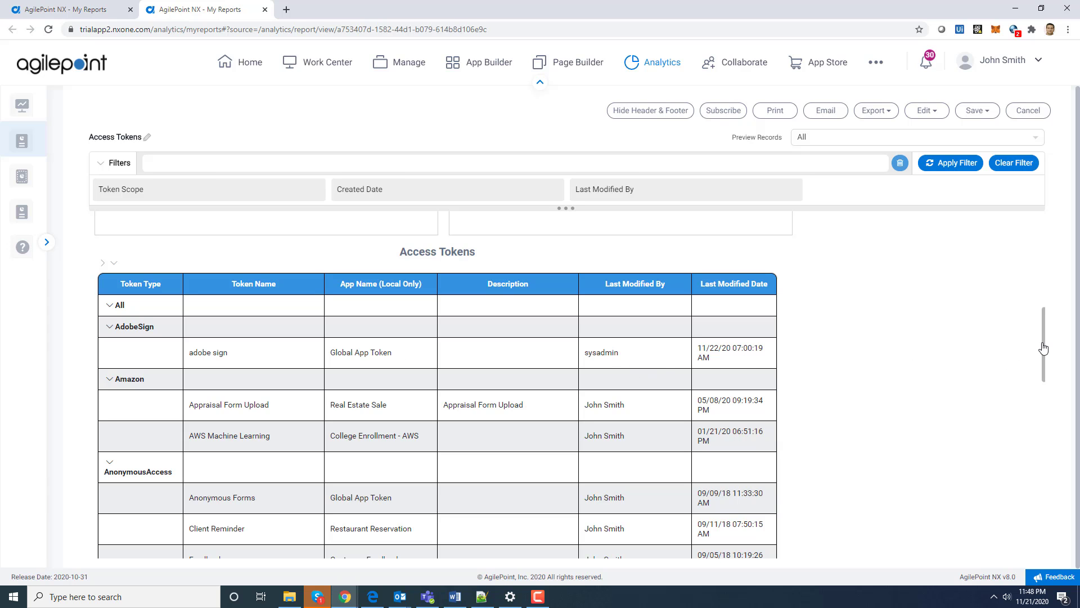
left_click_drag(1041, 345, 1044, 278)
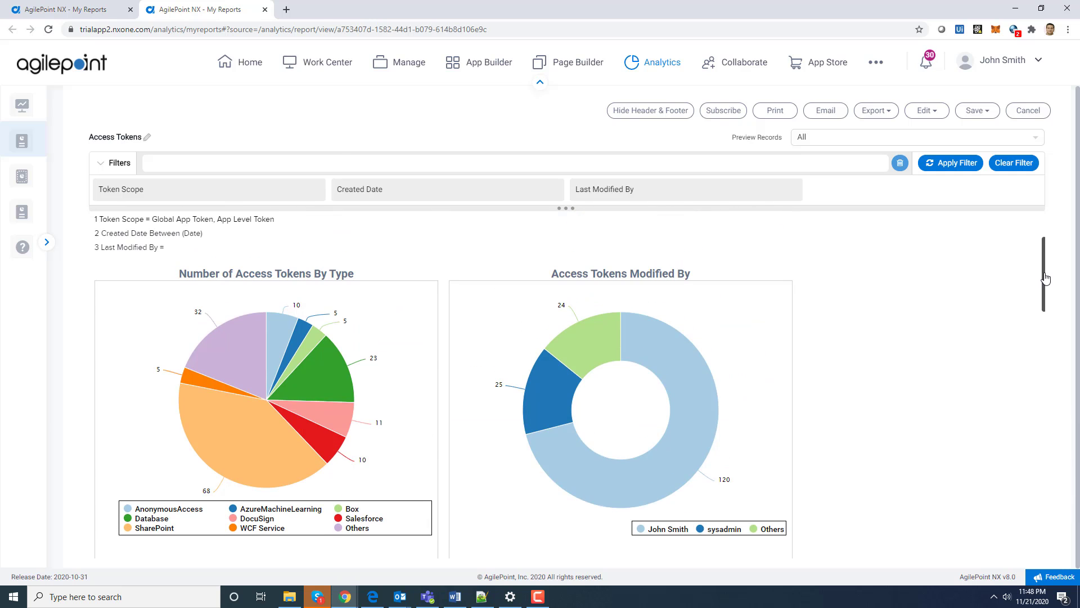
Close the Access Tokens report's tab and open the Data Entities report under Security and Compliance in a new browser tab.
left_click(264, 9)
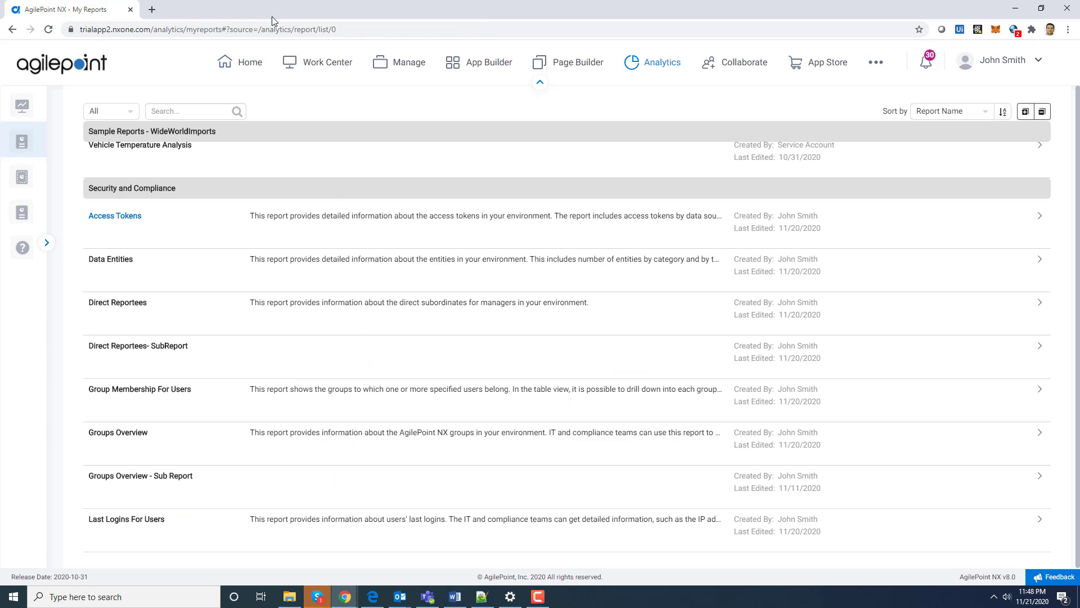
right_click(120, 264)
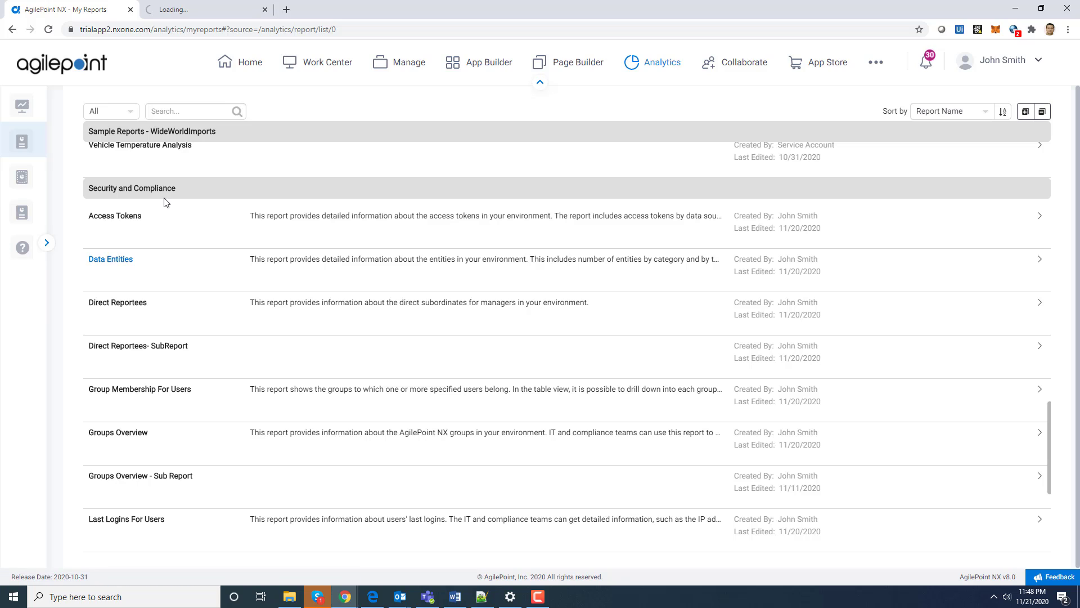
left_click(189, 6)
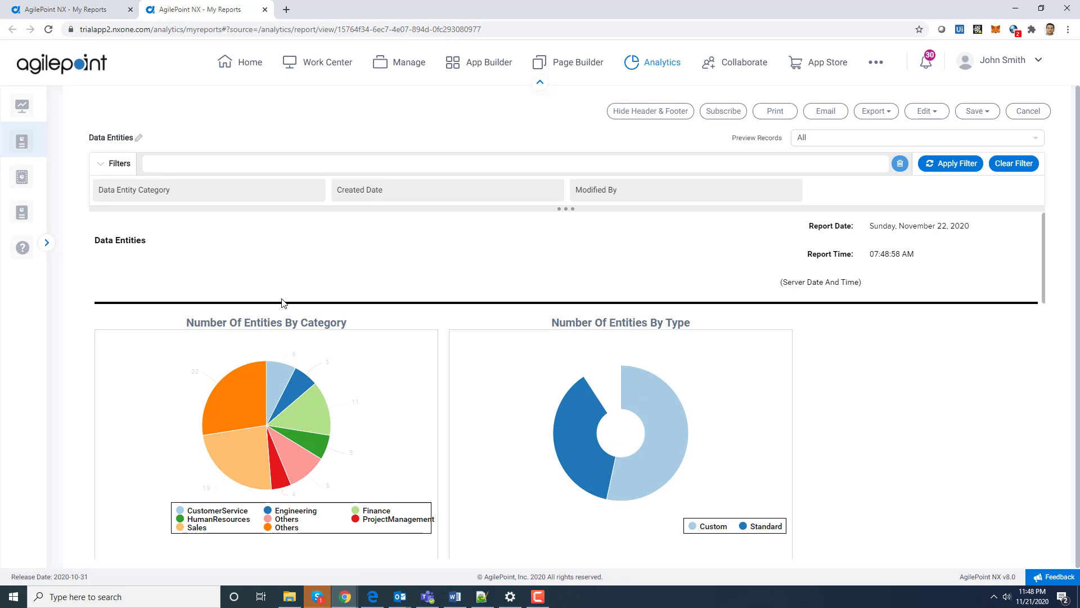
Examine the Number Of Entities By Category and By Type charts and the Data Entities table below them.
mouse_move(696, 377)
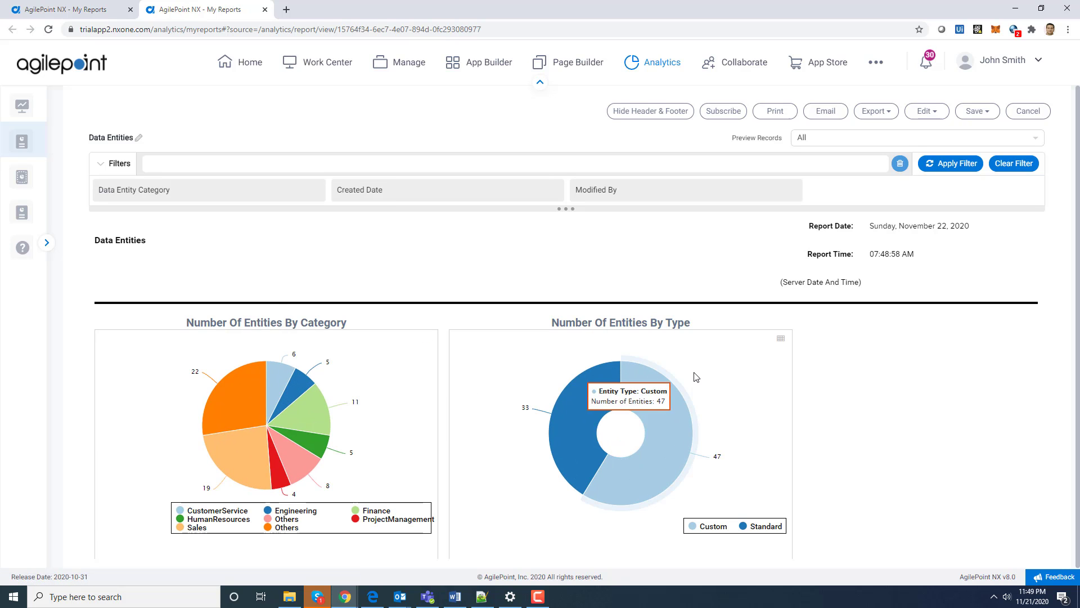
mouse_move(266, 463)
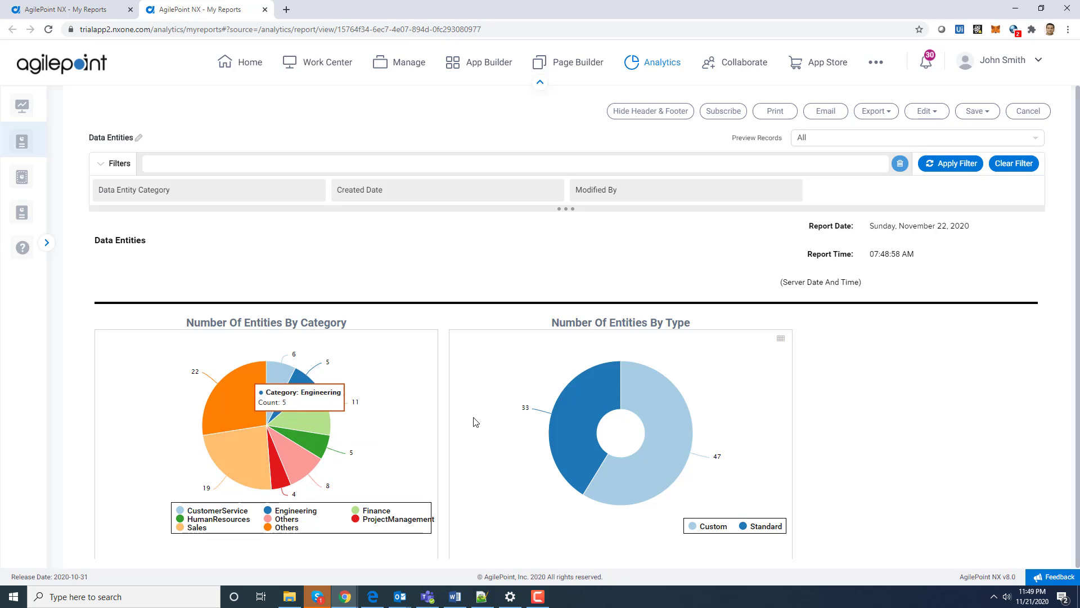
mouse_move(624, 484)
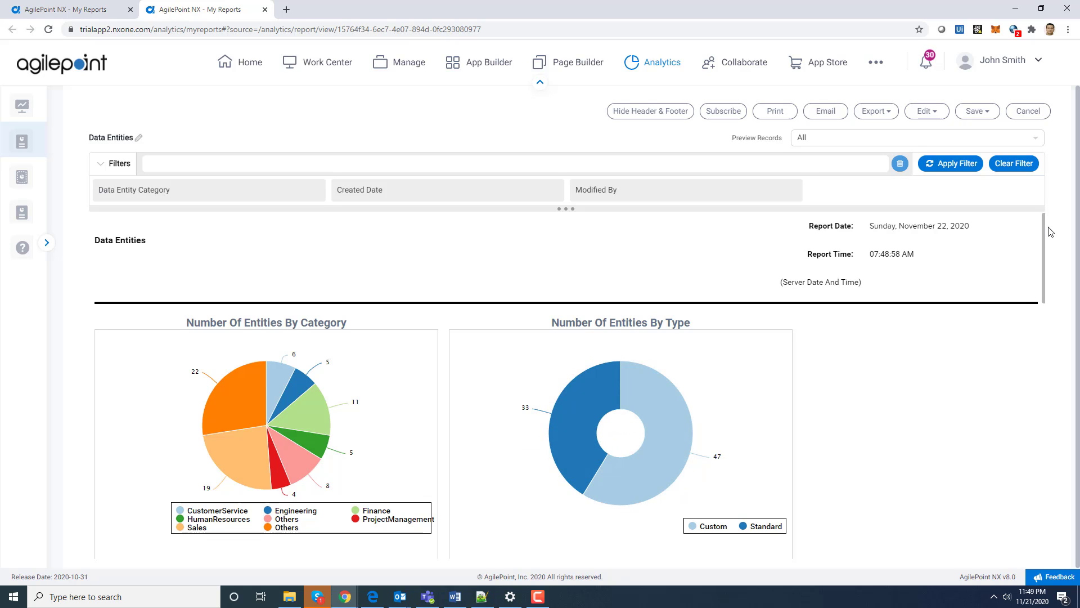
left_click_drag(1042, 233, 1059, 323)
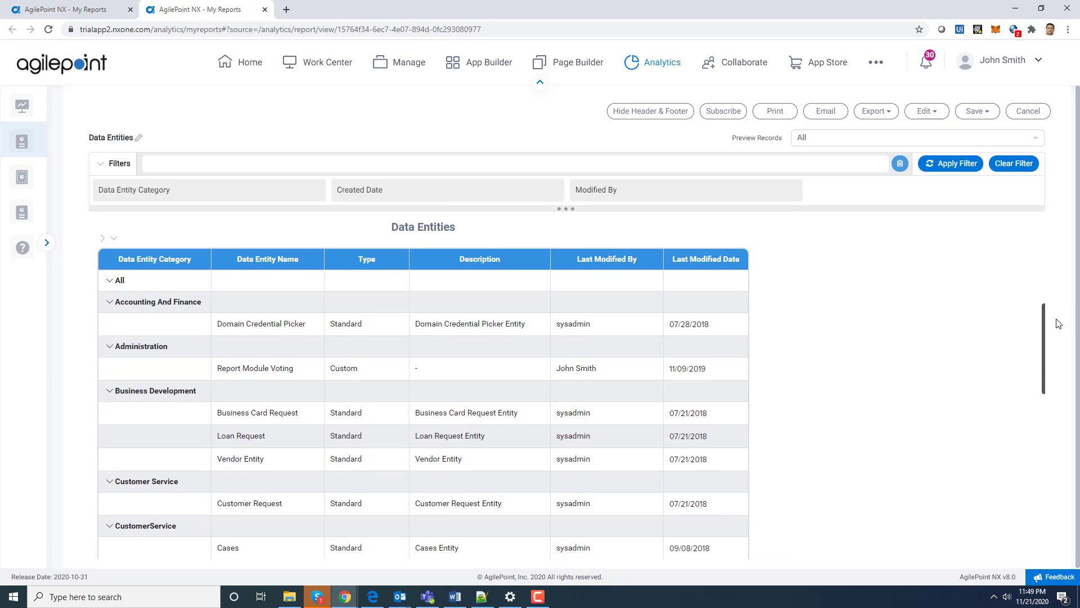
Close the Data Entities report's tab and open the Direct Reportees report in a new browser tab.
left_click(265, 9)
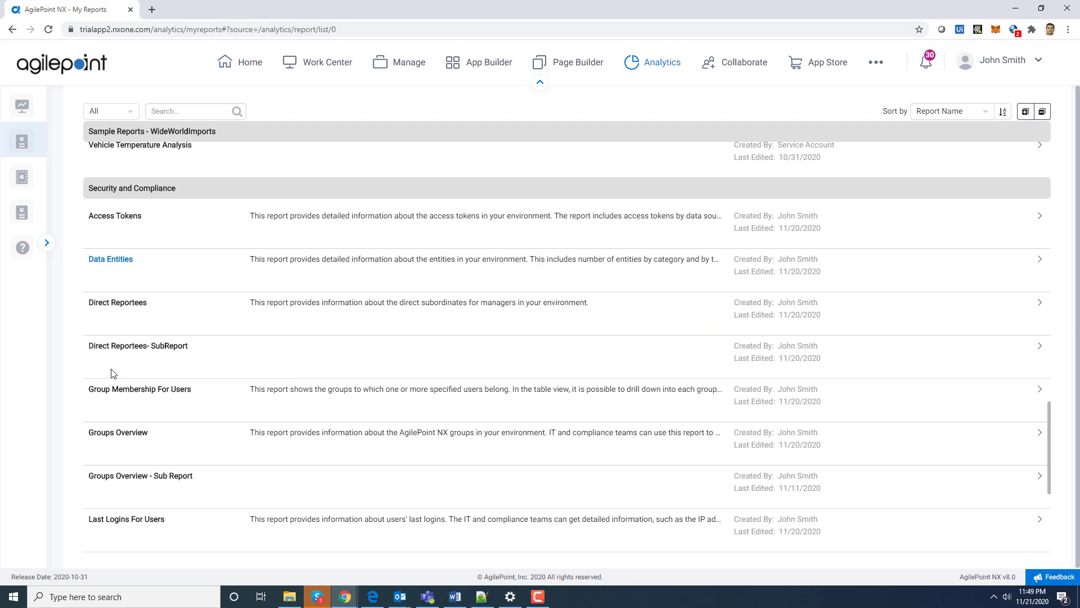
right_click(119, 306)
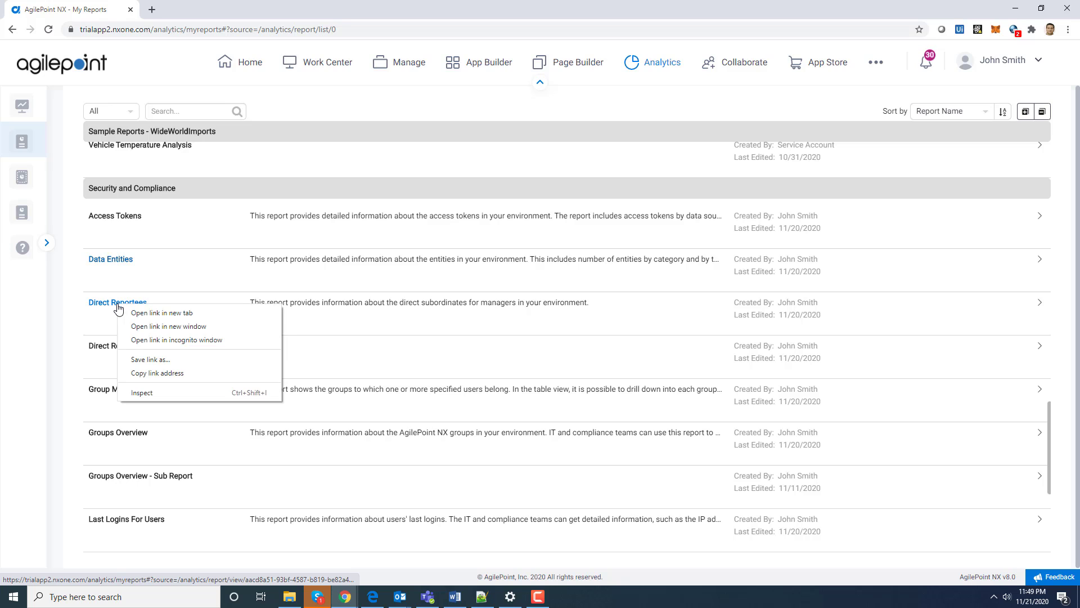
left_click(152, 314)
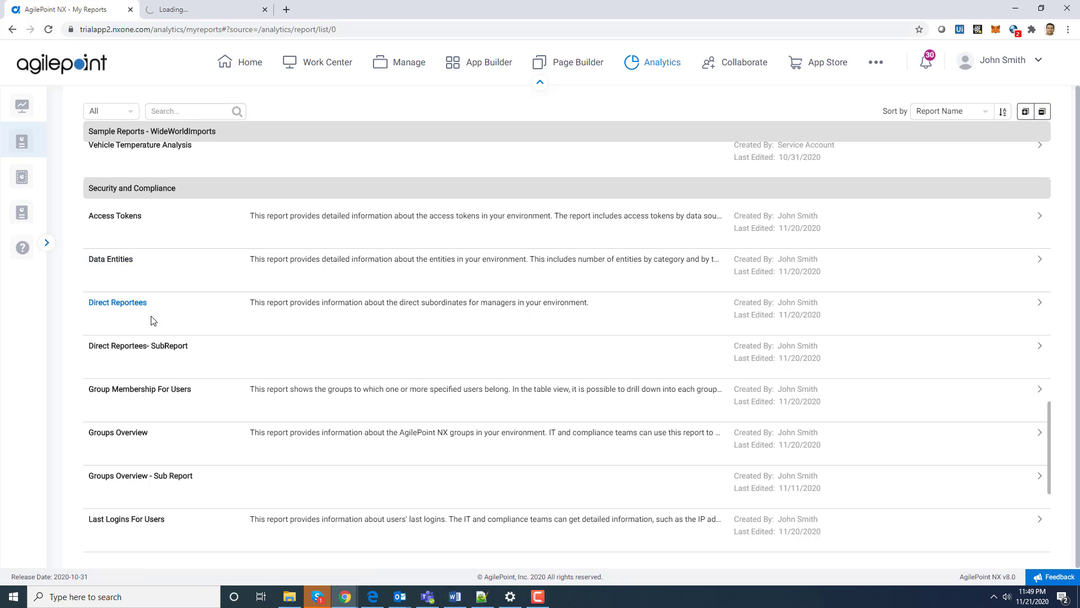
left_click(185, 7)
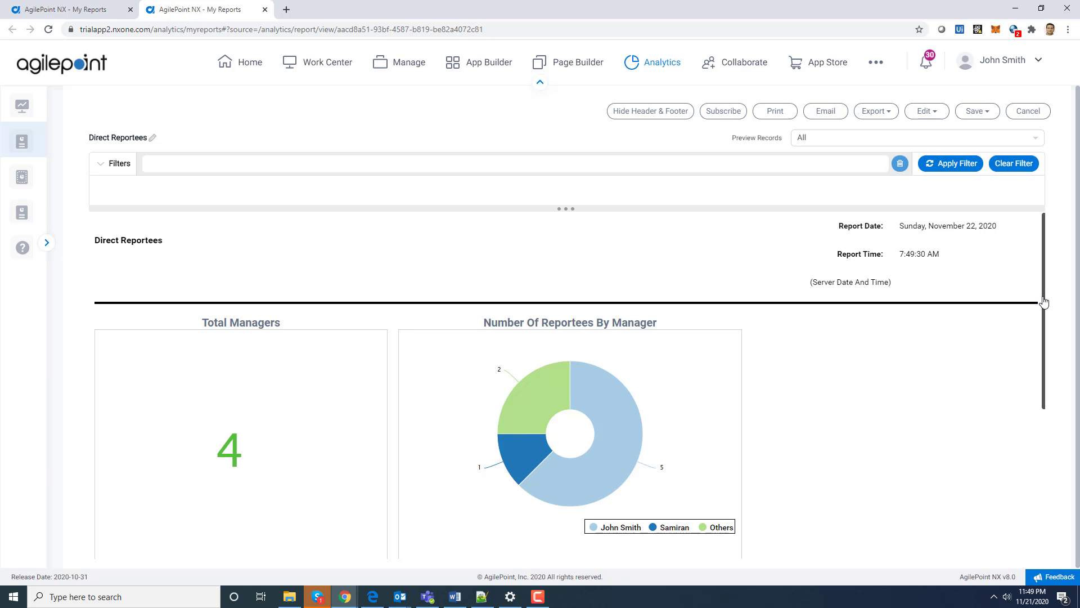
Examine the reportees-by-manager chart and Direct Reportees table, and view the subreport behind the second manager's reportee count.
scroll(1045, 309, "down", 1)
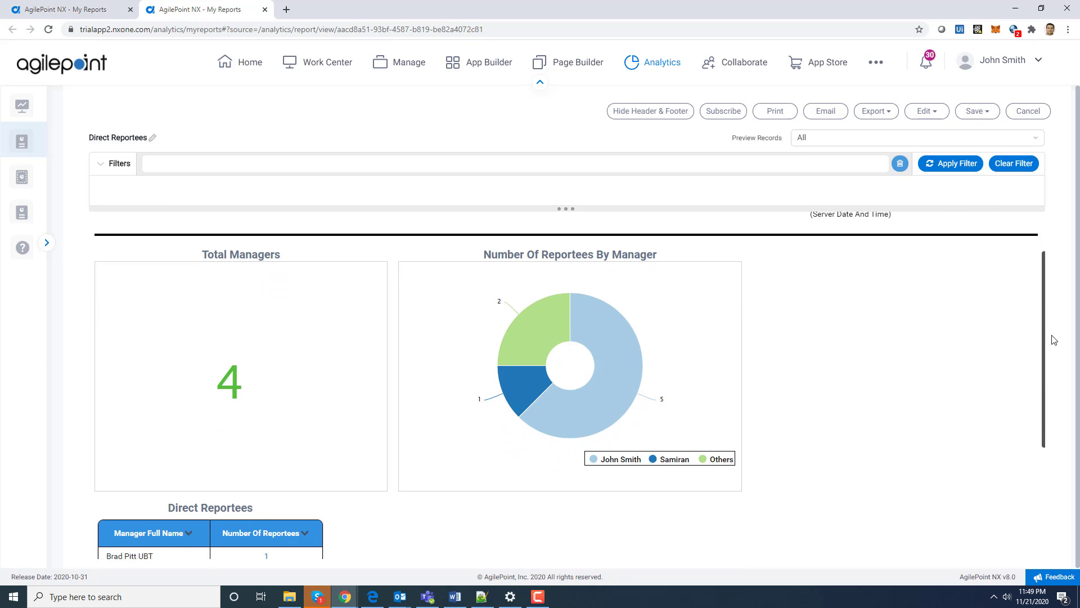
mouse_move(629, 389)
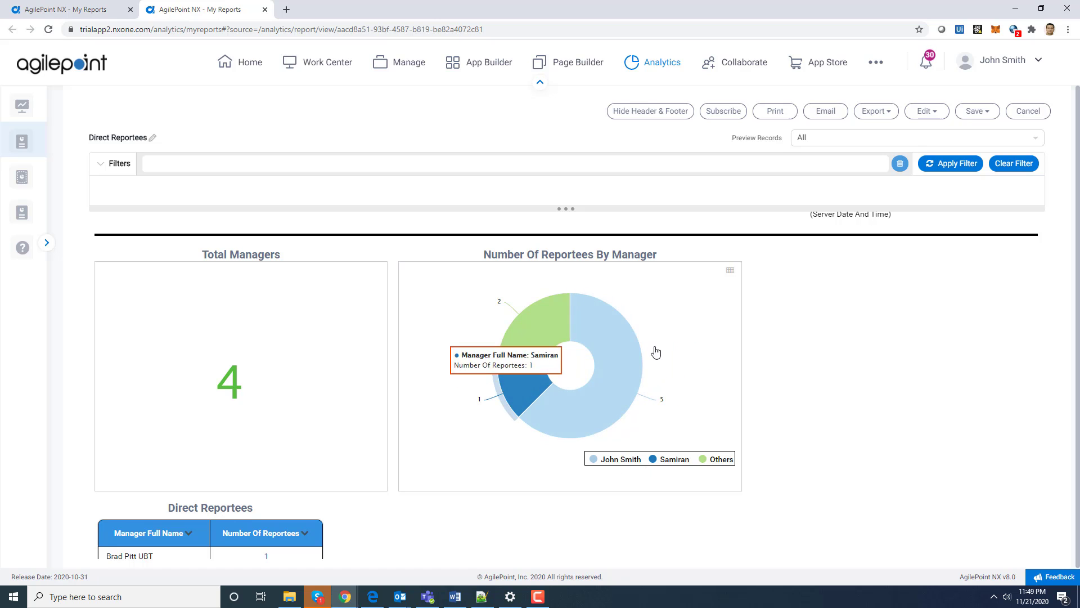
left_click_drag(1044, 315, 1048, 396)
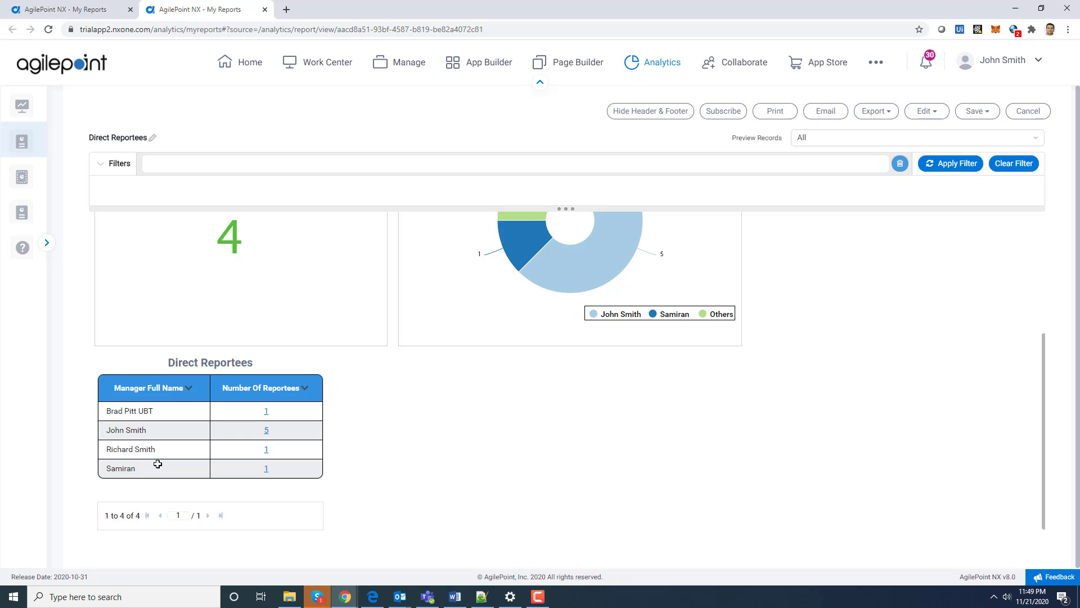
left_click(267, 431)
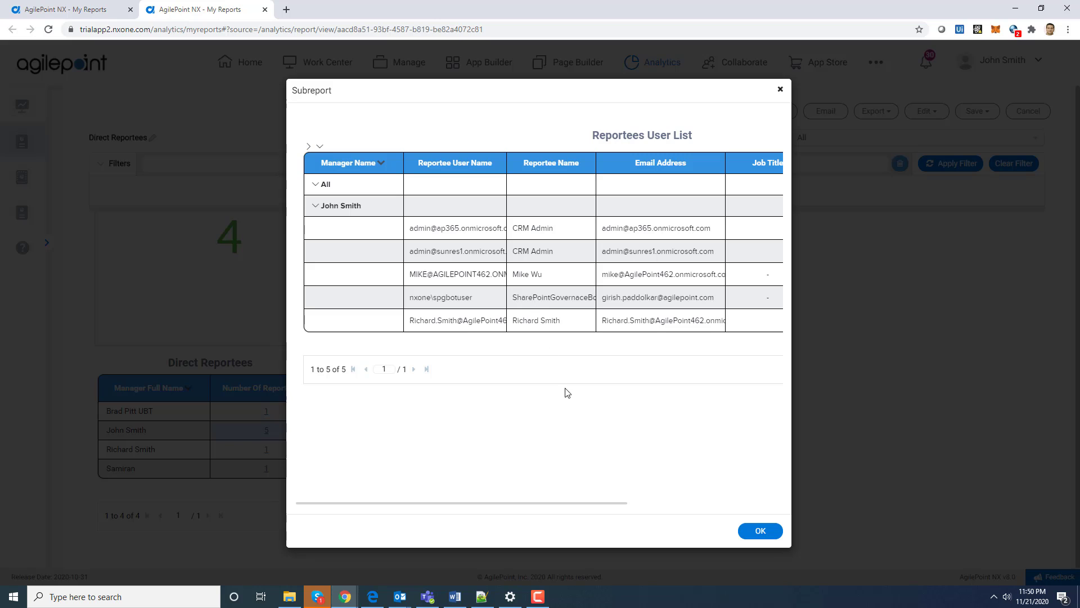
left_click(780, 89)
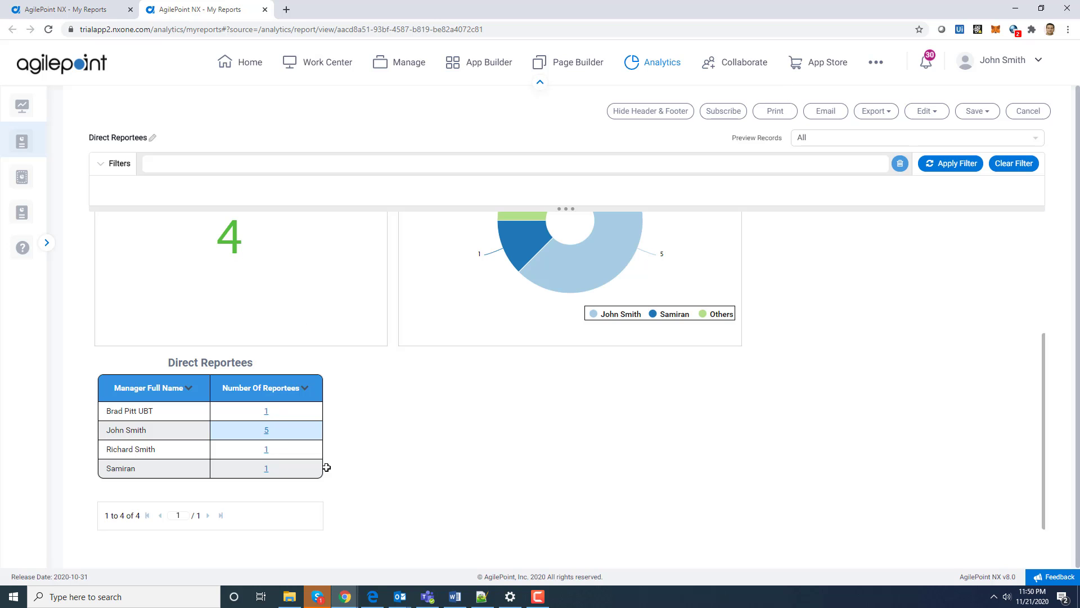
Close the Direct Reportees report's tab and open the Group Membership For Users report in a new browser tab.
left_click(264, 10)
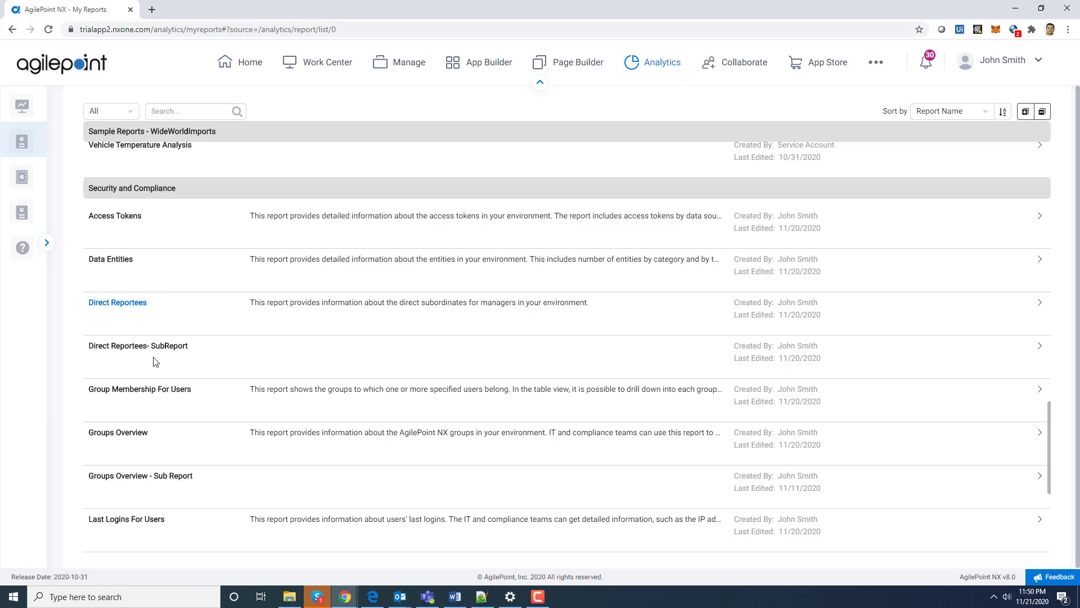
right_click(153, 396)
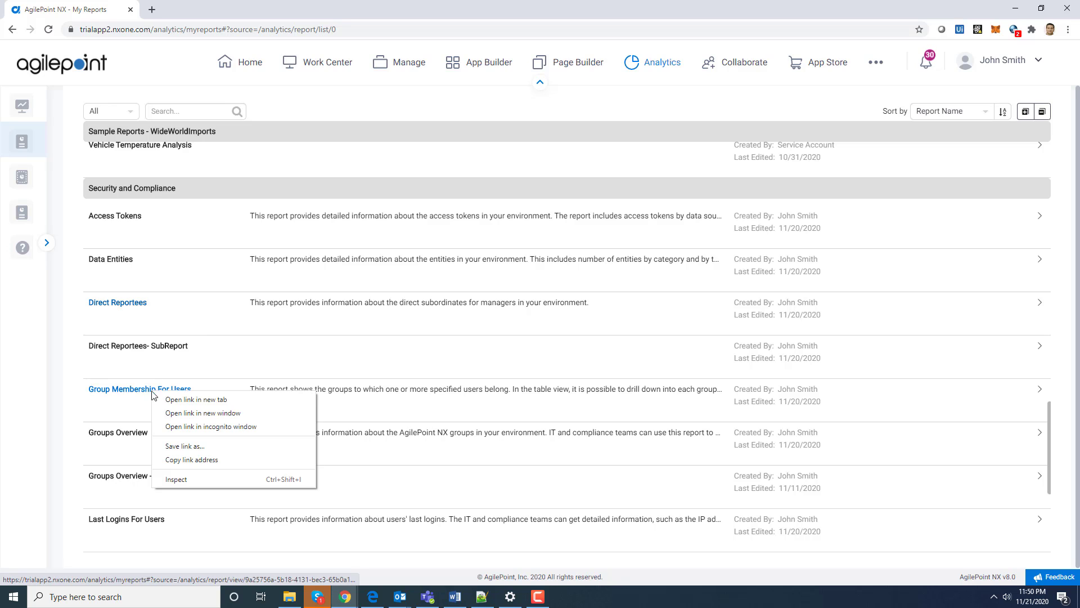
left_click(172, 401)
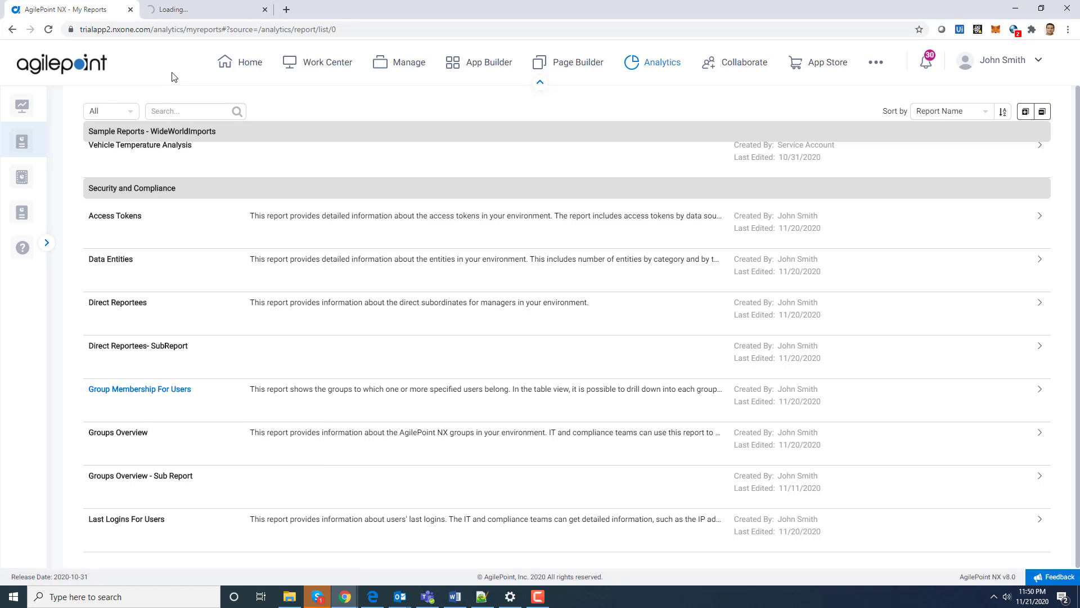
left_click(173, 17)
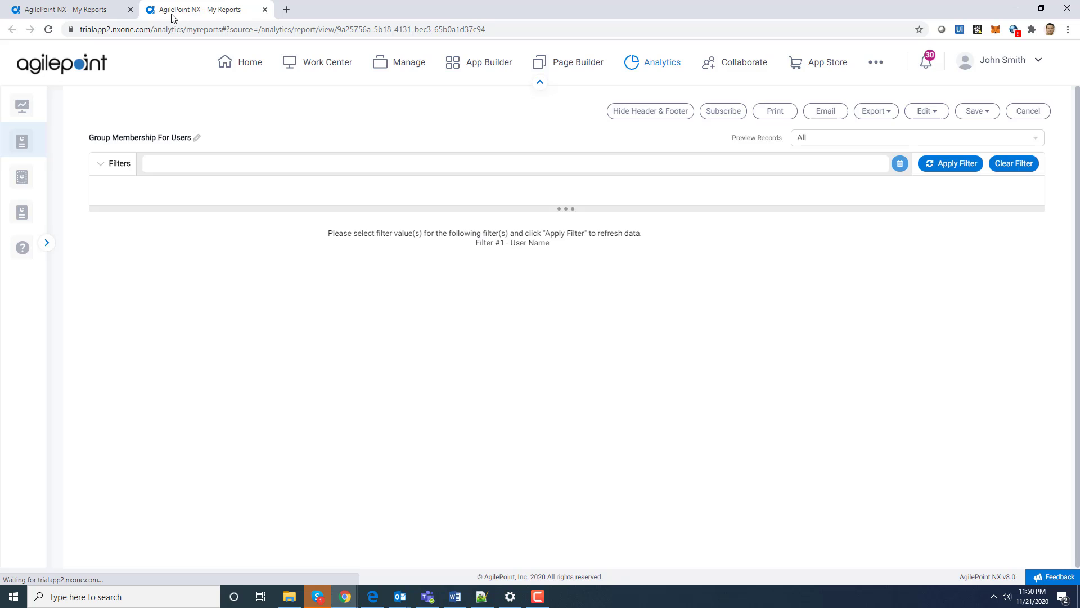
Set the User Name filter to the required person and AgilePoint Demo, and apply it to the report.
left_click(257, 188)
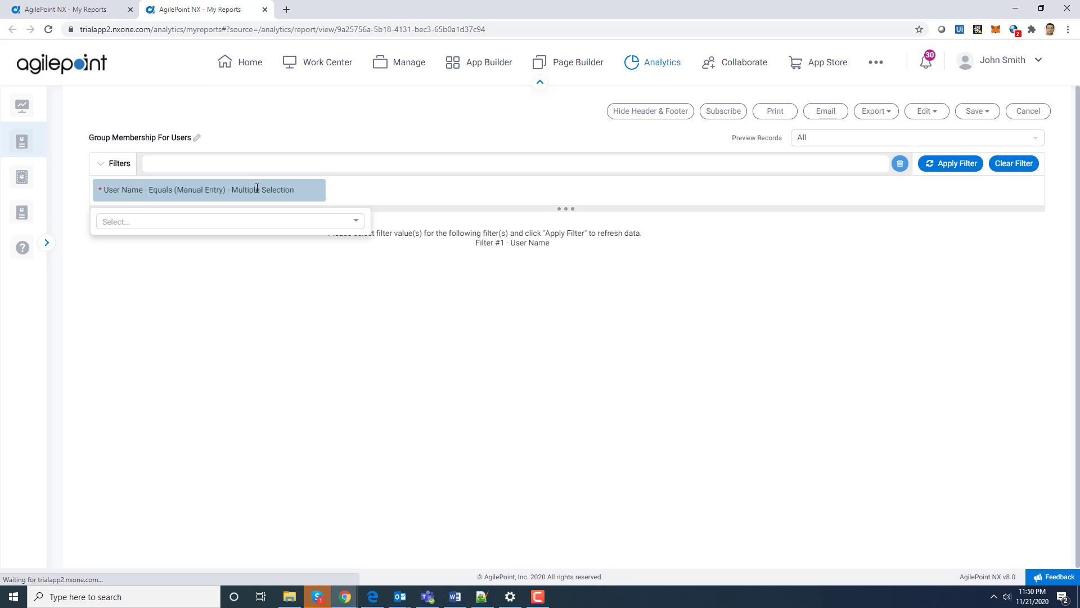
left_click(243, 223)
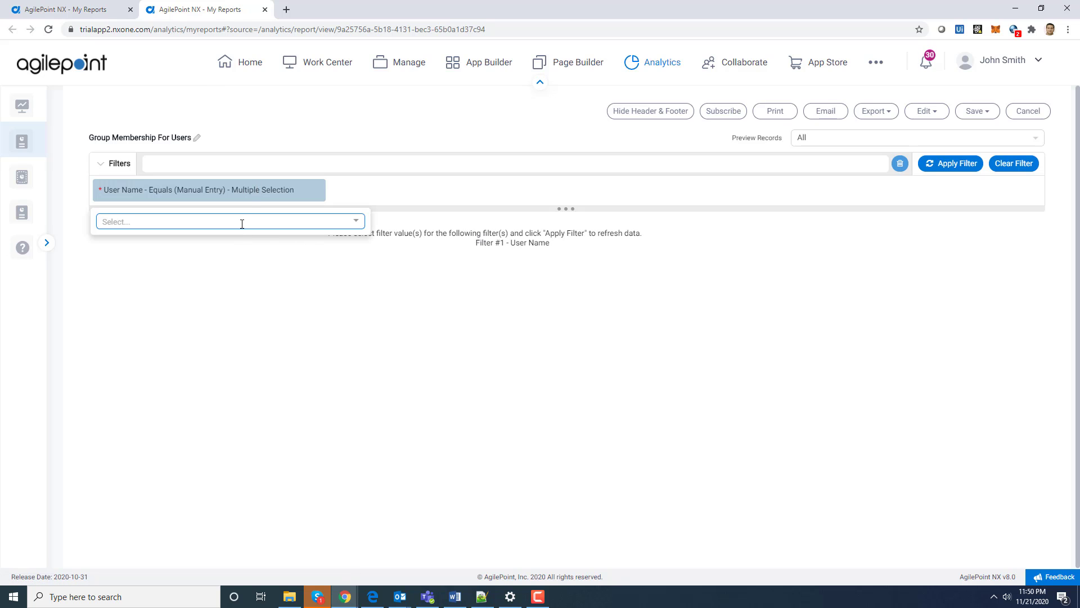
type("joh")
left_click(228, 251)
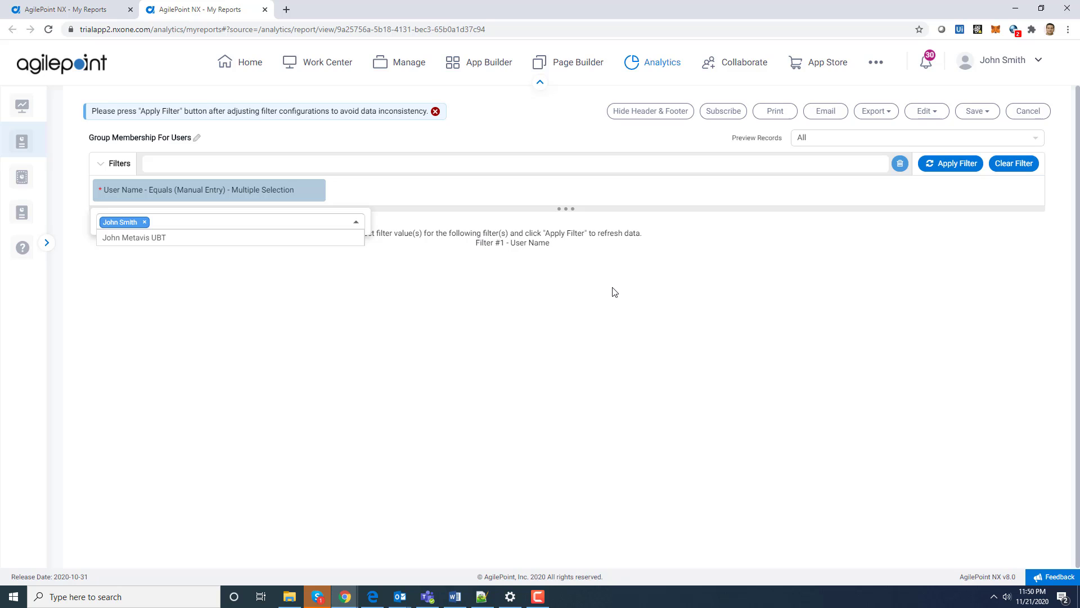
type("agi")
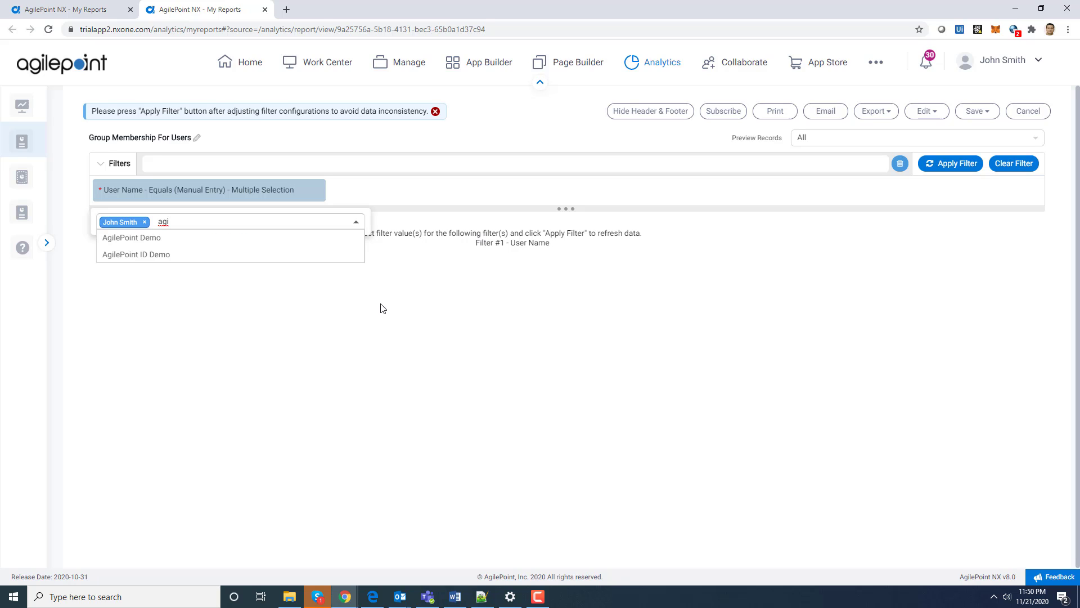
left_click(194, 238)
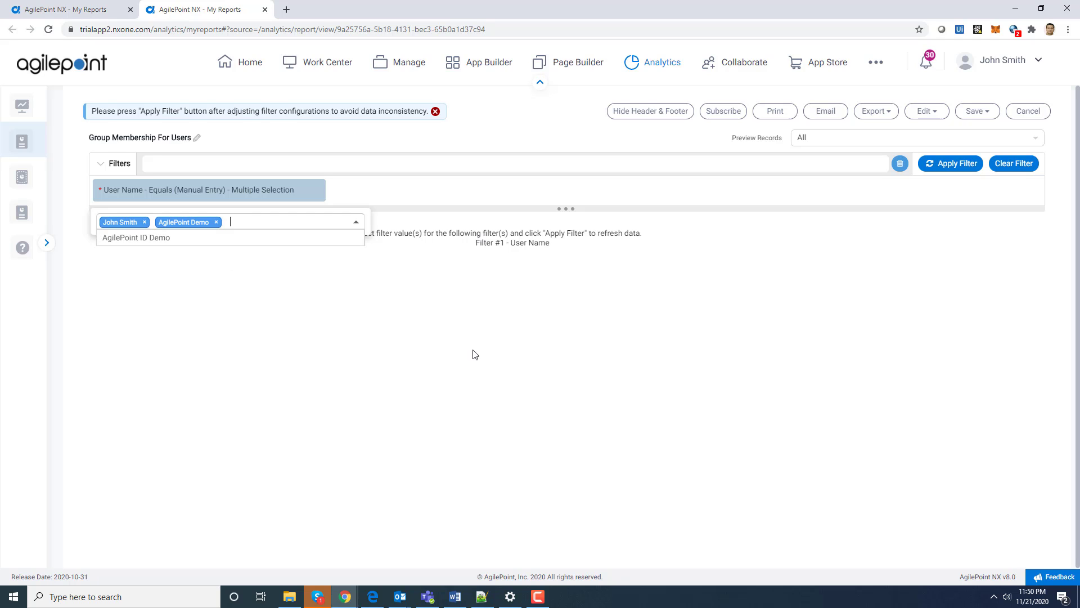
left_click(965, 170)
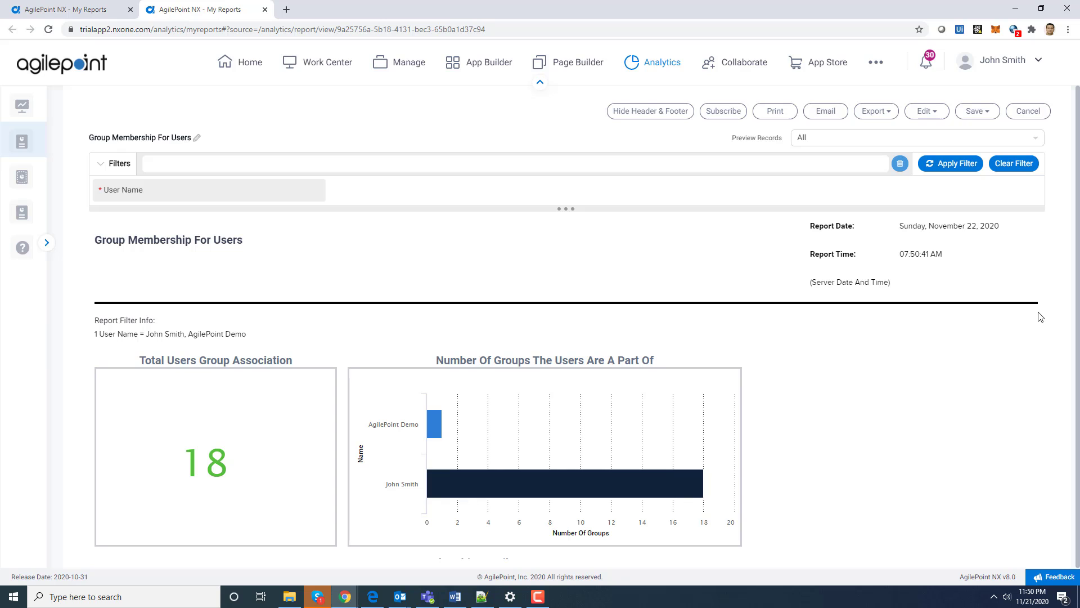
Examine the number-of-groups chart and User Group Membership Details table, and view the subreport of users in the BR APPROVER1 group.
left_click_drag(1046, 302, 1050, 328)
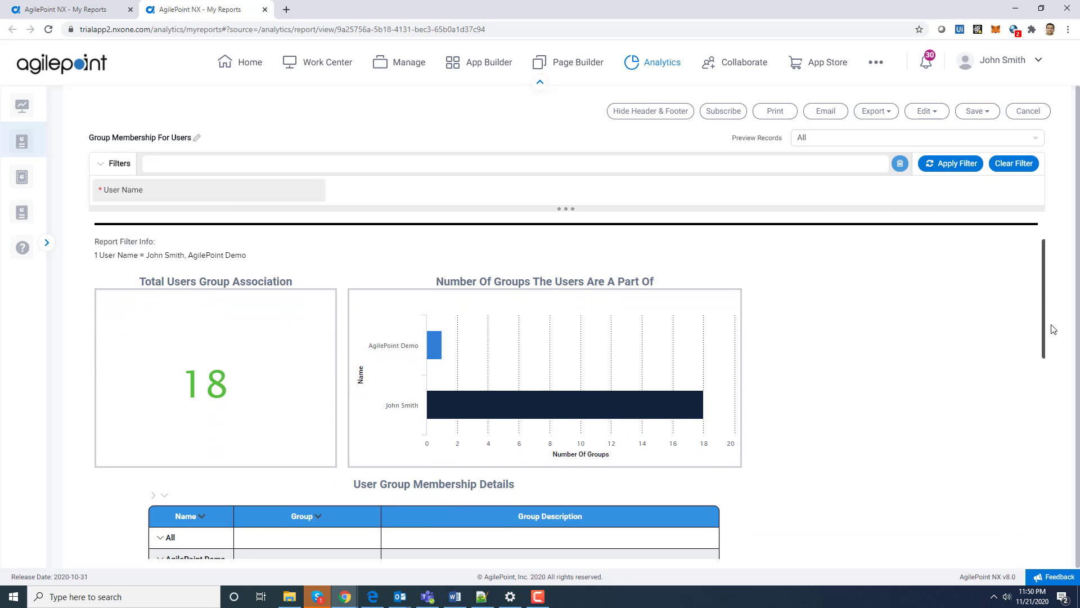
mouse_move(438, 351)
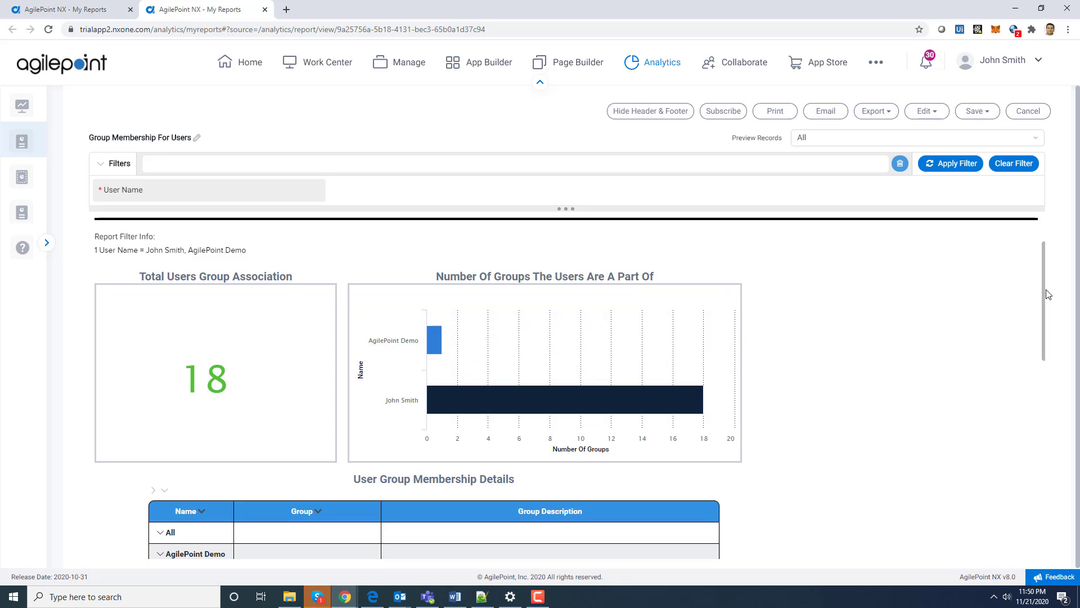
left_click_drag(1043, 307, 1044, 372)
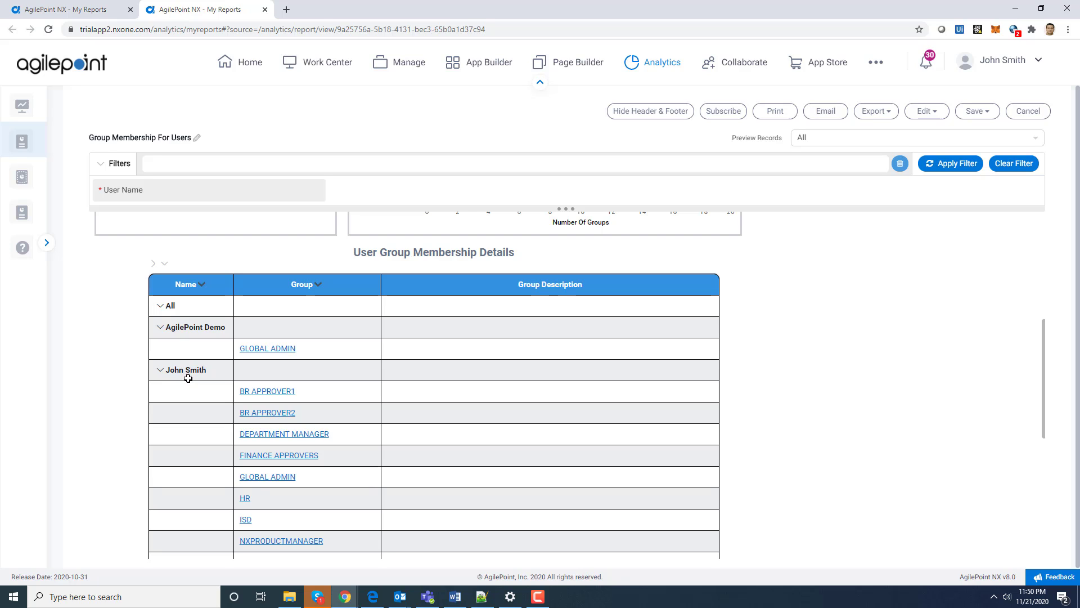
left_click(271, 399)
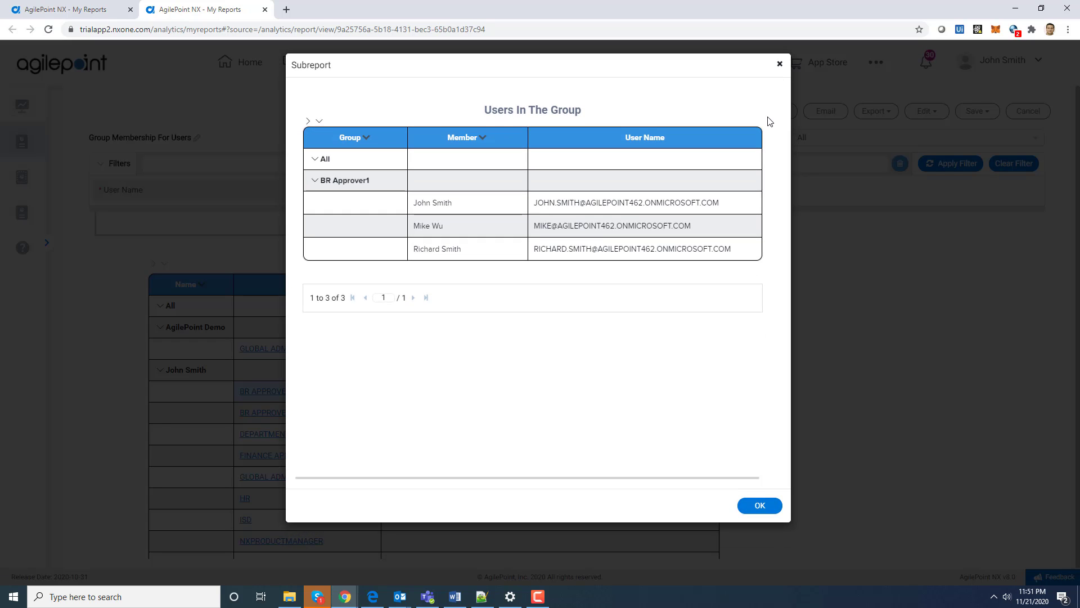
left_click(780, 65)
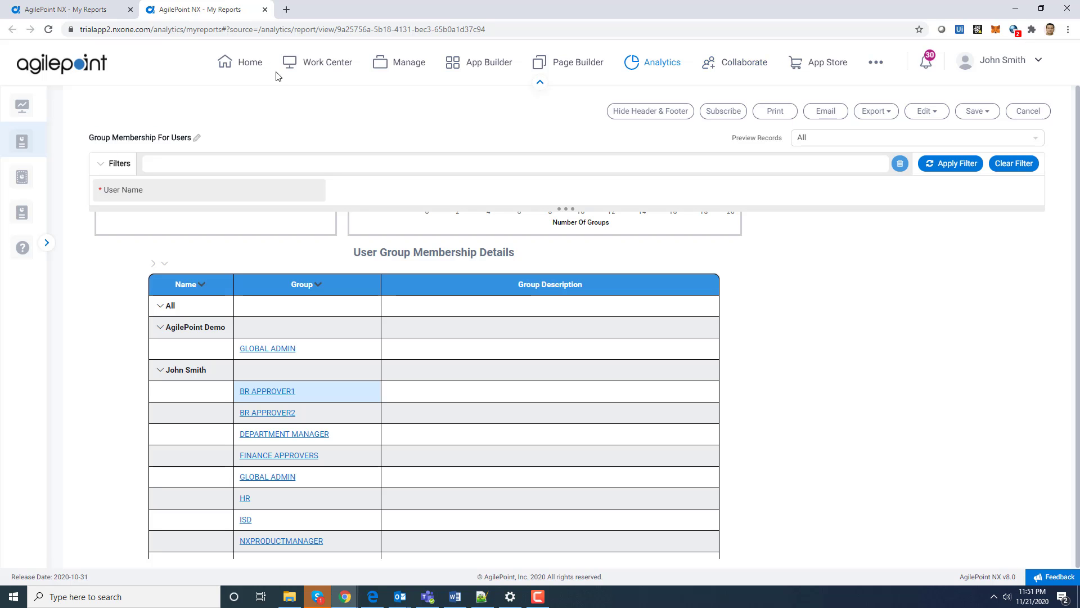
Close the Group Membership For Users report's tab without saving, and open the Groups Overview report in a new browser tab.
left_click(265, 9)
left_click(594, 93)
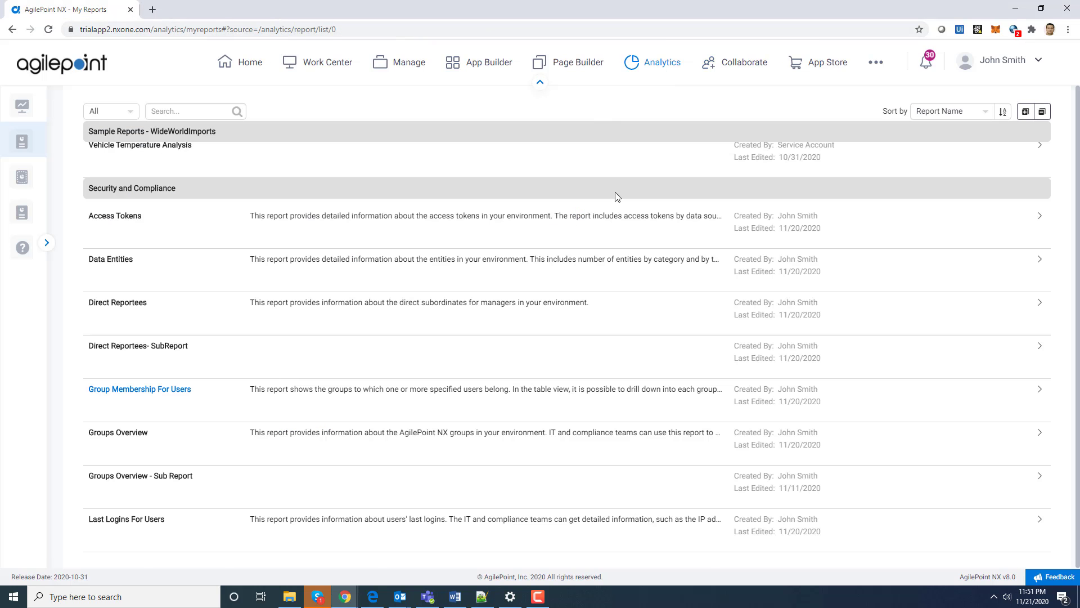
right_click(140, 437)
left_click(167, 444)
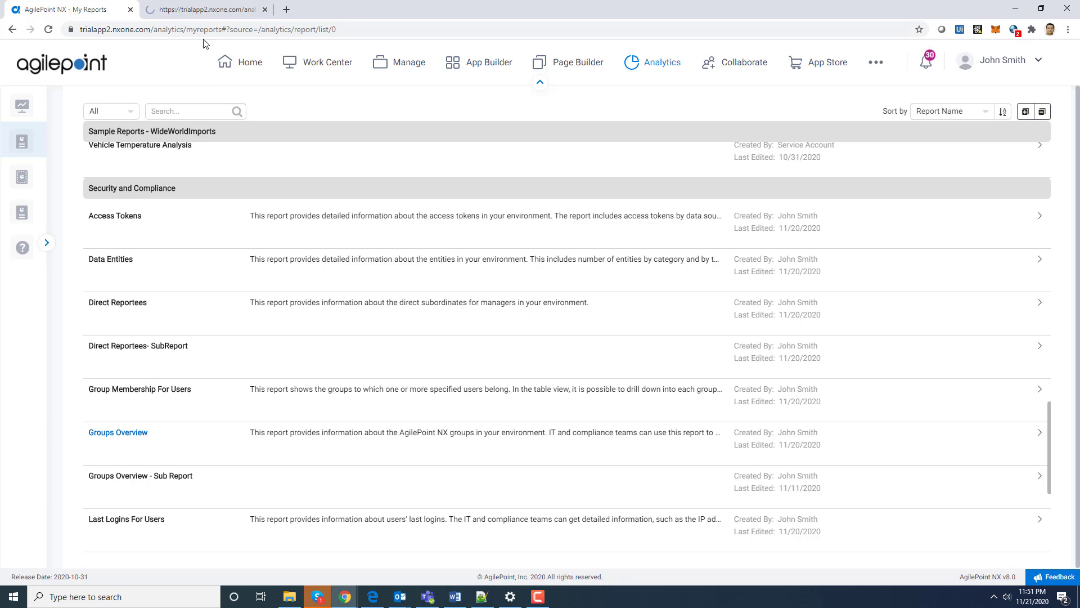
Examine the Groups Overview report's group-count and membership charts and its table, and open and close the subreport for BR Approver1's users.
left_click(195, 13)
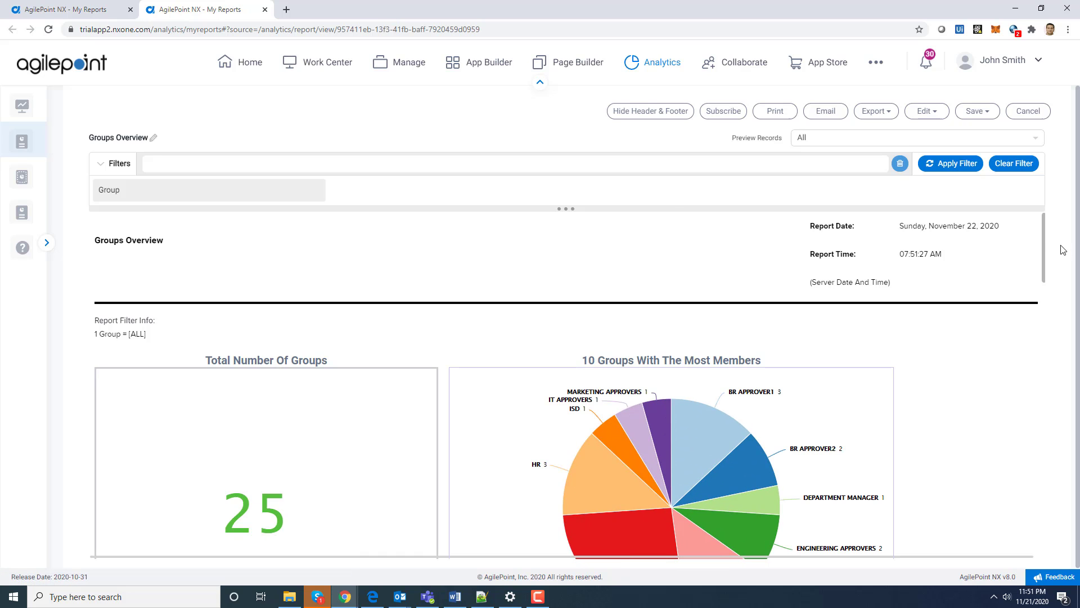
left_click_drag(1044, 251, 1054, 273)
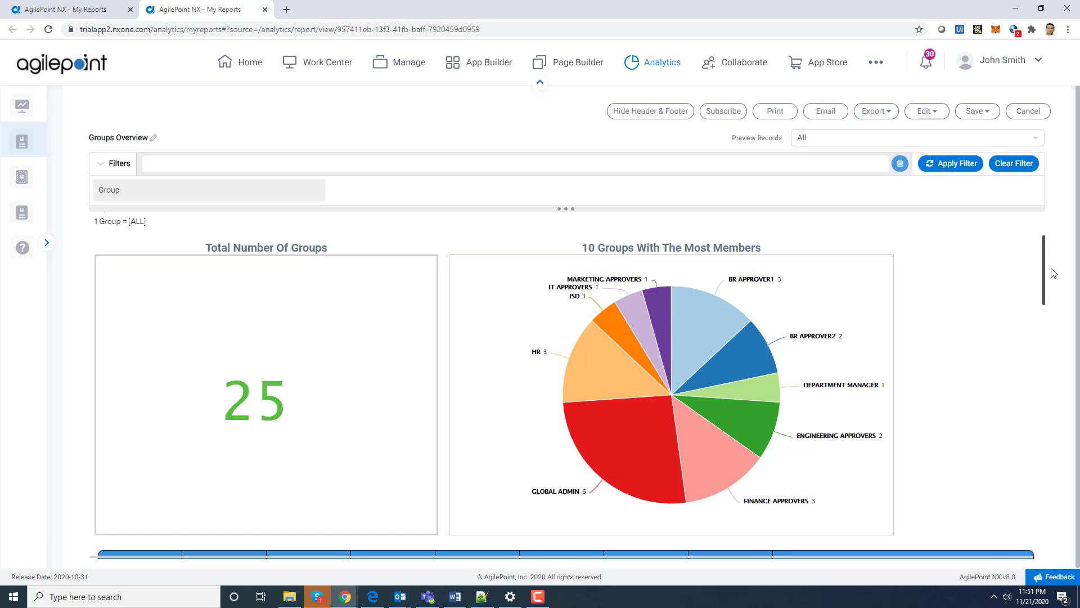
mouse_move(710, 295)
left_click_drag(1045, 279, 1054, 342)
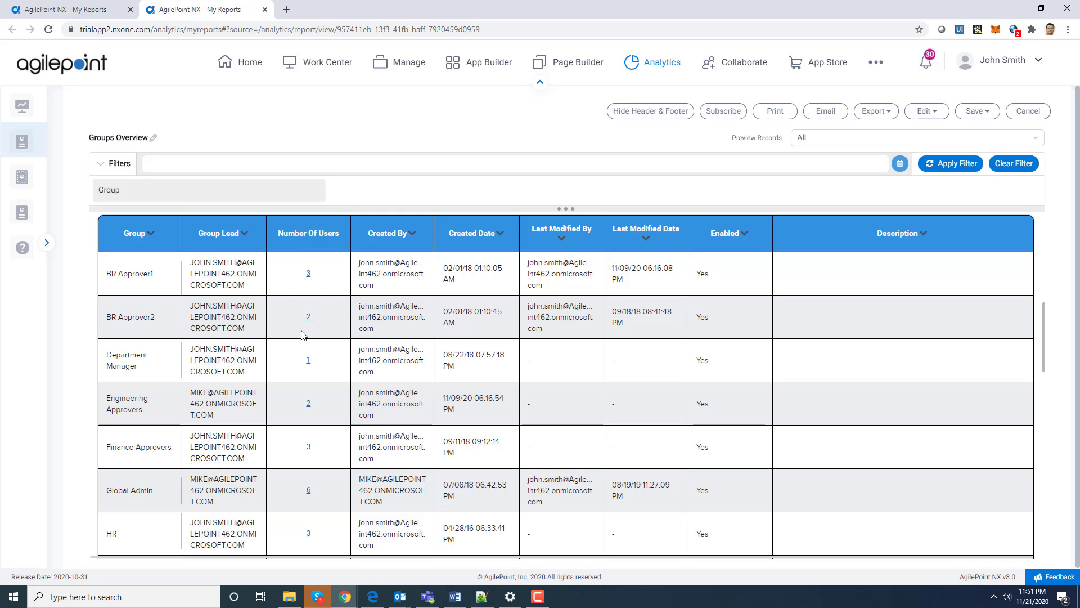
left_click(309, 274)
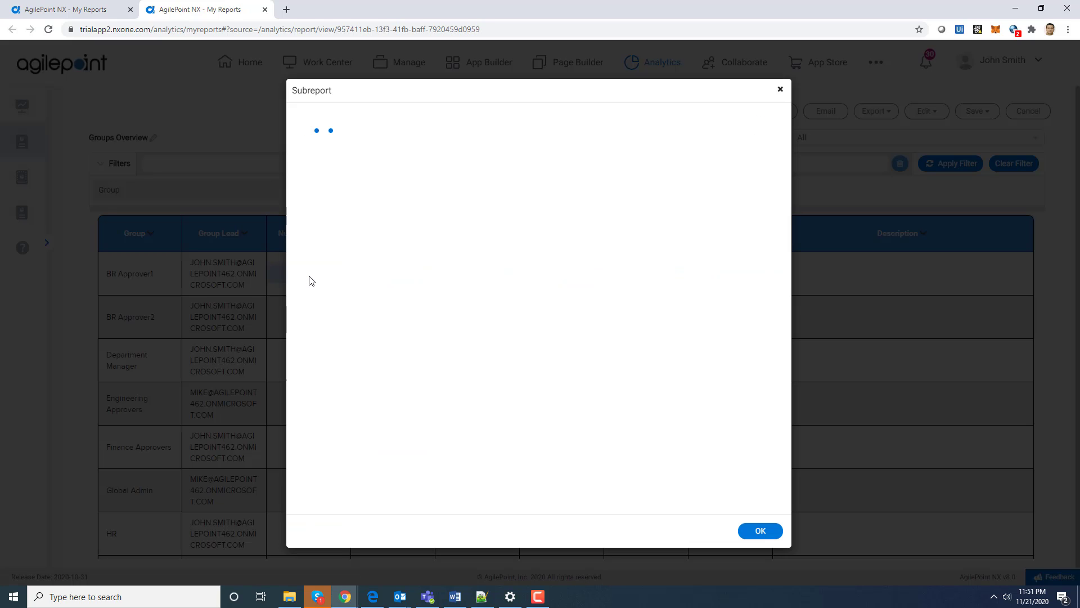
left_click(781, 89)
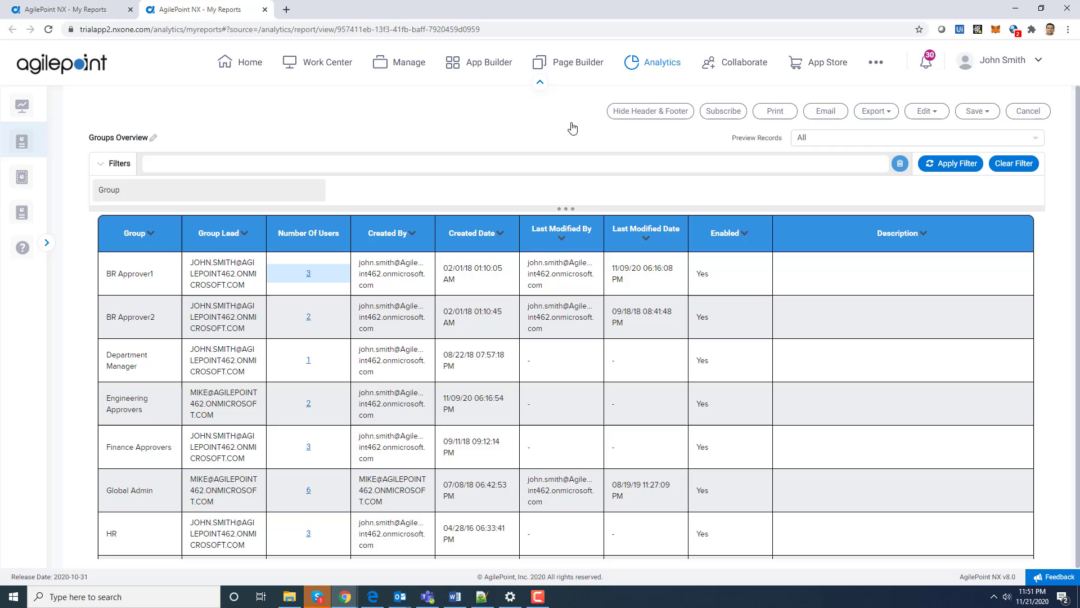
Close the Groups Overview report's tab and open the Last Logins For Users report in a new browser tab.
left_click(265, 9)
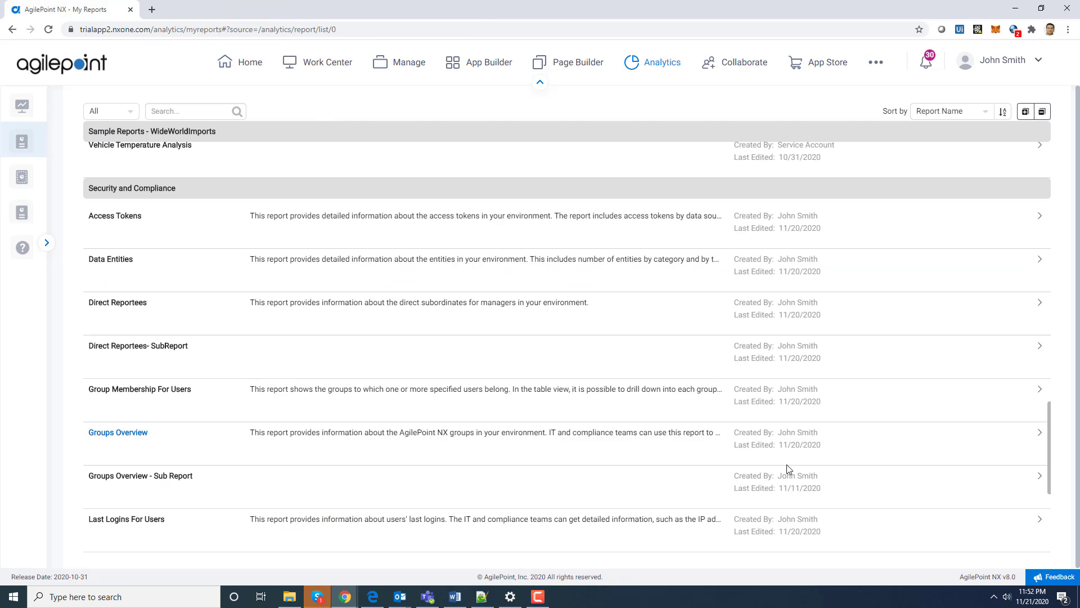
right_click(135, 525)
left_click(188, 434)
left_click(181, 17)
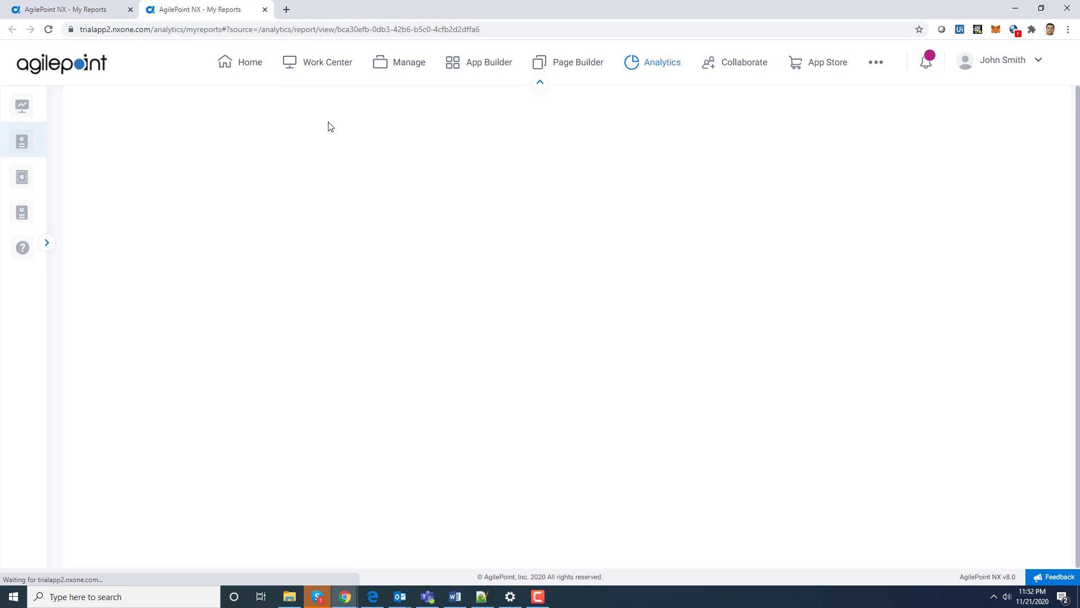
Filter the report to Last Accessed Dates from 11/14/2020 to 11/21/2020, and review the login history chart and table.
left_click(193, 194)
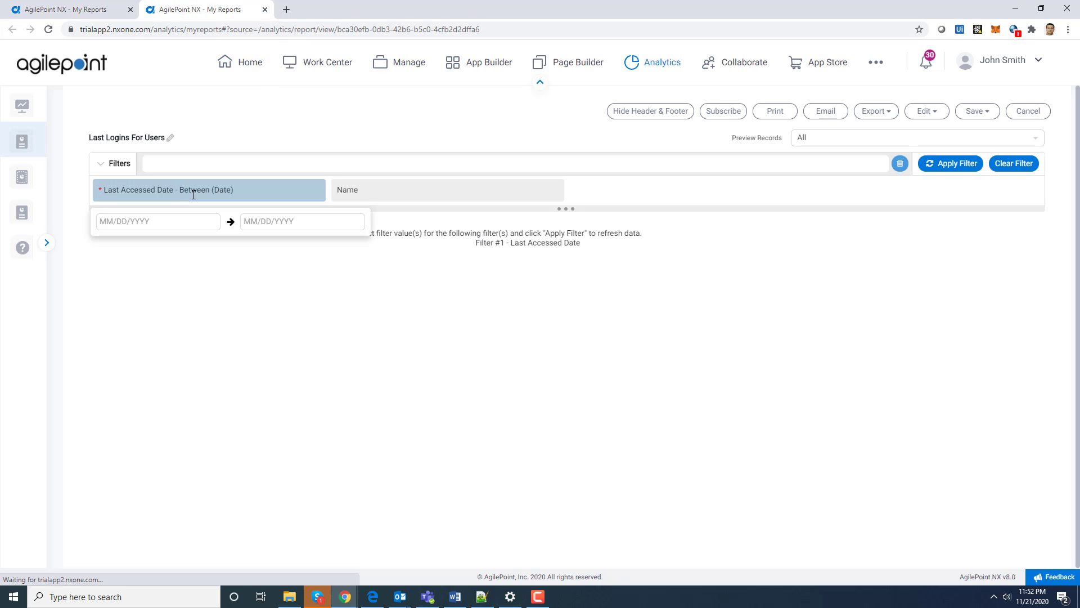
left_click(161, 220)
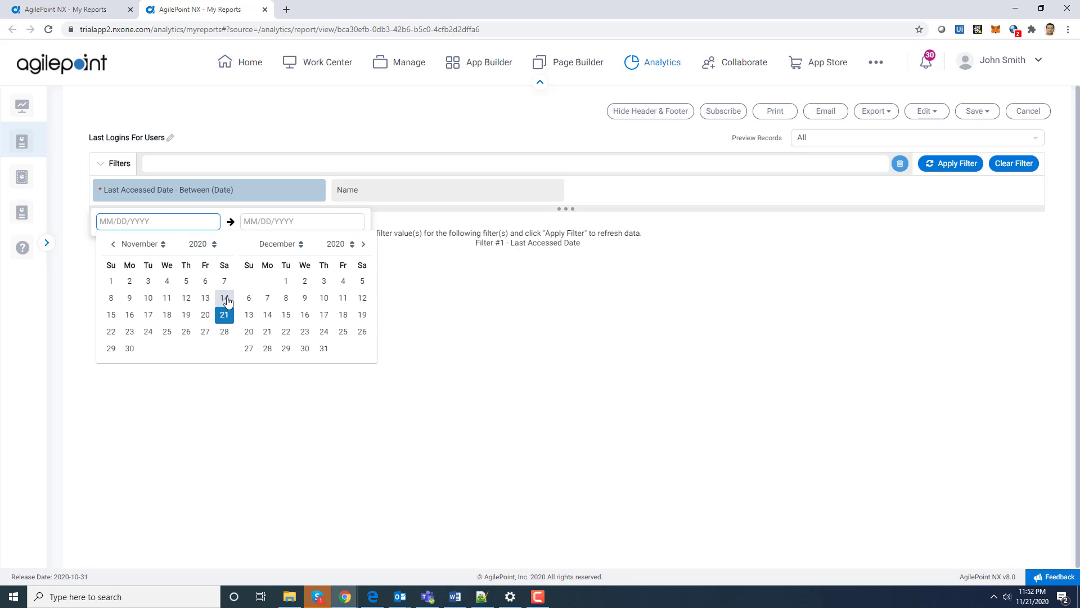
left_click(225, 298)
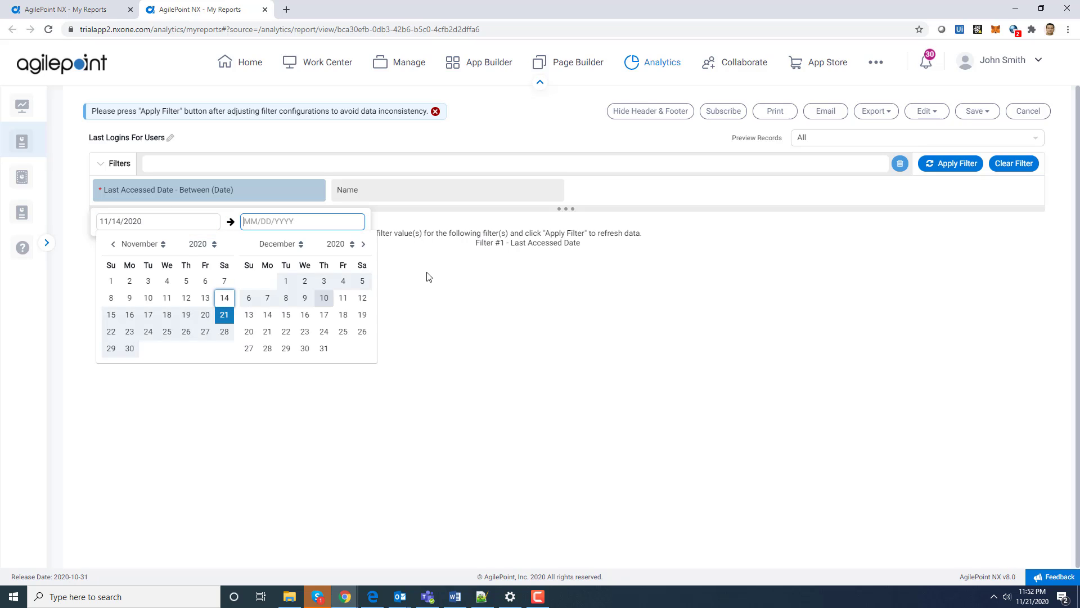
left_click(223, 315)
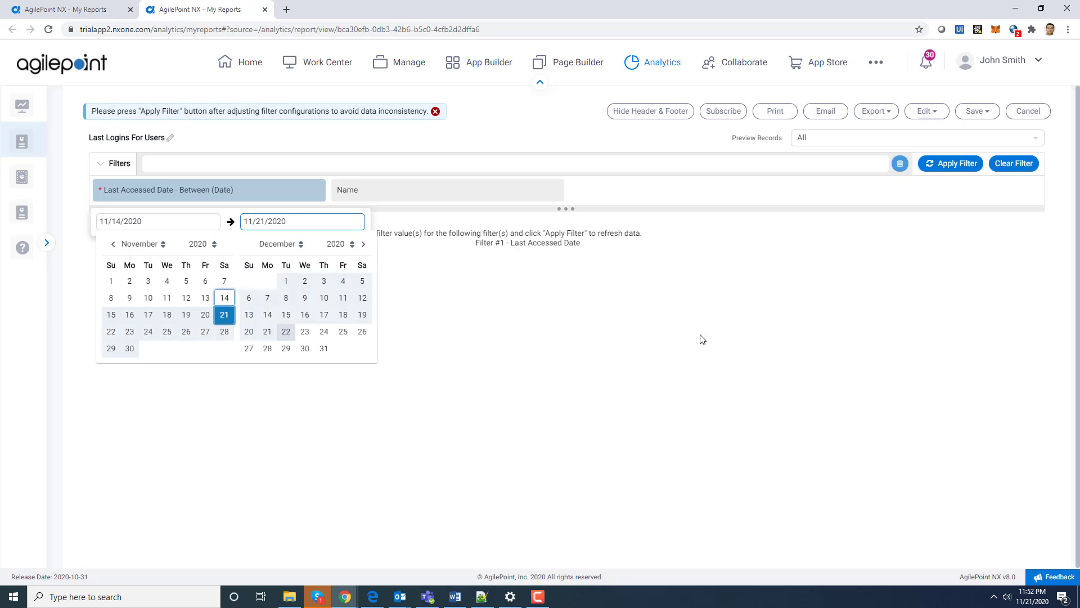
left_click(955, 164)
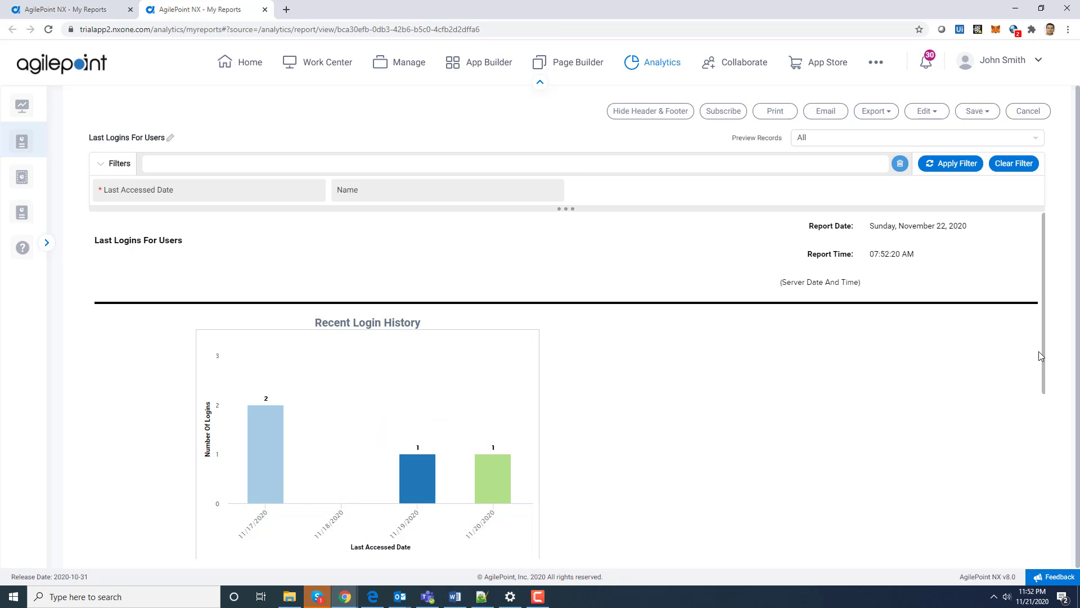
left_click_drag(1044, 359, 1045, 480)
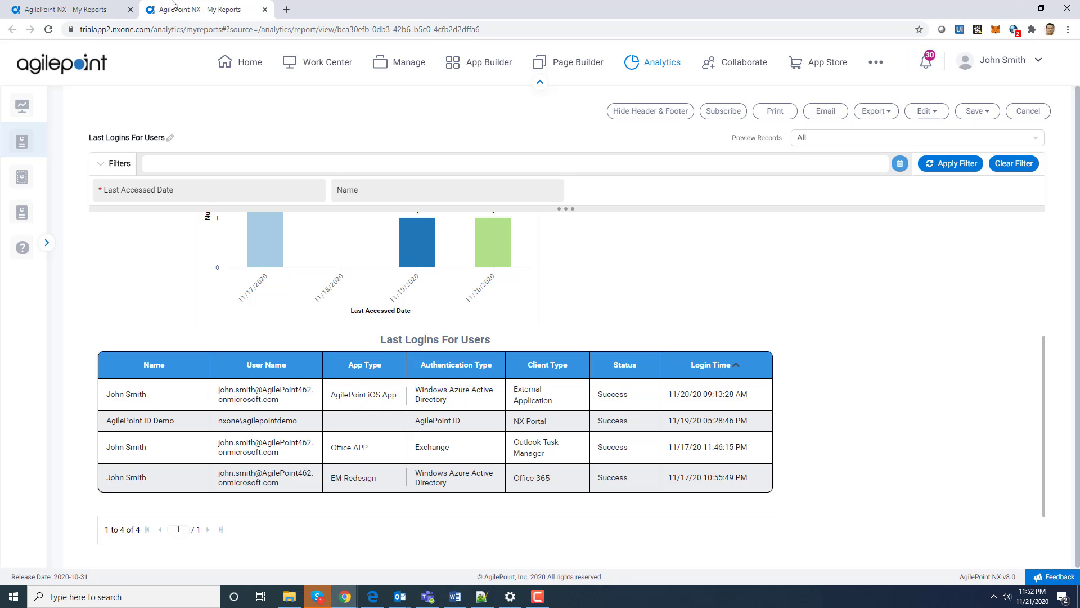
Close the Last Logins For Users report's tab without saving, and open the Picklists report in a new browser tab.
left_click(265, 9)
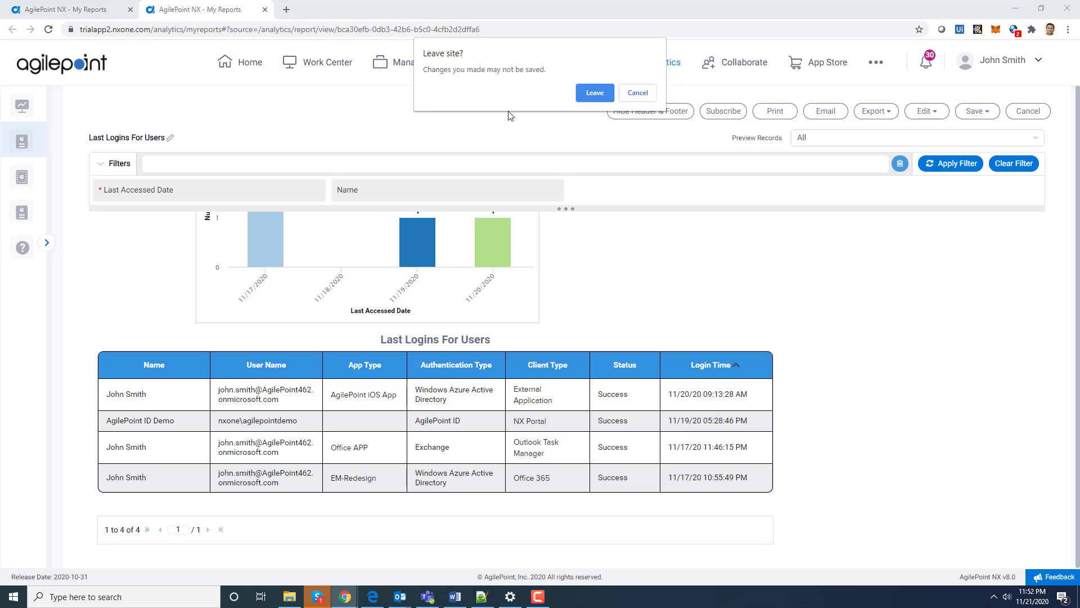
left_click(594, 93)
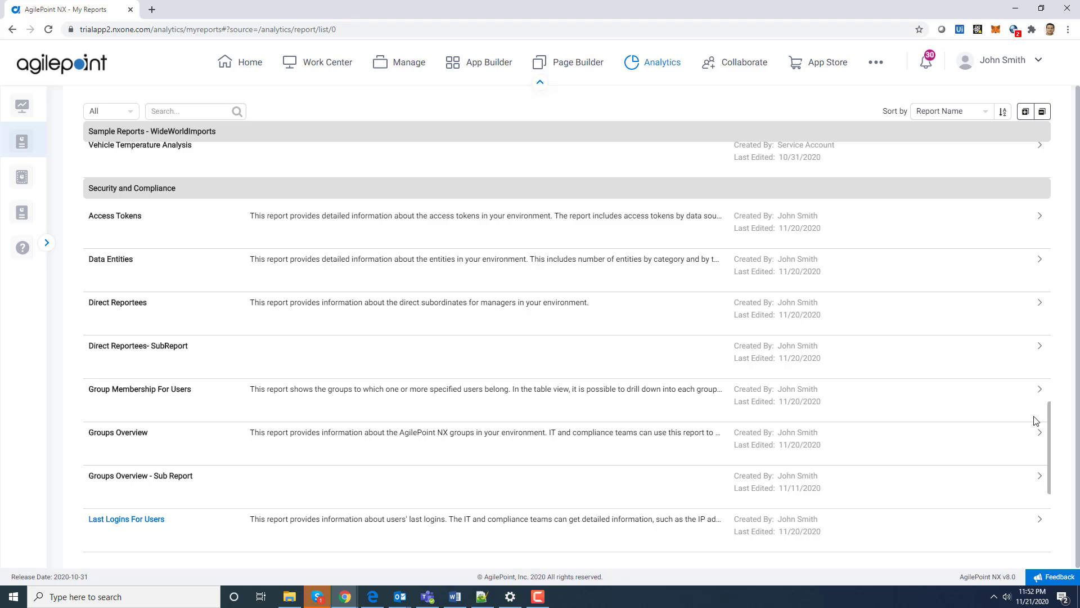
left_click_drag(1050, 430, 1050, 489)
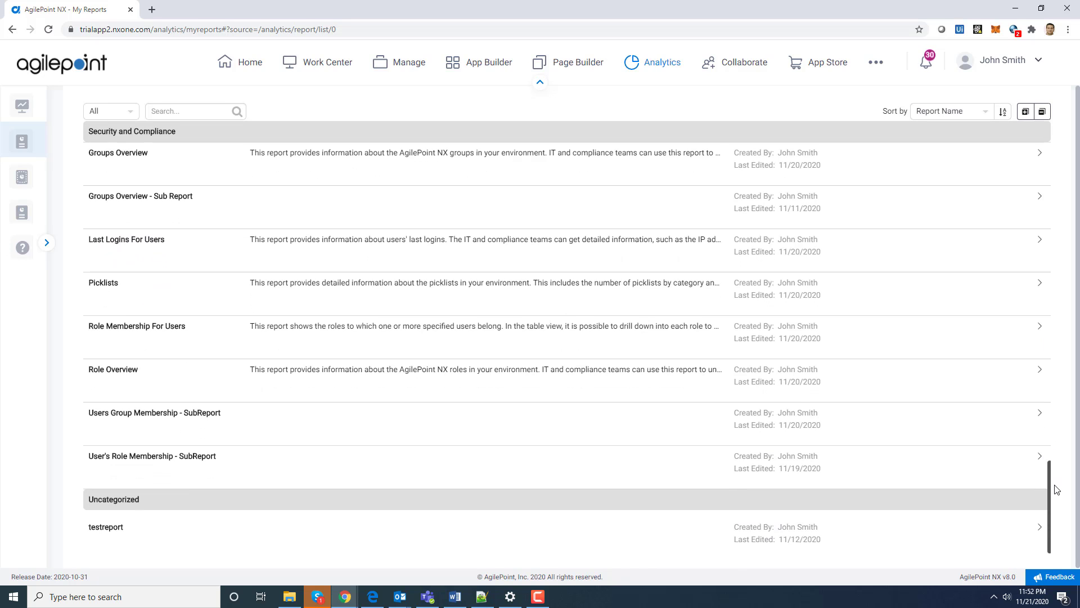
right_click(111, 285)
left_click(125, 294)
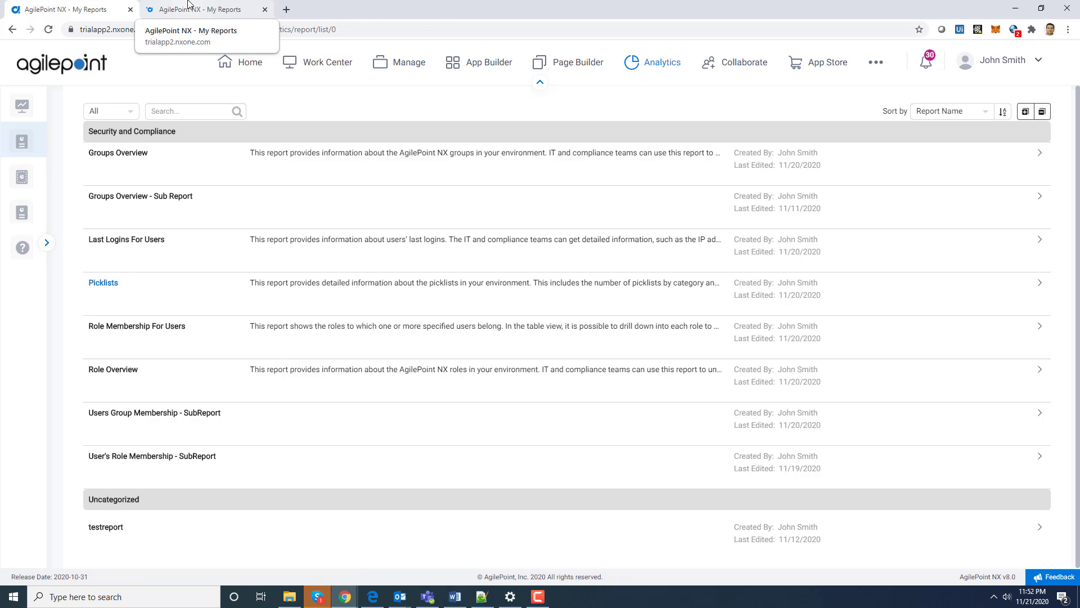
left_click(188, 4)
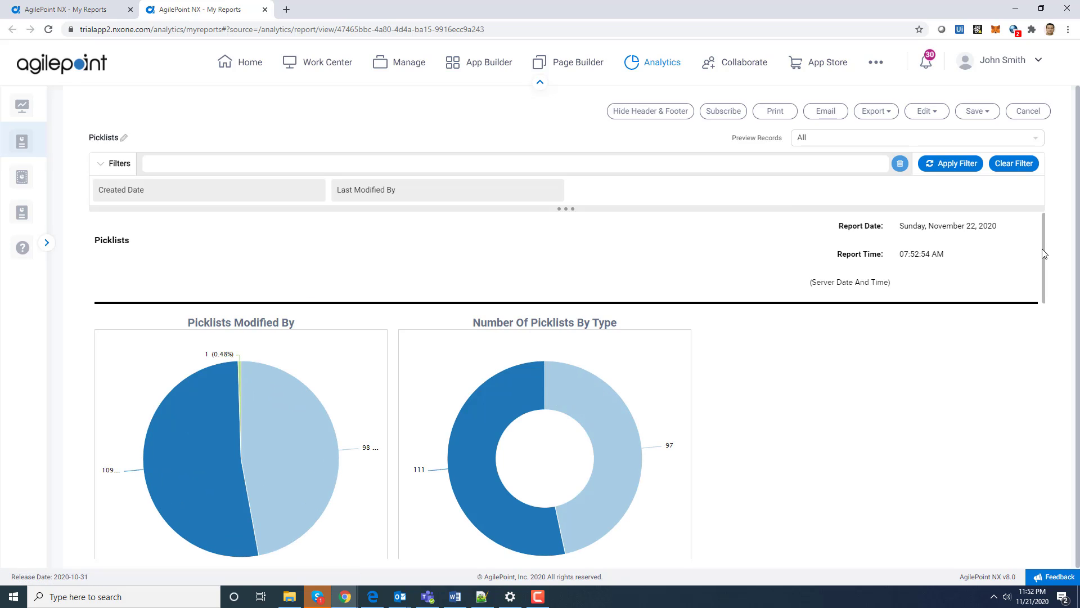
Review the Picklists report's modified-by and type charts and its table, and close the report's tab.
scroll(1040, 252, "down", 2)
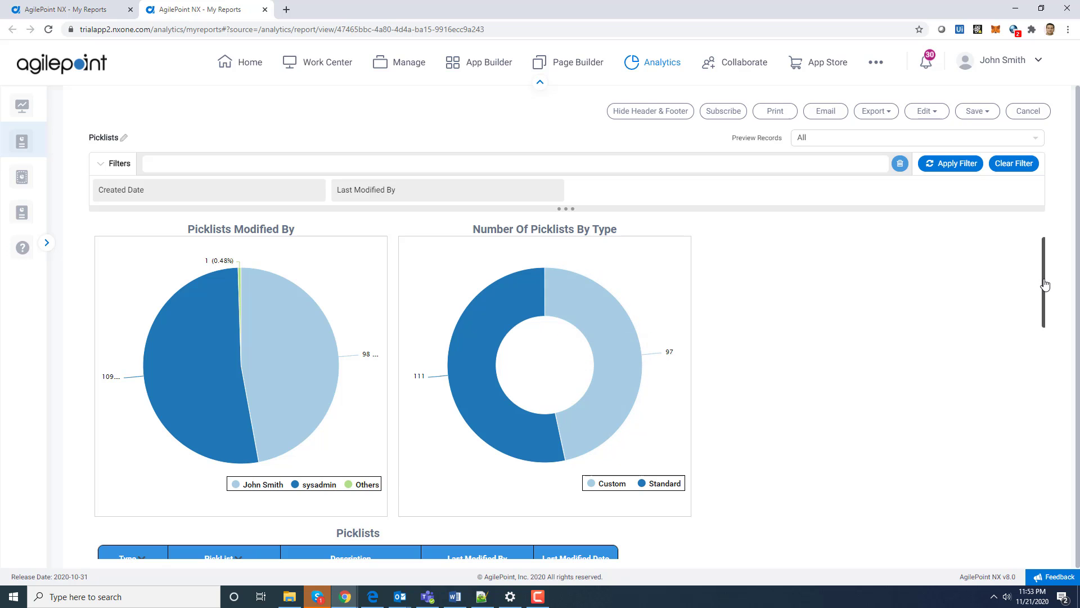
left_click_drag(1045, 285, 1078, 421)
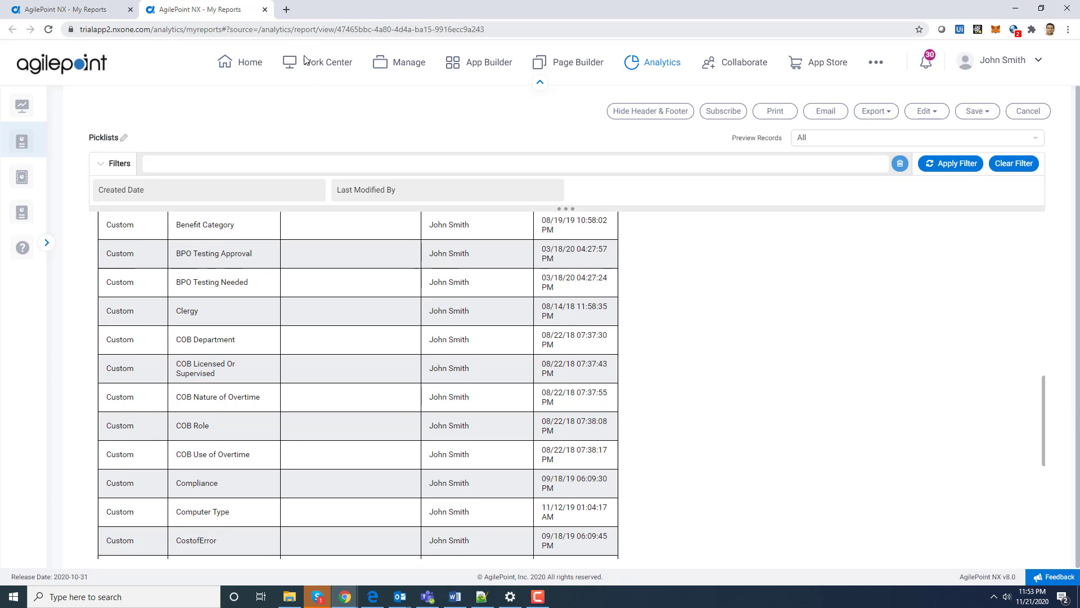
left_click(264, 10)
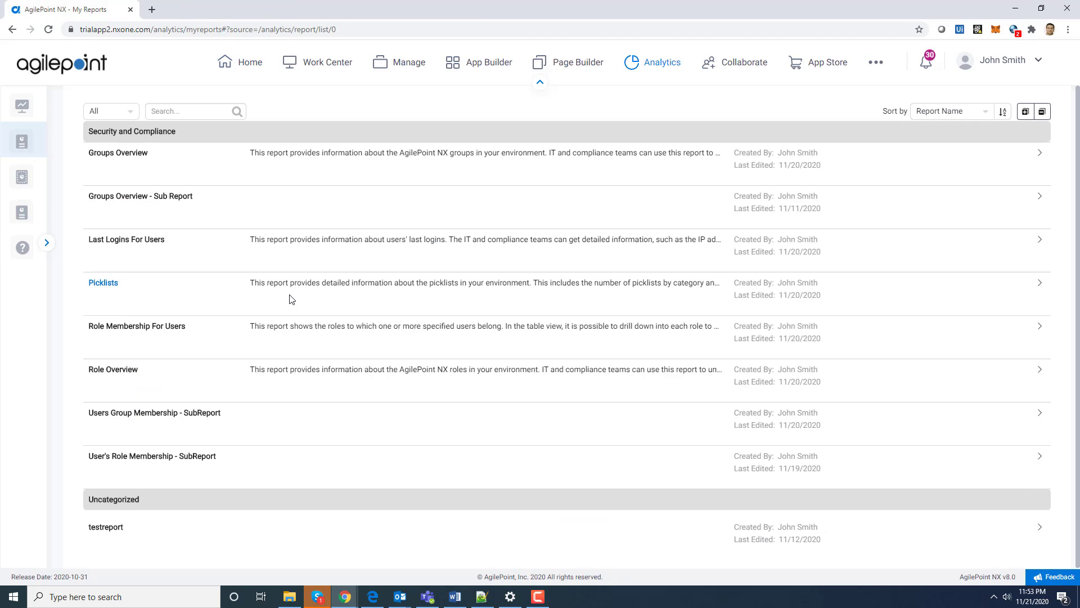
Open the Role Membership For Users report in a new browser tab and switch to it.
right_click(144, 330)
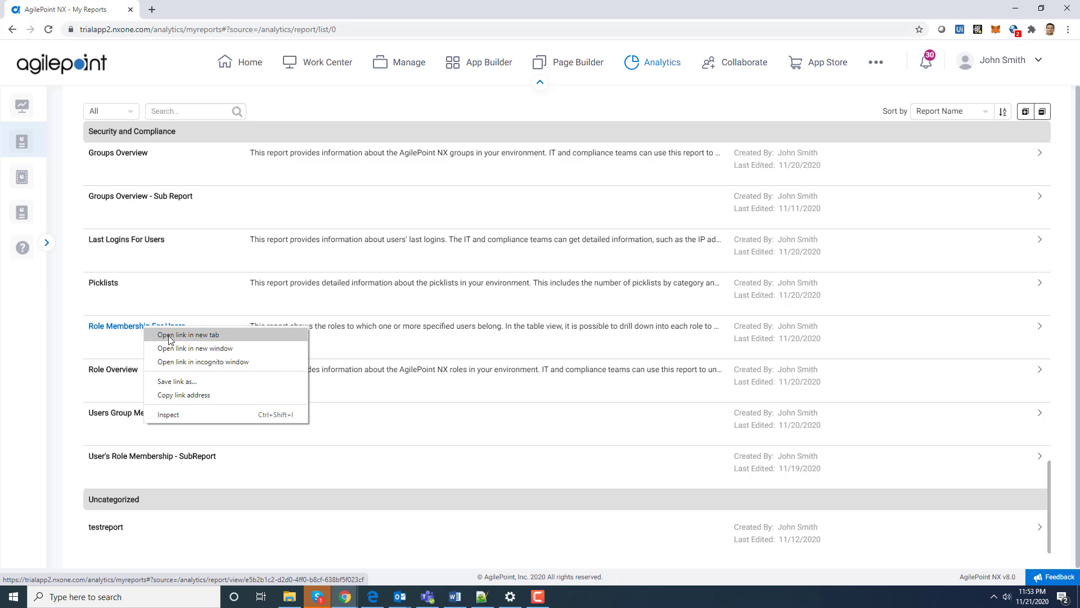
left_click(170, 335)
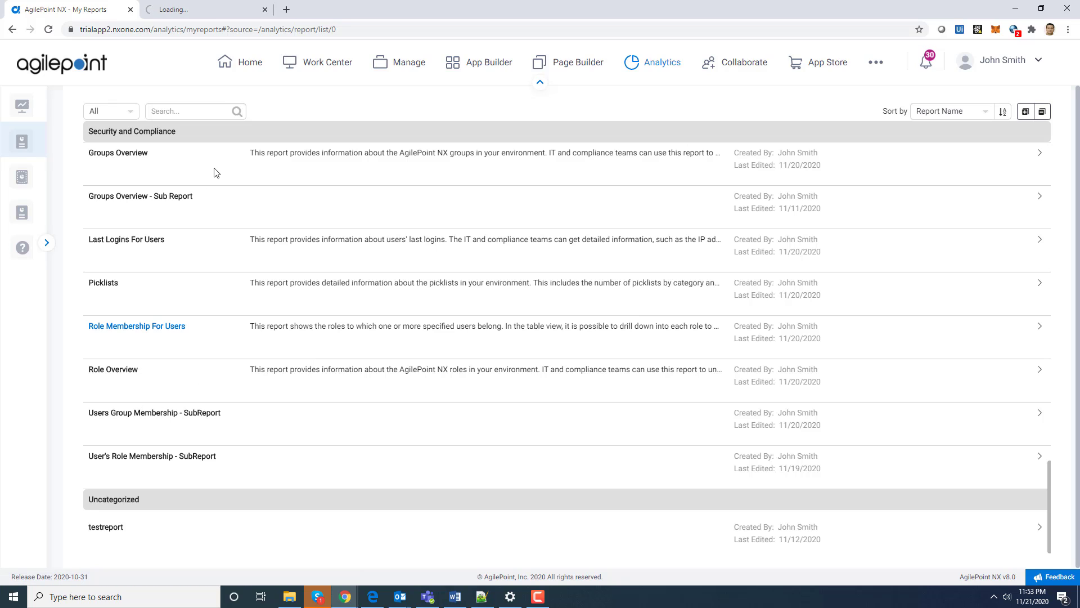
left_click(158, 9)
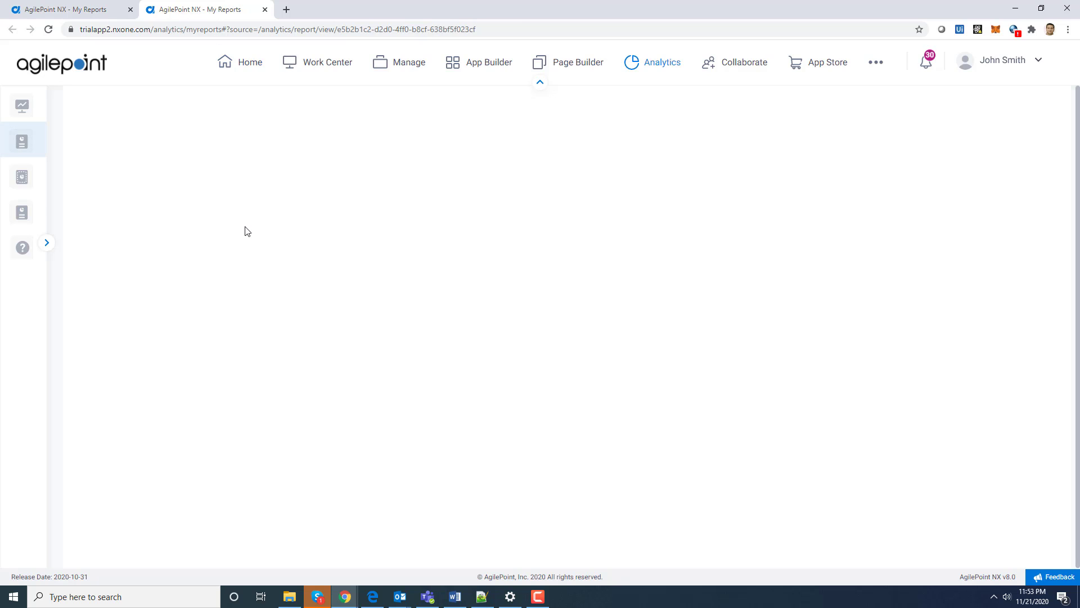
Set the role report's User Name filter to the required person and AgilePoint Demo, and apply the filter.
left_click(196, 190)
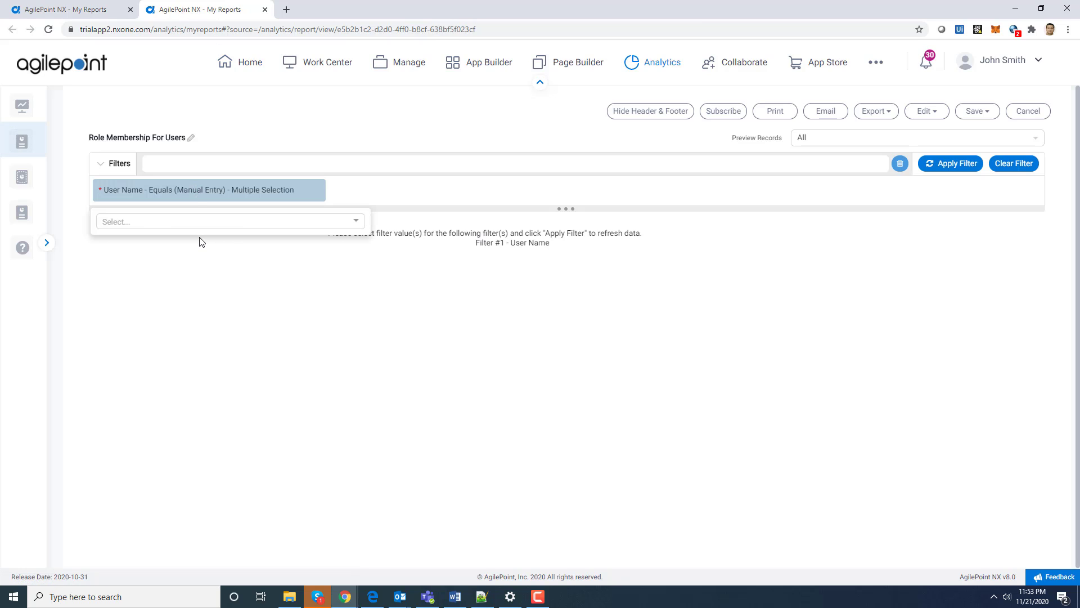
left_click(203, 222)
type("jh")
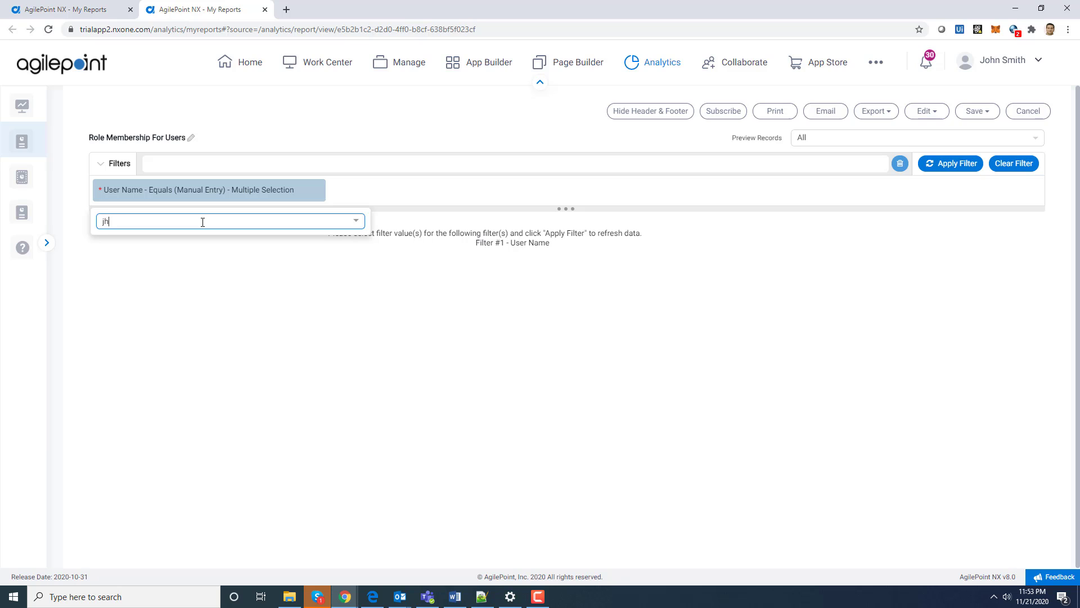
key("BackSpace")
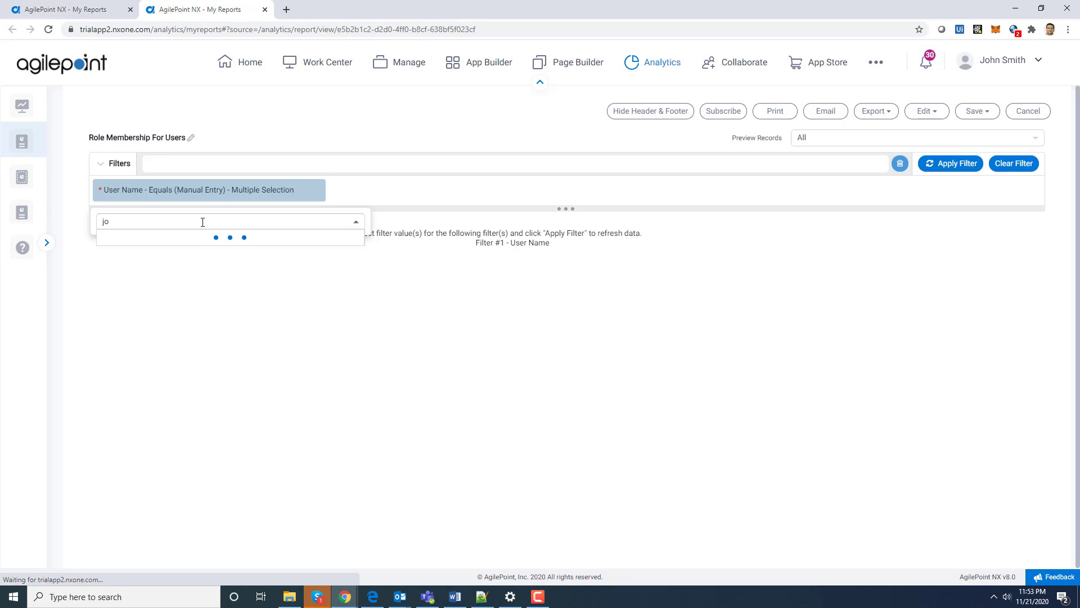
type("h")
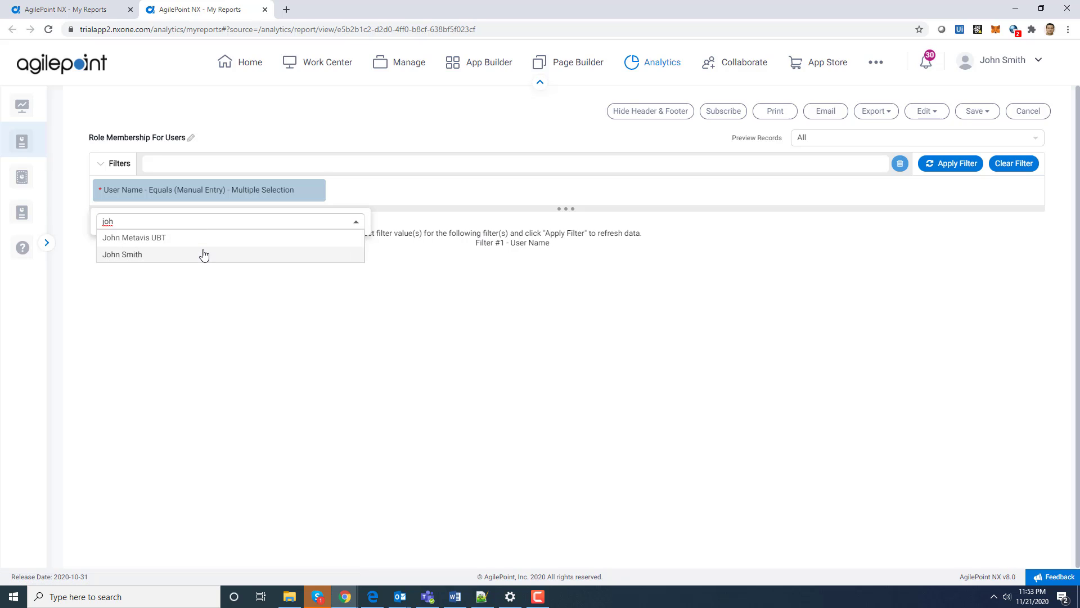
left_click(203, 254)
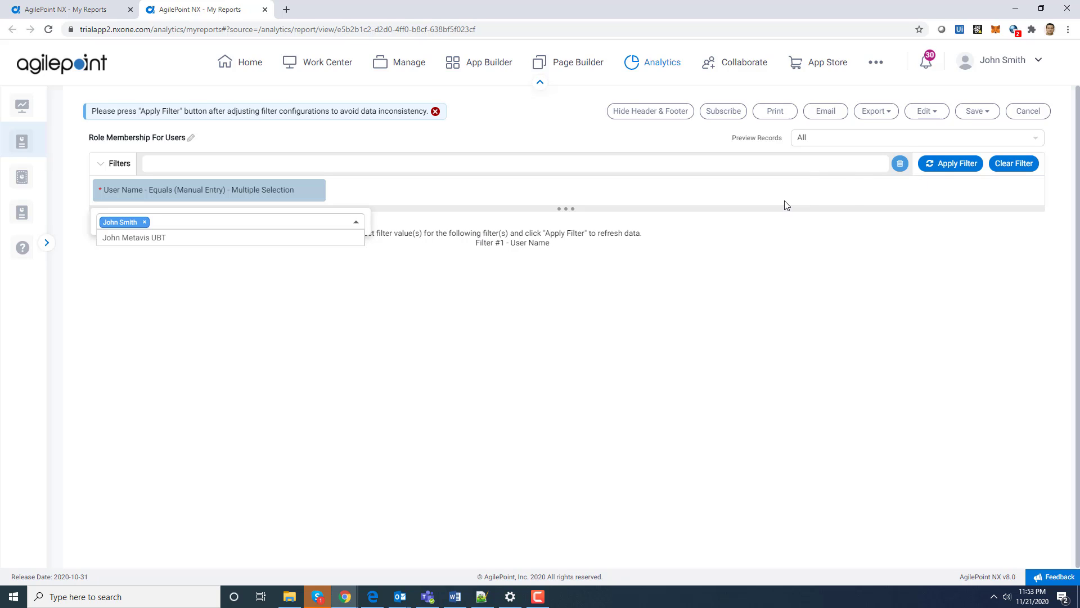
type("agil")
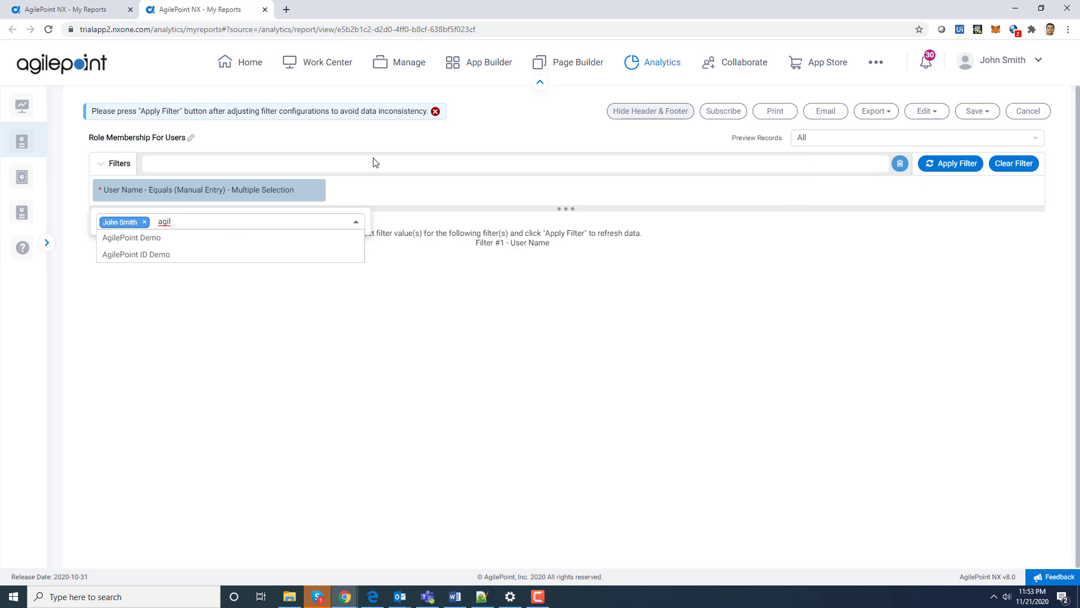
left_click(231, 239)
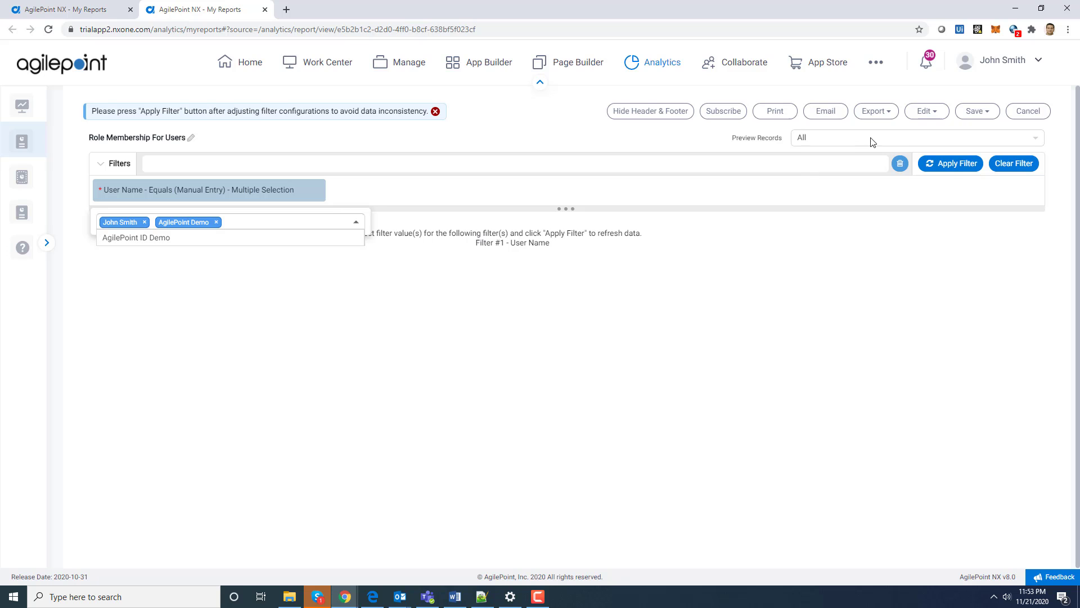
left_click(950, 164)
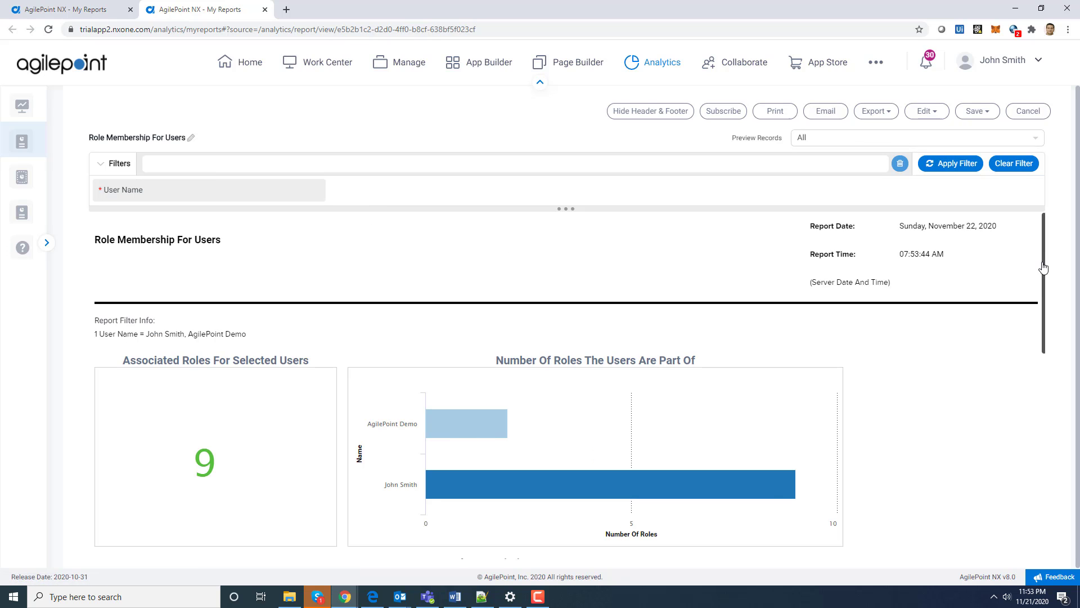
Review the roles-per-user chart and role association table, viewing the Administrators role's member details subreport and closing it.
left_click_drag(1041, 268, 1052, 329)
mouse_move(464, 290)
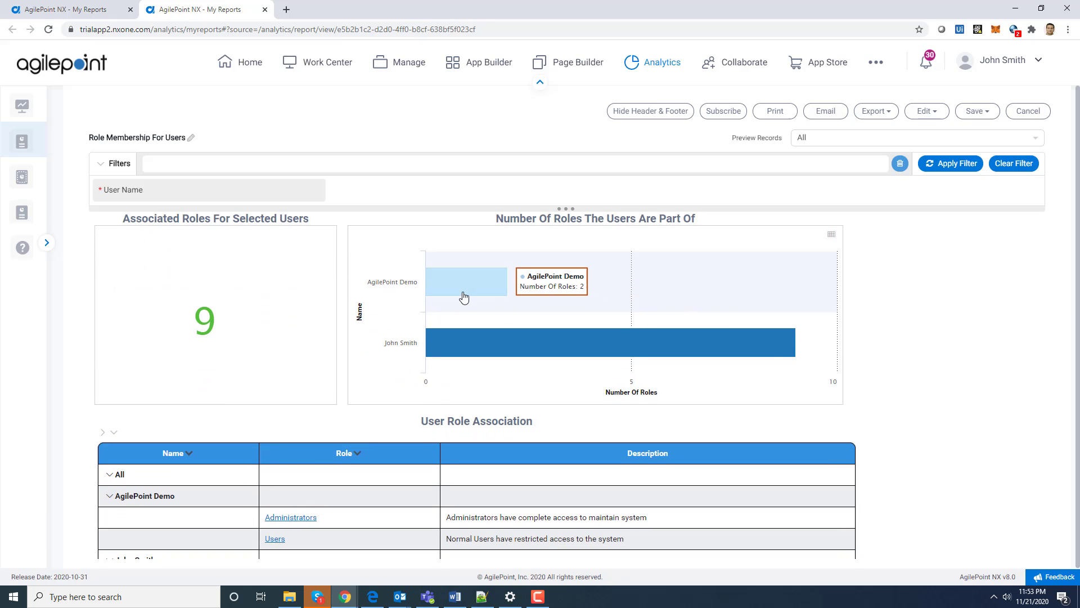
mouse_move(493, 337)
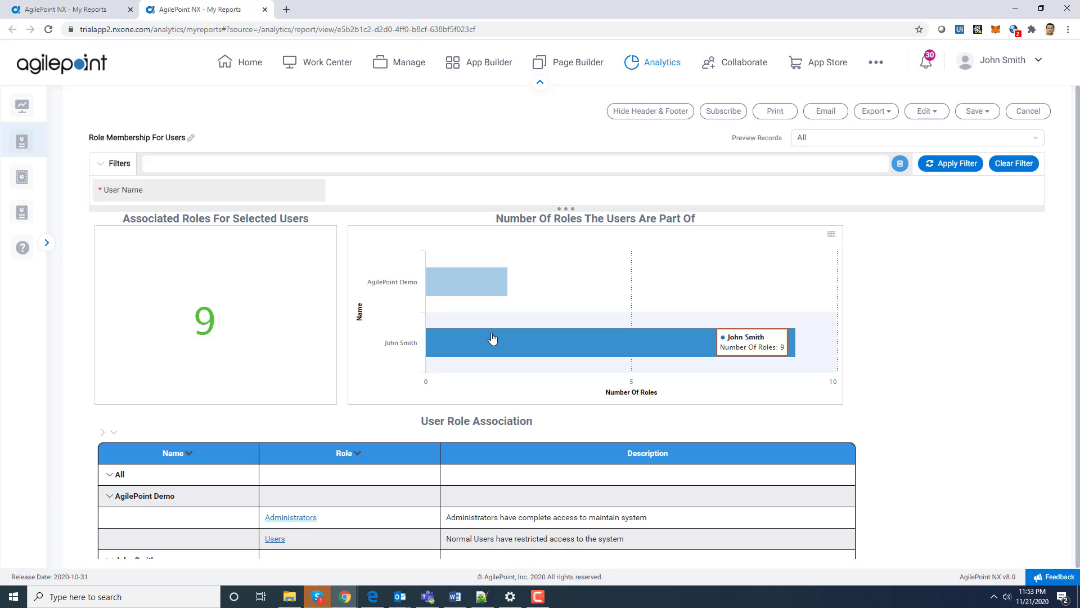
mouse_move(1041, 310)
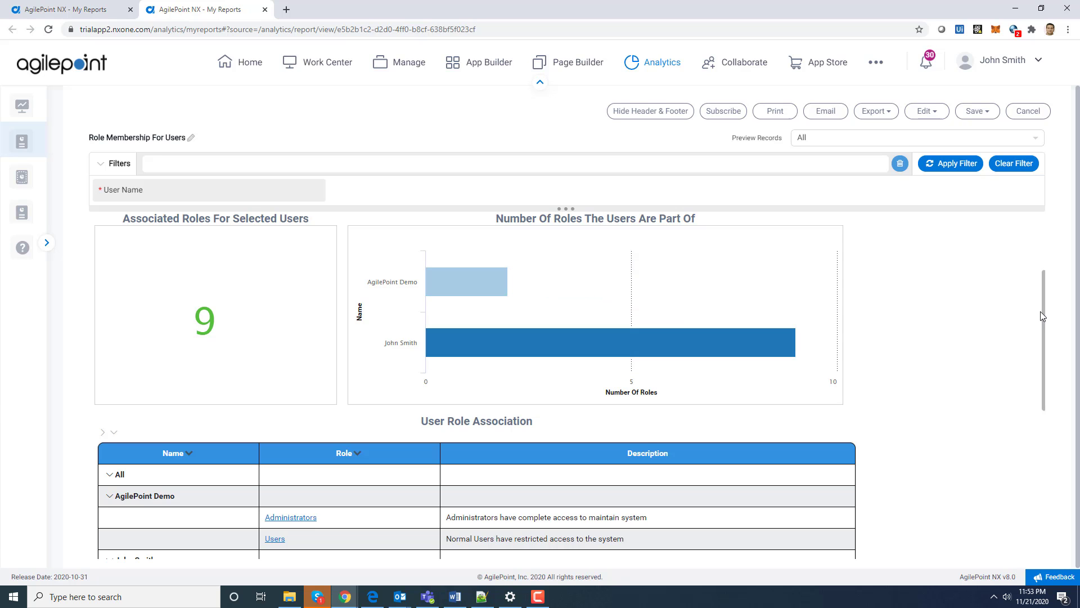
left_click_drag(1045, 321, 1054, 392)
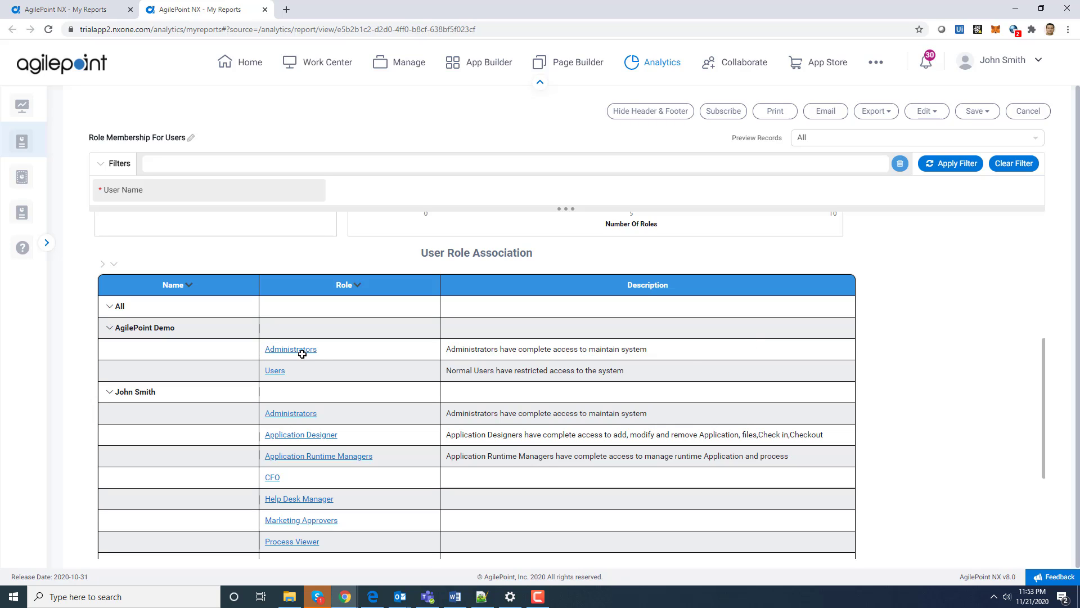
left_click(296, 419)
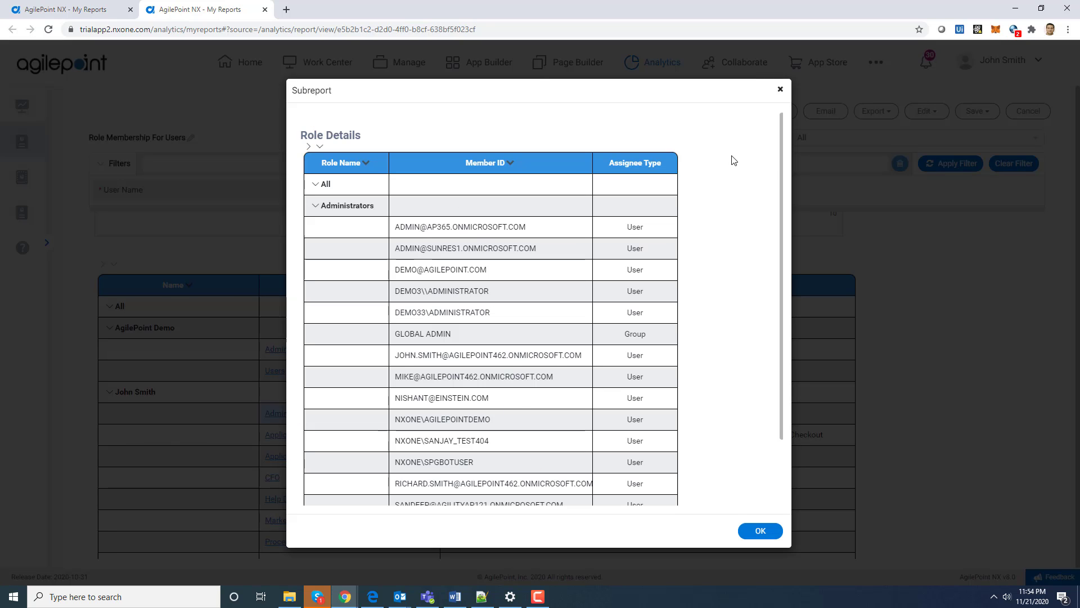
left_click(780, 89)
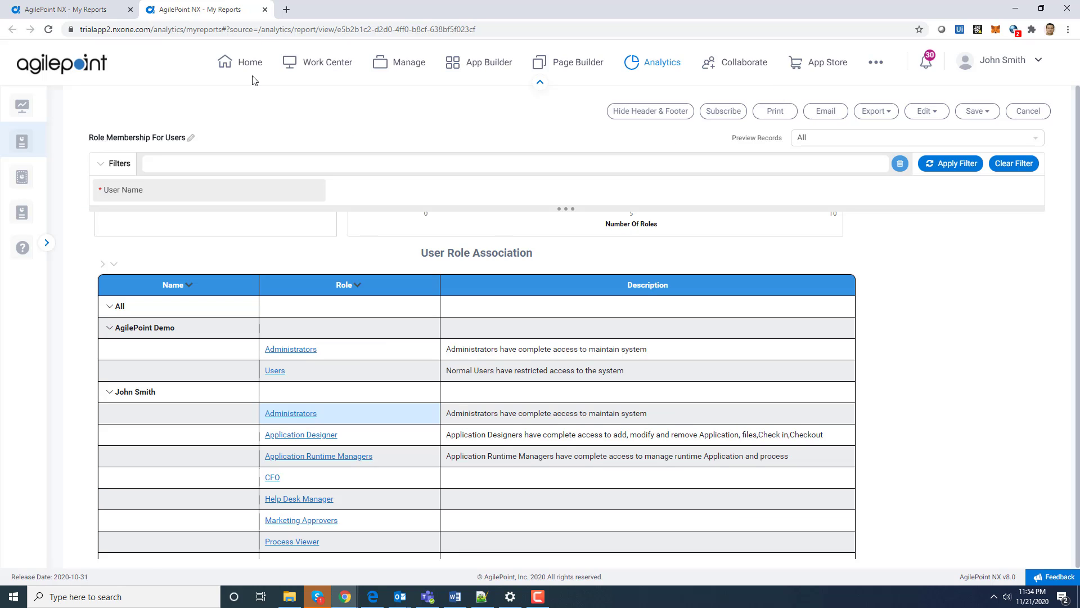
Close the Role Membership For Users report's tab without saving, and open the Role Overview report in a new browser tab.
left_click(265, 10)
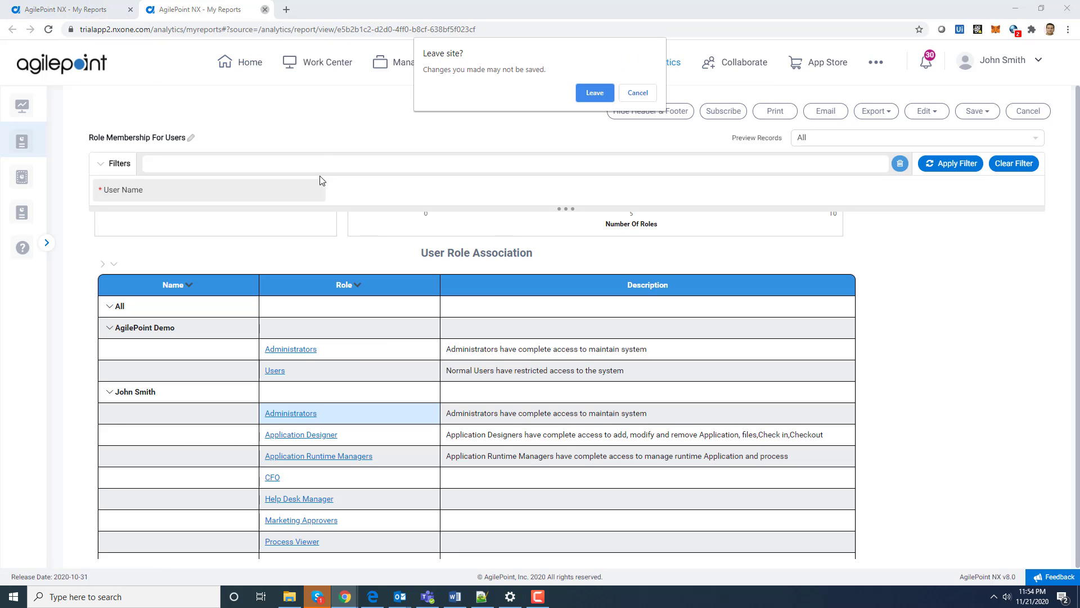
left_click(596, 93)
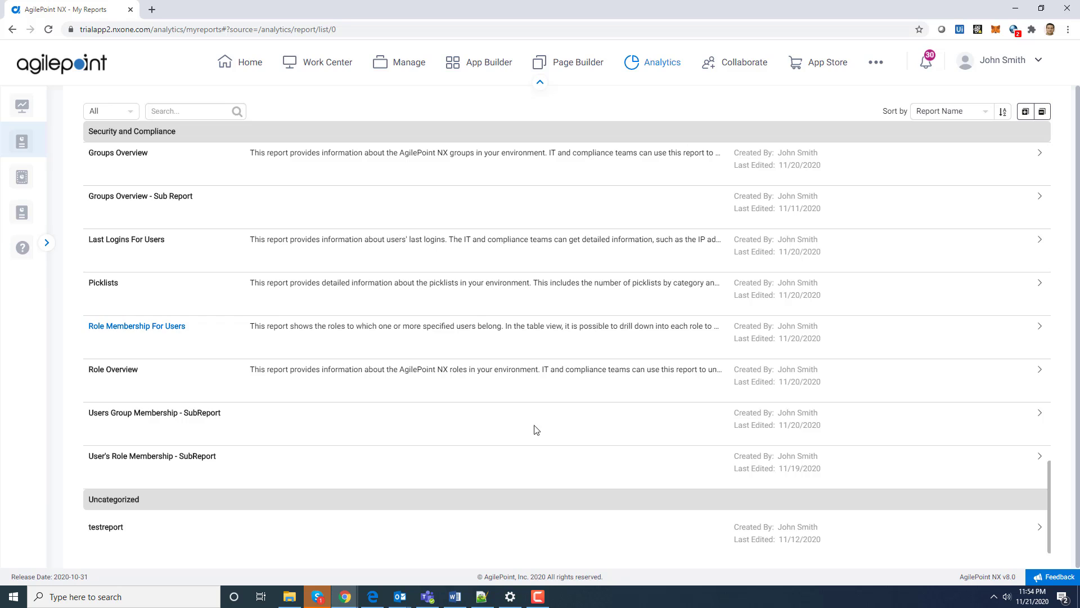
right_click(107, 371)
left_click(130, 378)
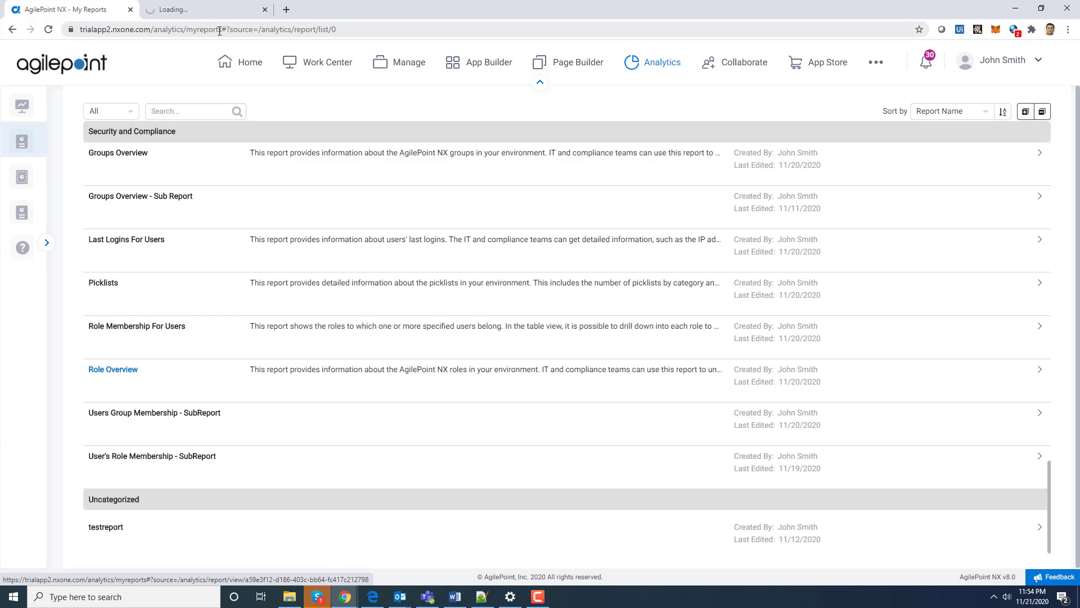
left_click(196, 10)
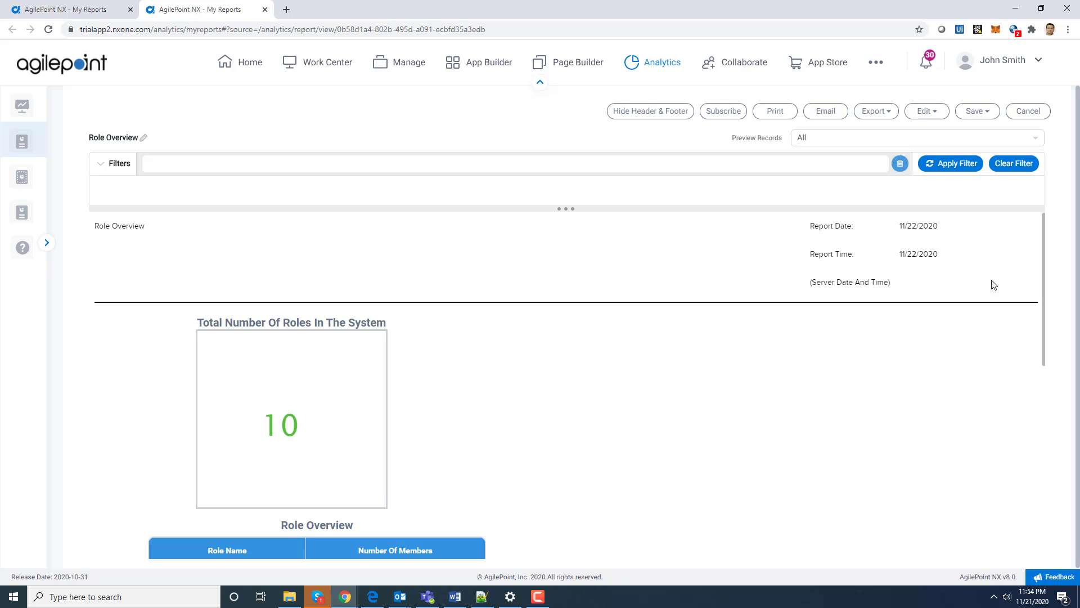
Examine the Role Overview table, view the member details subreport for Administrators, and close the subreport.
left_click_drag(1040, 289, 1045, 401)
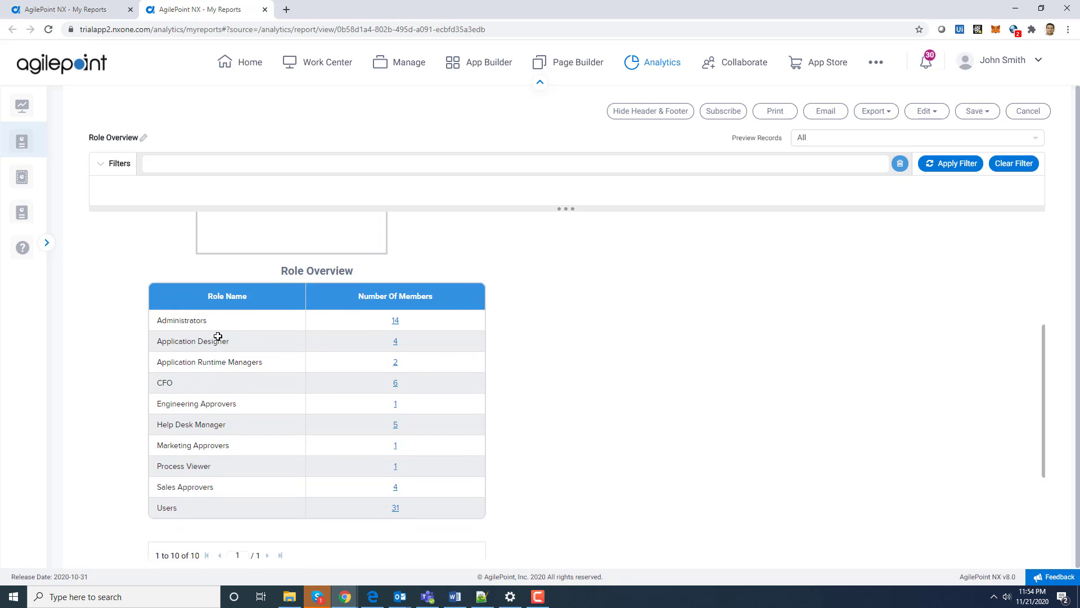
left_click(396, 321)
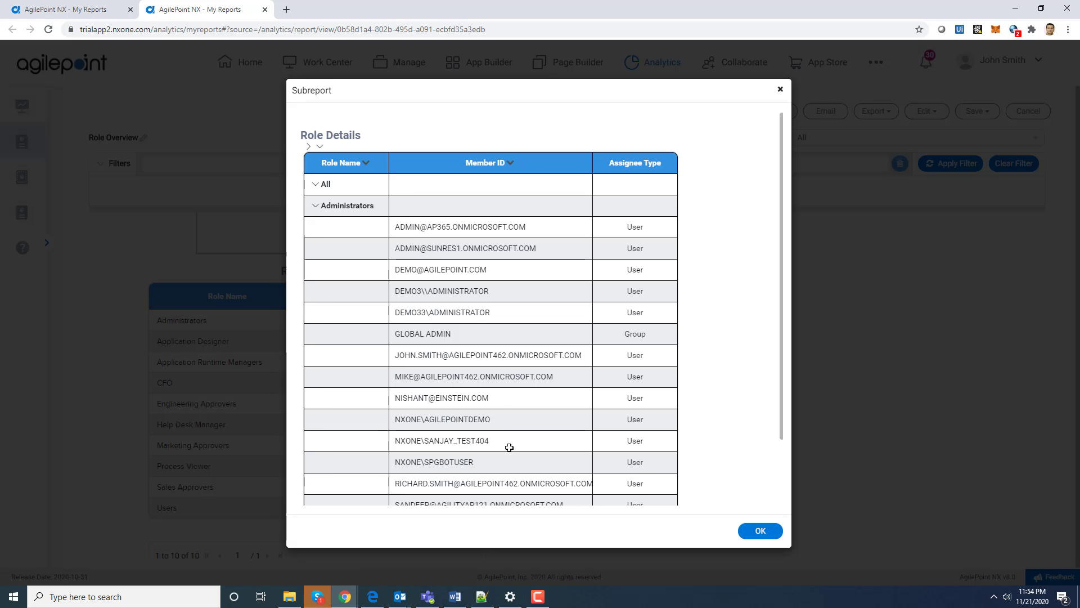
left_click(781, 91)
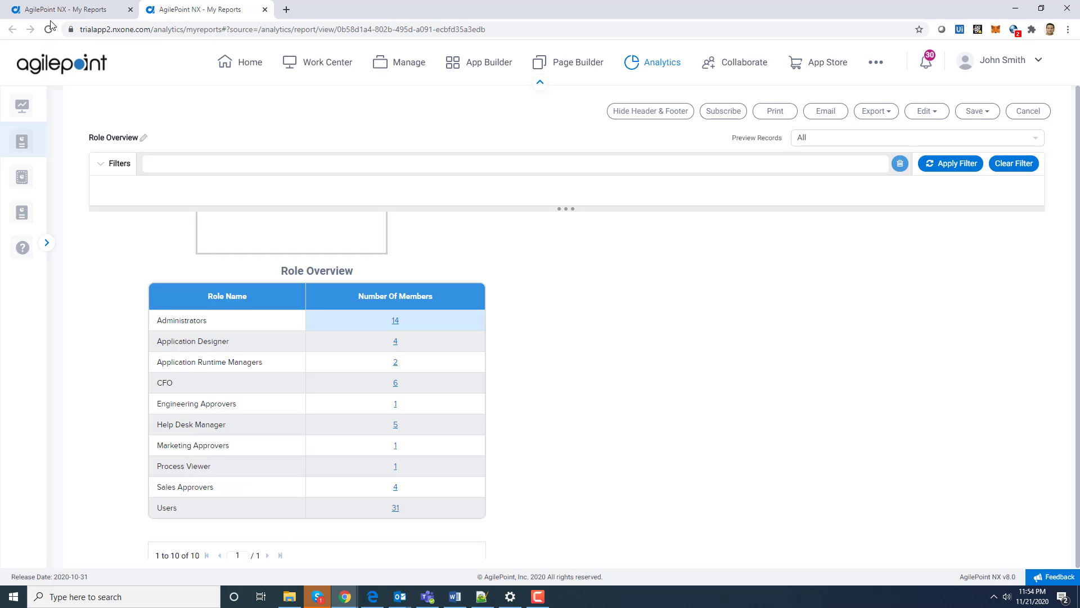